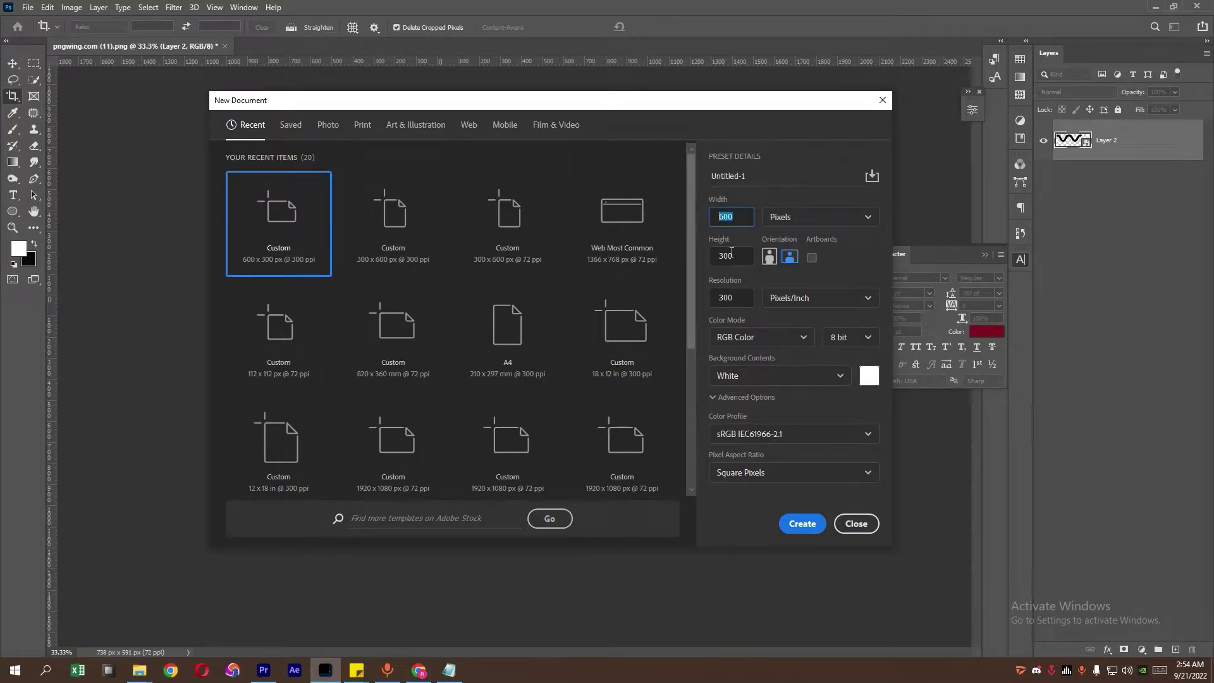
Step: Create a new 600 × 300 px, 300 ppi document and close the floating Character panel
click(732, 252)
click(802, 523)
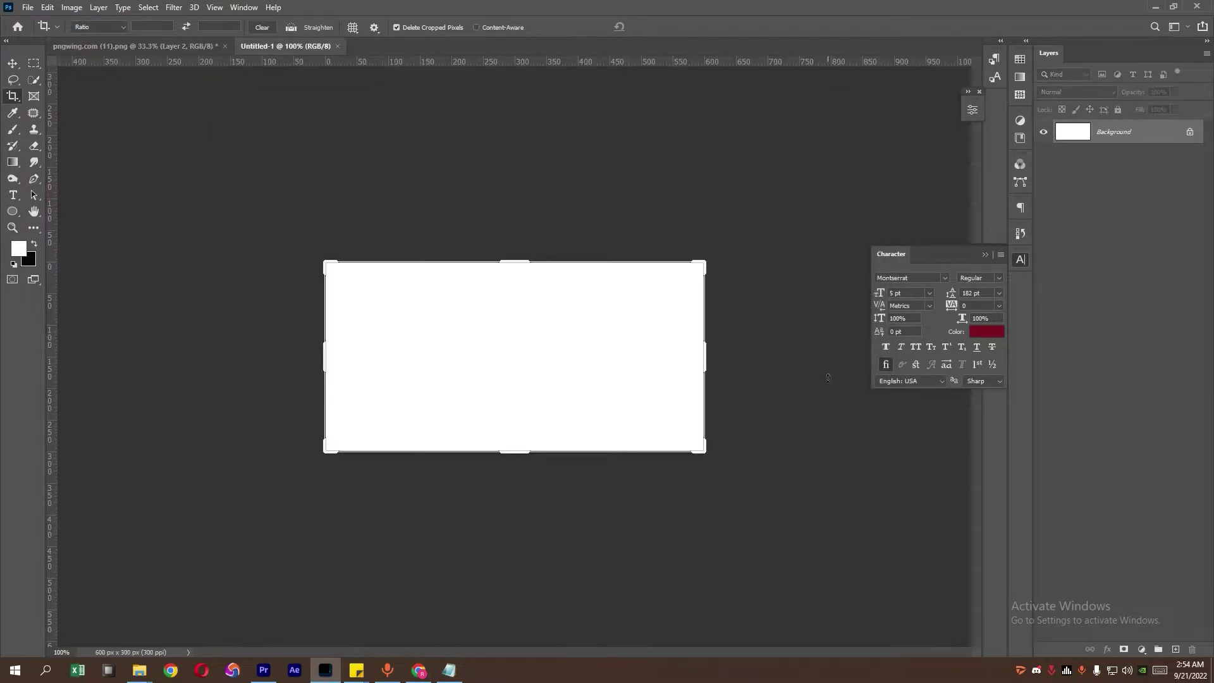
click(985, 256)
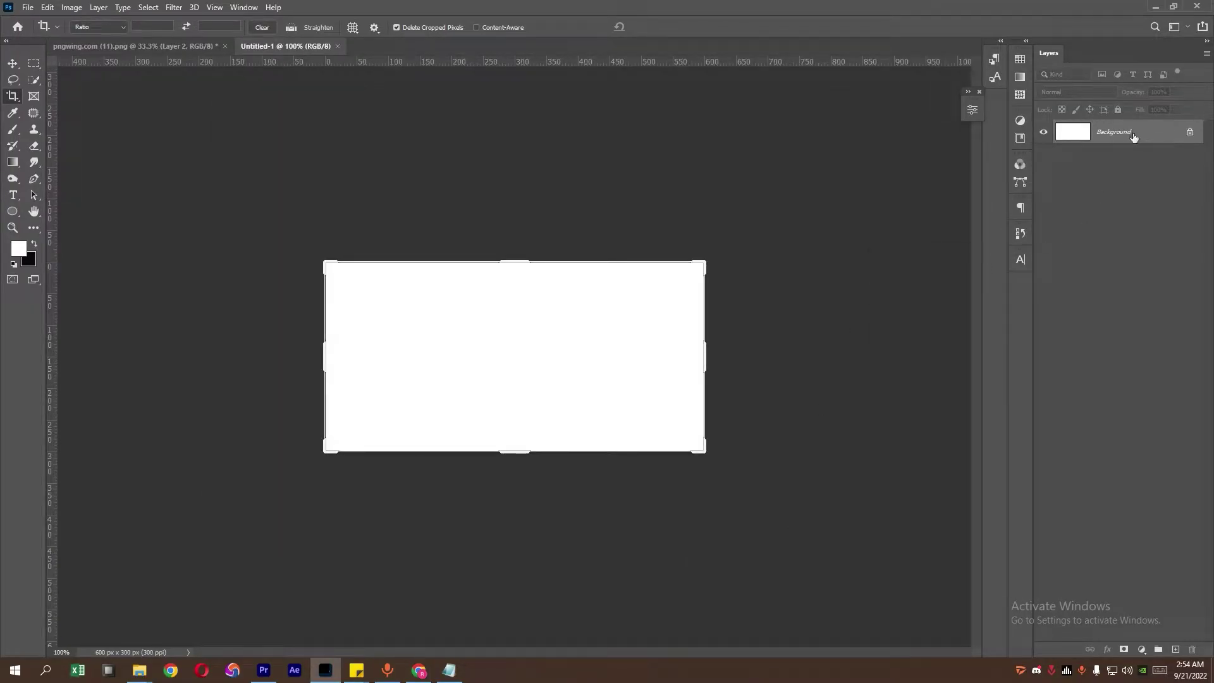
click(14, 214)
Step: Draw a circle at the canvas's top-left corner, zoom to 200%, and remove its outline
mouse_move(285, 232)
mouse_down()
mouse_move(428, 357)
mouse_move(417, 355)
mouse_up()
key(ctrl+plus)
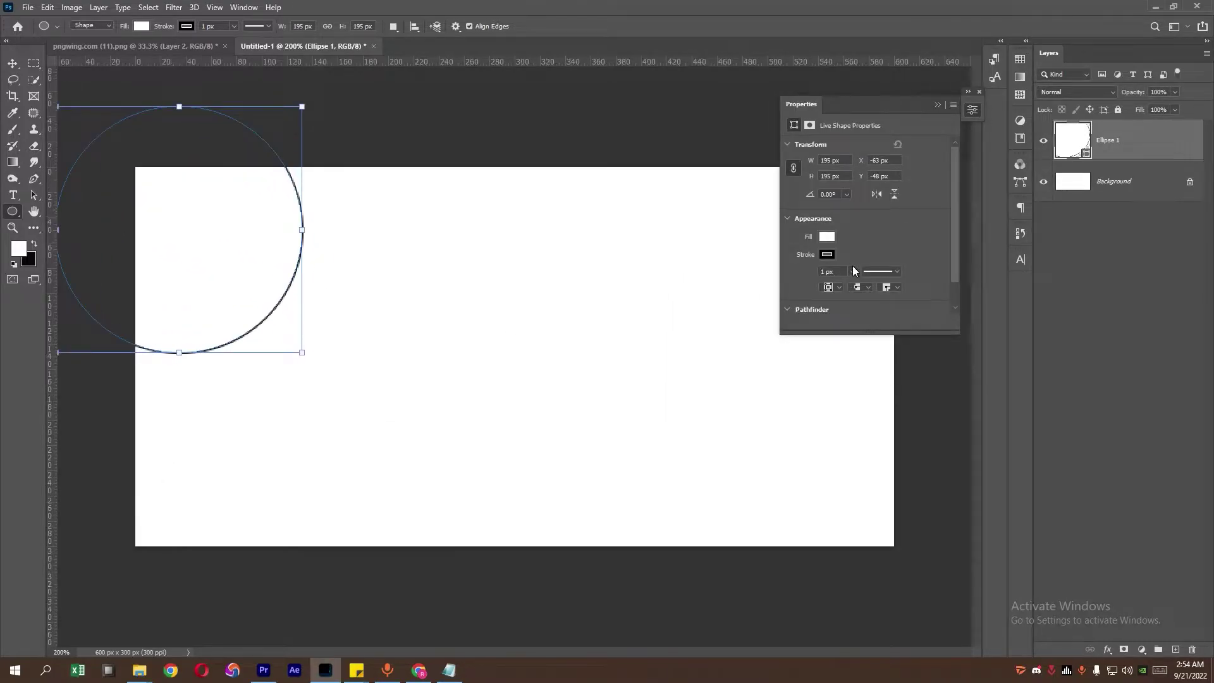
click(826, 255)
click(800, 279)
Step: Fill the circle with hex ee1d35 copied from the notes list
click(828, 239)
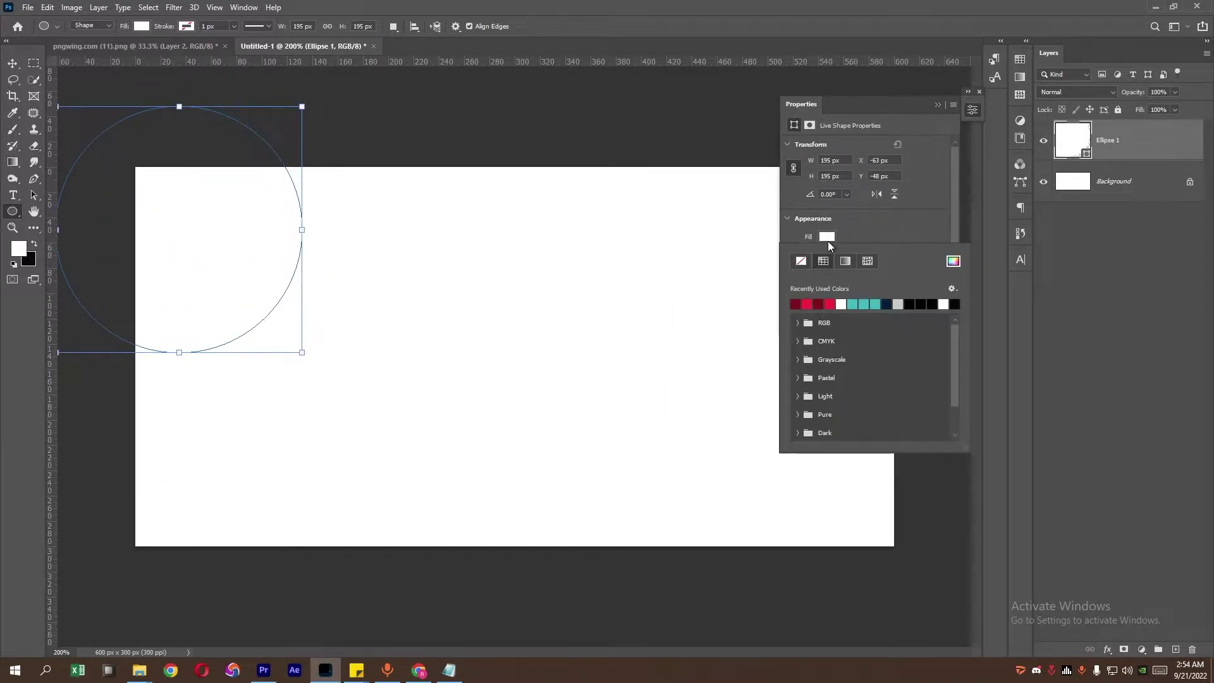
click(953, 261)
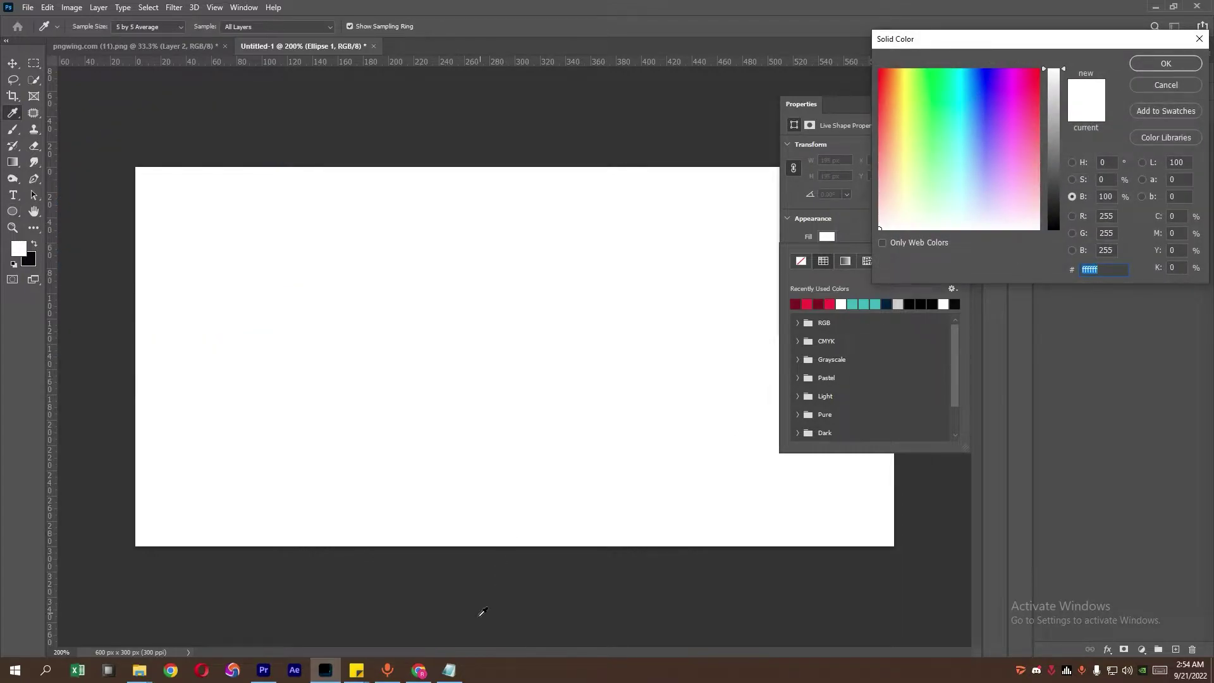
click(450, 671)
drag(593, 226, 545, 226)
right_click(562, 227)
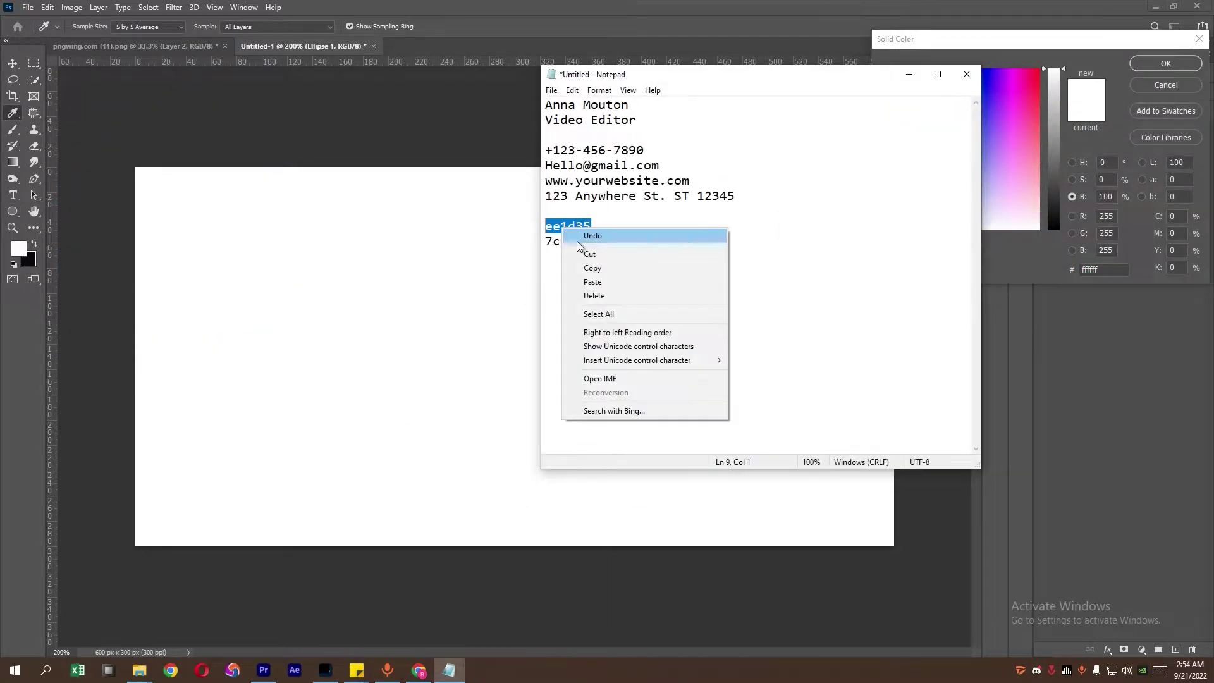
click(588, 268)
click(1103, 270)
key(ctrl+v)
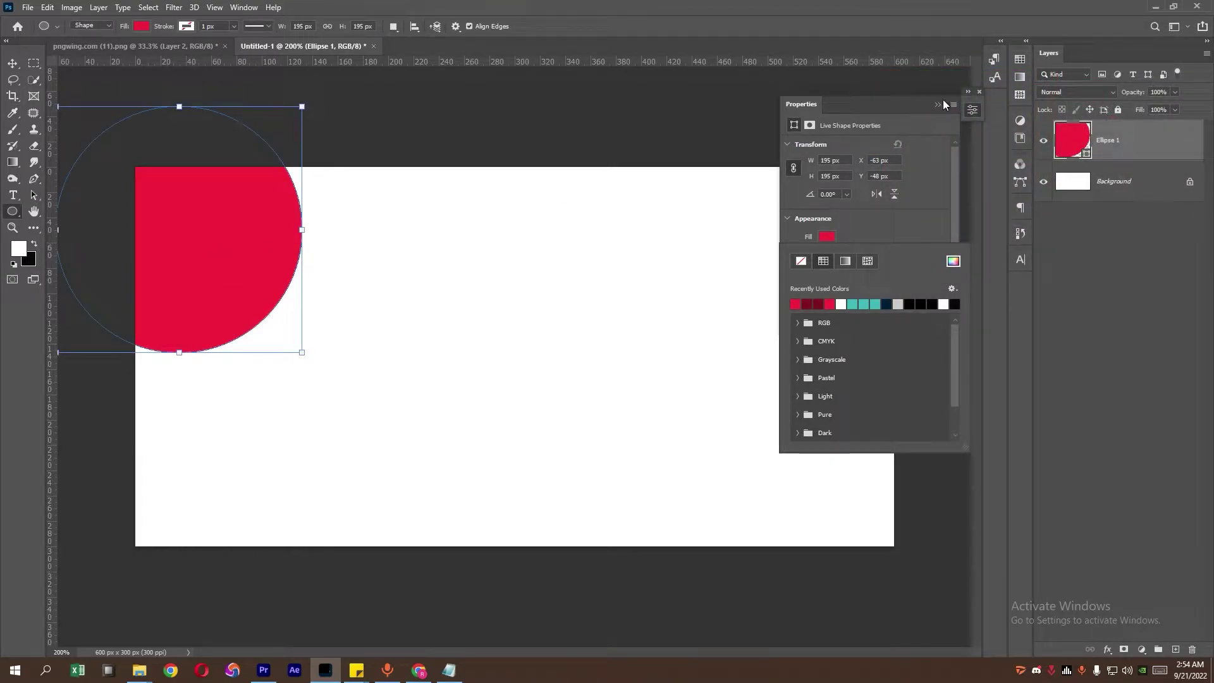
click(972, 110)
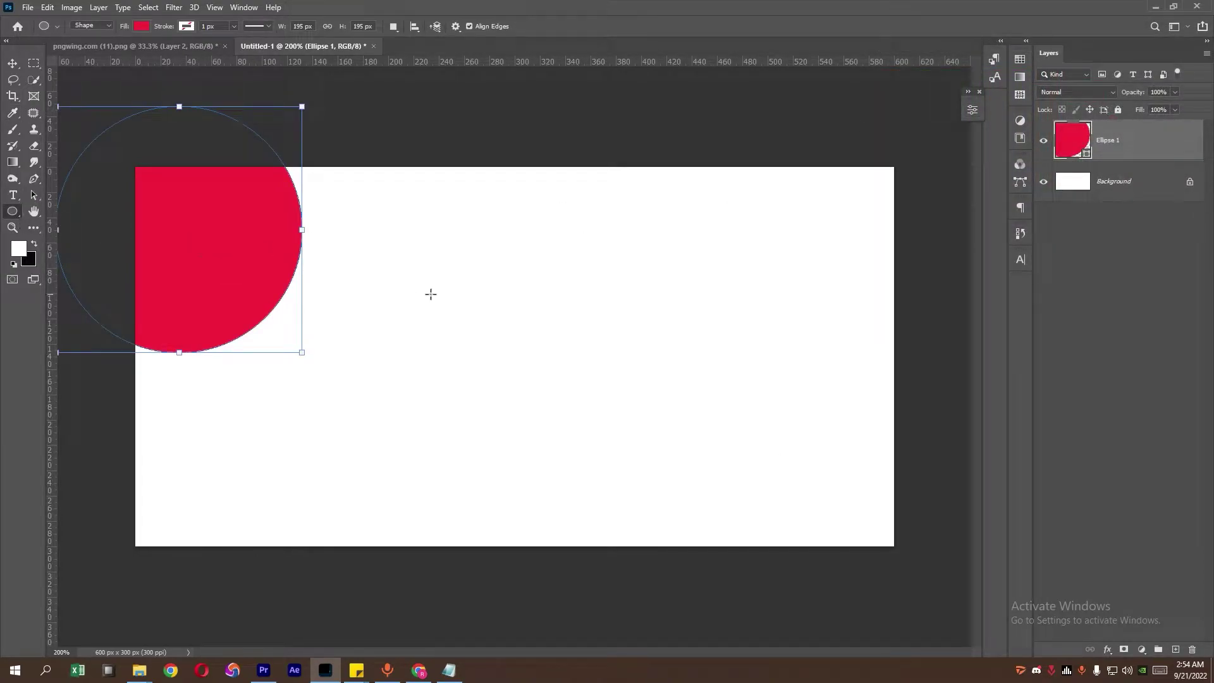
Step: Draw a second circle overlapping the red one and add guides at the four canvas edges and both centre lines
click(1175, 649)
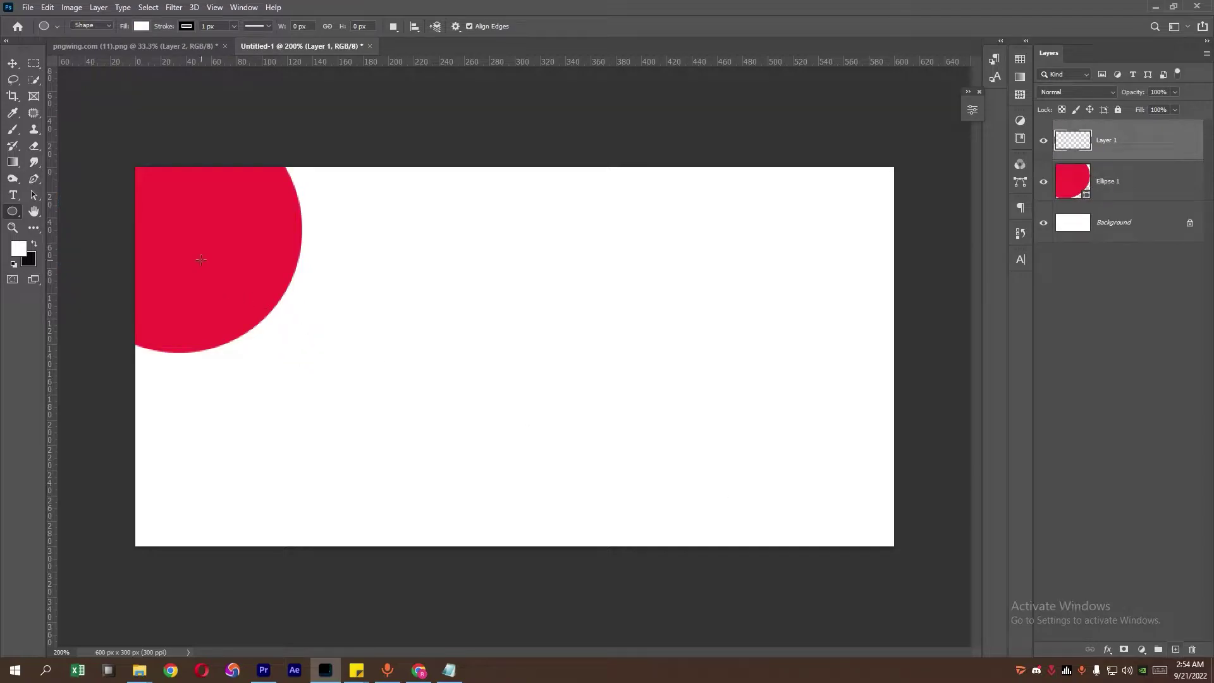
mouse_move(202, 259)
mouse_down()
mouse_move(430, 471)
mouse_move(436, 440)
mouse_up()
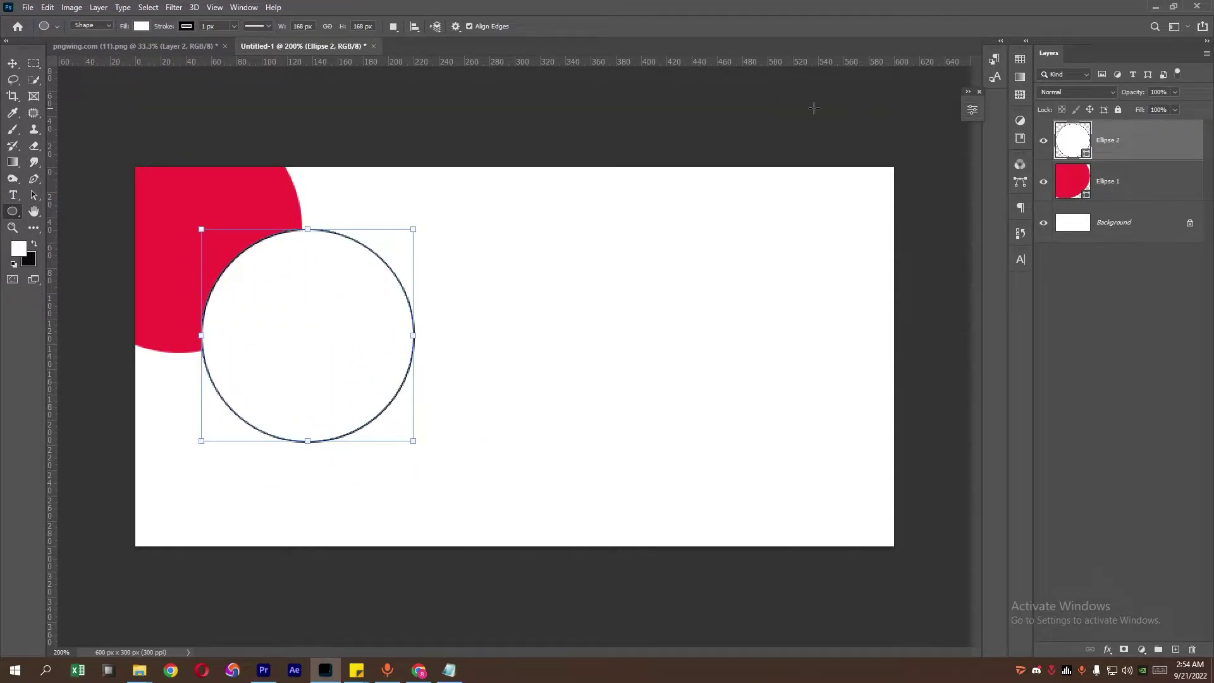
drag(603, 65, 632, 167)
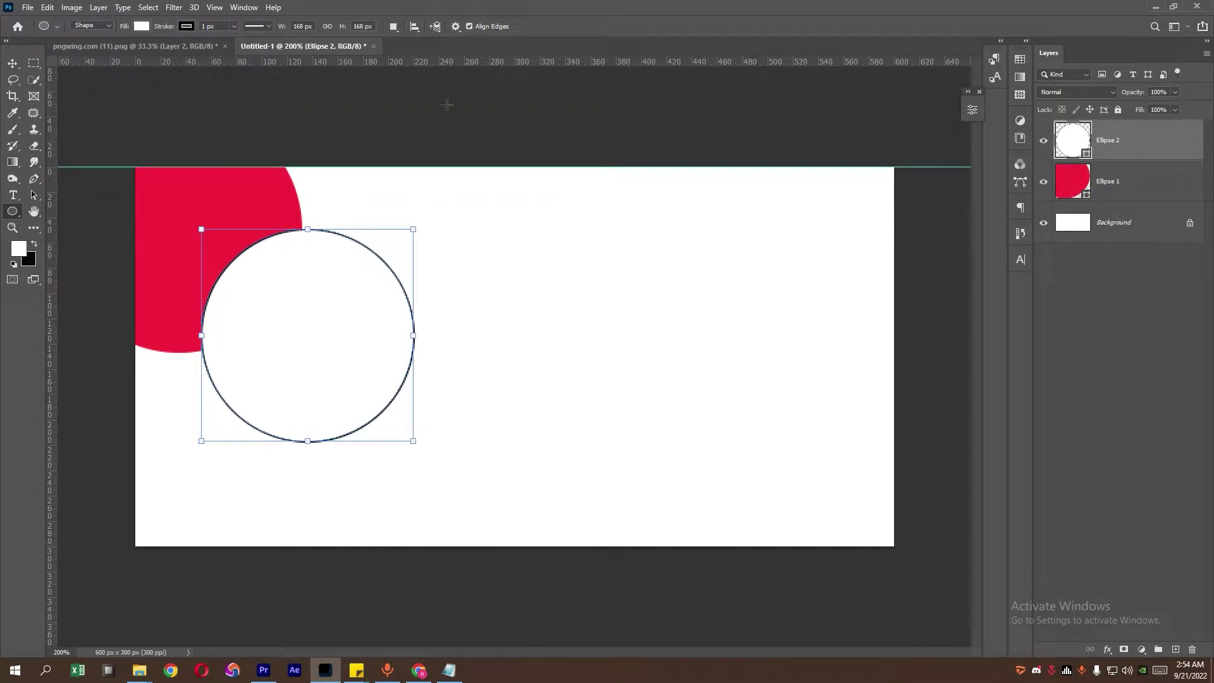
drag(476, 66, 464, 545)
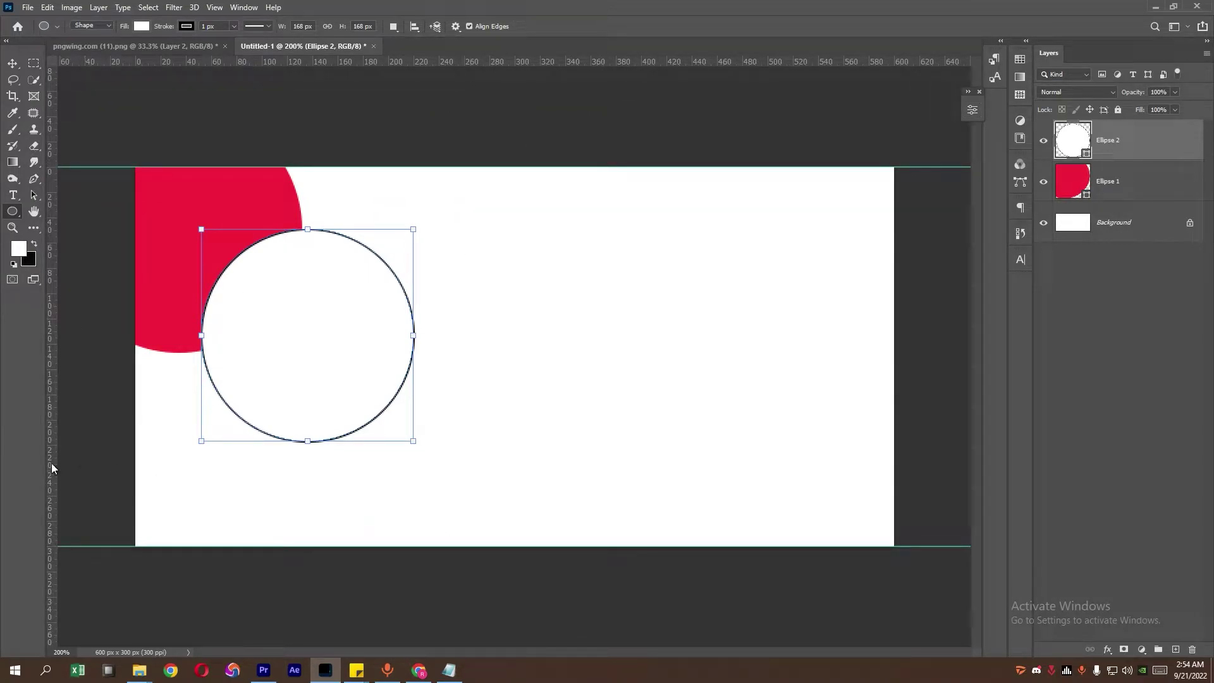
drag(52, 468, 135, 446)
drag(53, 466, 894, 439)
drag(573, 66, 568, 358)
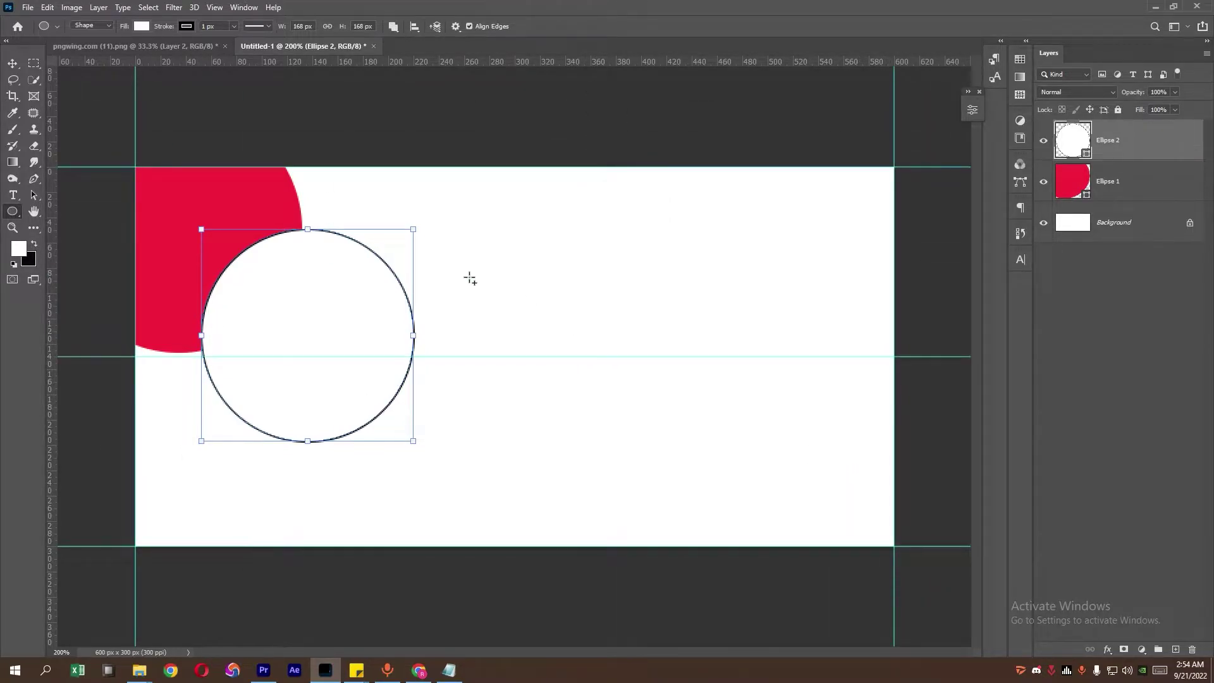
drag(55, 364, 515, 358)
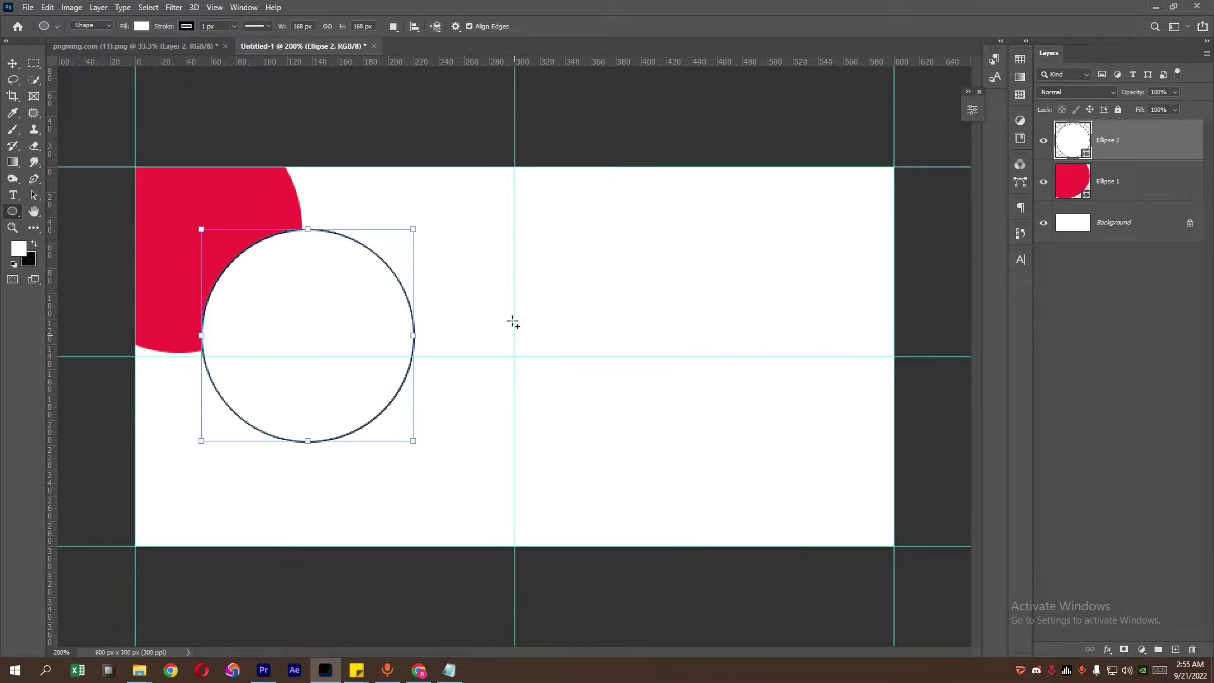
Step: Remove the dark outline from the second circle
click(1120, 182)
click(1124, 157)
double_click(1088, 155)
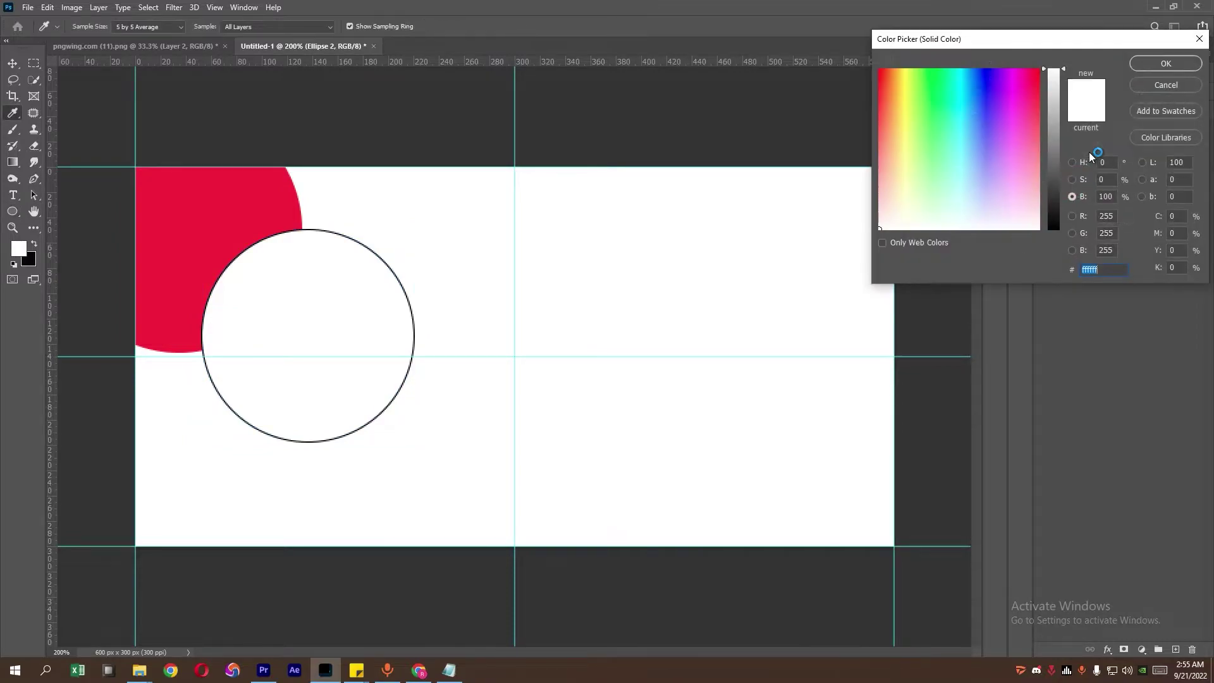
click(1171, 88)
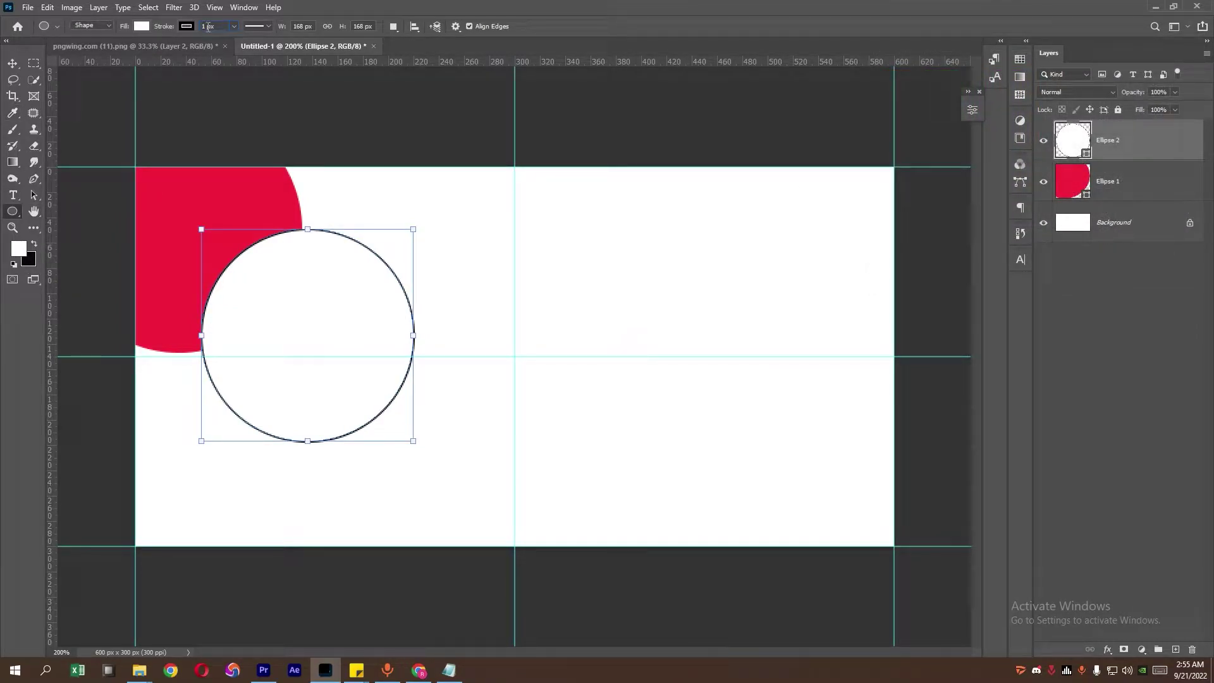
text(1)
click(186, 26)
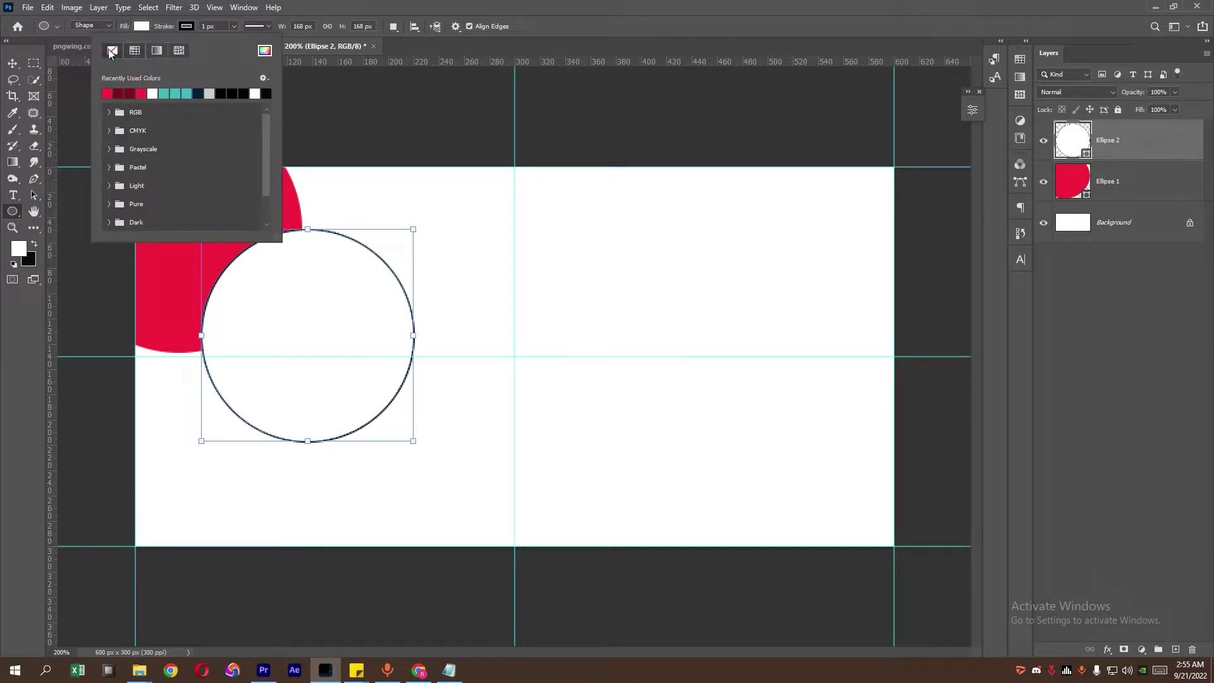
click(112, 50)
click(492, 5)
Step: Give the second circle a white 6 px outside Stroke, then drag in the pexels-sound-on-3756777 photo
double_click(1185, 137)
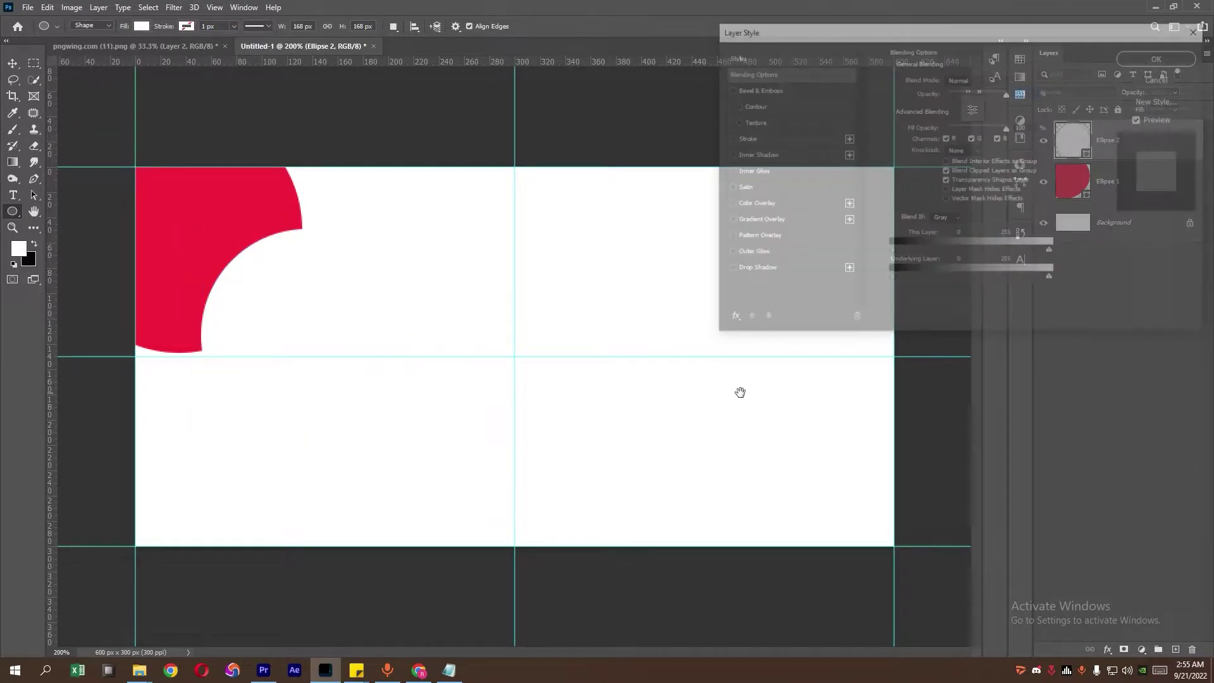
click(729, 139)
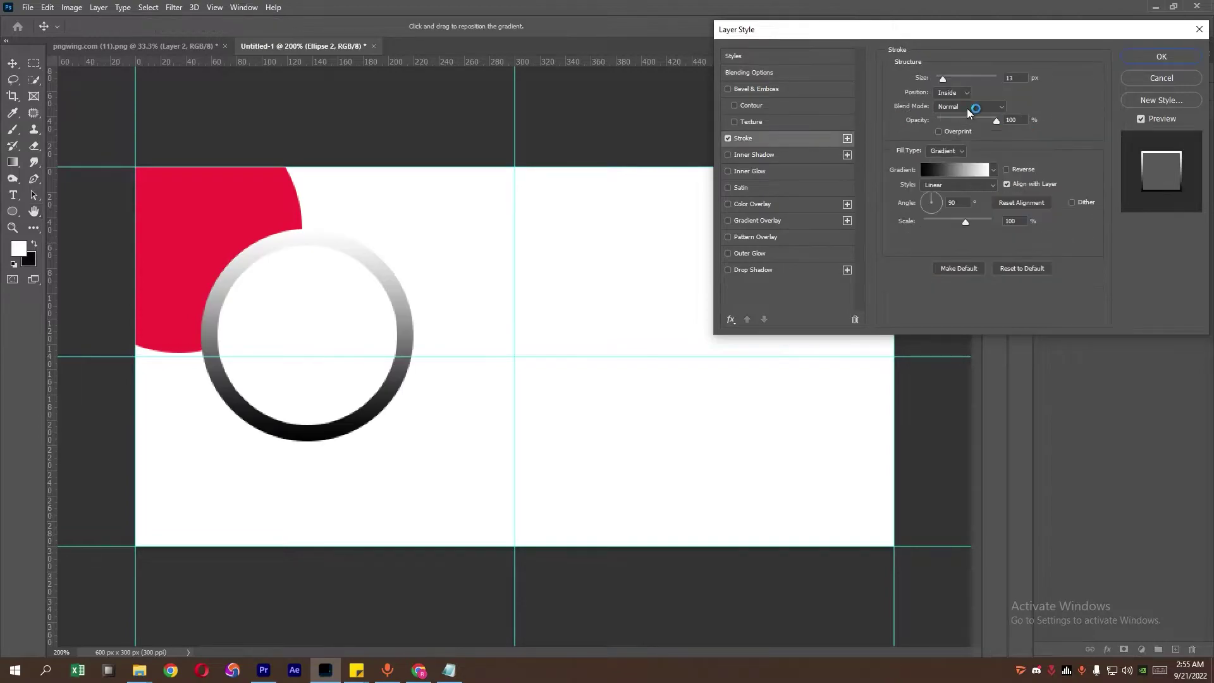
click(948, 151)
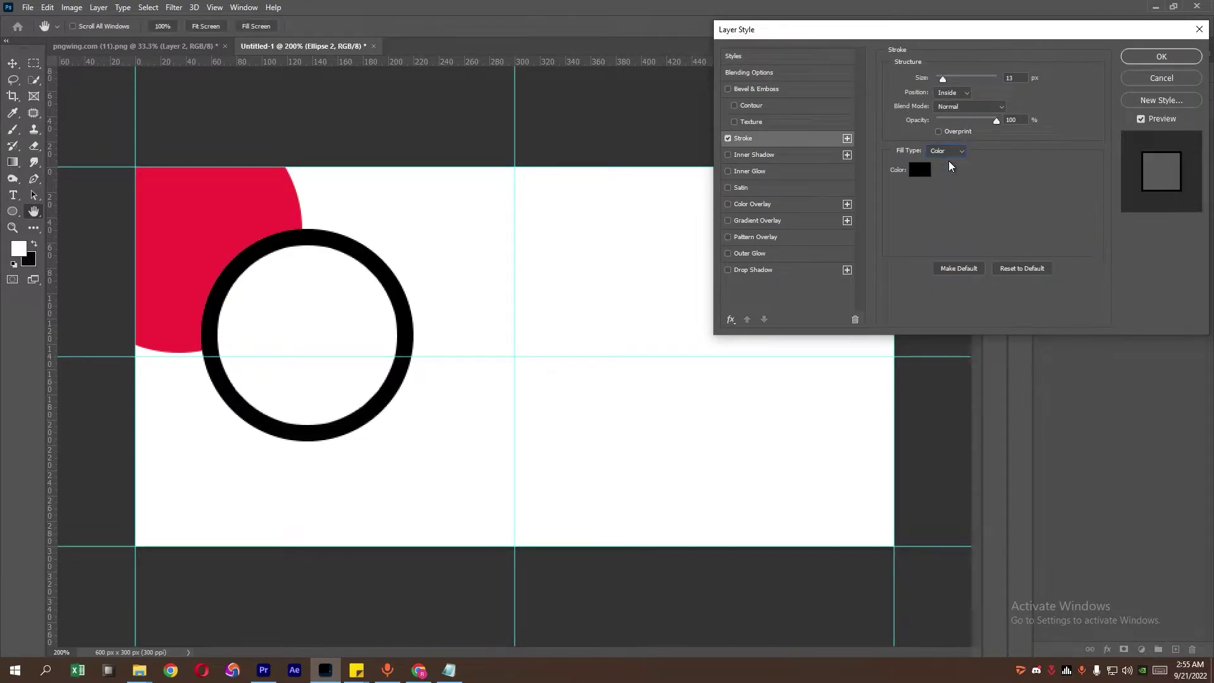
click(951, 84)
click(920, 170)
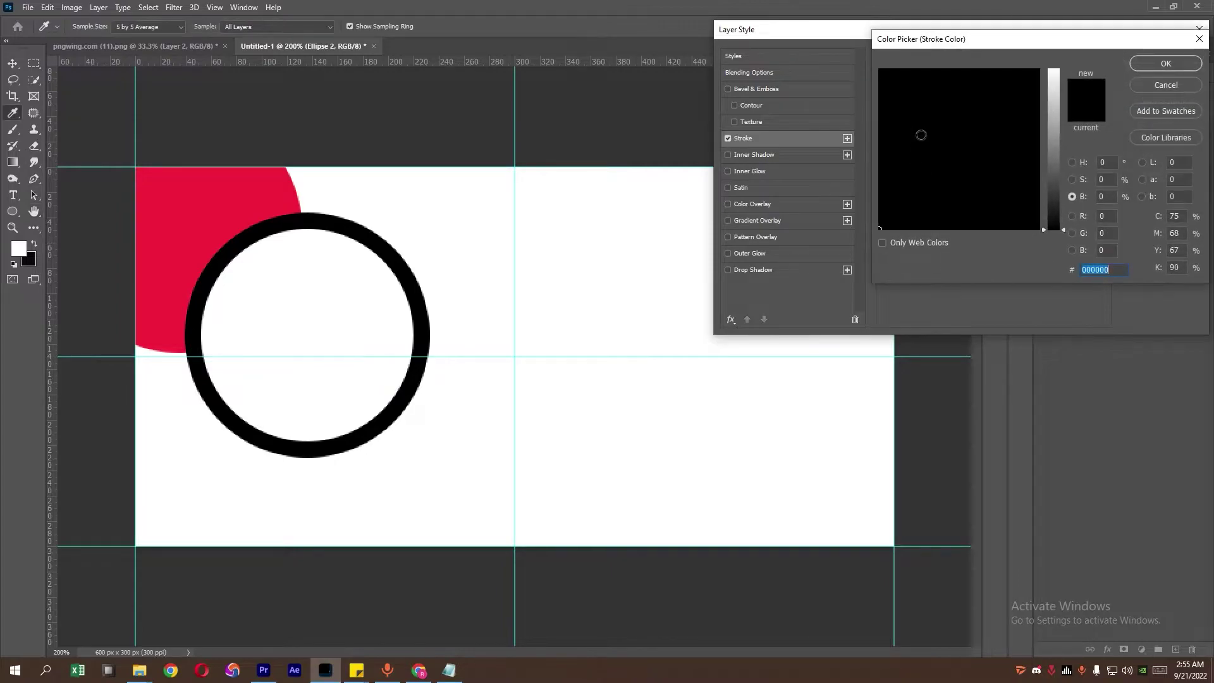
drag(961, 145, 867, 262)
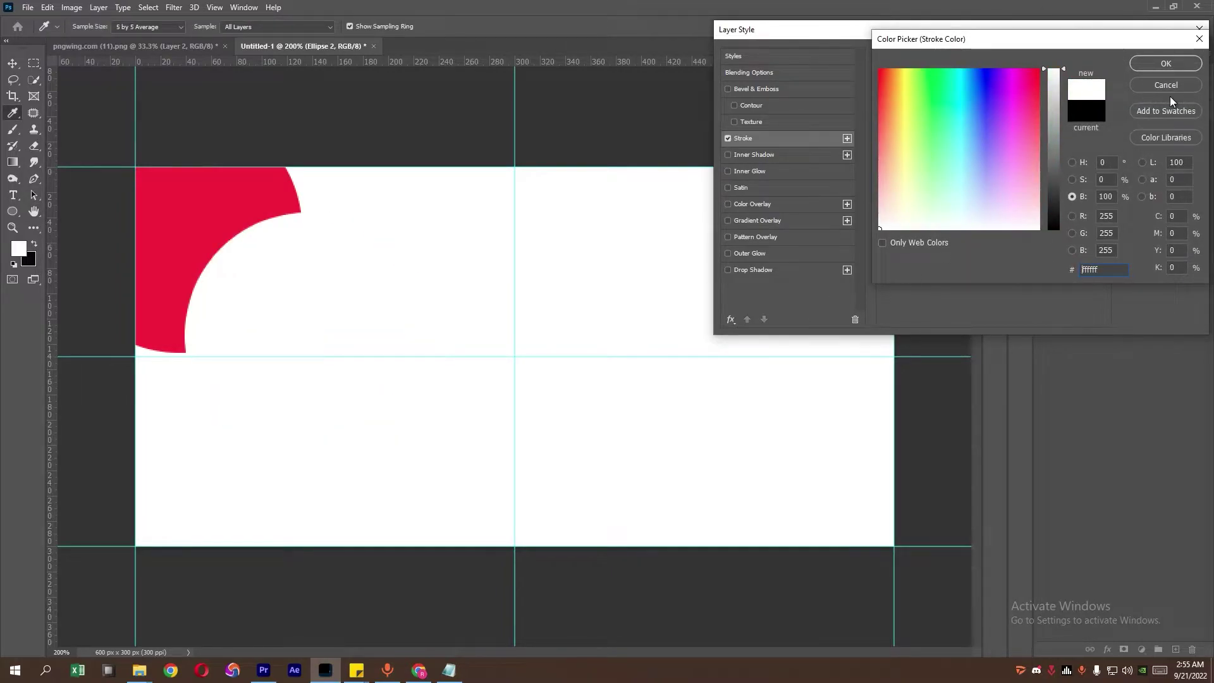
click(1166, 63)
key(BackSpace)
key(BackSpace)
text(6)
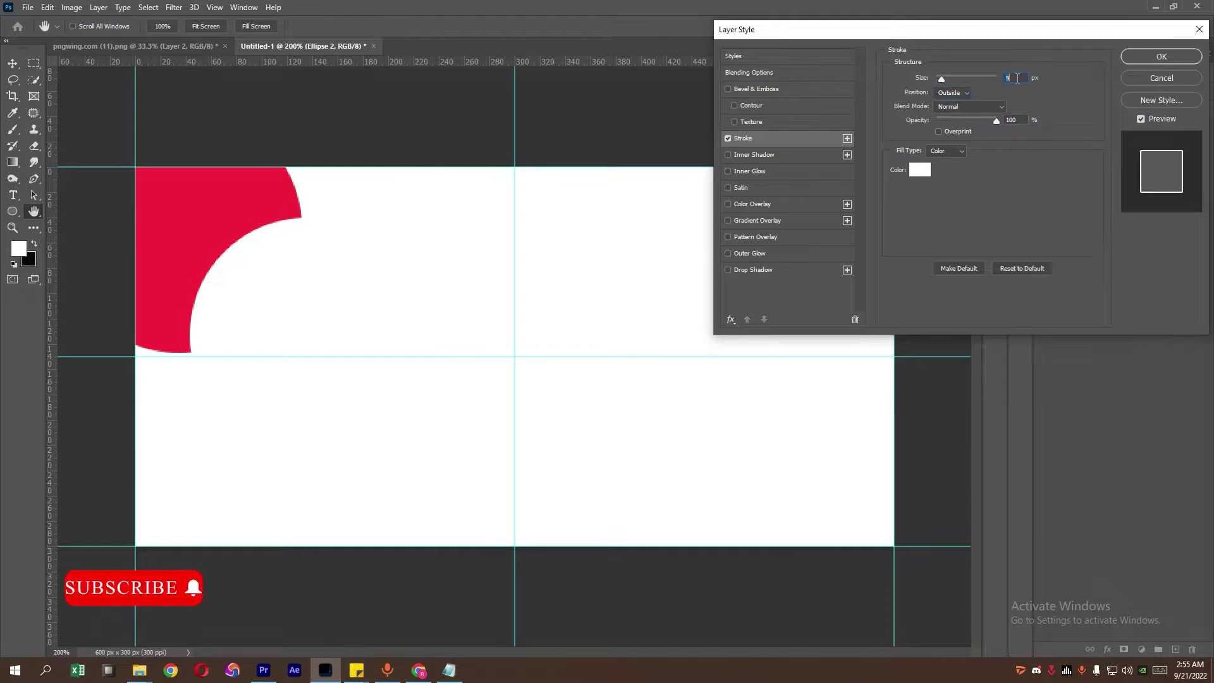
click(1151, 58)
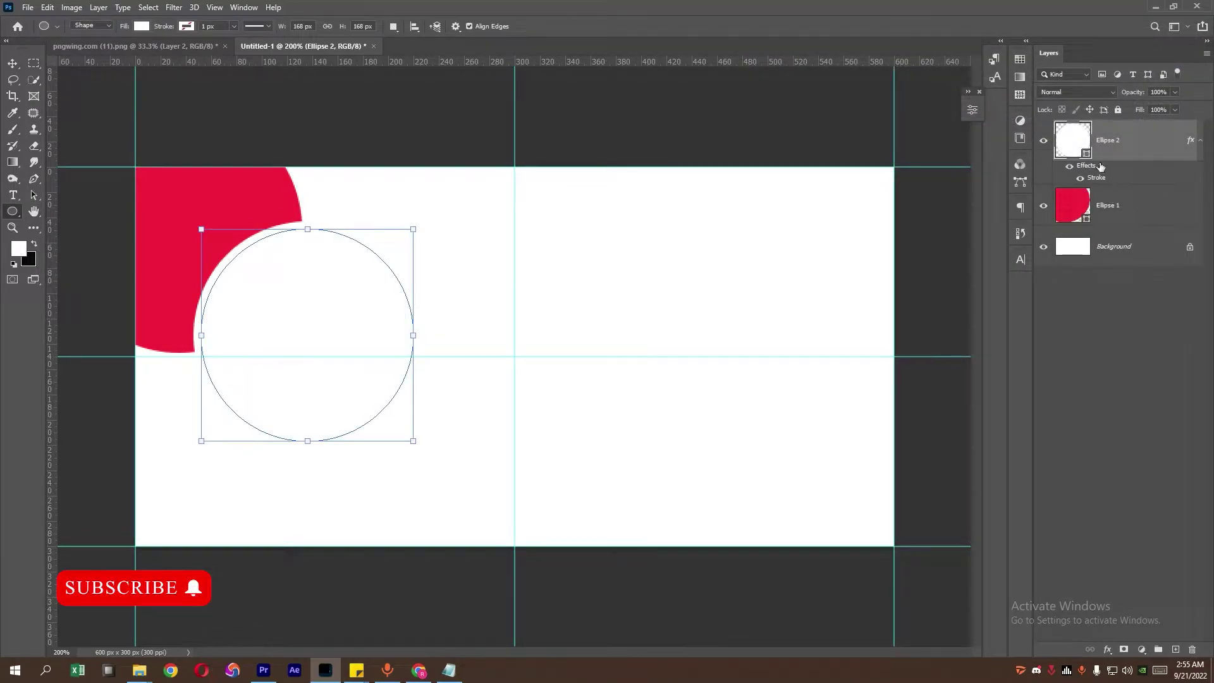
mouse_move(139, 670)
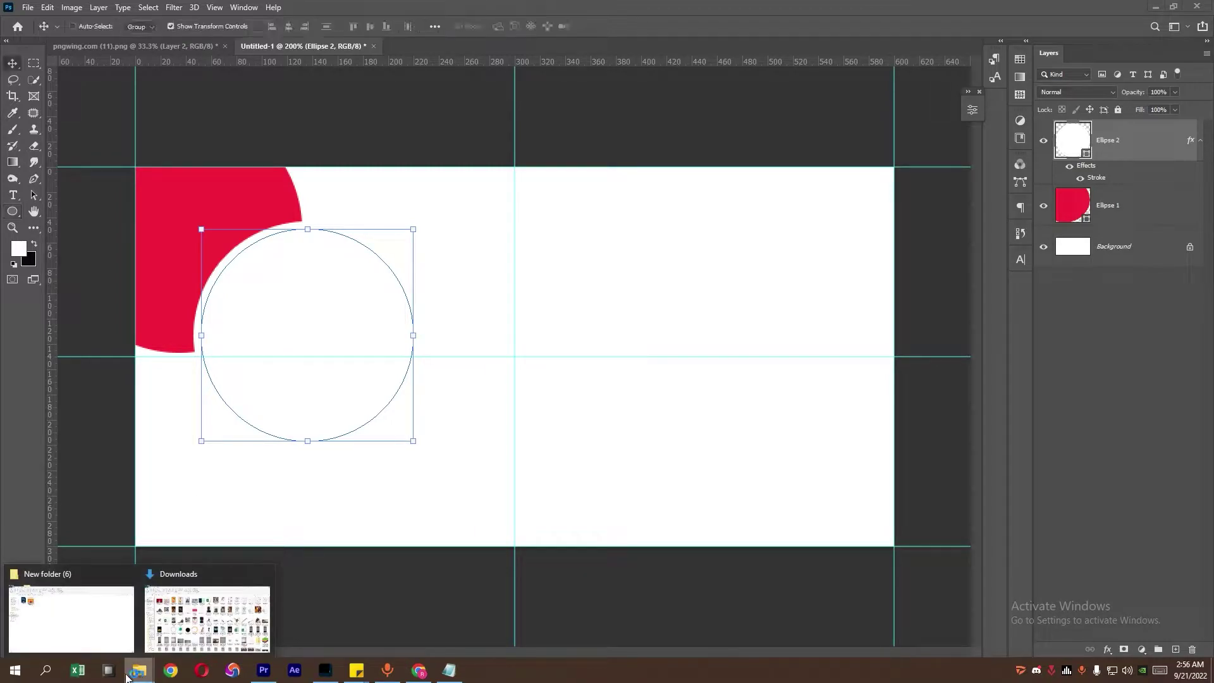
click(107, 637)
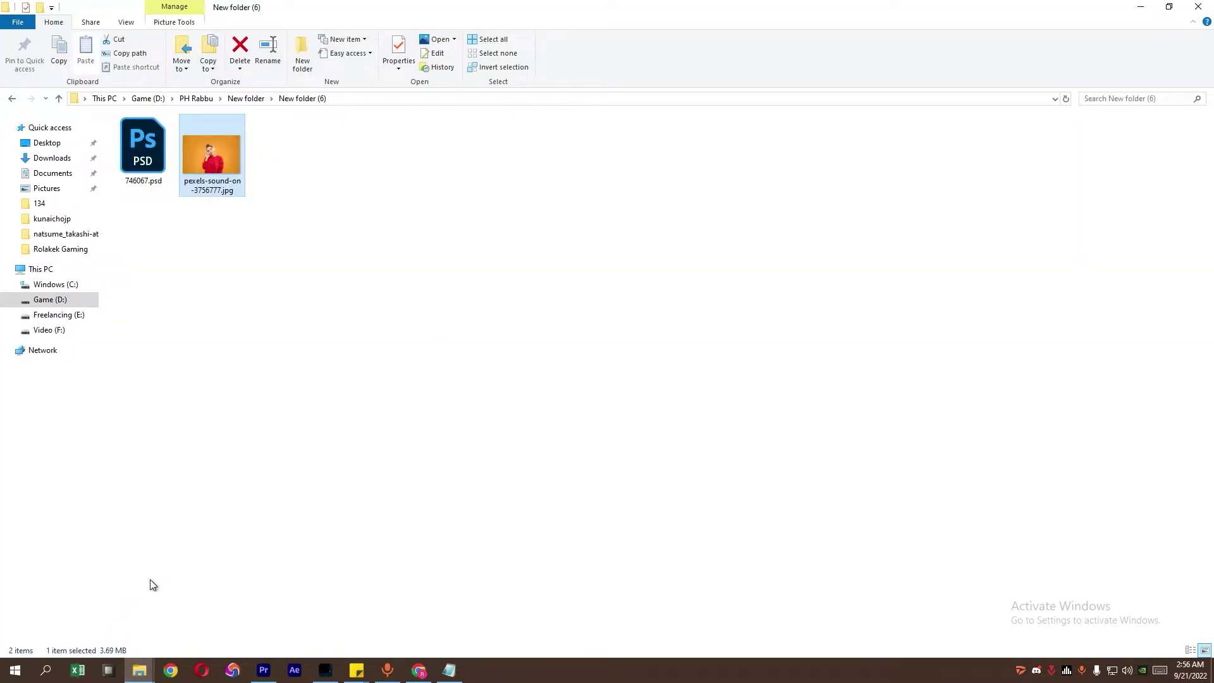
mouse_move(228, 155)
mouse_down()
mouse_move(200, 483)
mouse_move(420, 327)
mouse_up()
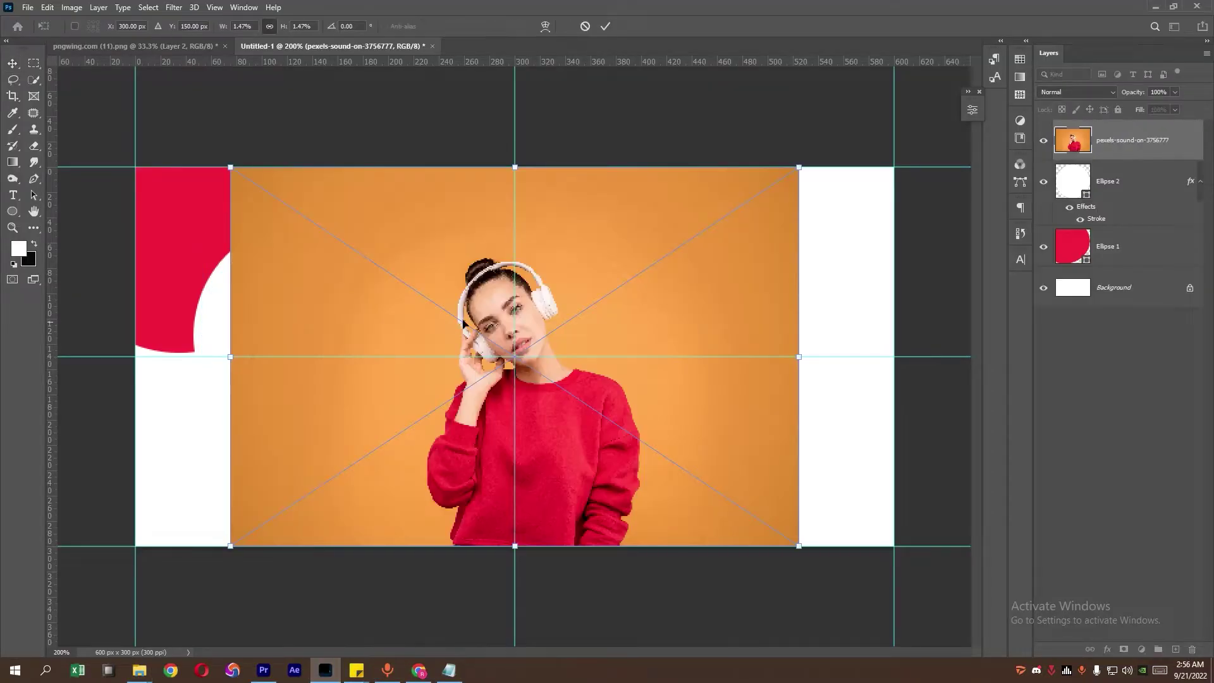
Step: Commit the placed photo and clip it into the second circle
key(Return)
right_click(1132, 140)
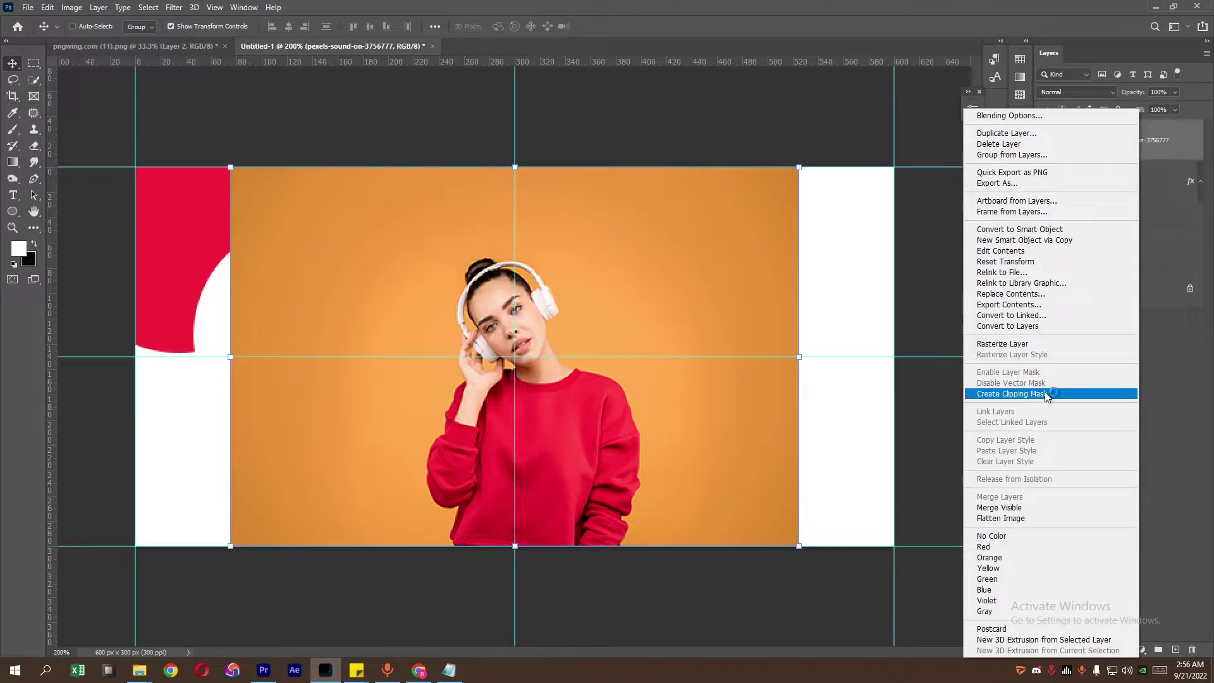
click(1031, 393)
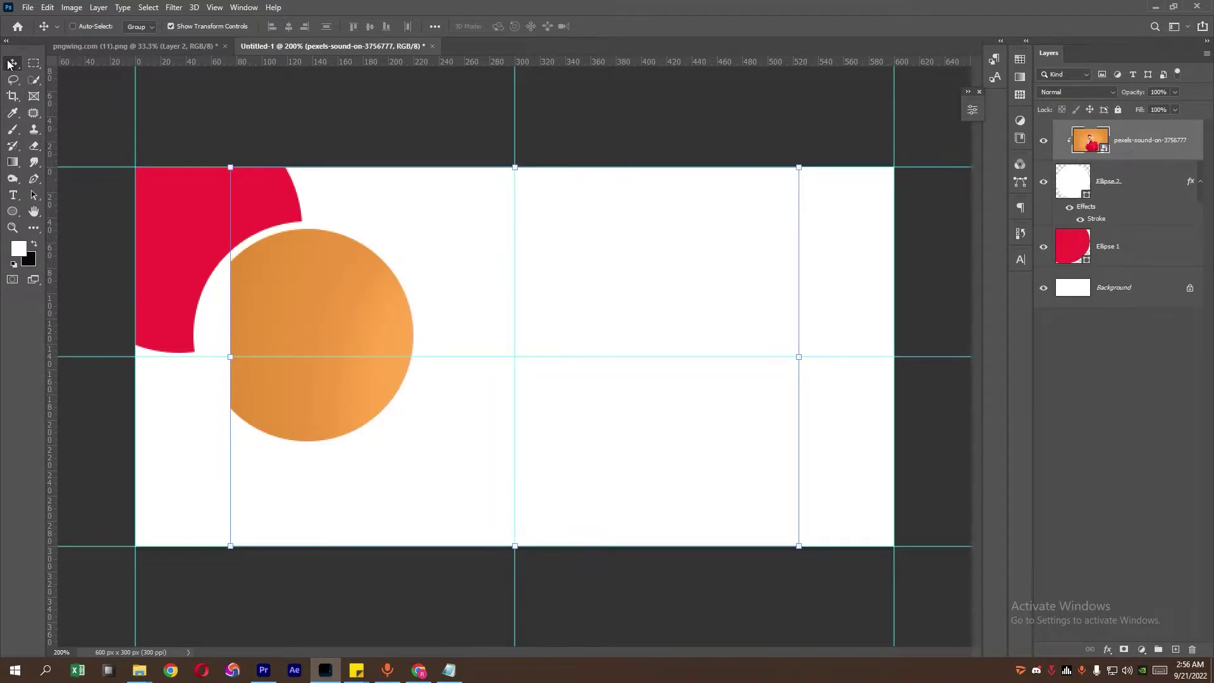
Step: Move the photo so the woman sits inside the circle, nudging it slightly left
key(ctrl+t)
drag(629, 308, 424, 304)
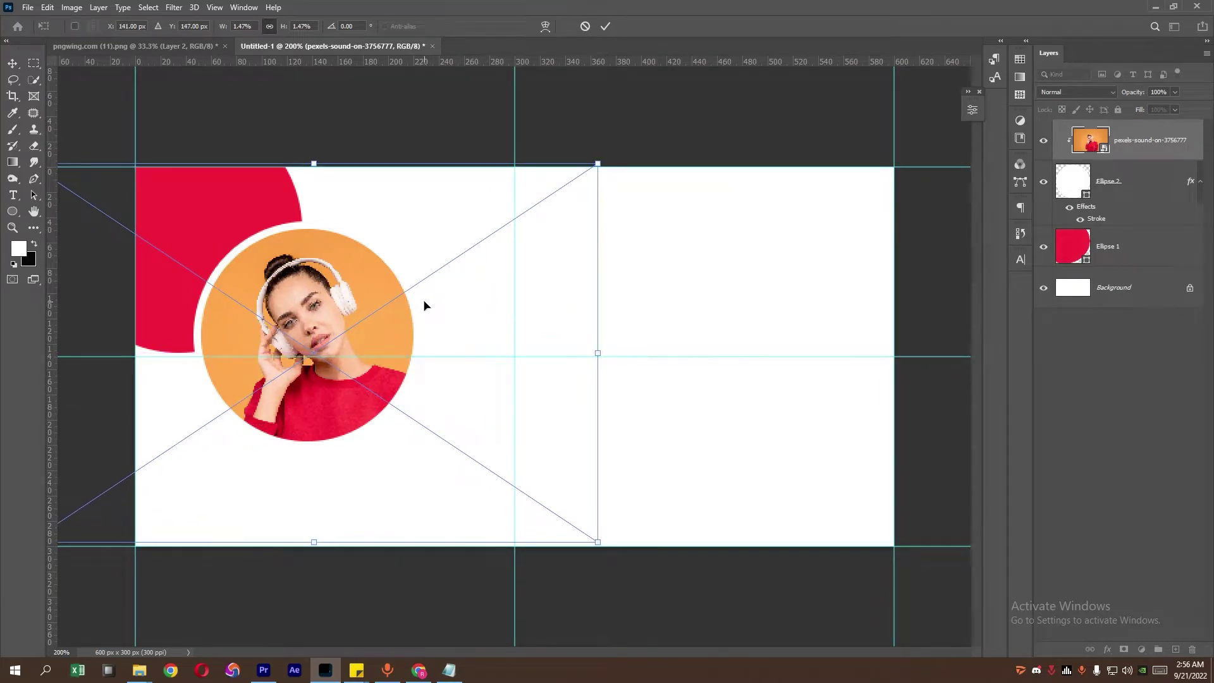
key(Return)
key(Left)
key(Left)
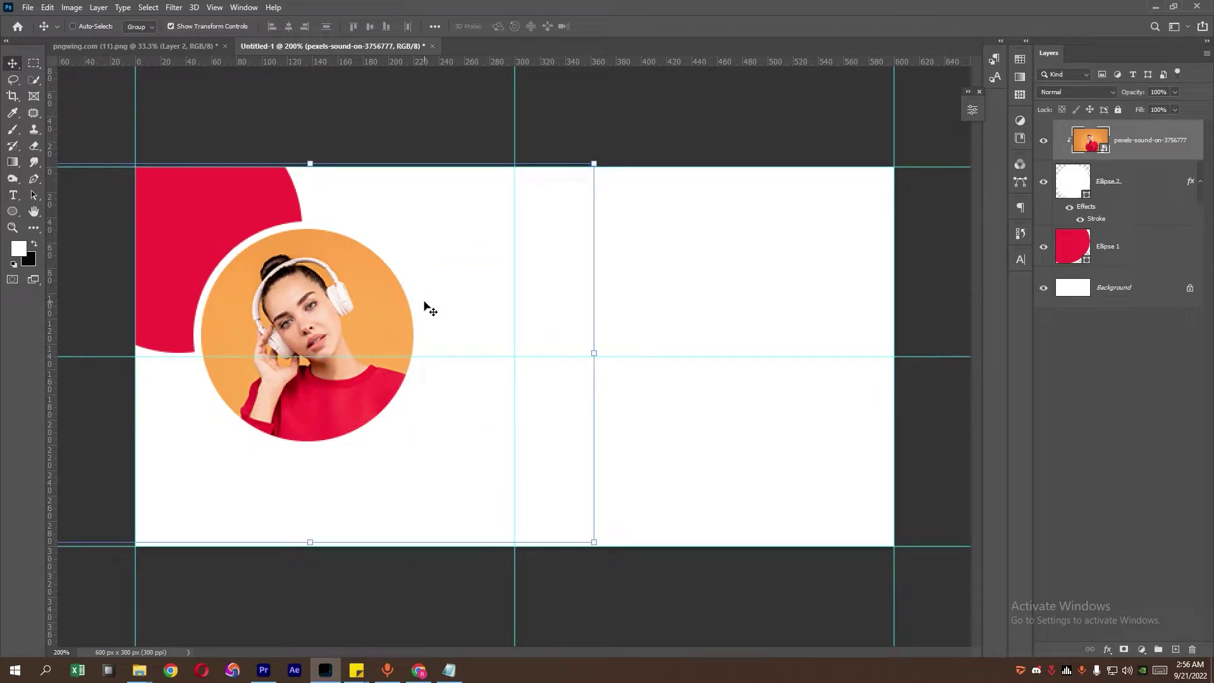
Step: Add an empty new layer, Layer 1, above the circle layers
click(1158, 186)
key(ctrl+z)
click(1108, 247)
click(1175, 650)
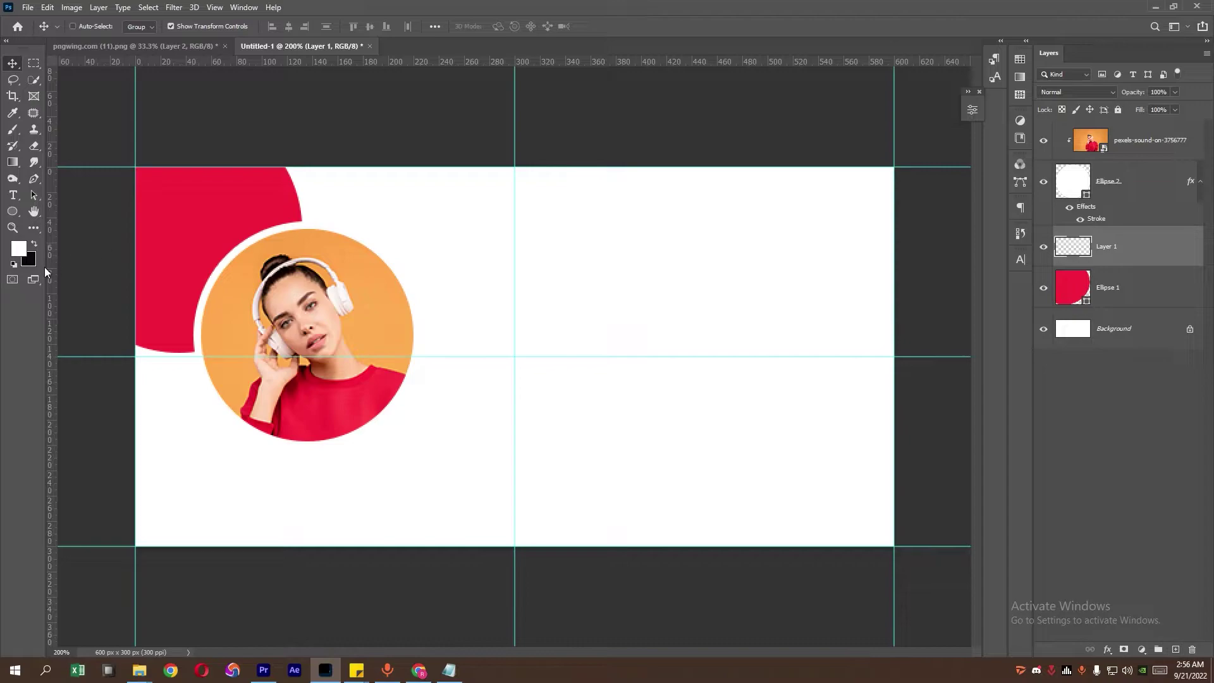
Step: Draw a small 38 px circle near the top of the card without an outline
click(12, 211)
drag(381, 185, 459, 239)
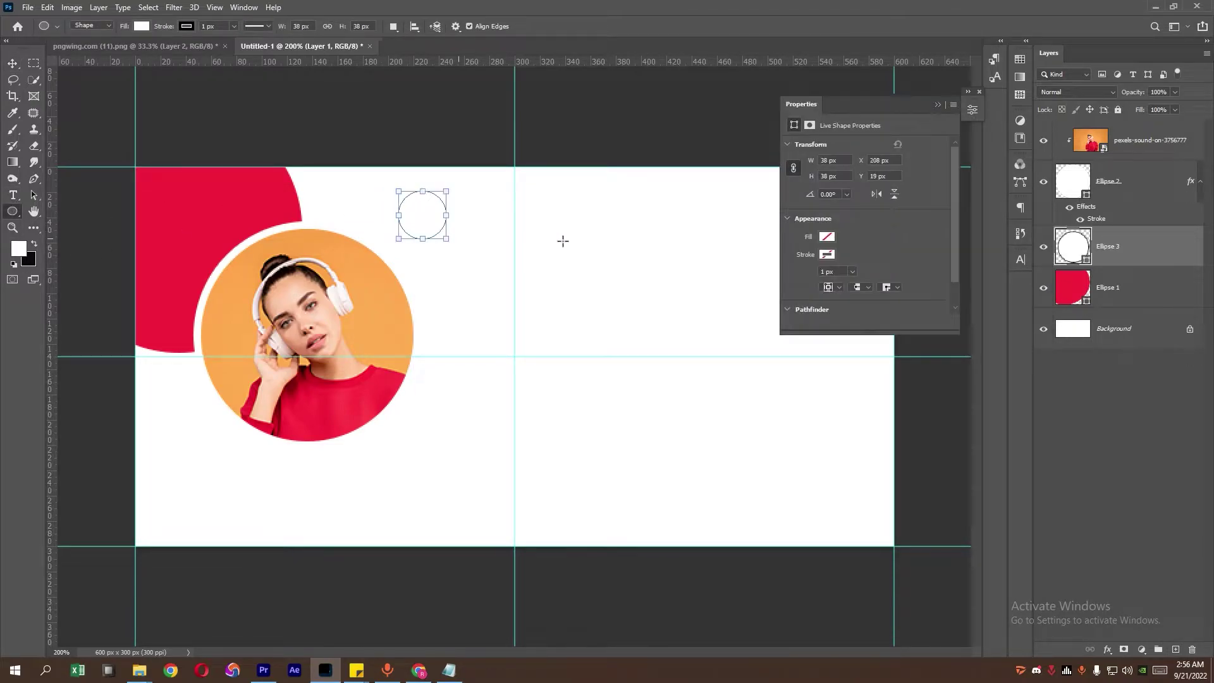
click(827, 254)
Step: Fill the small circle with red ee1d35 copied from the notes
click(799, 281)
click(953, 262)
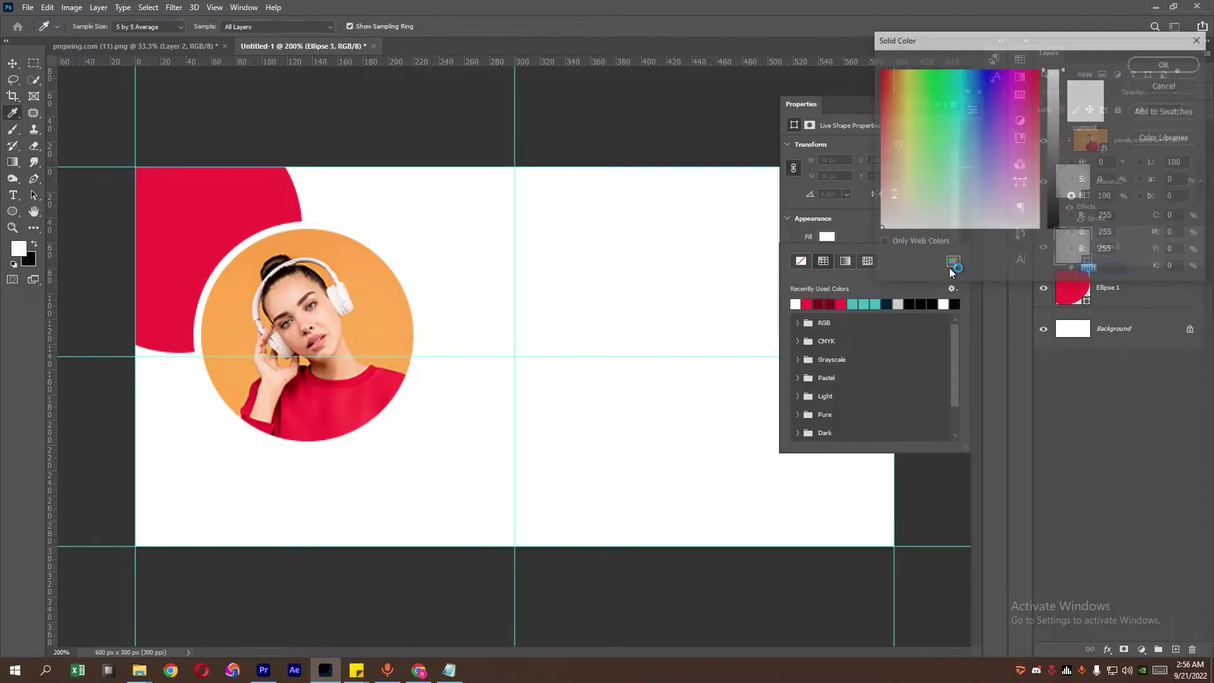
click(449, 670)
right_click(583, 227)
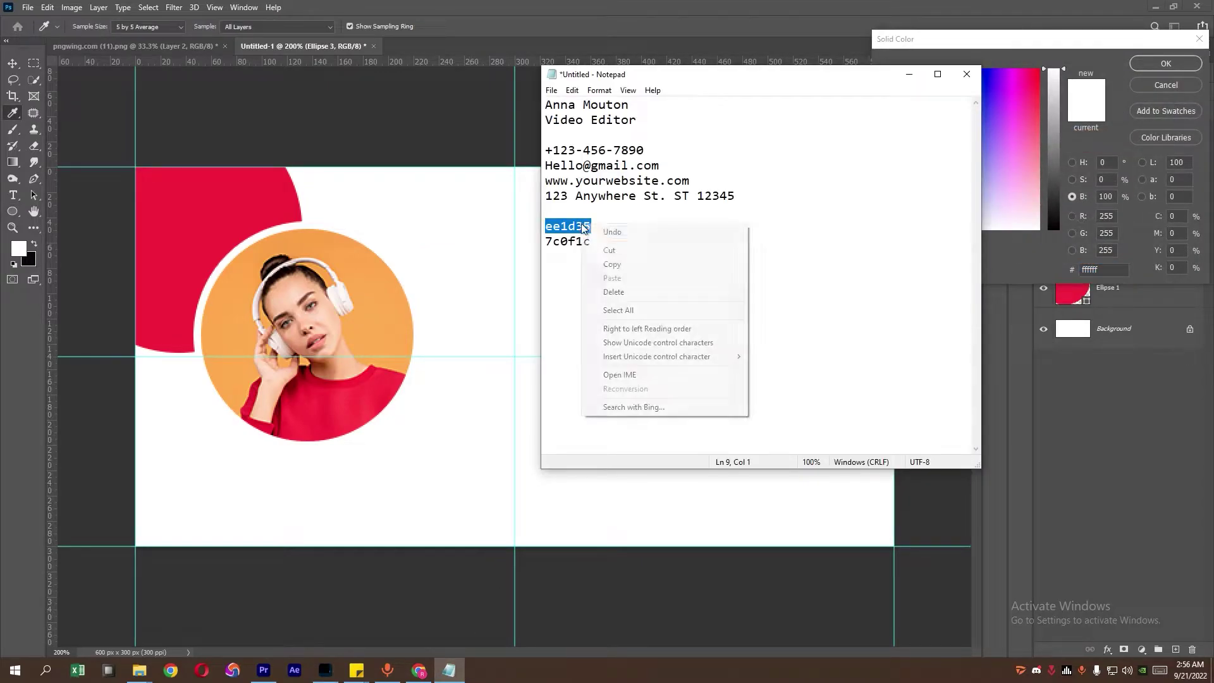
click(611, 265)
click(1124, 272)
key(ctrl+v)
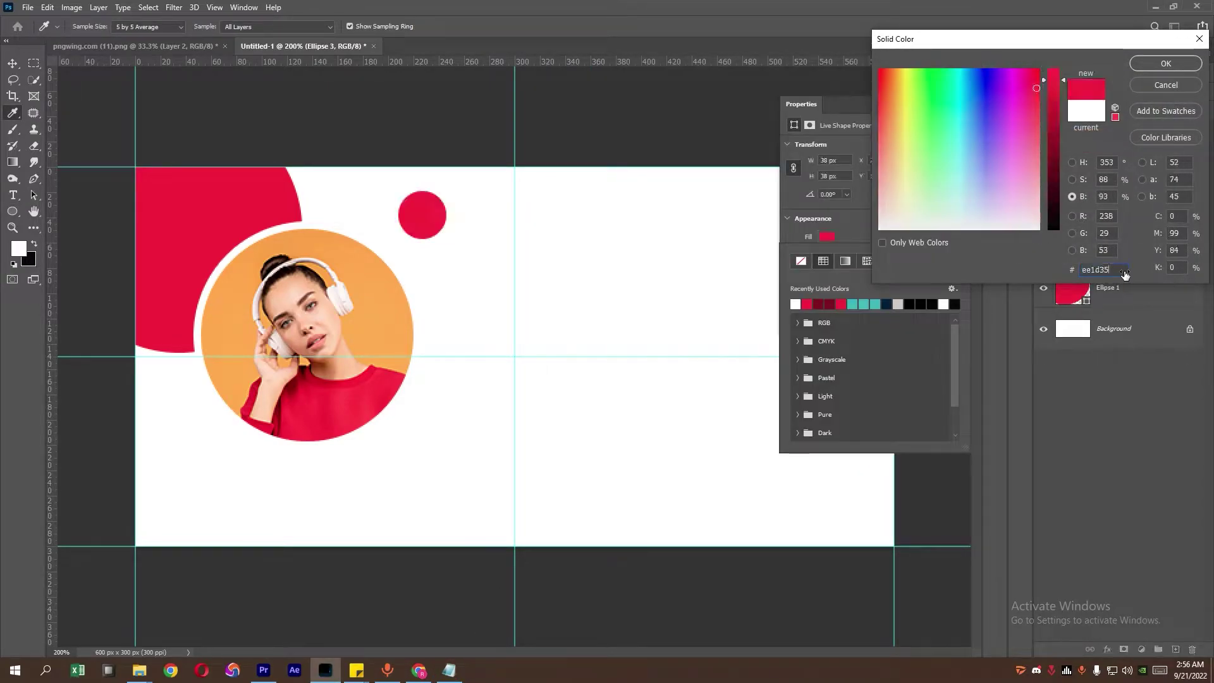
click(1152, 64)
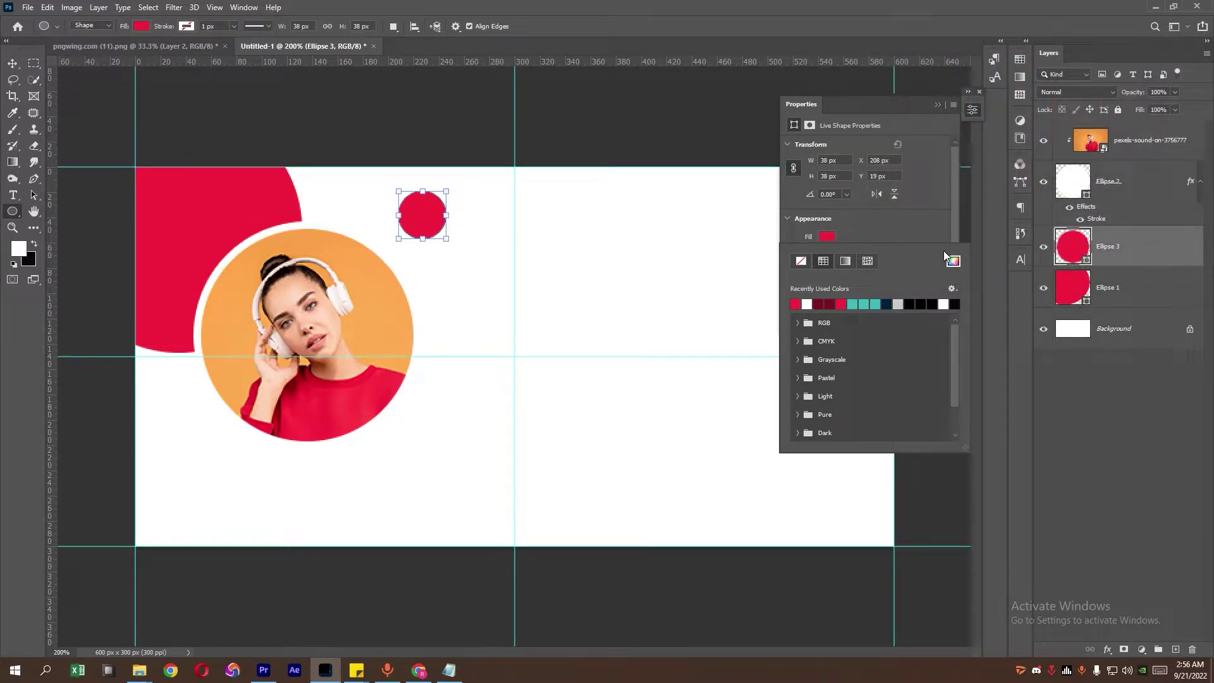
click(937, 105)
Step: Nudge the small circle right and group both red circles as BG
click(14, 64)
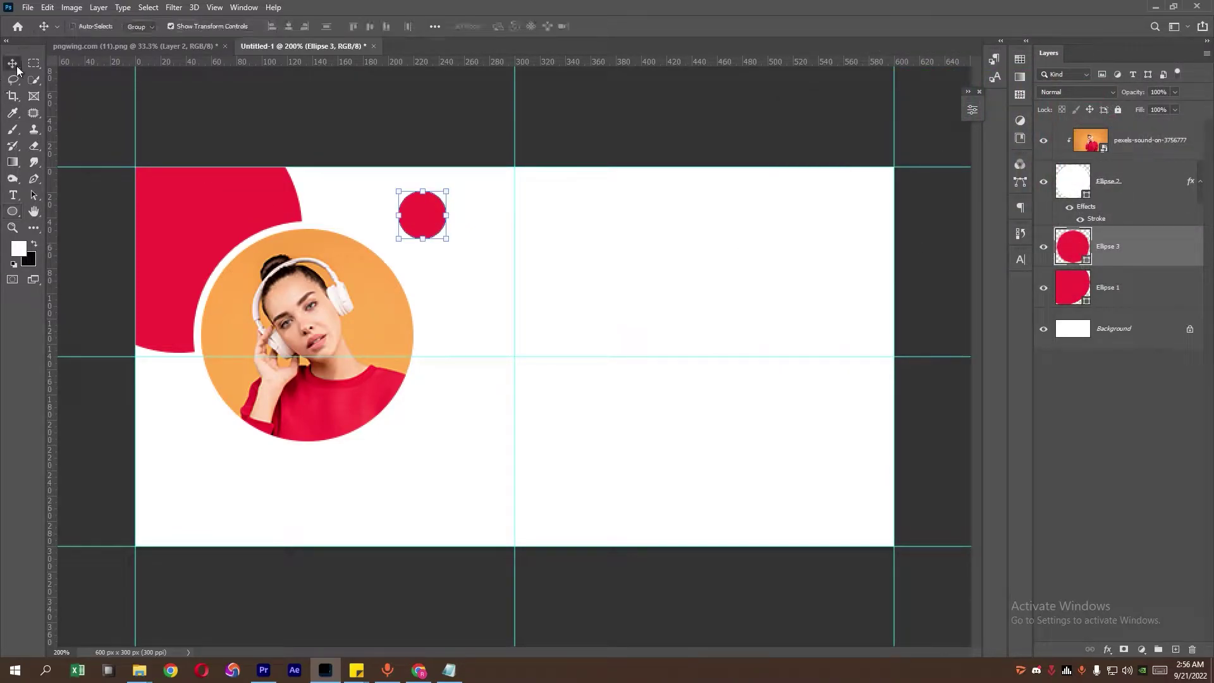
drag(424, 221, 427, 221)
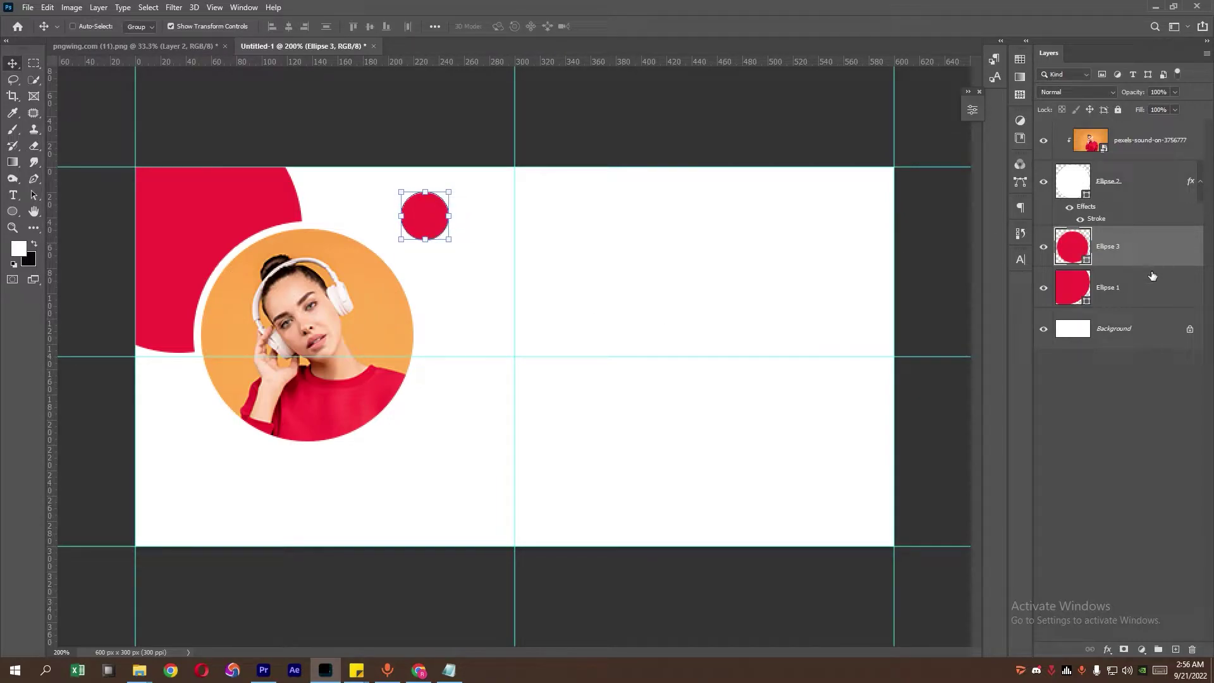
click(1149, 294)
shift+click(1141, 252)
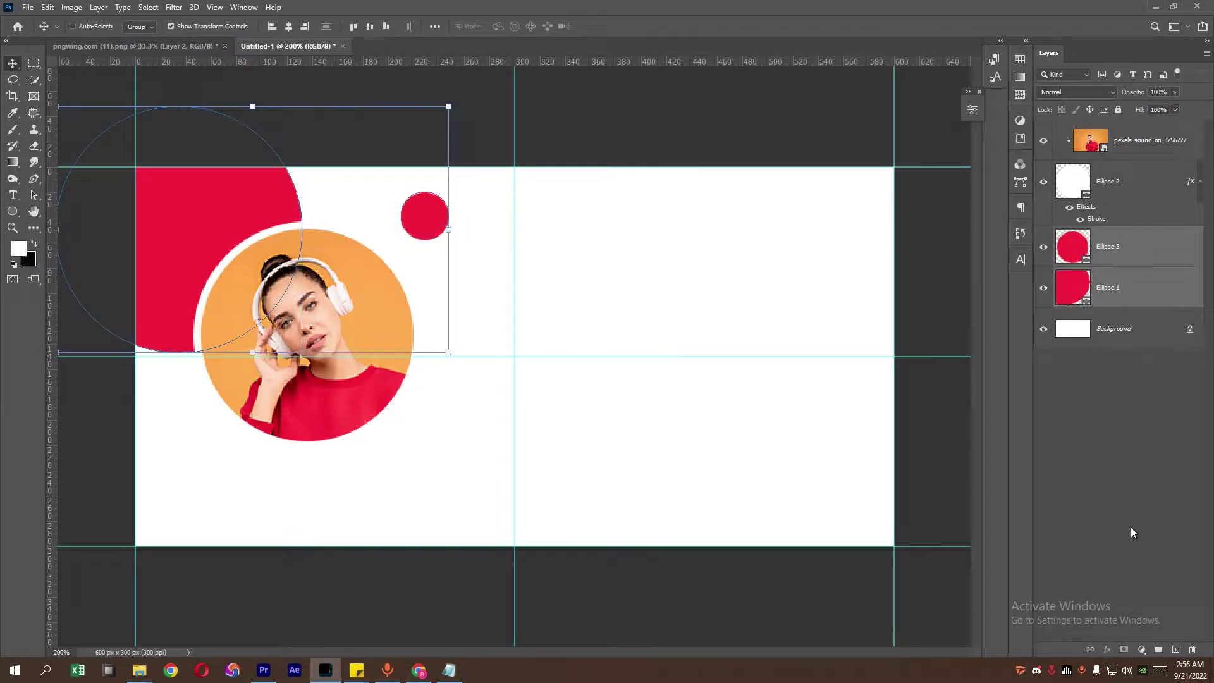
click(1159, 649)
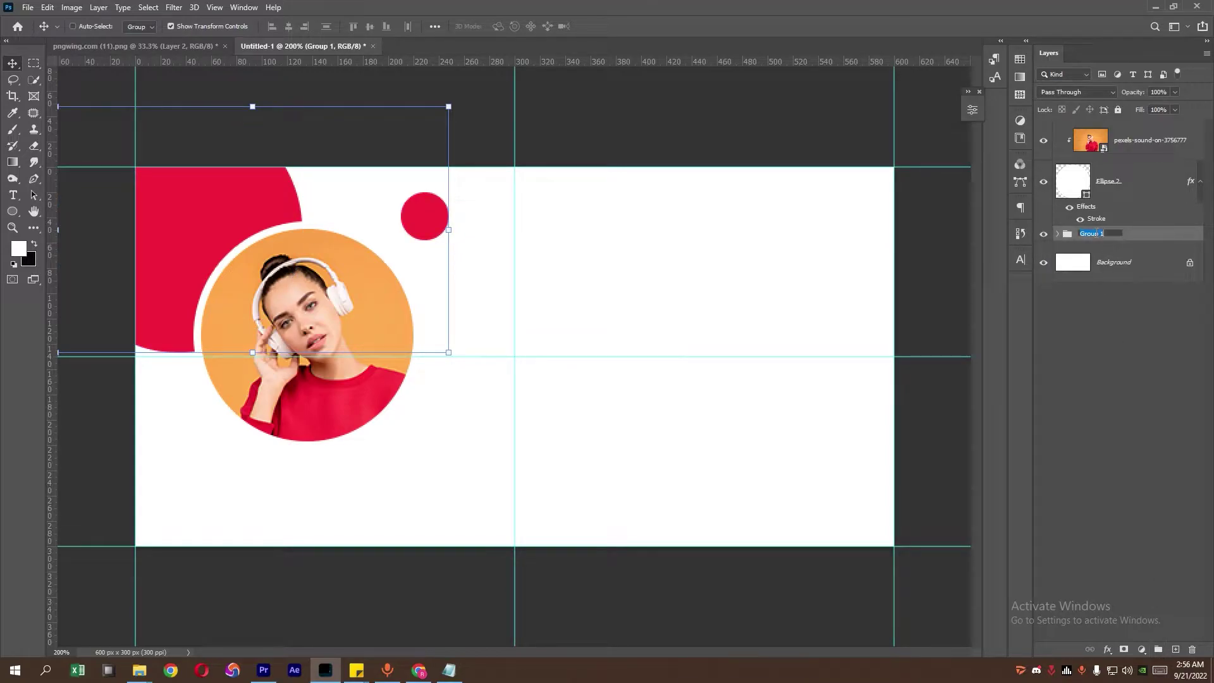
text(BG)
key(Return)
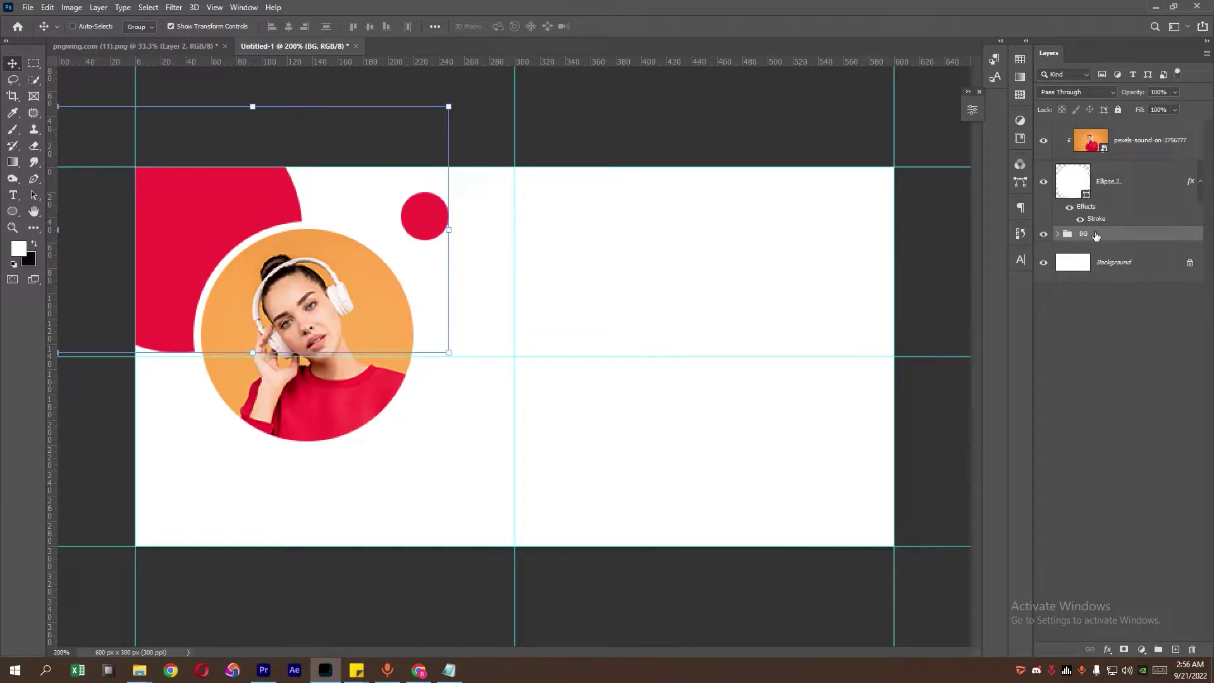
drag(1096, 235, 1175, 649)
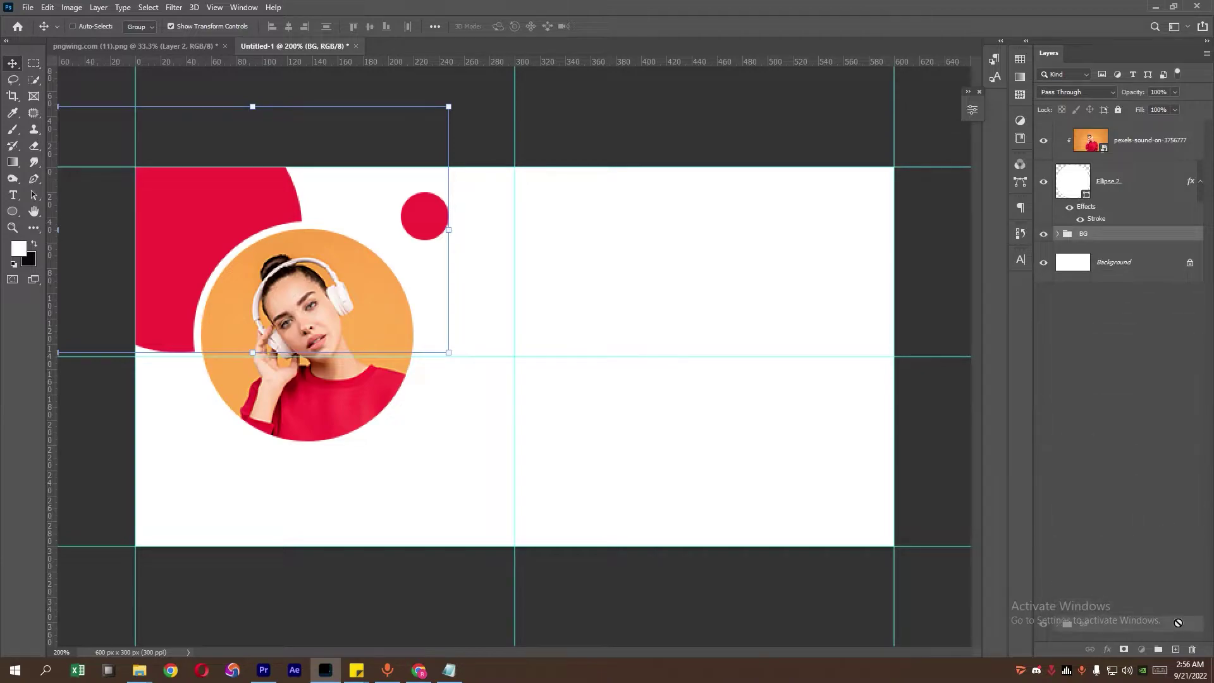
Step: Rename the duplicated group to 2, flip it horizontally, and place it in the lower-right corner
double_click(1099, 235)
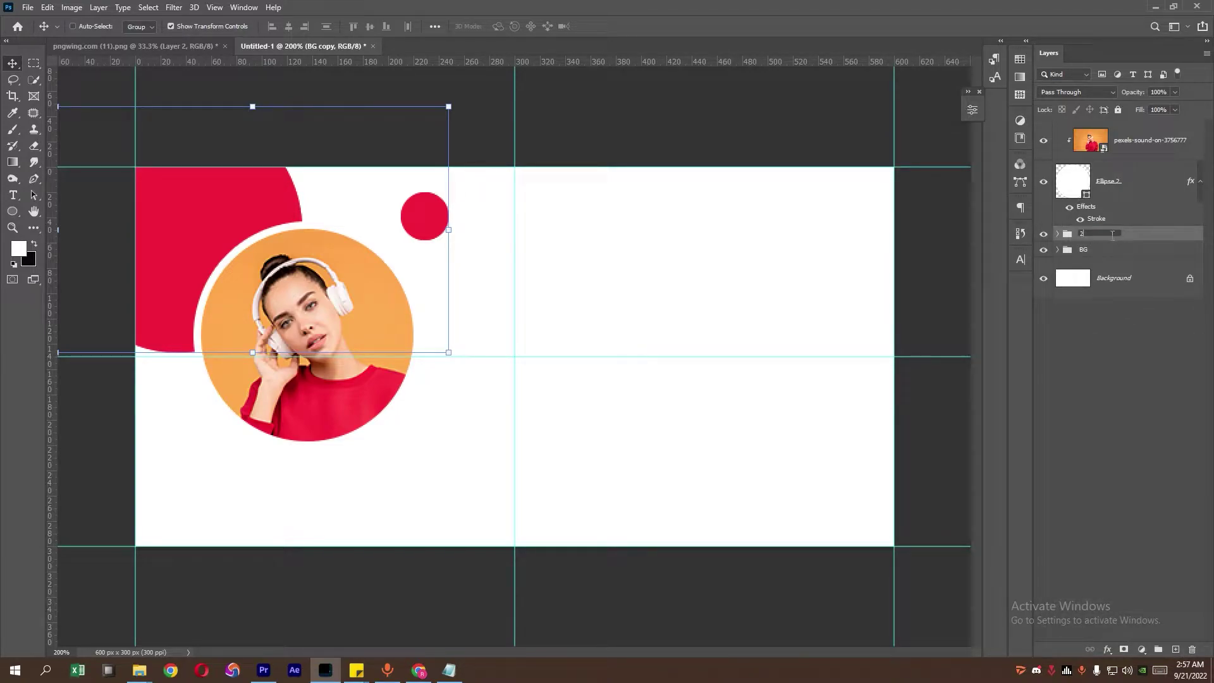
key(Return)
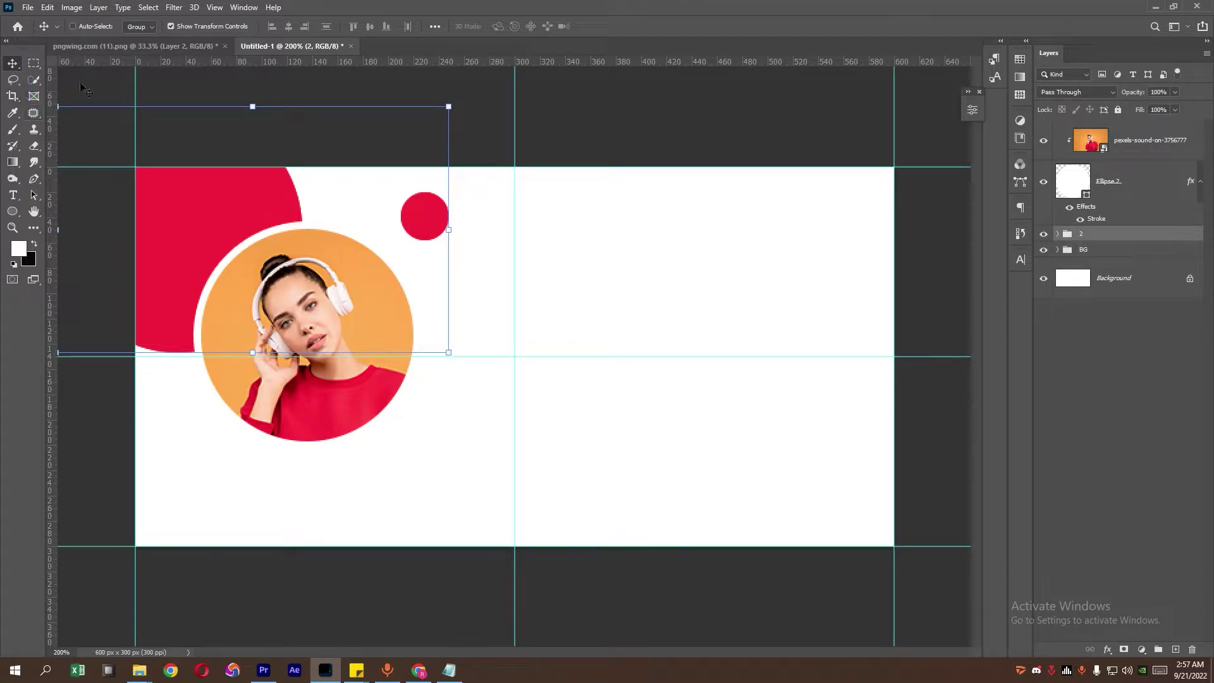
drag(297, 222, 737, 468)
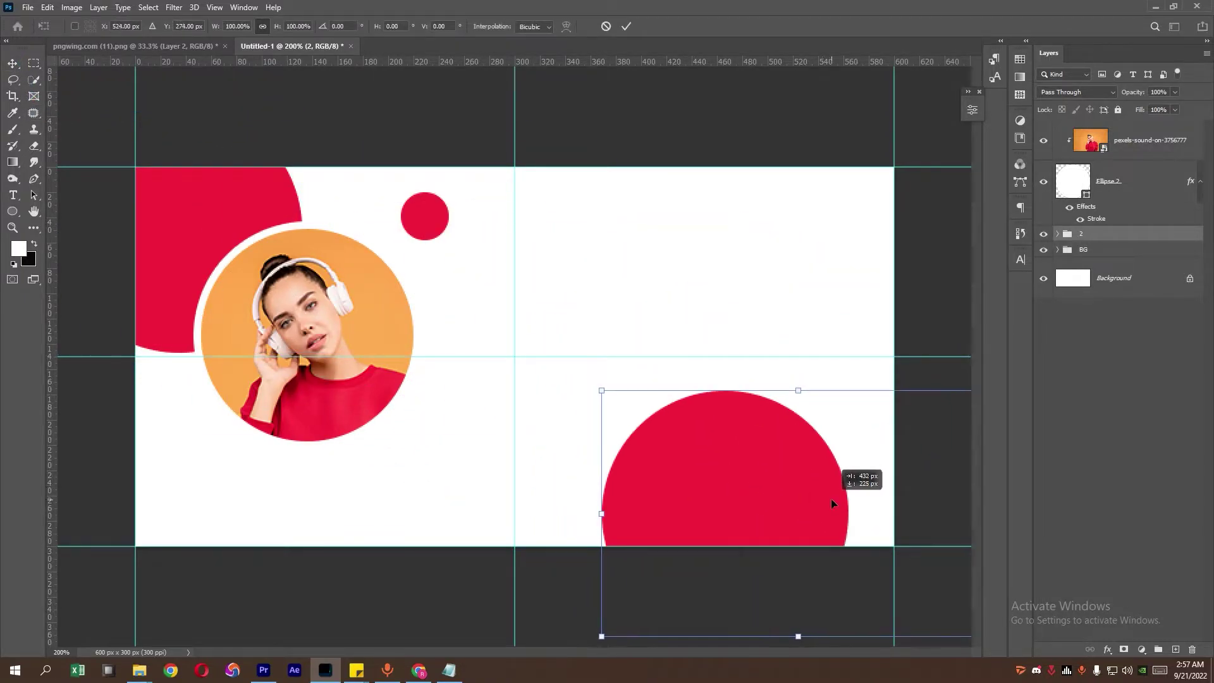
right_click(736, 468)
click(780, 455)
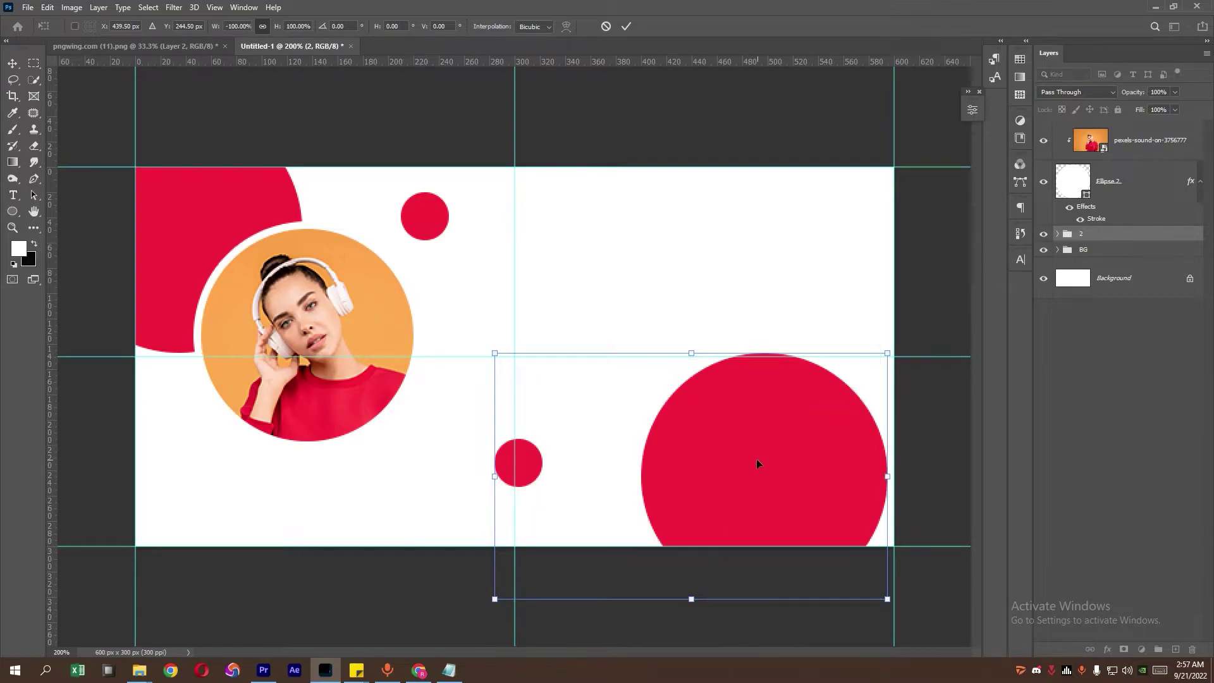
mouse_move(759, 462)
mouse_down()
mouse_move(805, 488)
mouse_move(844, 557)
mouse_move(865, 565)
mouse_up()
key(Return)
Step: Move group 2's small circle up onto the card
click(1058, 235)
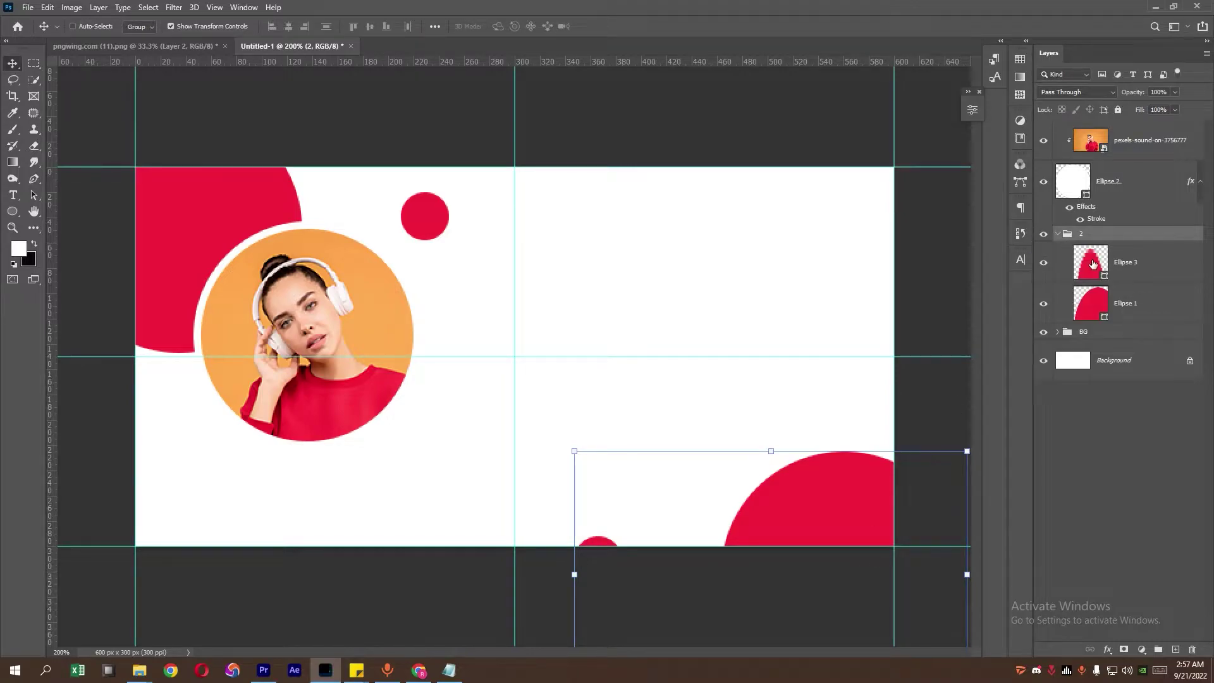
click(1092, 265)
key(ctrl+t)
drag(603, 571, 682, 495)
key(Return)
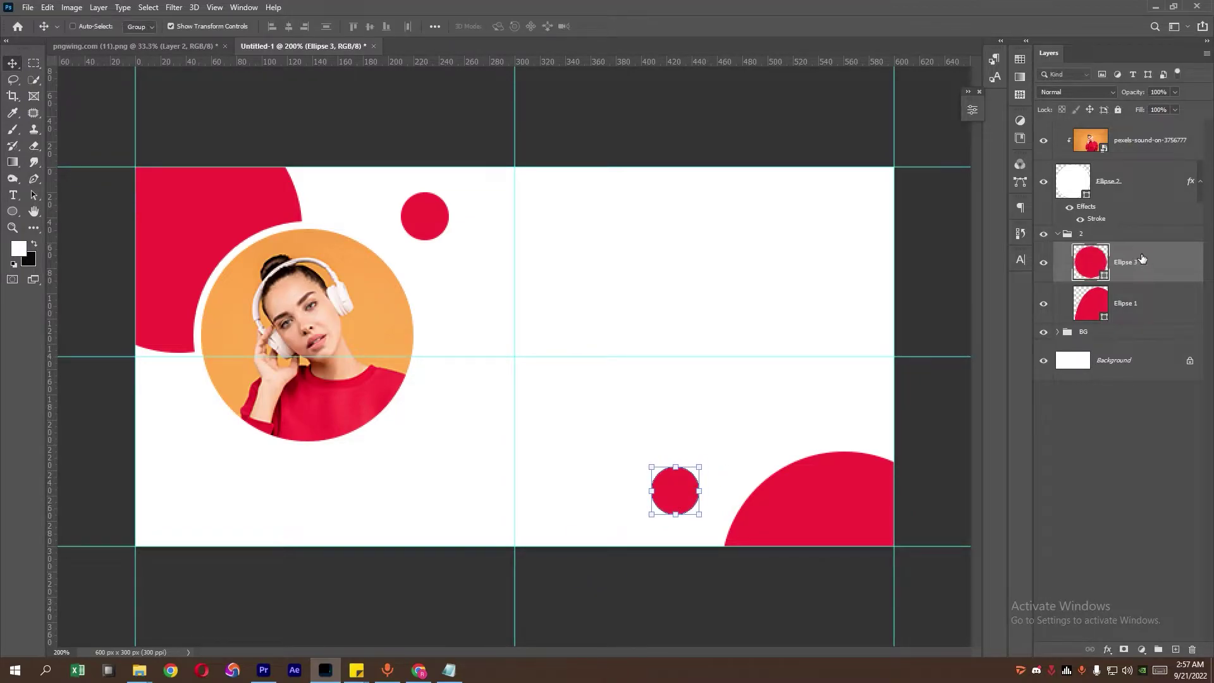
click(1057, 235)
click(1087, 235)
Step: Add a new top layer and place a text box right of the portrait
click(1122, 185)
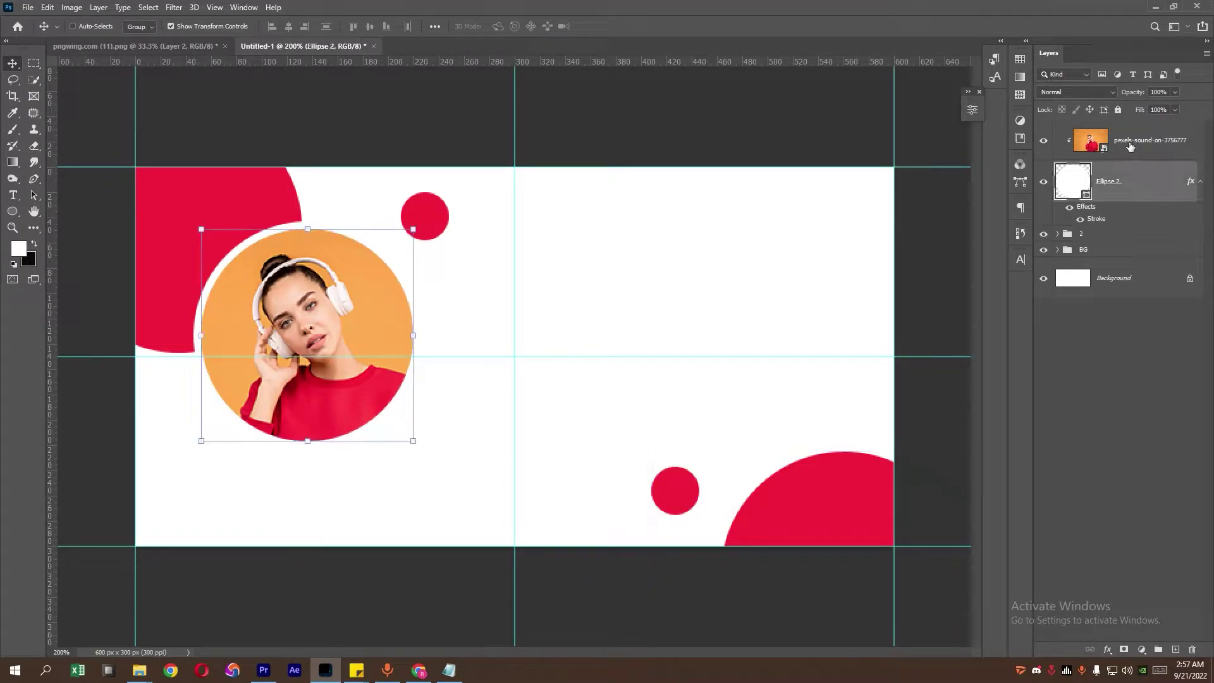
click(1131, 140)
click(1174, 649)
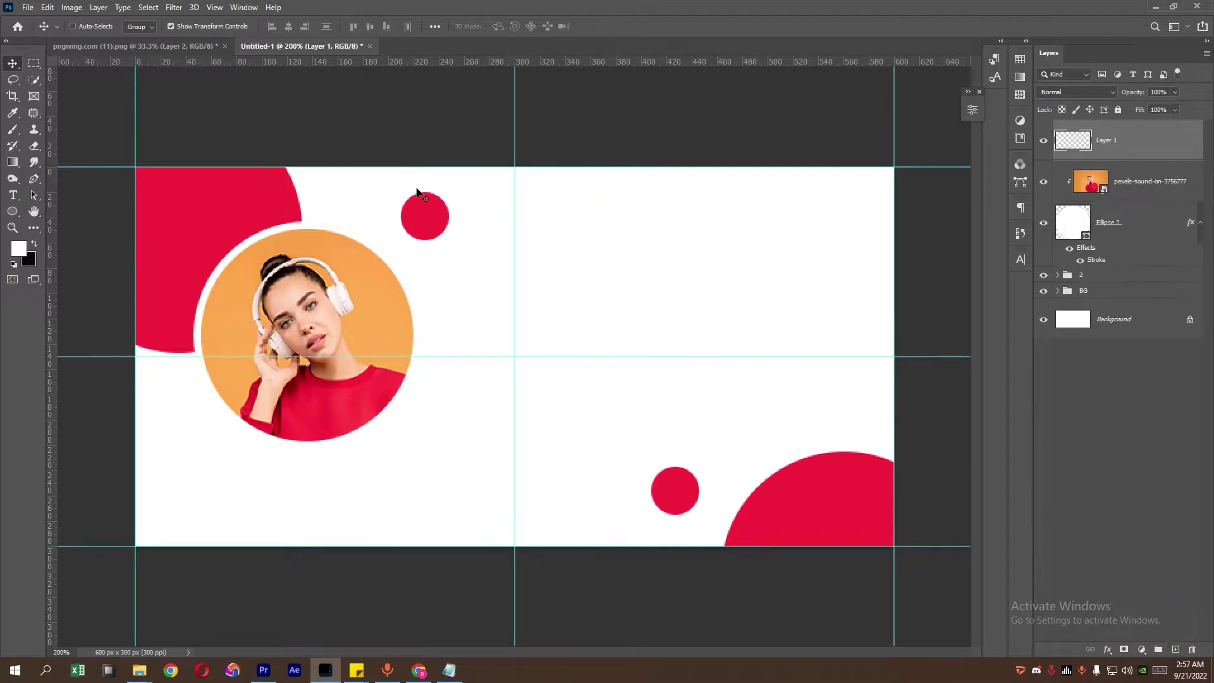
click(13, 197)
click(533, 275)
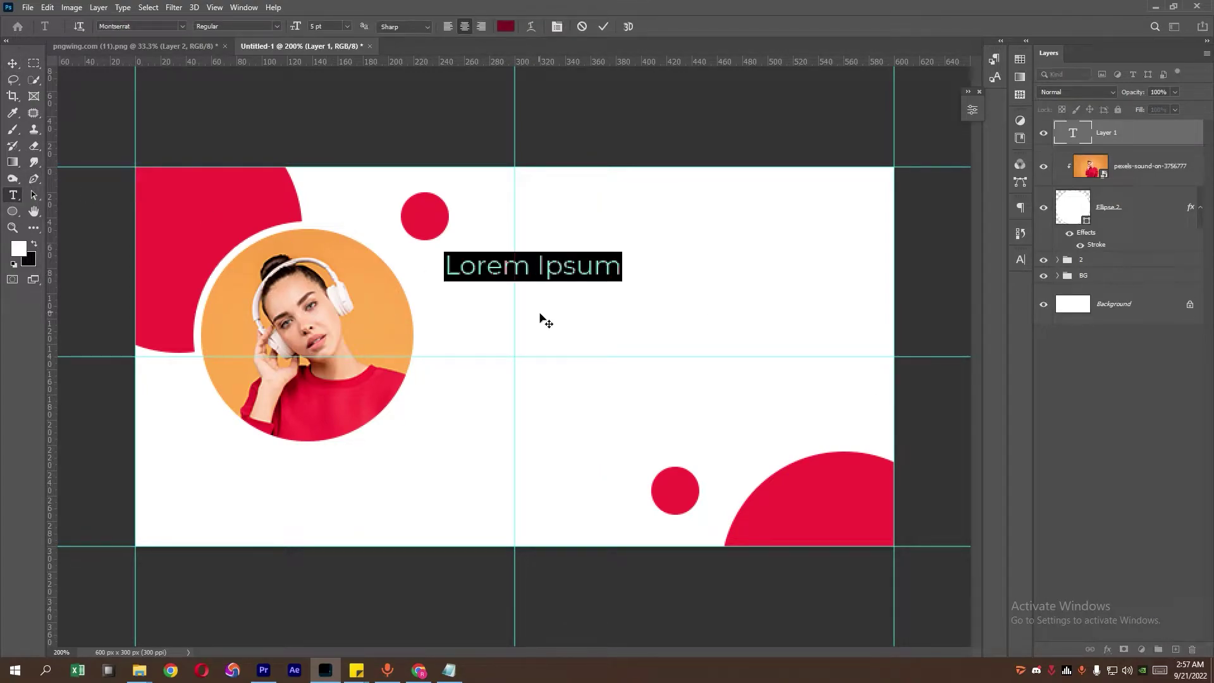
Step: Paste the person's name from the contact notes into the text box
click(449, 670)
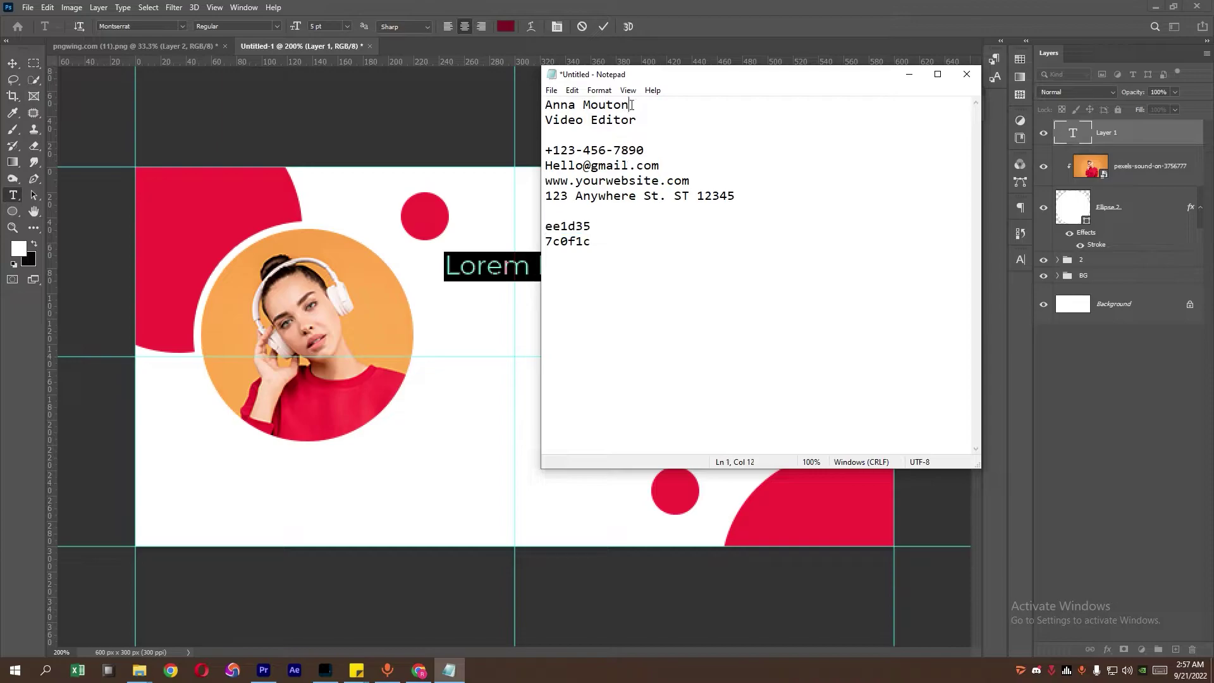
drag(629, 105, 545, 105)
right_click(589, 111)
click(612, 147)
click(700, 5)
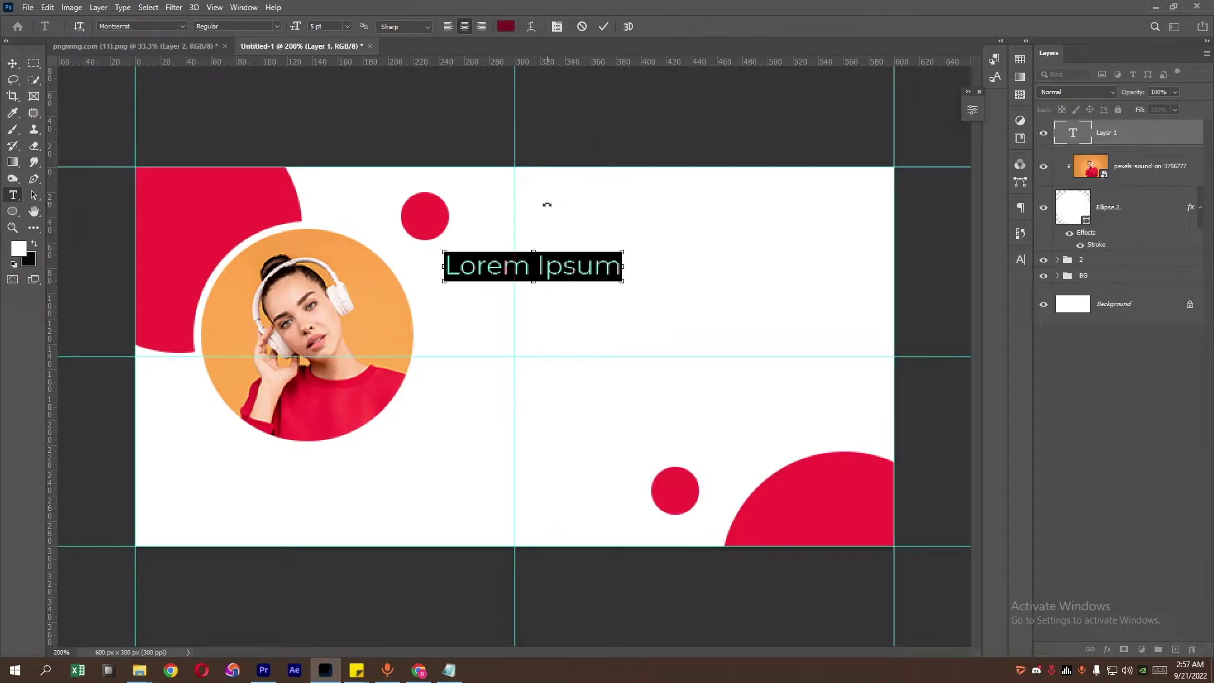
key(ctrl+v)
key(ctrl+Return)
key(v)
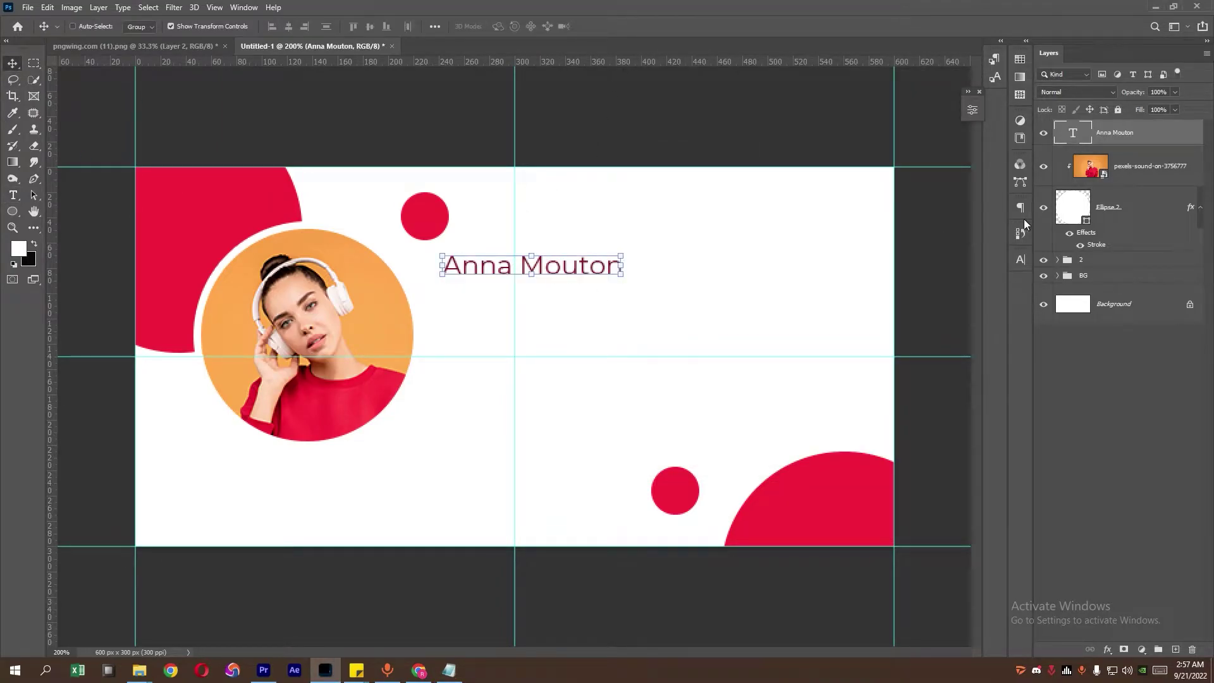
Step: Make the name Montserrat Bold at 8 pt
click(1020, 260)
click(997, 278)
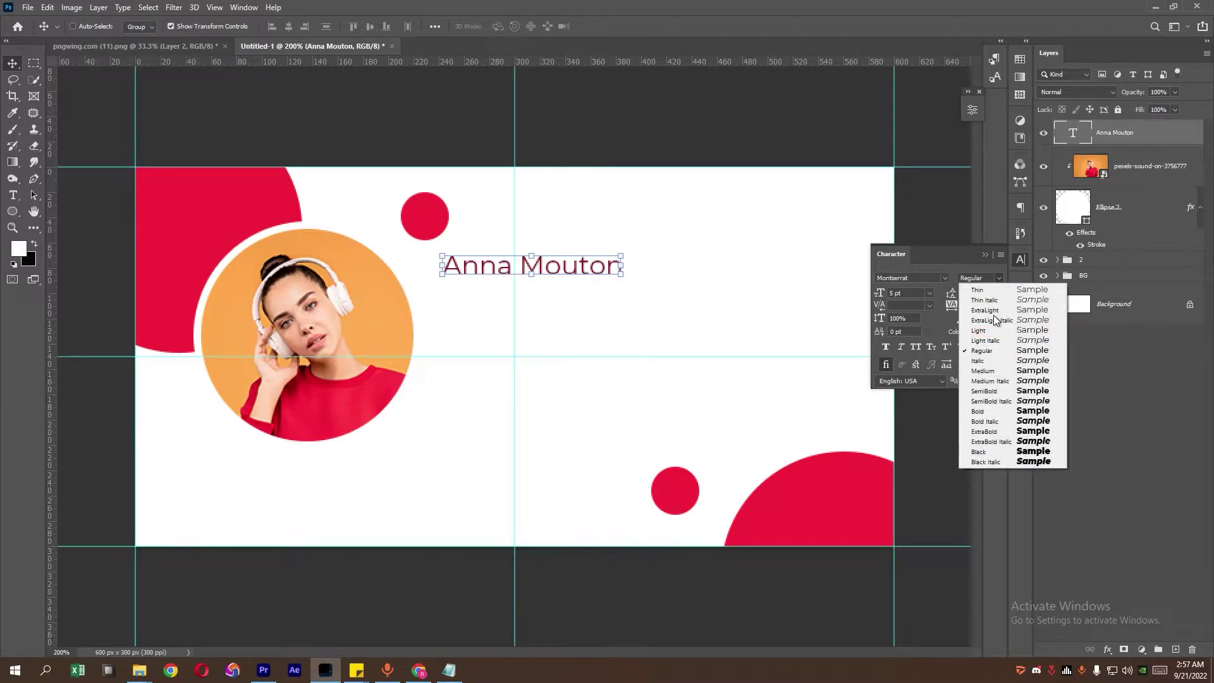
click(1015, 412)
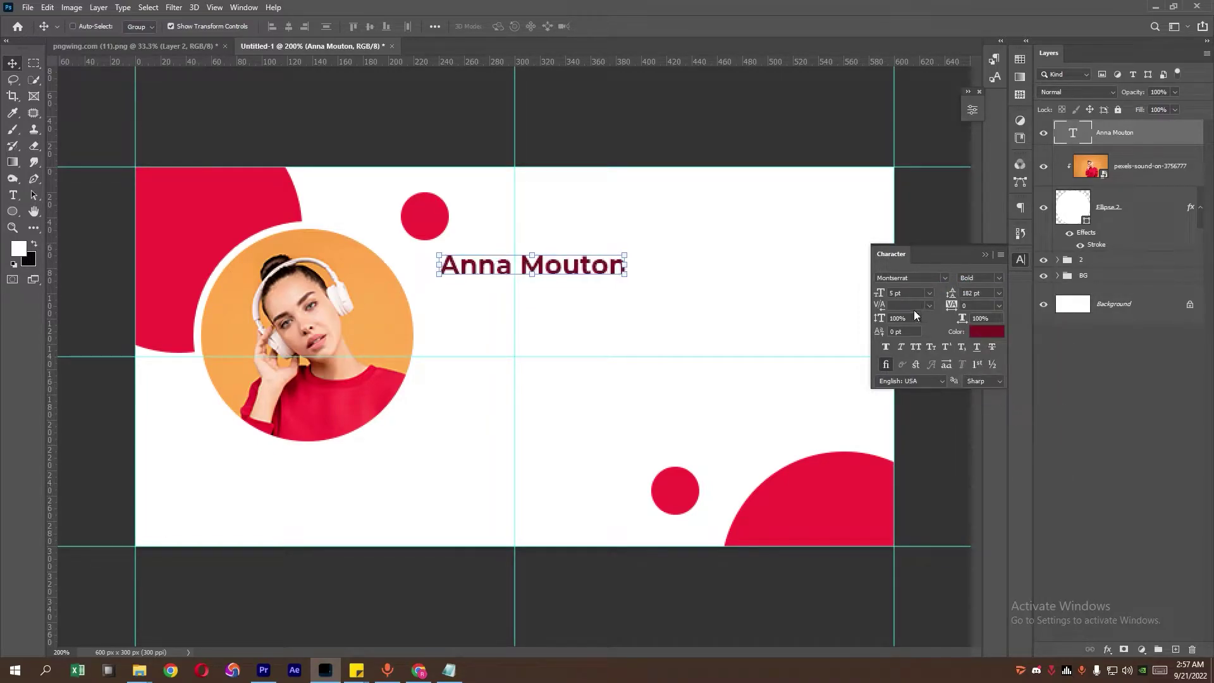
key(Up)
key(Up)
key(Up)
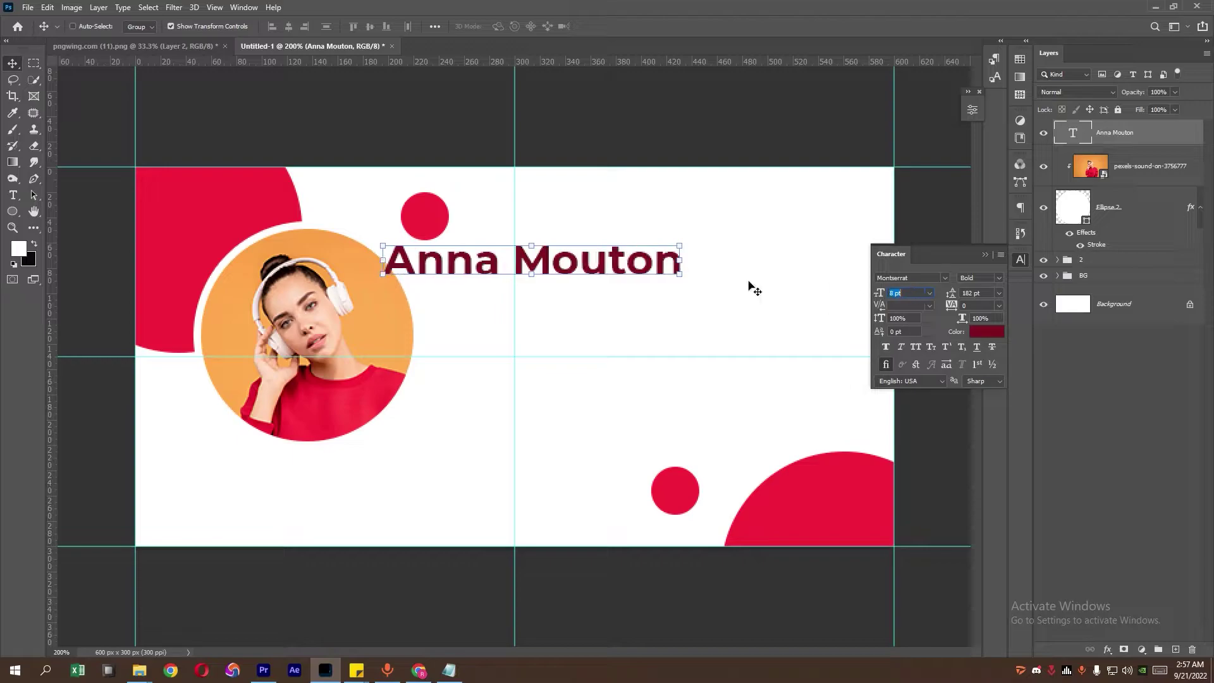
Step: Move the name right to the centre guide and colour it with the large circle's red
key(ctrl+t)
drag(569, 264, 701, 256)
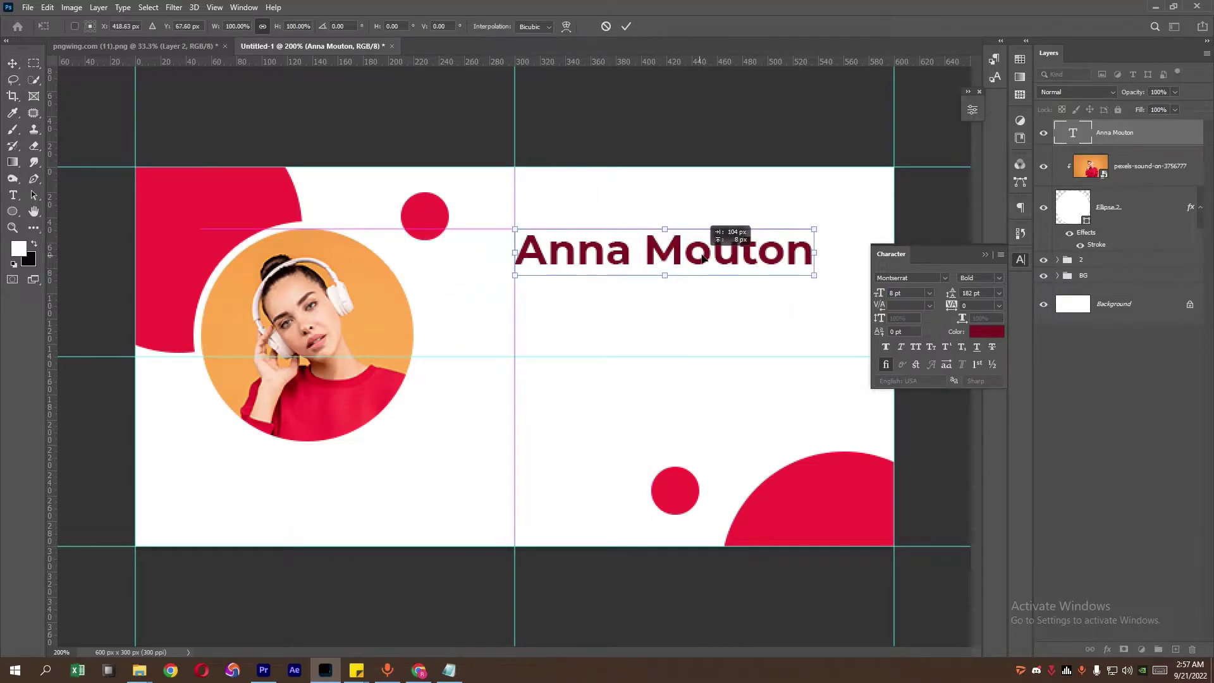
key(Return)
click(987, 331)
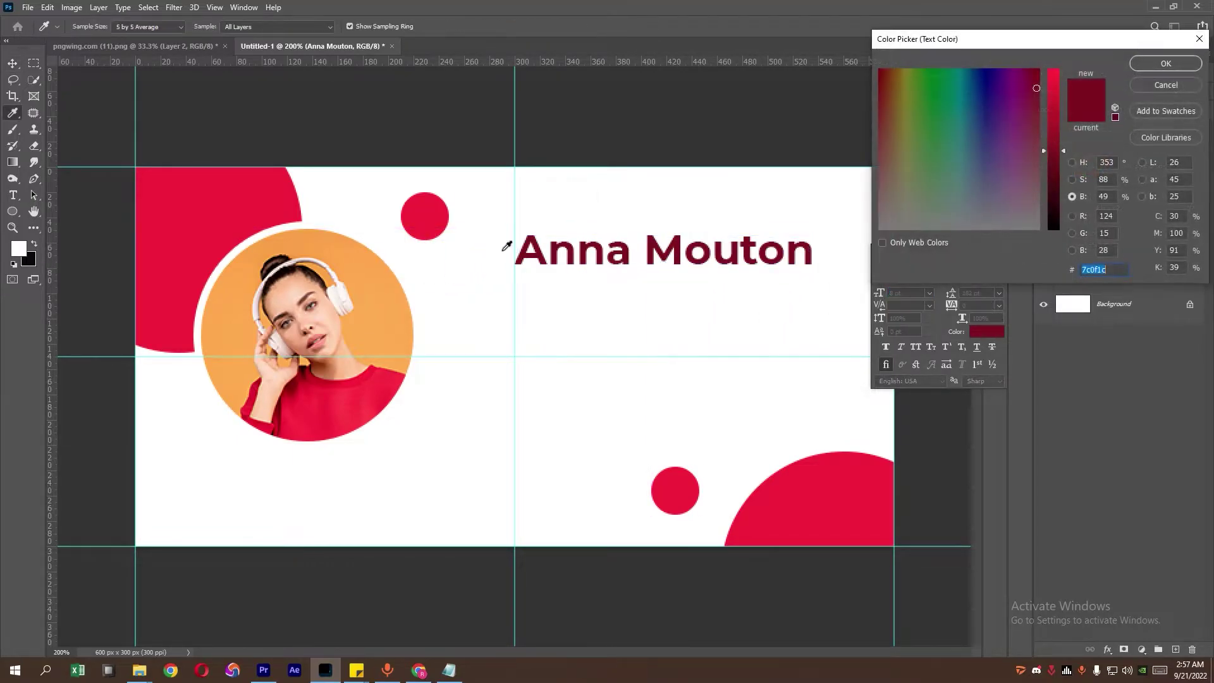
click(258, 200)
click(1166, 63)
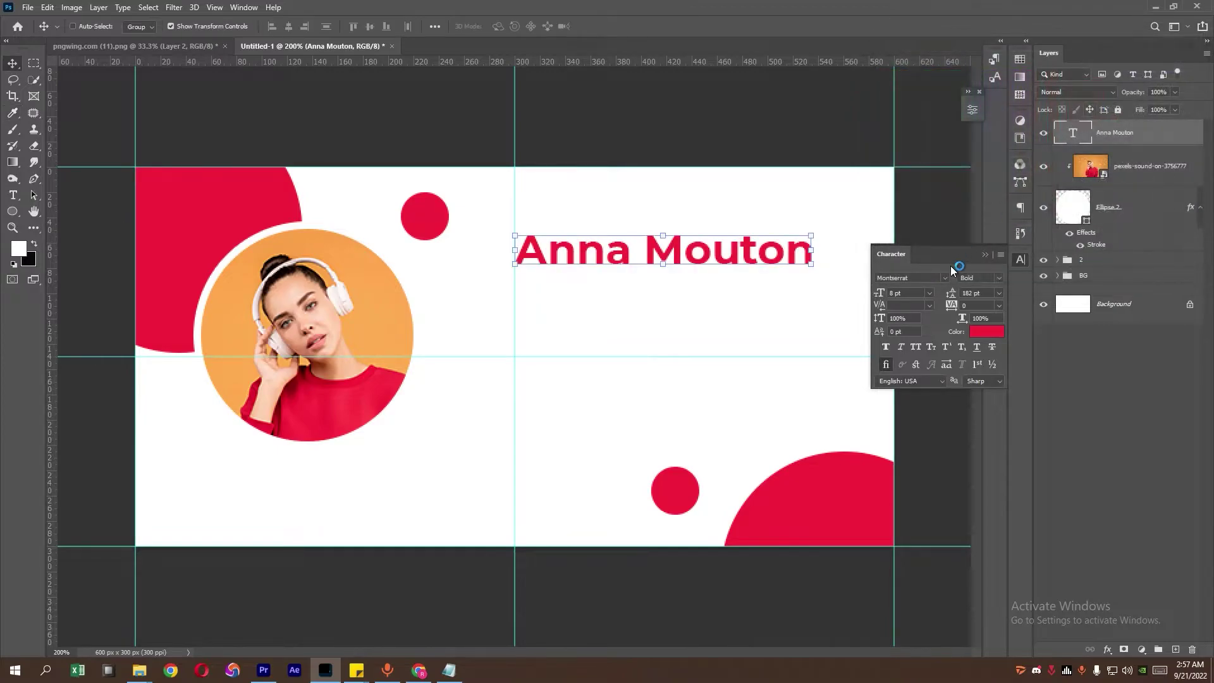
click(985, 256)
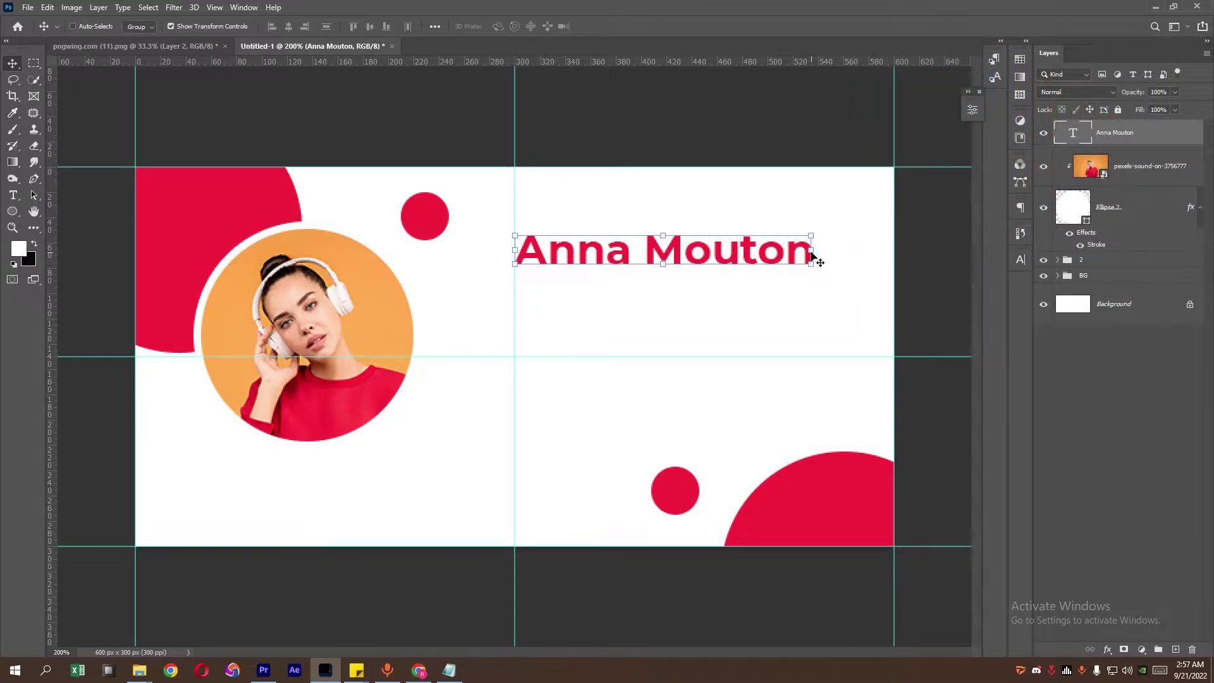
Step: Recommit the name's position and recheck its character settings
key(ctrl+t)
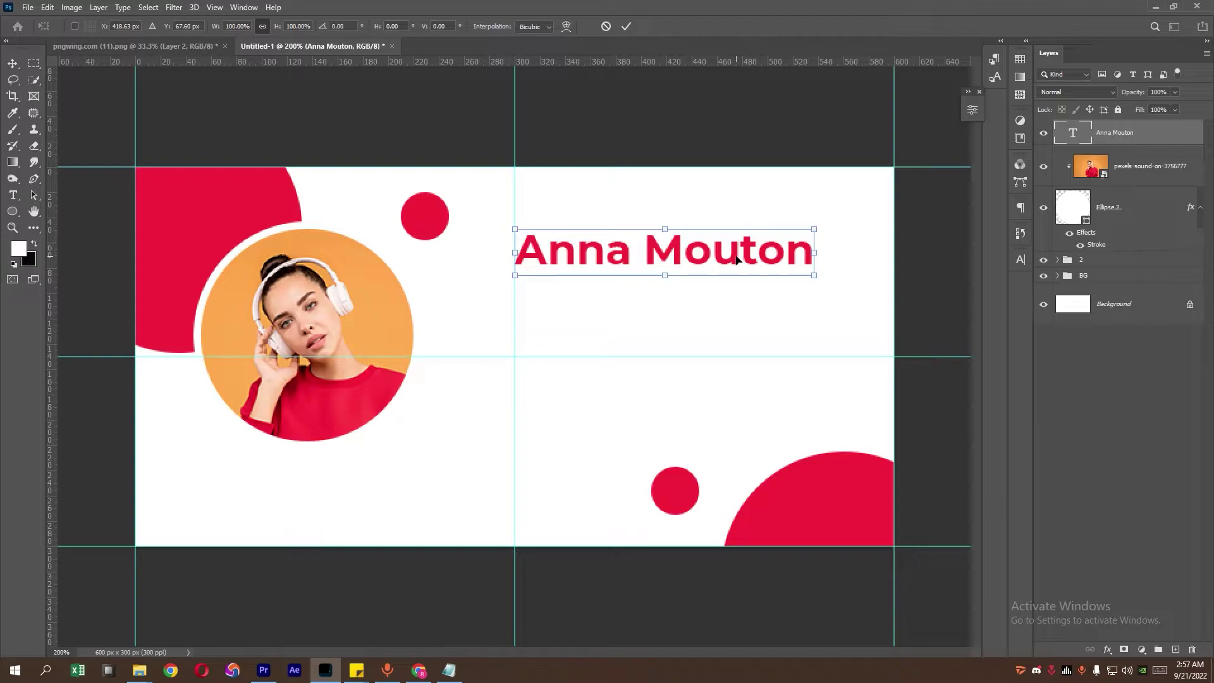
key(Return)
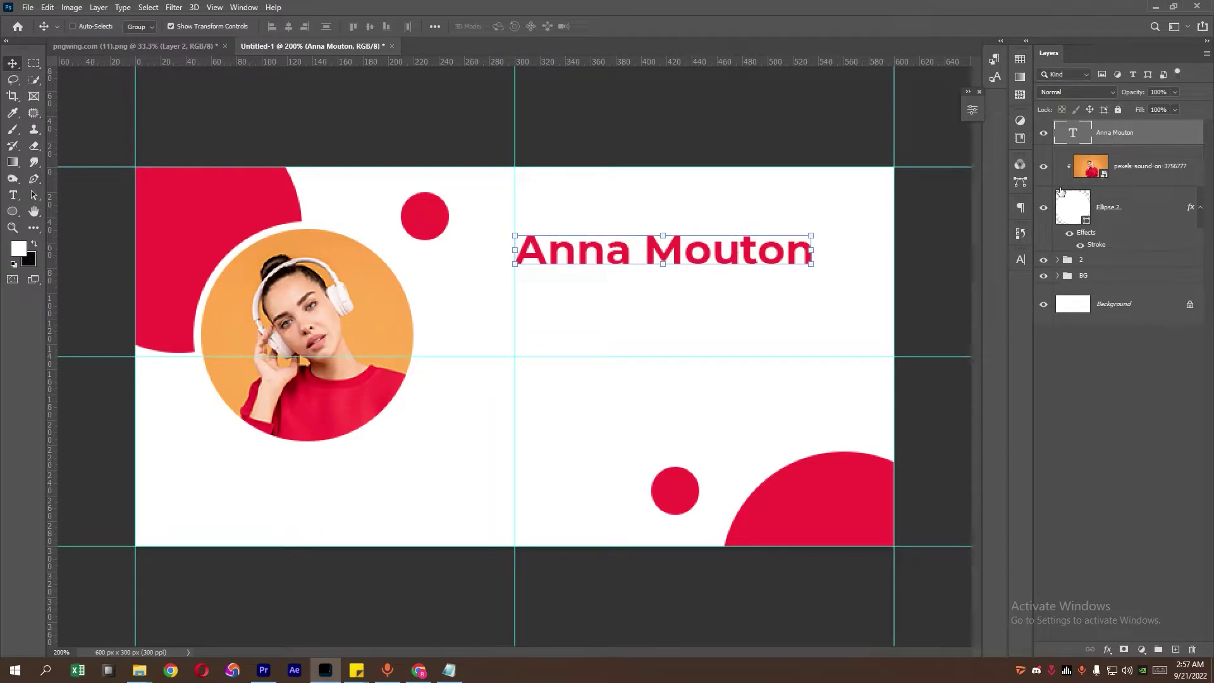
click(1021, 262)
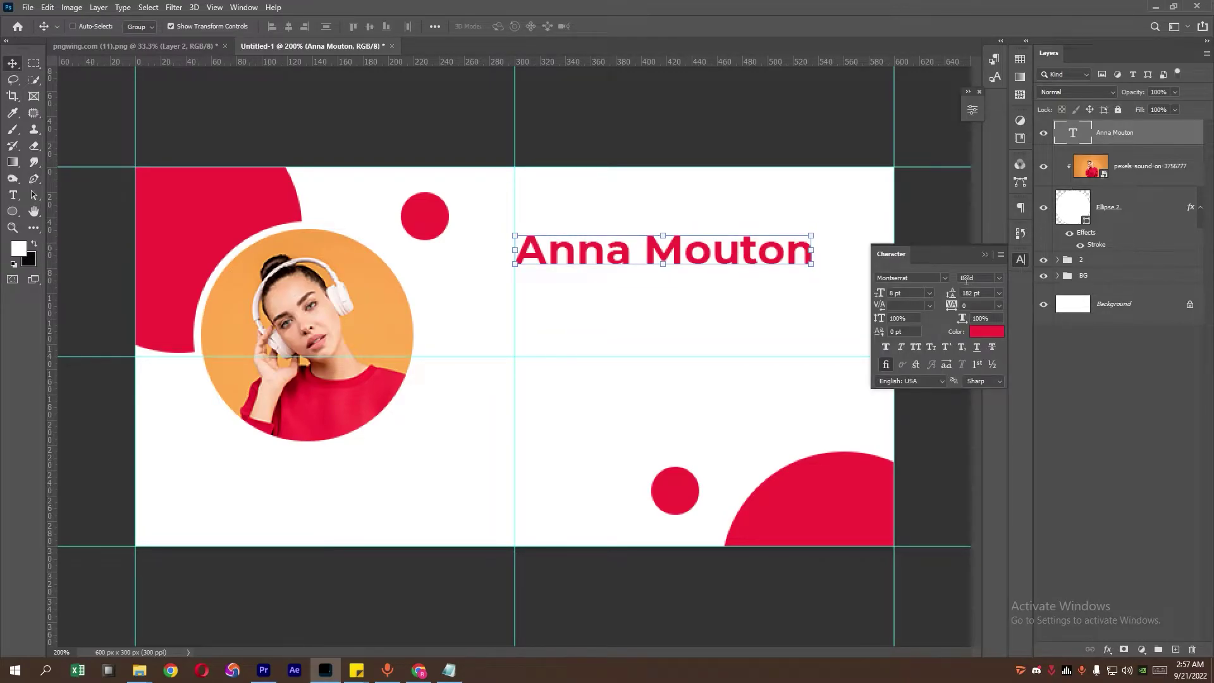
click(1021, 261)
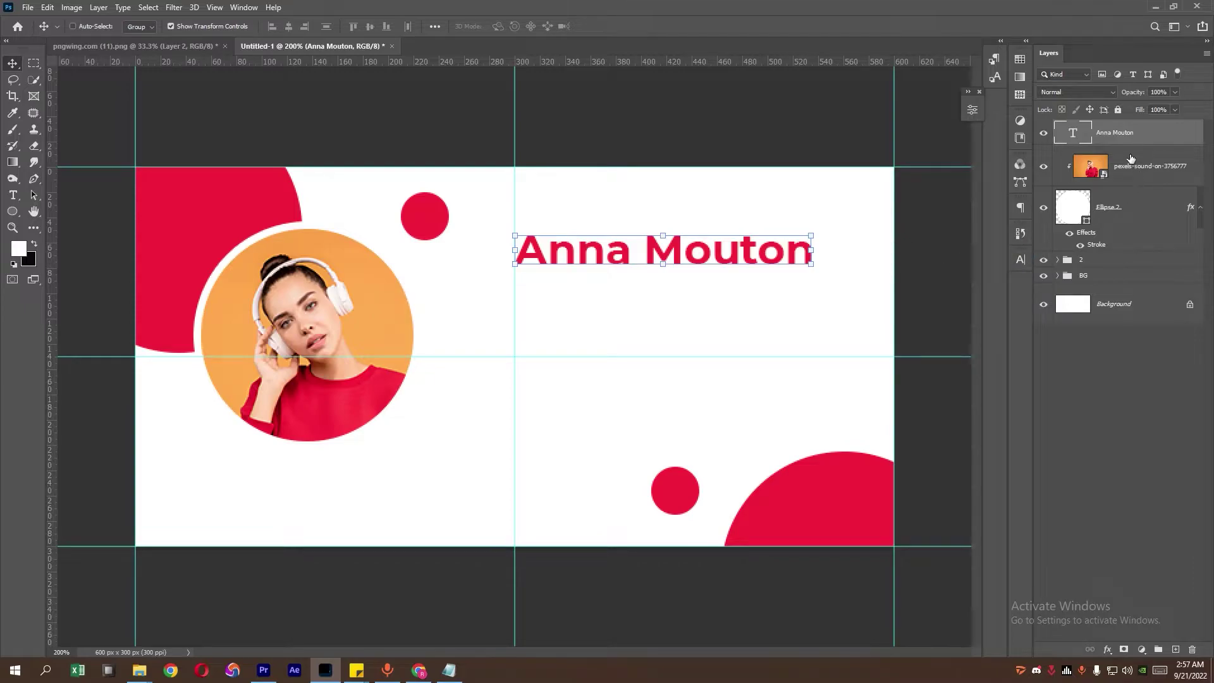
click(13, 195)
Step: Paste 'Video Editor' from the notes as a new text line under the name
click(519, 299)
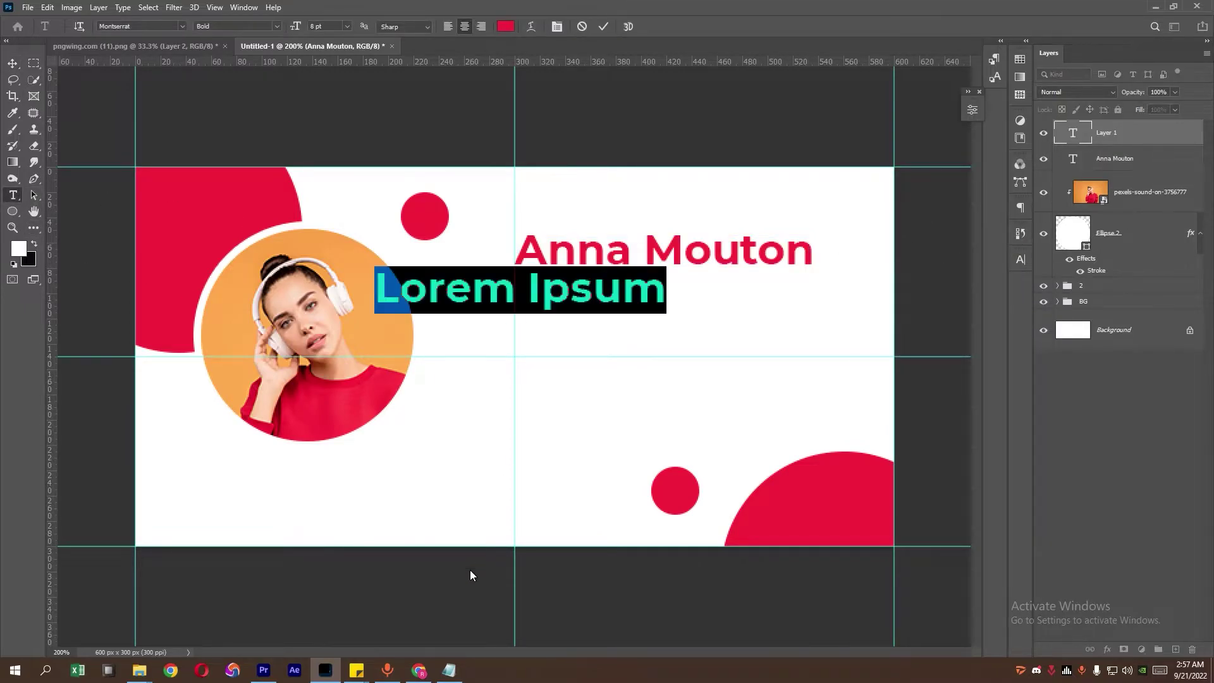
click(460, 674)
drag(637, 120, 545, 120)
right_click(601, 121)
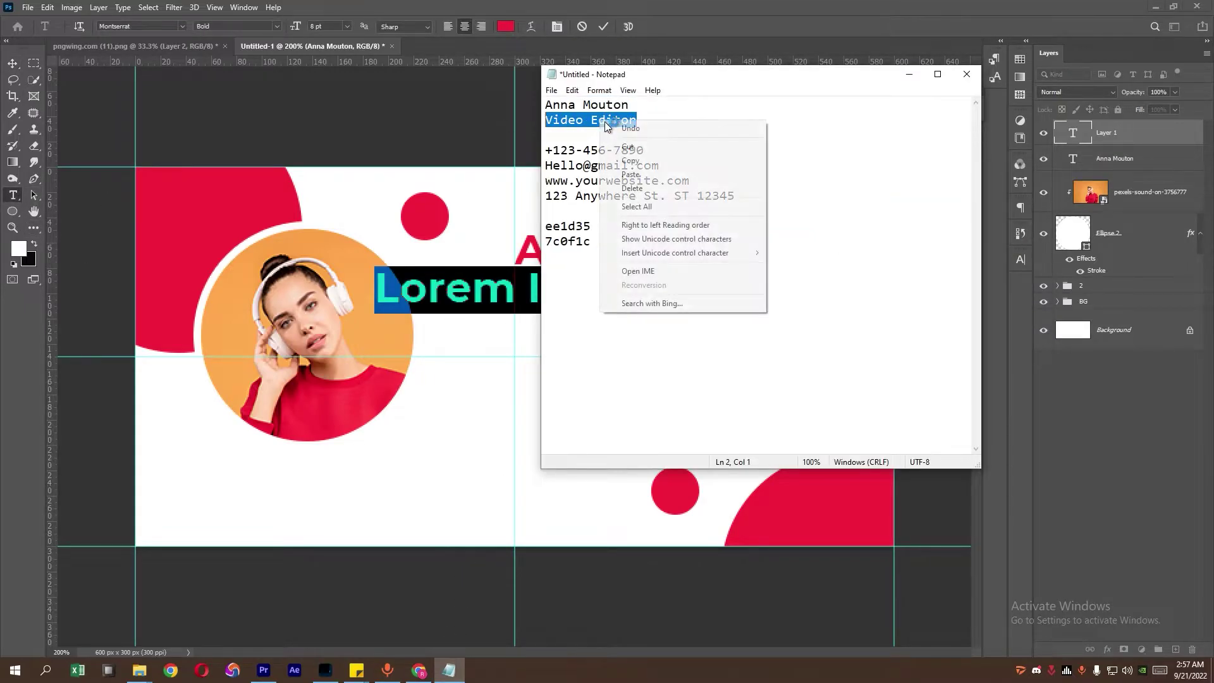
click(625, 160)
click(512, 274)
key(ctrl+v)
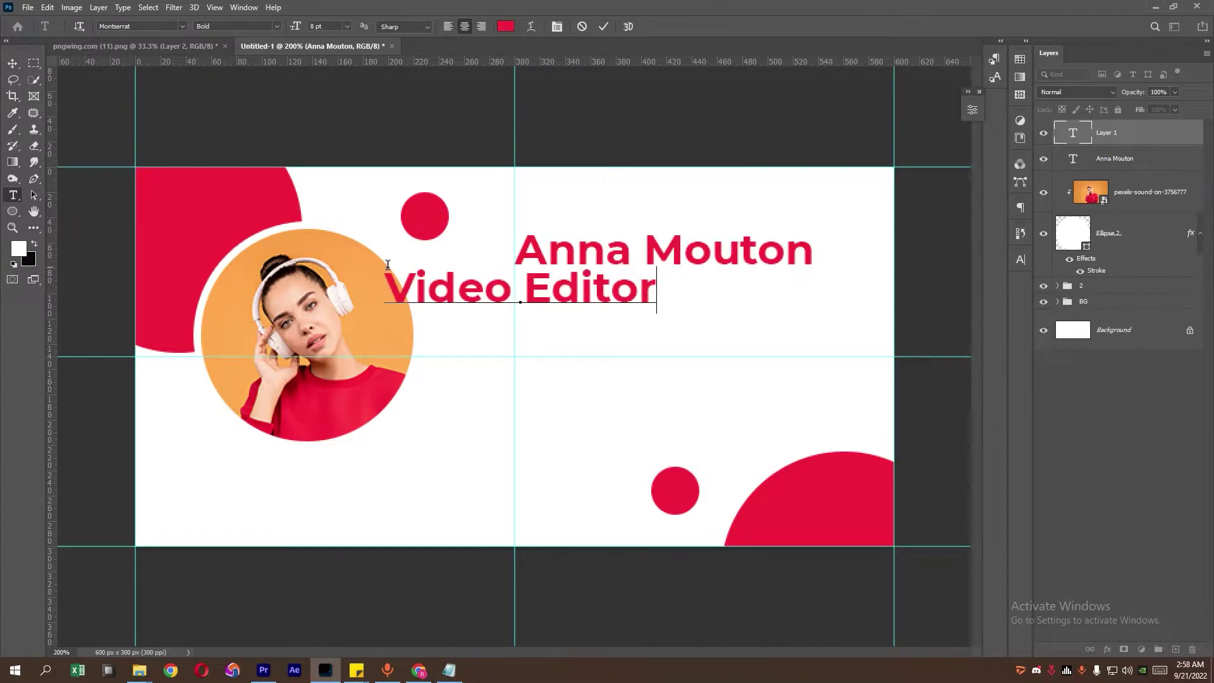
click(13, 63)
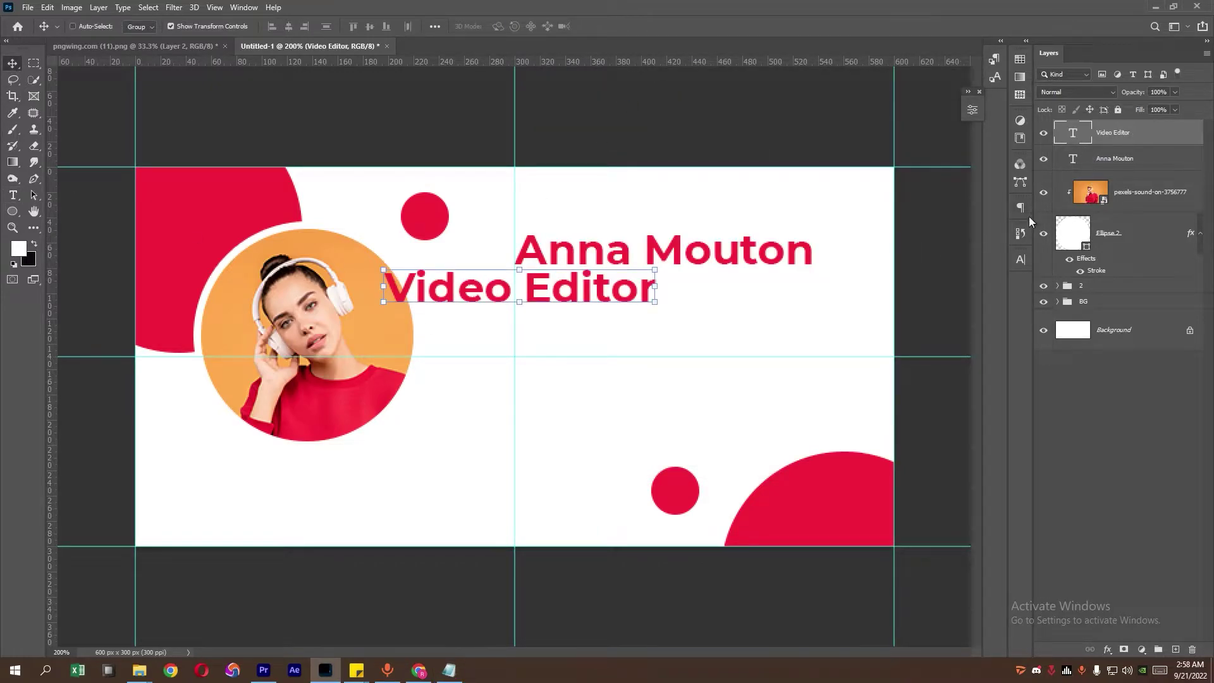
Step: Make 'Video Editor' Regular weight and move it onto the centre guide
click(1022, 260)
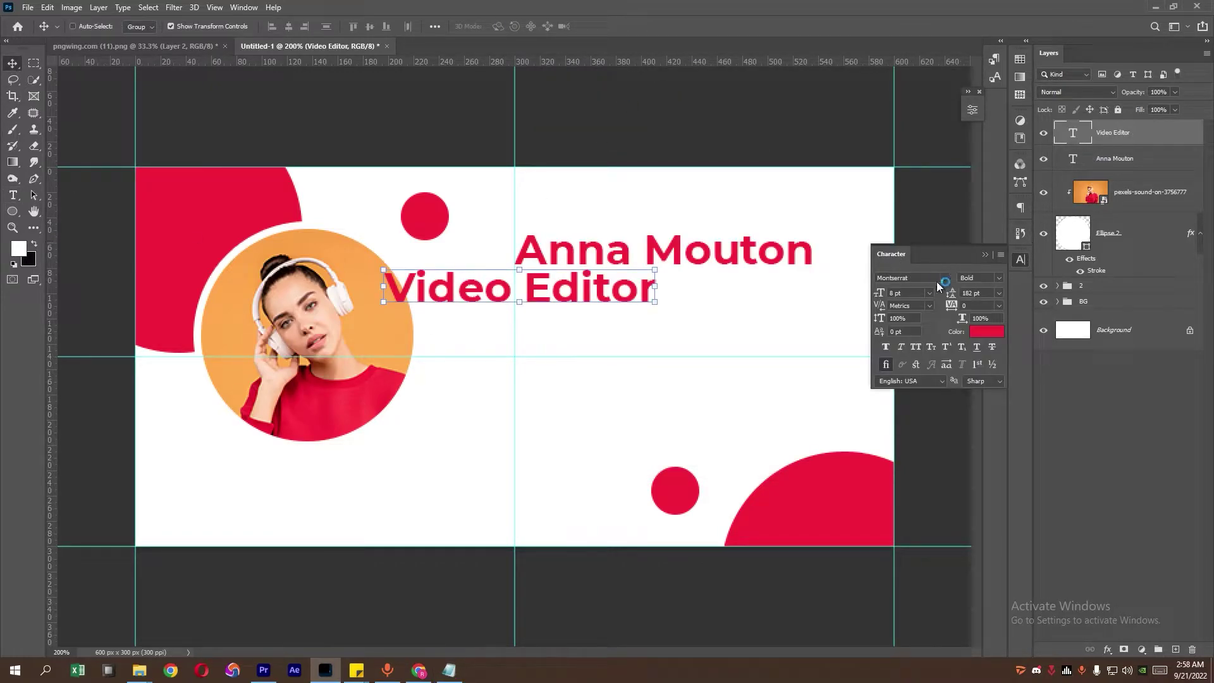
click(995, 279)
click(1004, 352)
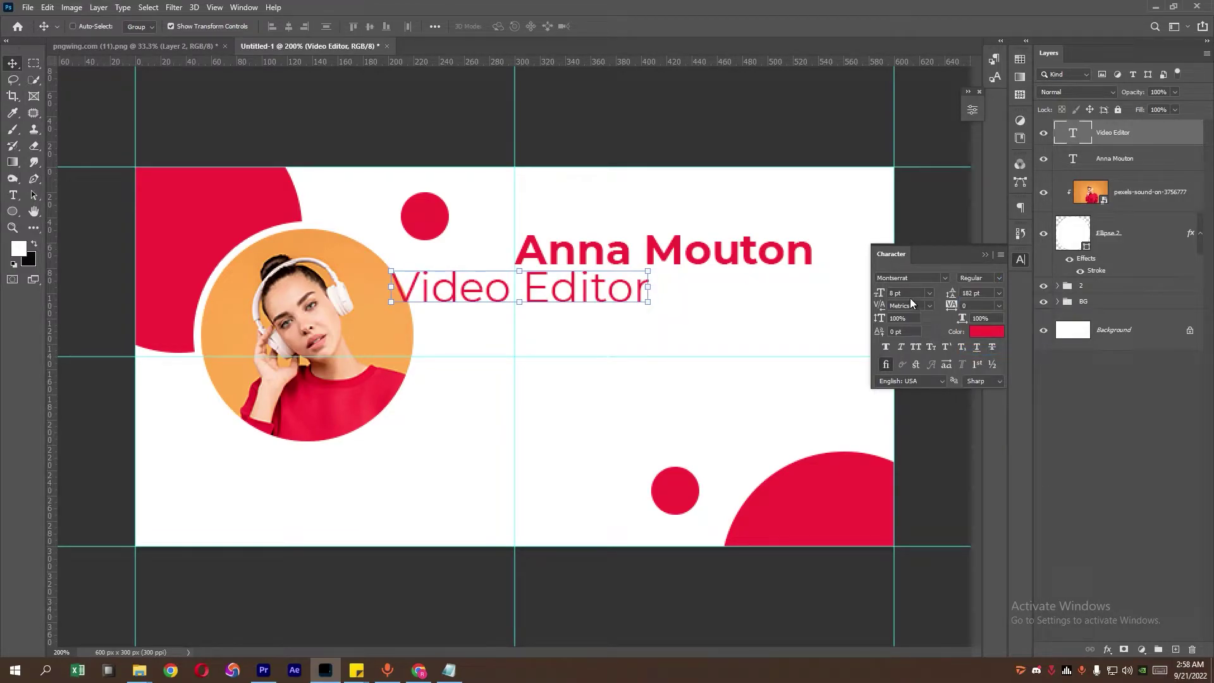
scroll(913, 295, down, 2)
scroll(912, 296, down, 1)
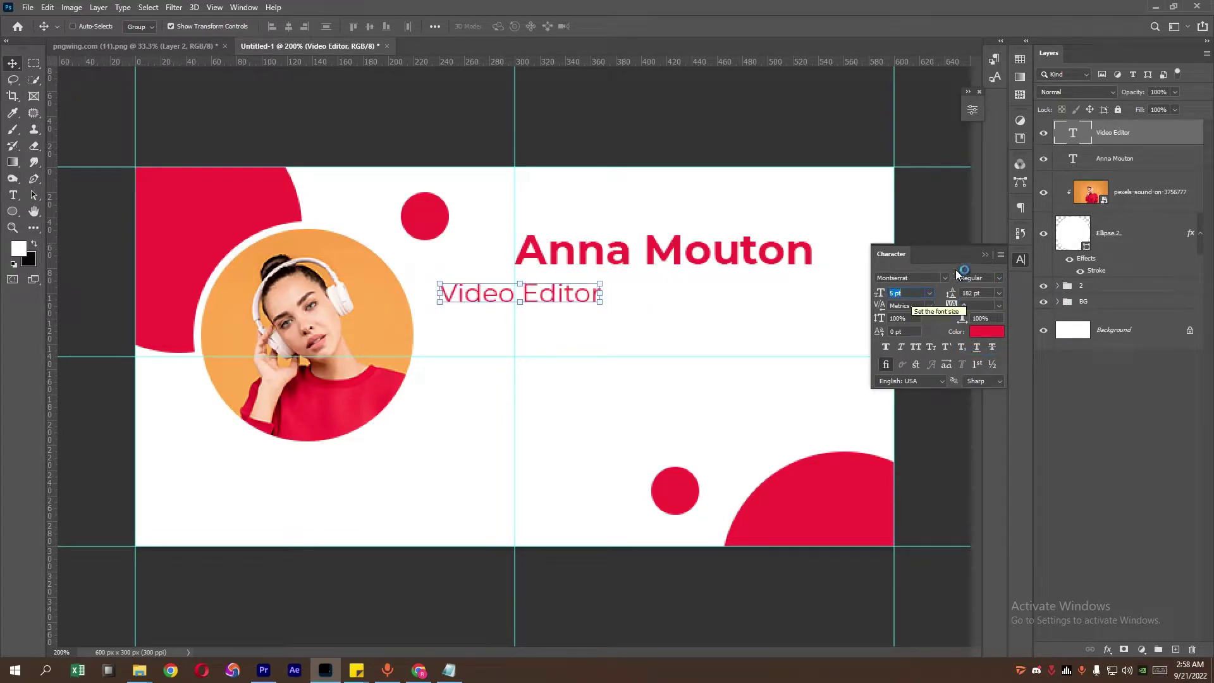
click(984, 254)
drag(605, 295, 619, 297)
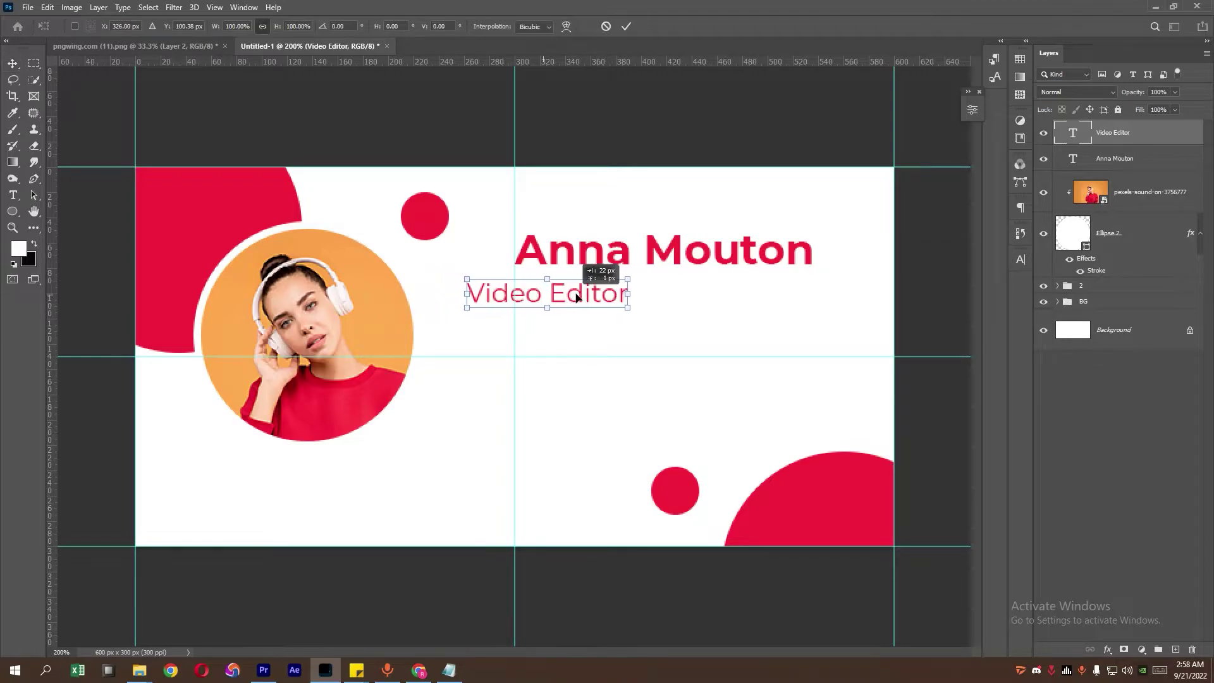
key(Up)
key(Up)
key(Up)
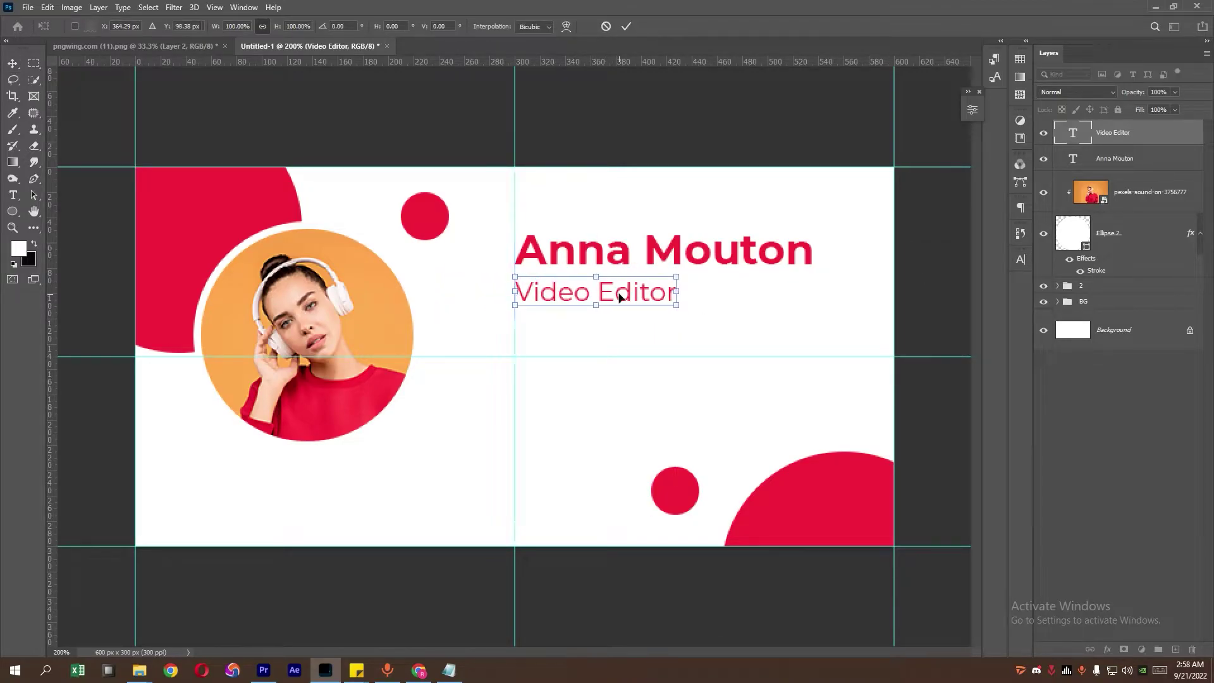
key(Return)
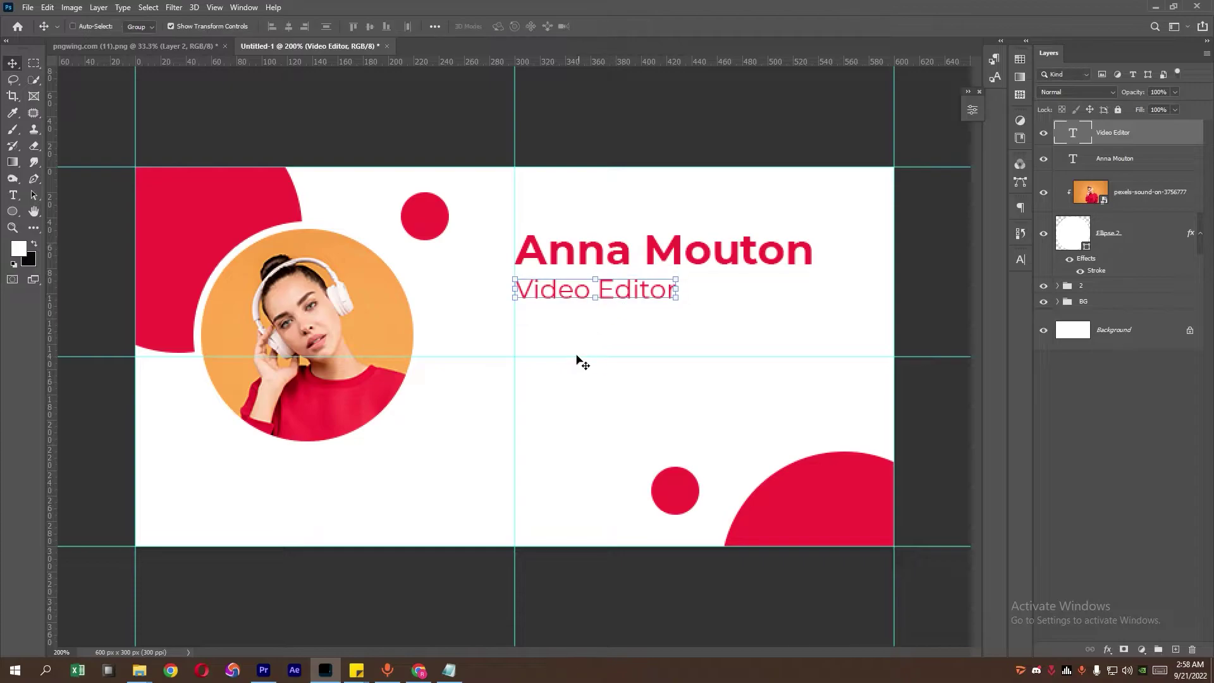
Step: Colour the 'Video Editor' text dark red, hex 7c0f1c
click(453, 667)
drag(591, 241, 545, 241)
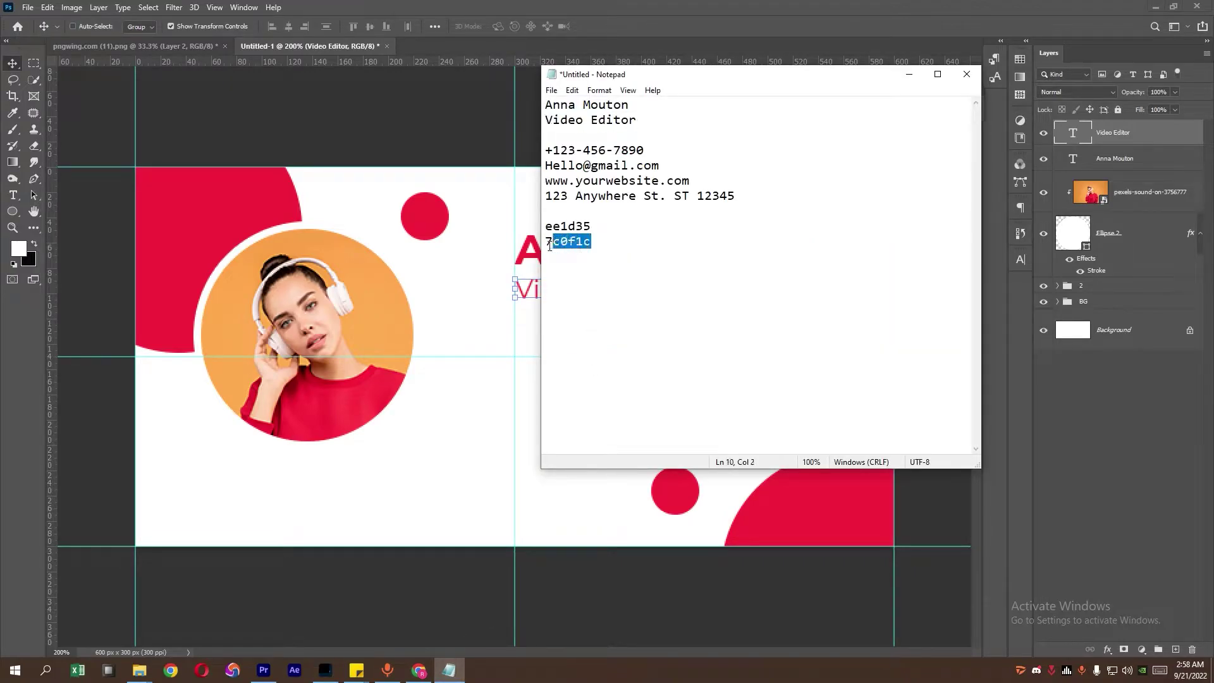
right_click(550, 243)
click(569, 283)
click(793, 6)
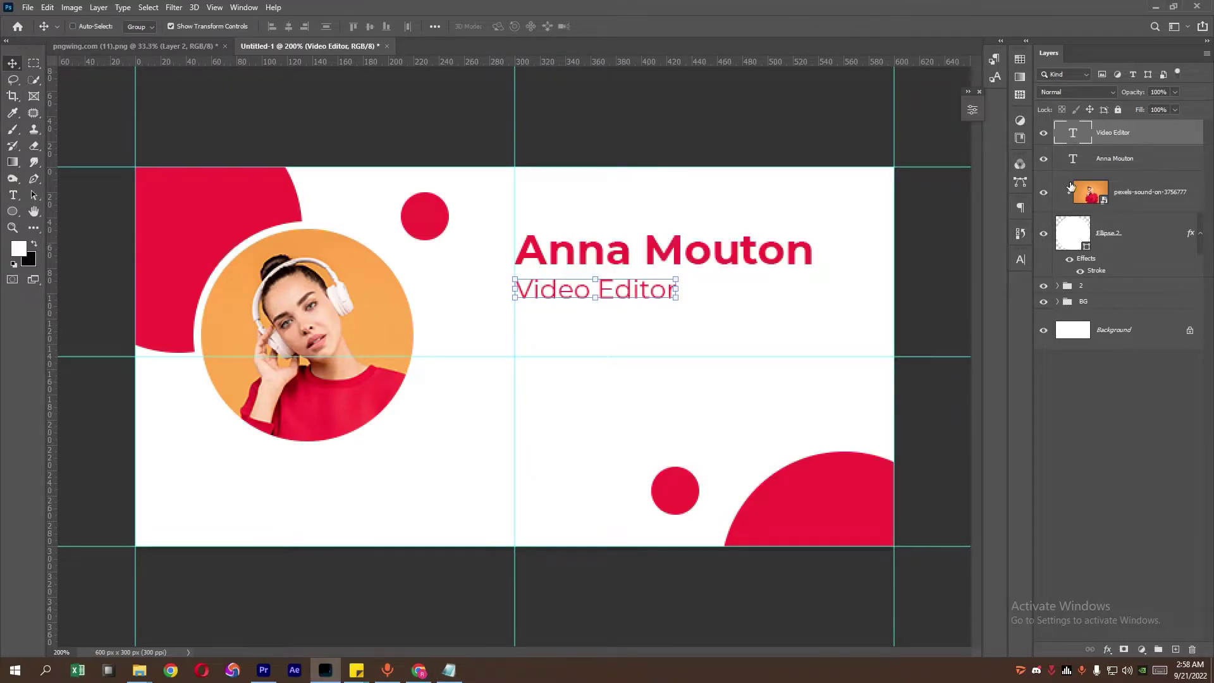
click(1117, 156)
click(1112, 136)
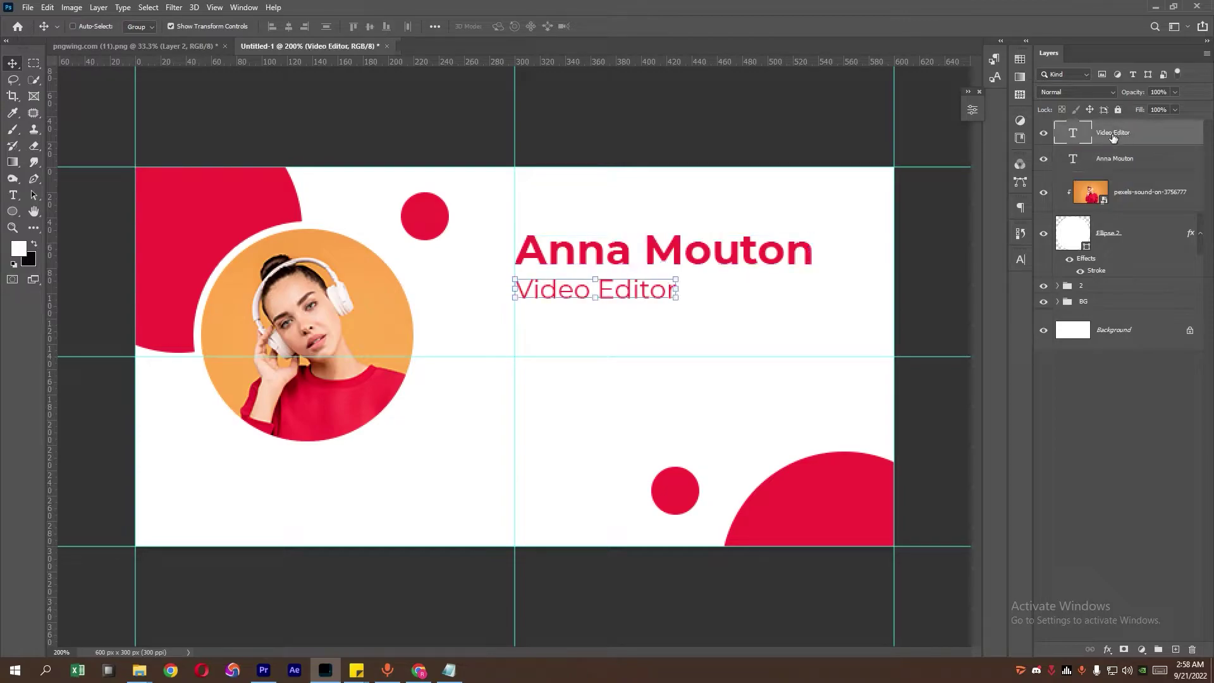
click(1022, 259)
click(993, 335)
right_click(1103, 270)
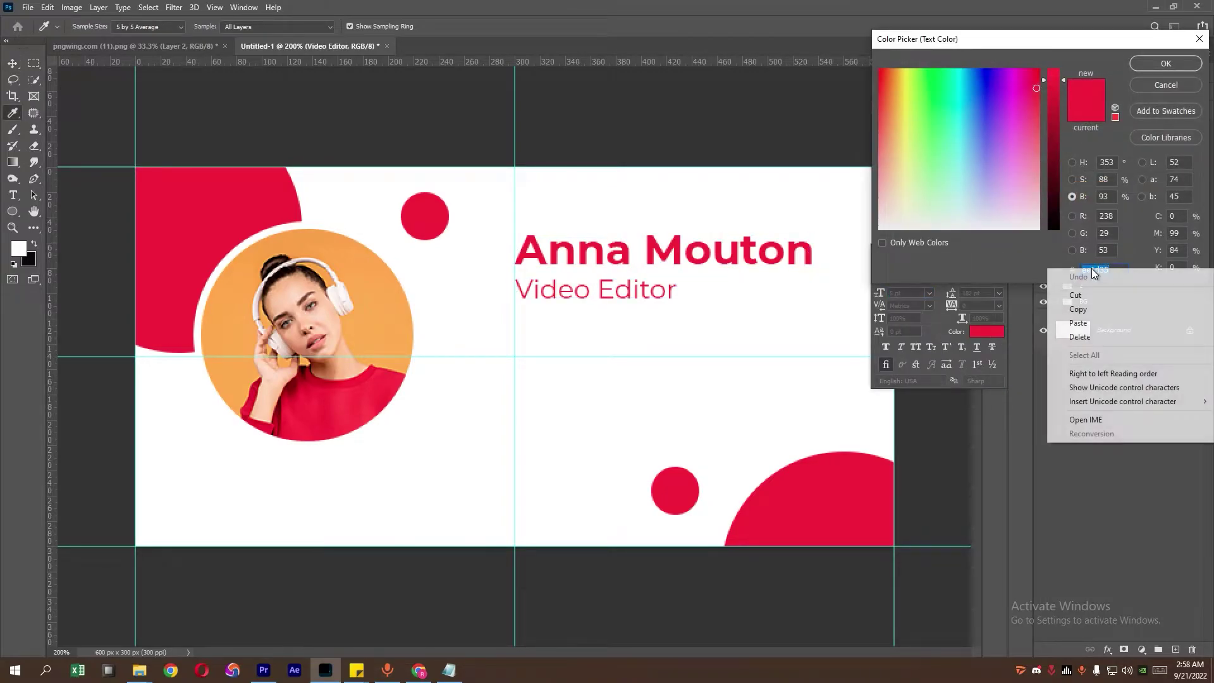
click(1096, 319)
click(1165, 63)
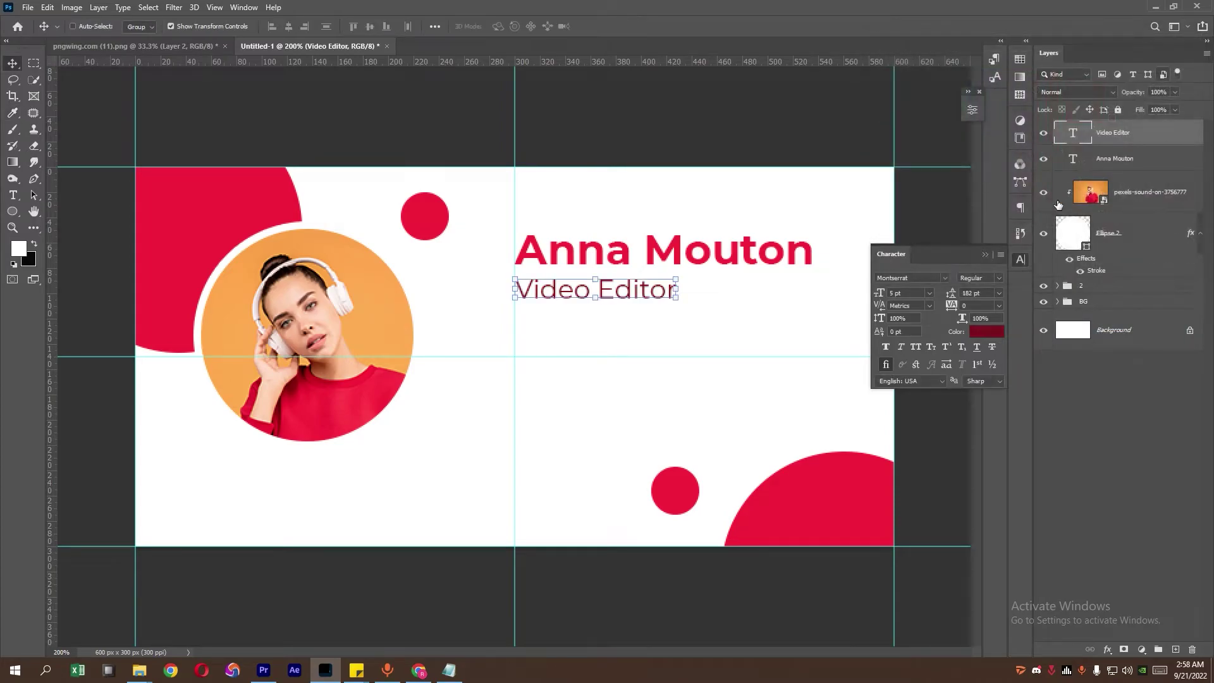
click(904, 270)
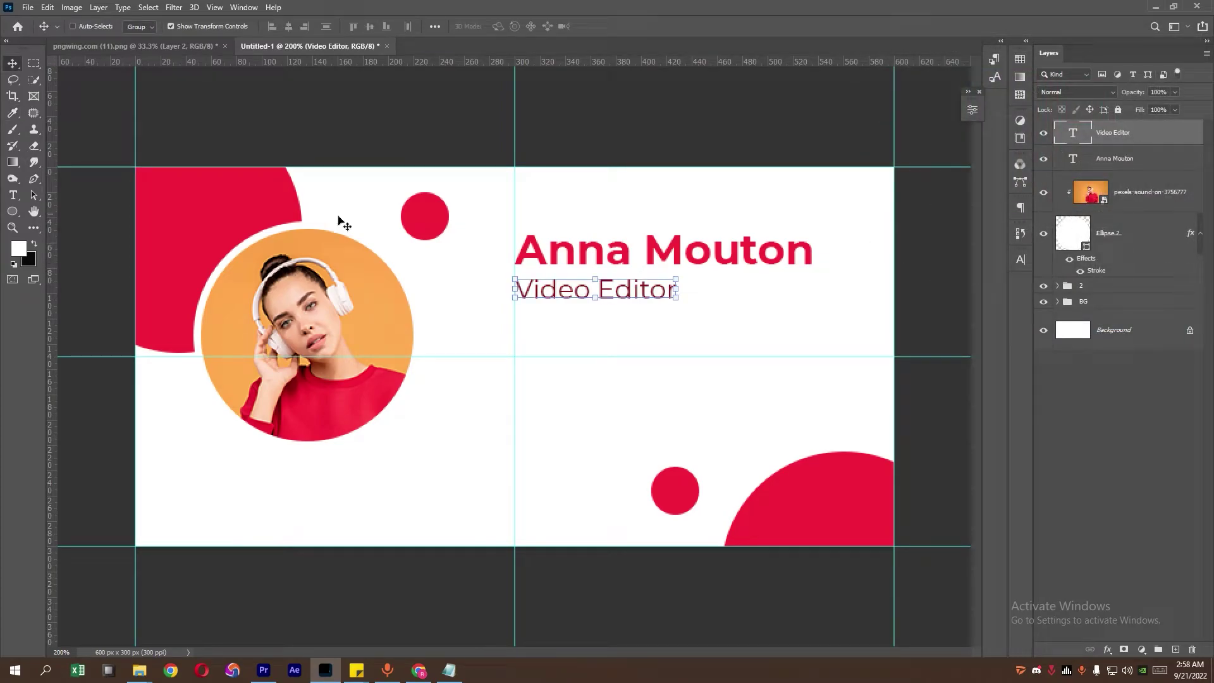
Step: Paste the phone number from the notes as a new text line below 'Video Editor'
click(12, 195)
click(520, 344)
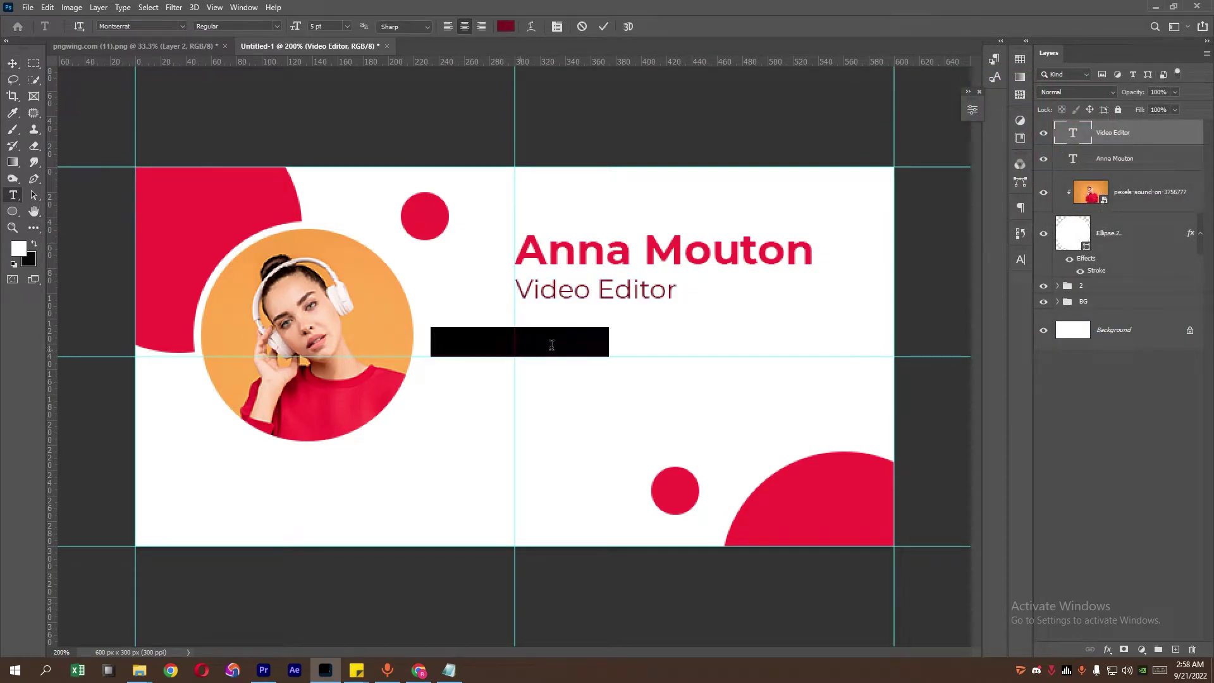
click(448, 670)
drag(644, 149, 545, 150)
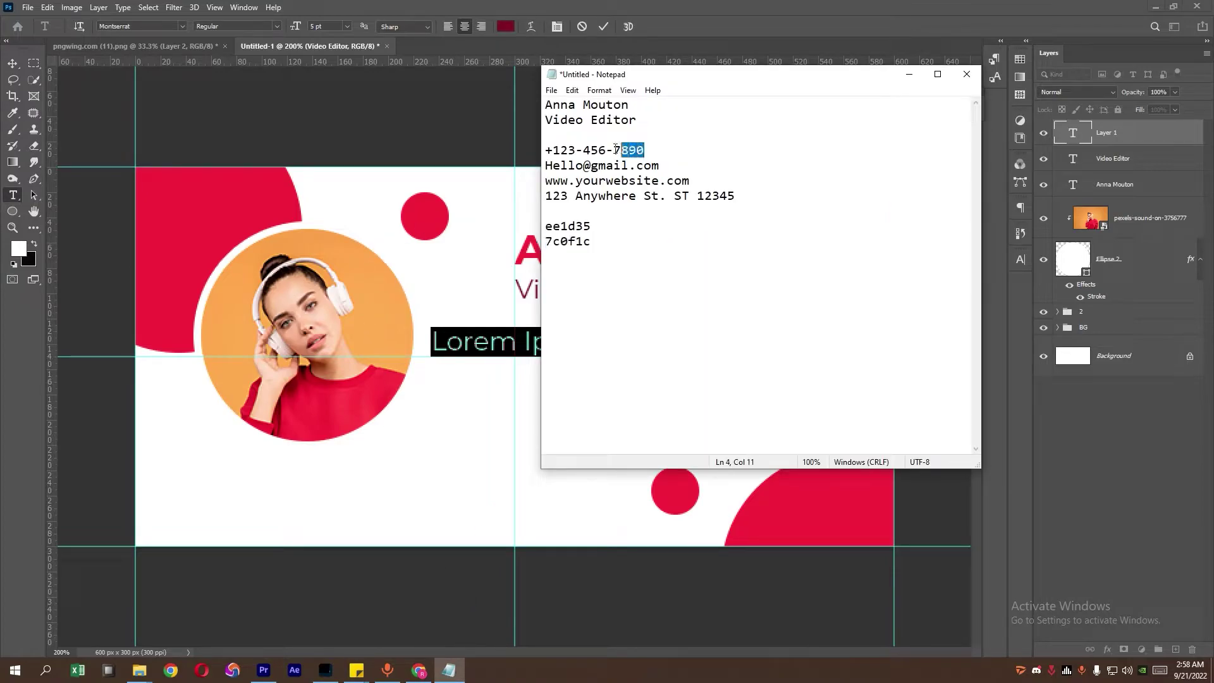
right_click(607, 150)
click(632, 187)
key(alt+Tab)
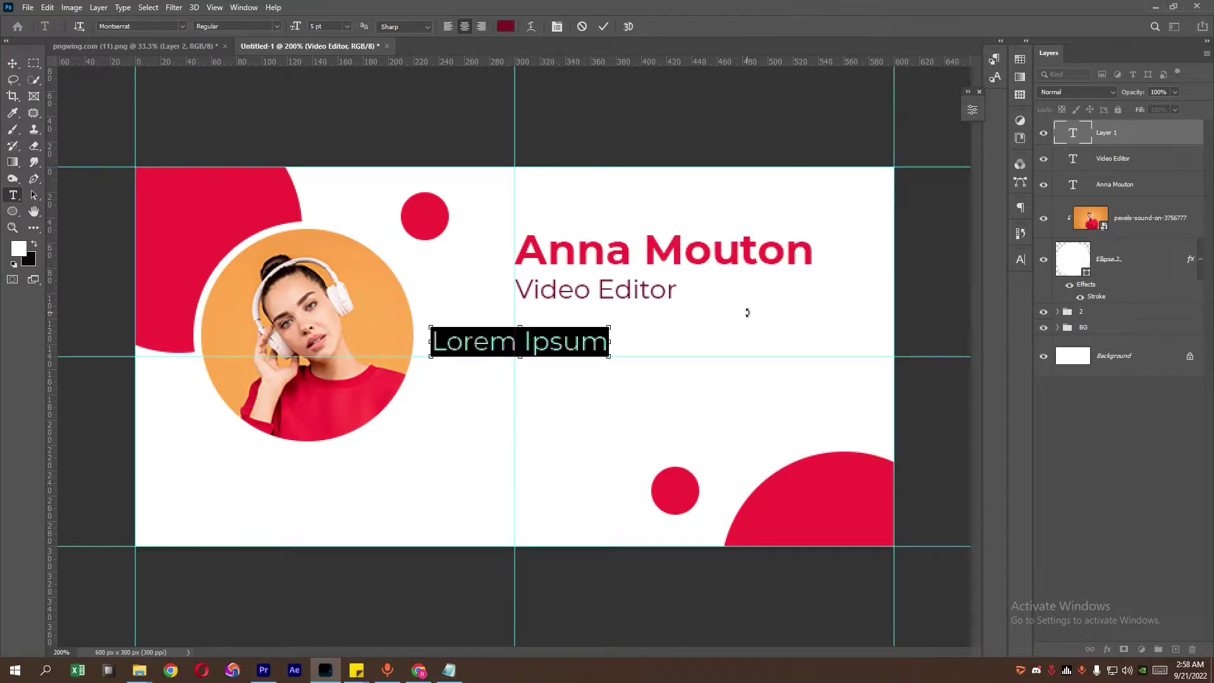
key(ctrl+v)
click(13, 64)
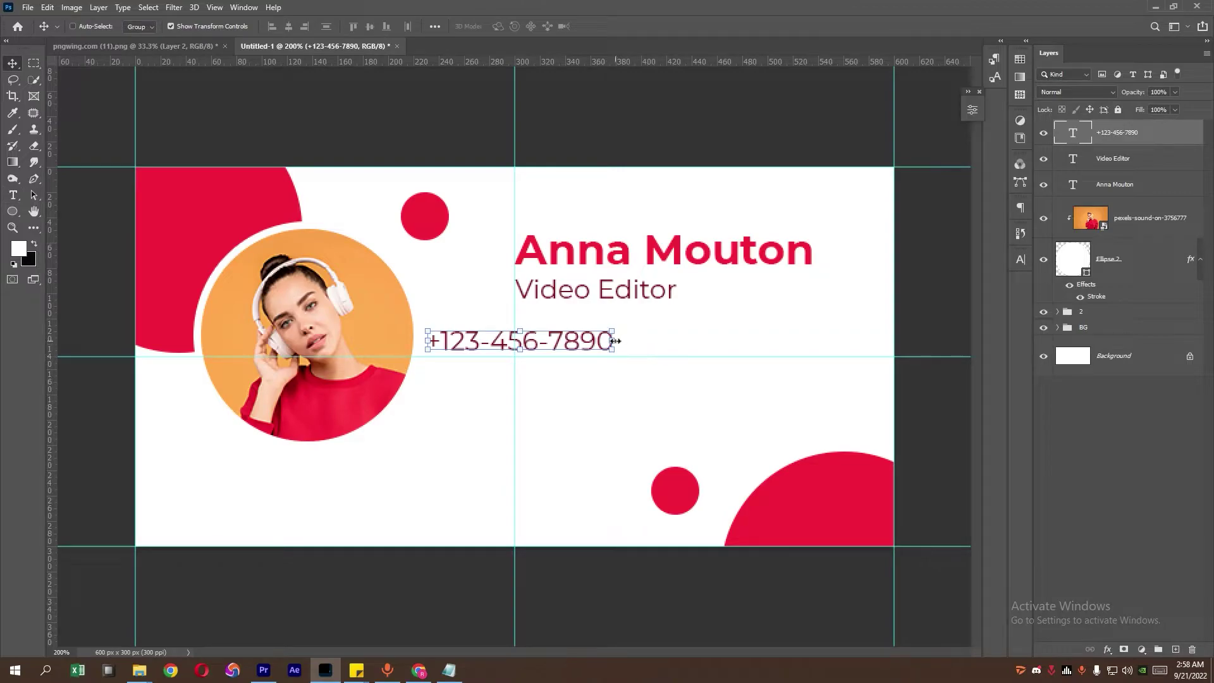
Step: Move the phone number line right onto the centre guide
key(ctrl+t)
drag(551, 343, 641, 343)
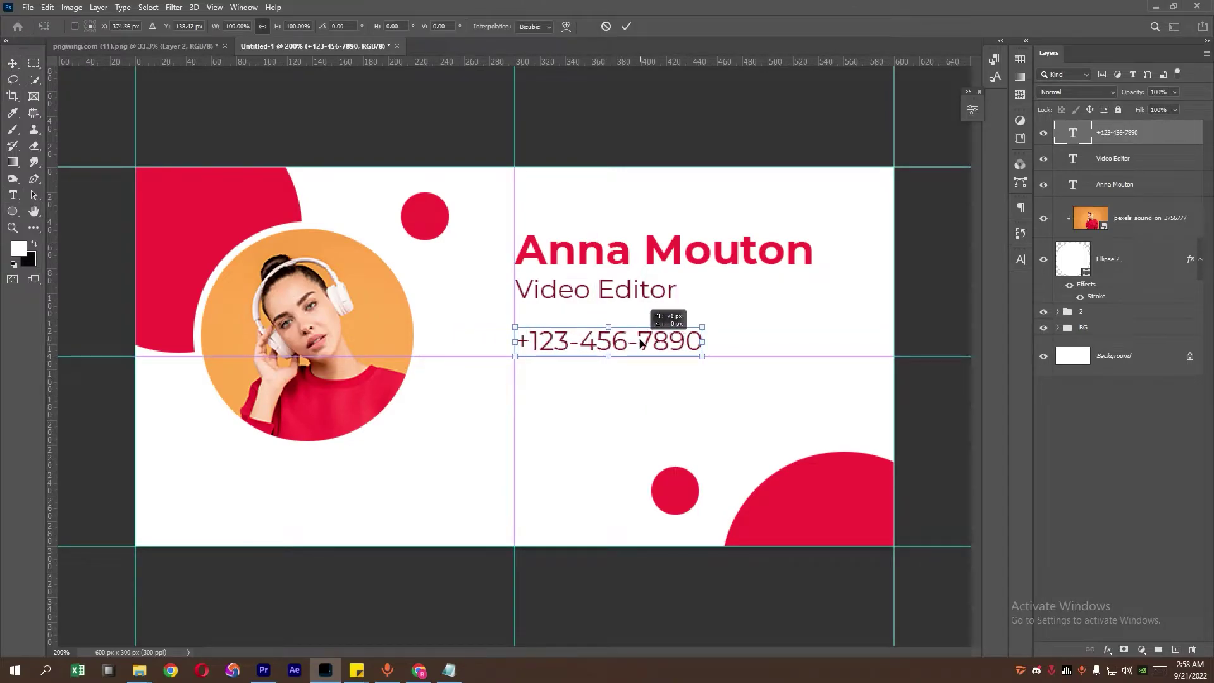
key(Return)
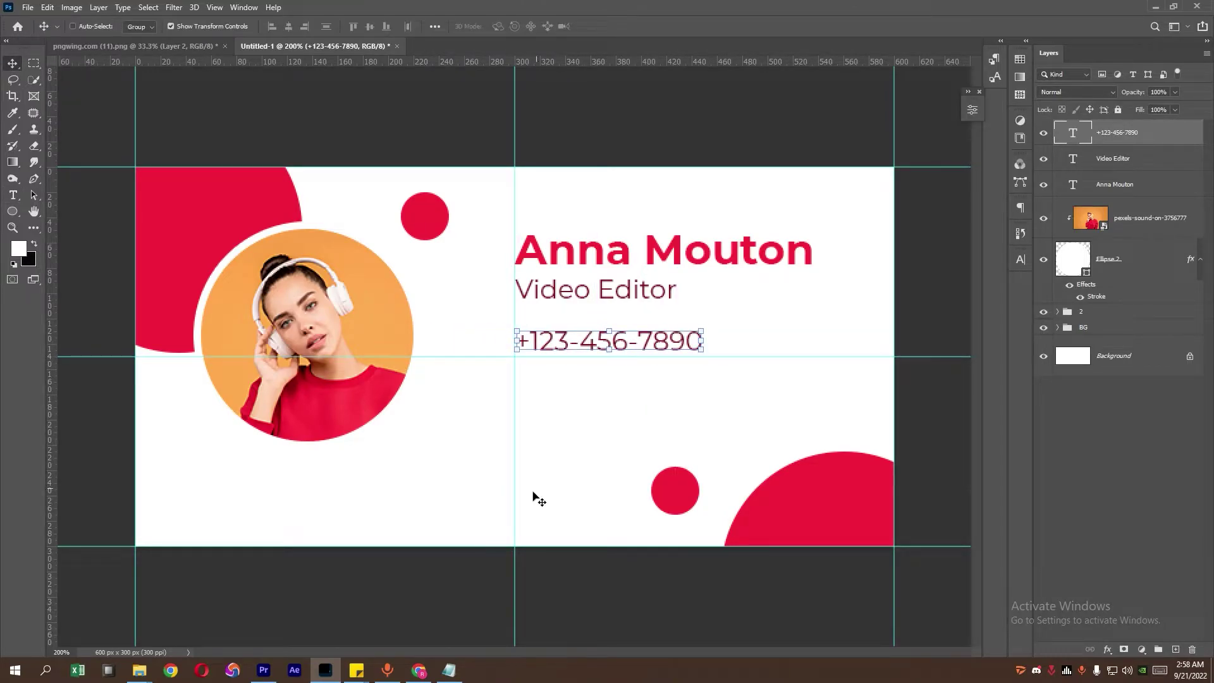
click(13, 195)
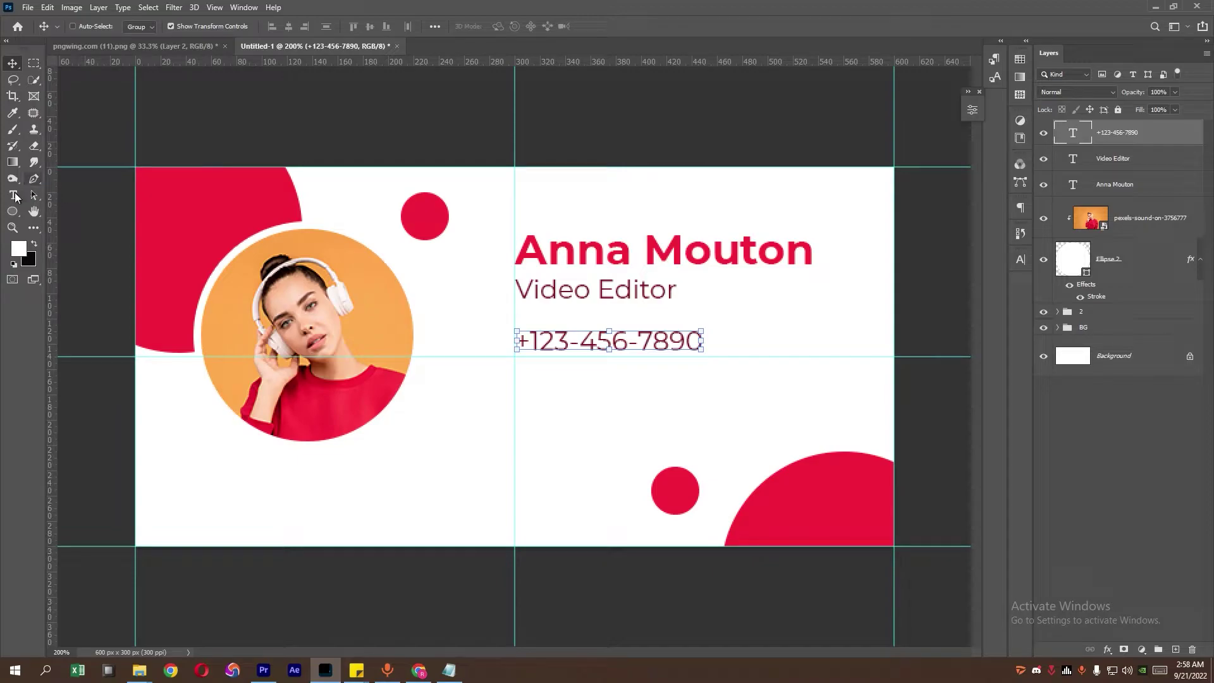
Step: Paste the e-mail address from the notes below the phone number and align it
click(535, 390)
click(449, 670)
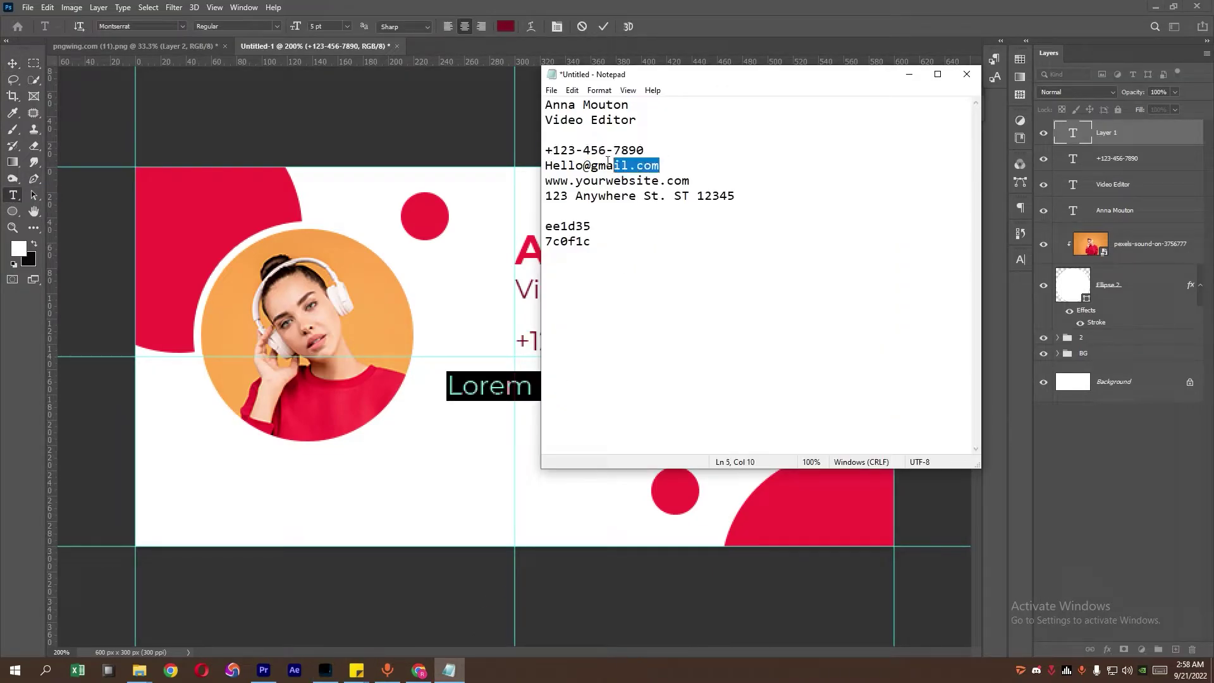
drag(664, 165, 503, 166)
right_click(584, 166)
click(613, 198)
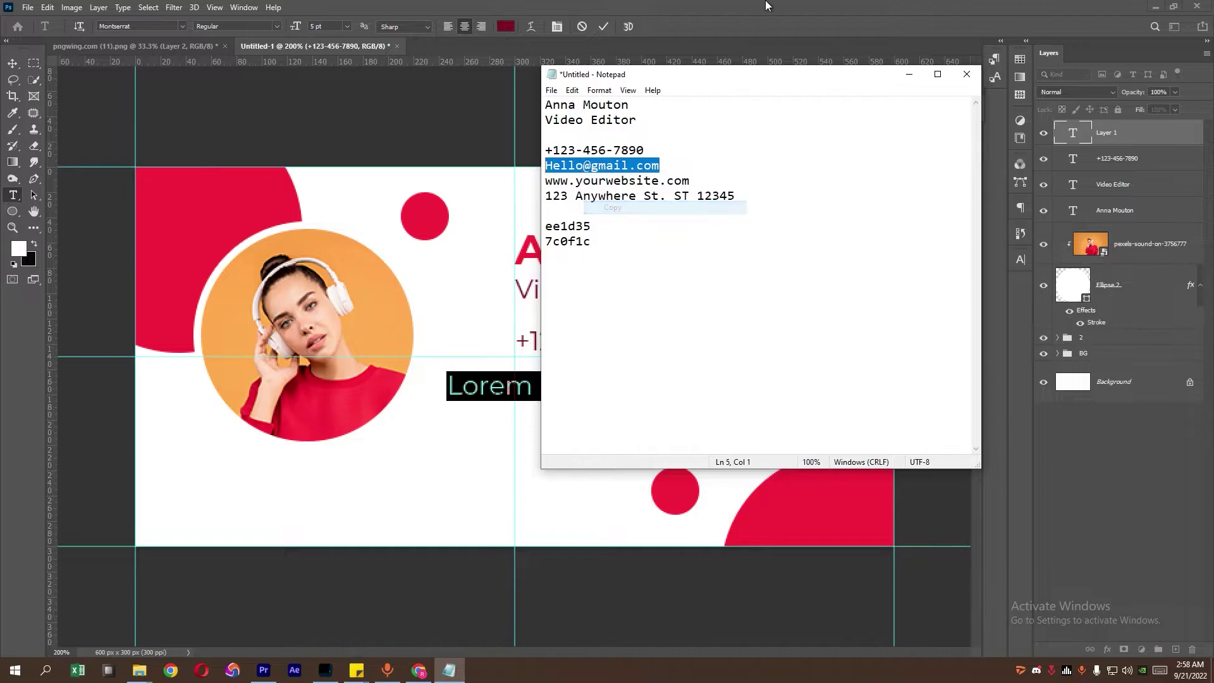
click(523, 371)
key(ctrl+v)
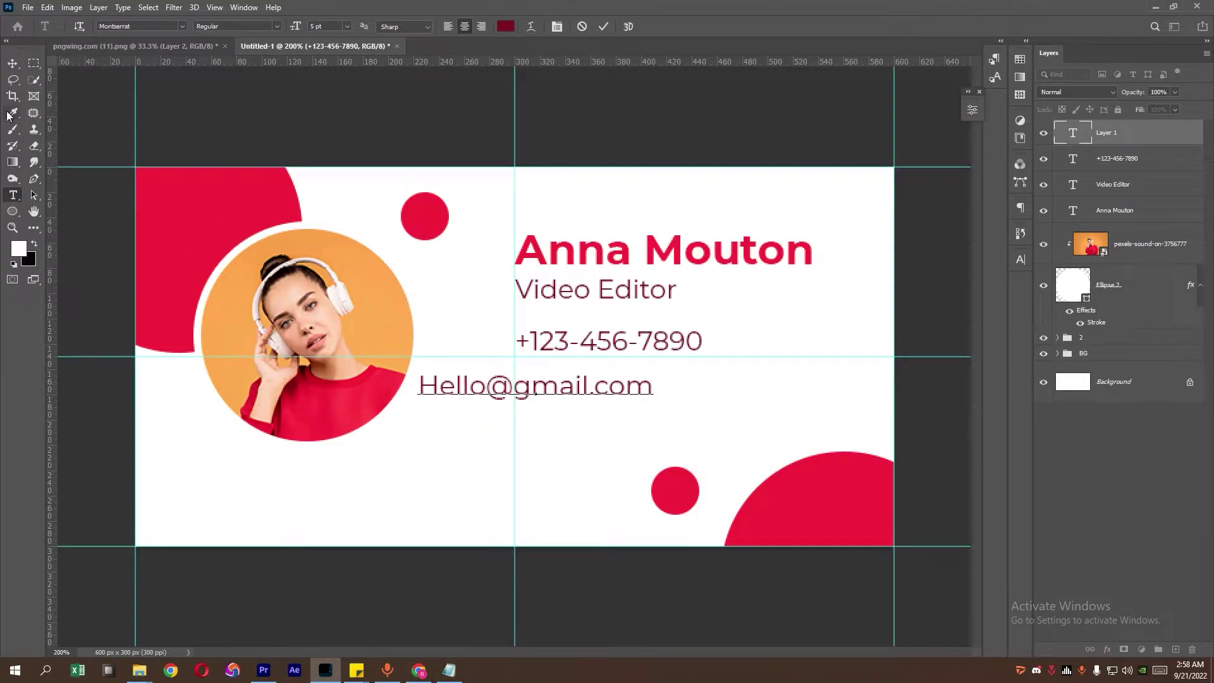
click(13, 64)
drag(539, 394, 635, 381)
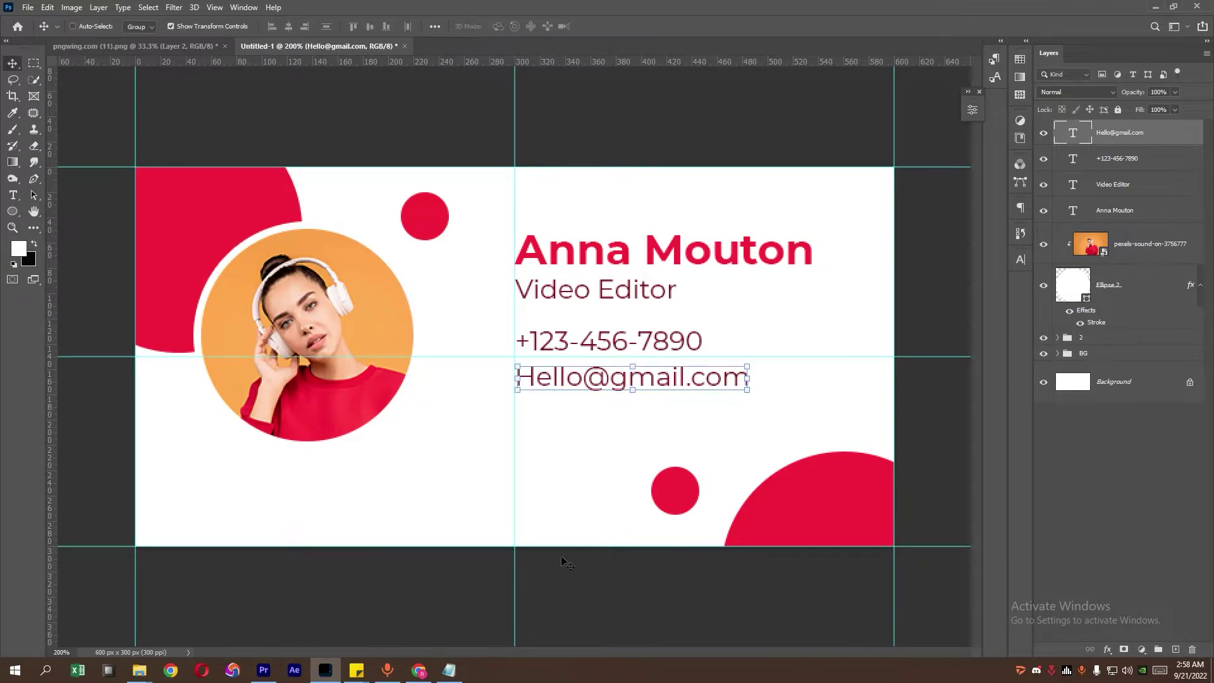
click(450, 670)
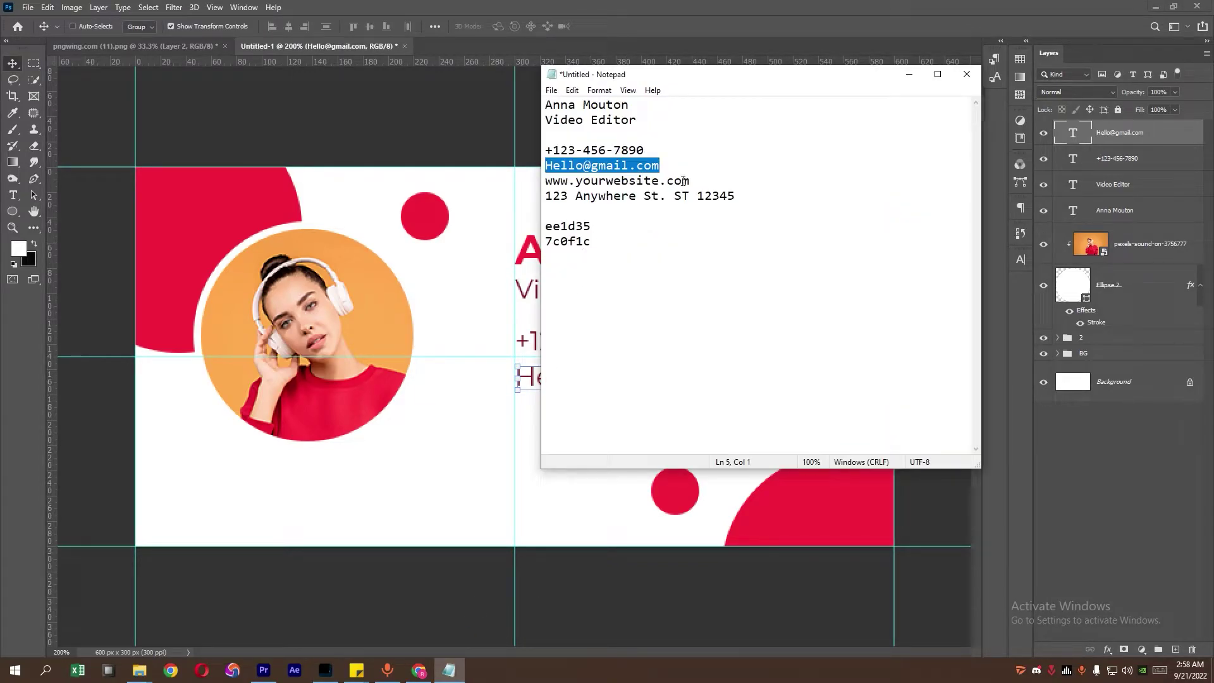
drag(688, 181, 545, 181)
right_click(582, 182)
click(607, 223)
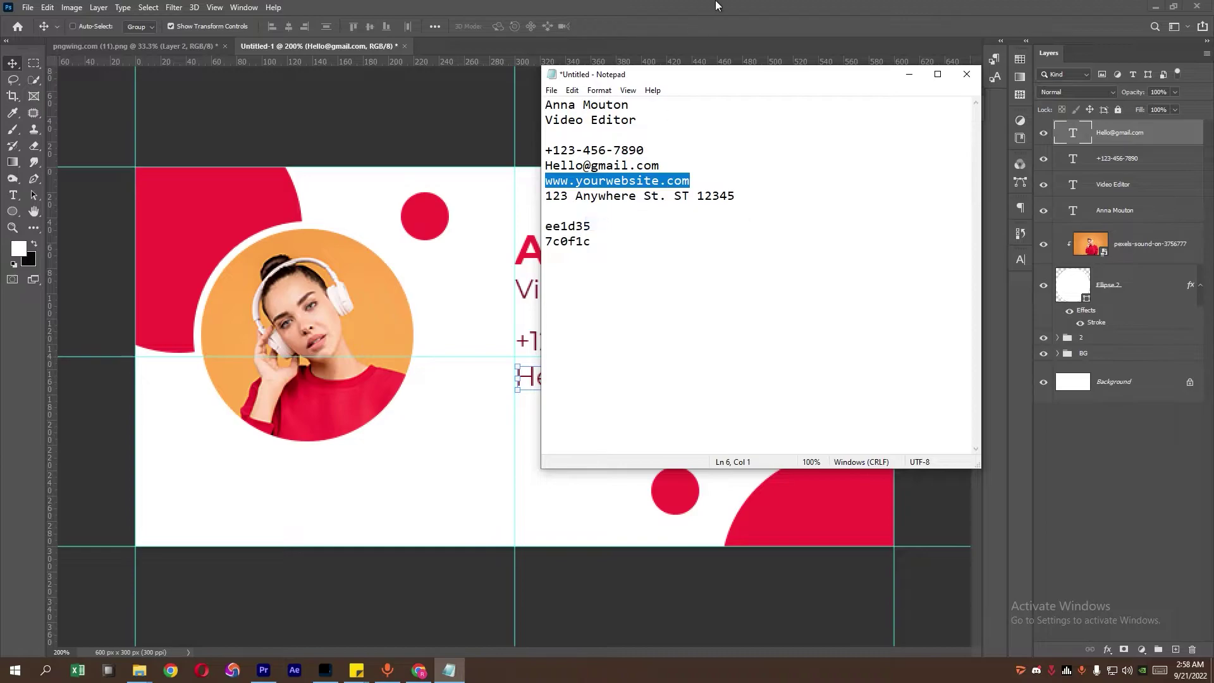
click(716, 5)
click(13, 195)
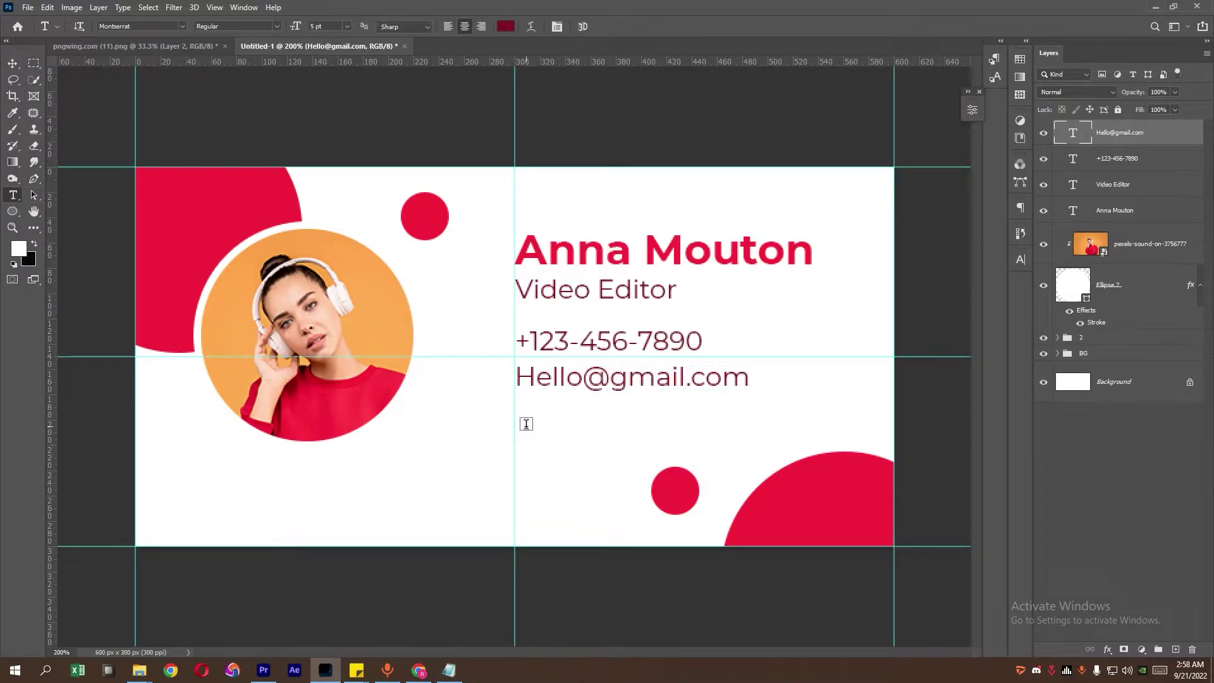
click(526, 423)
key(ctrl+v)
click(12, 66)
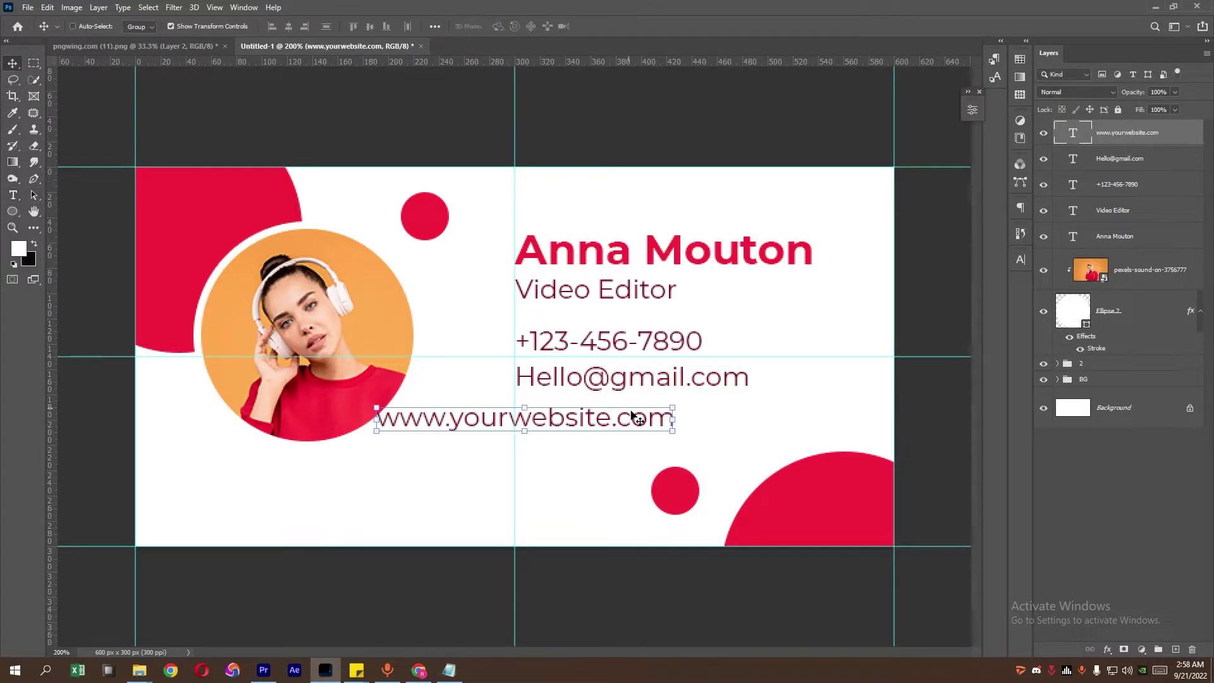
drag(606, 423, 744, 420)
Step: Paste the street address from the notes as a new line below the website
click(449, 670)
drag(735, 196, 555, 196)
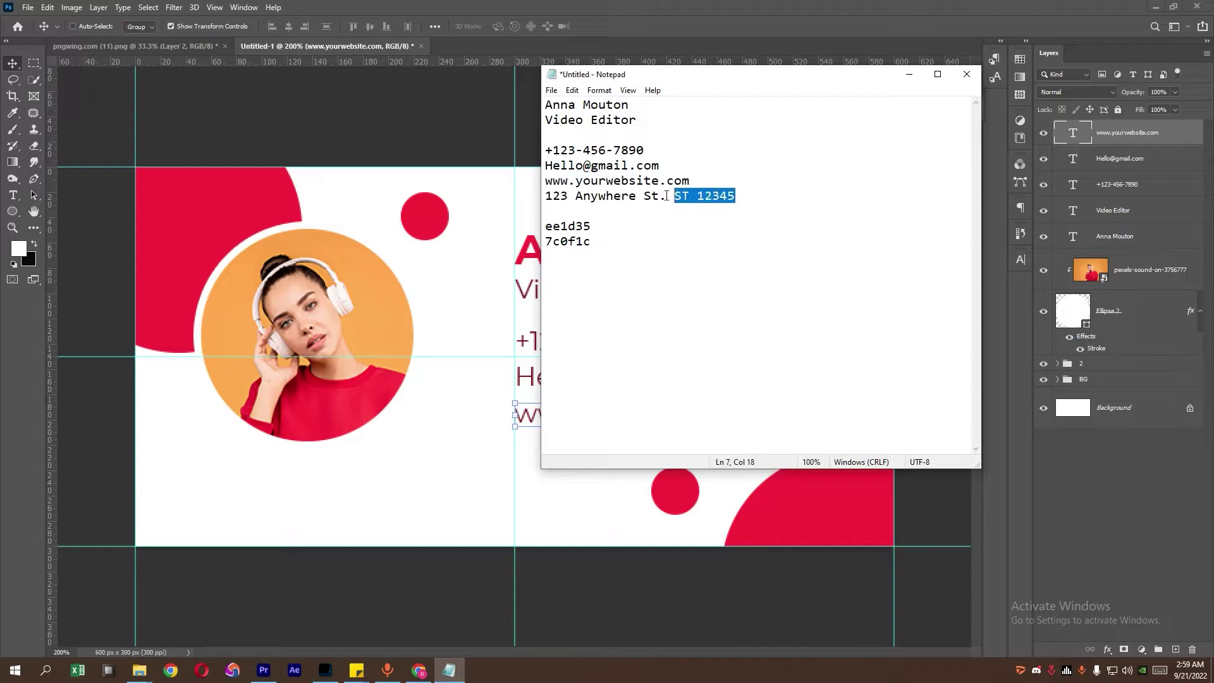
right_click(546, 197)
click(572, 235)
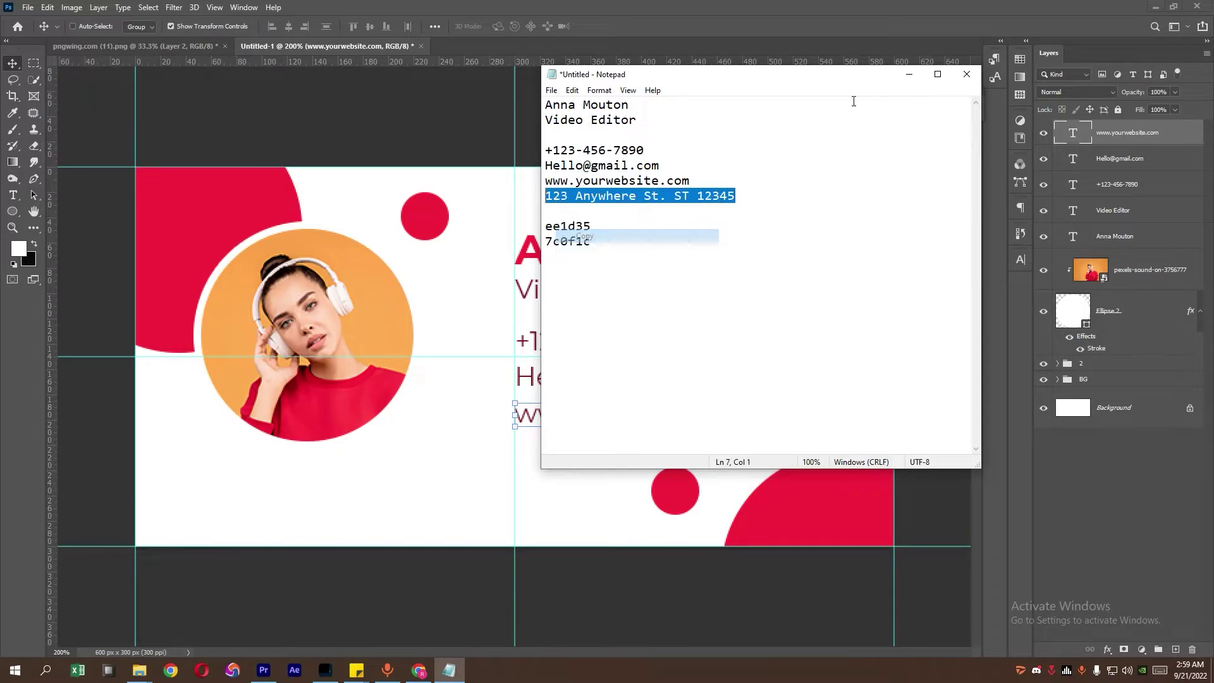
click(910, 74)
click(12, 195)
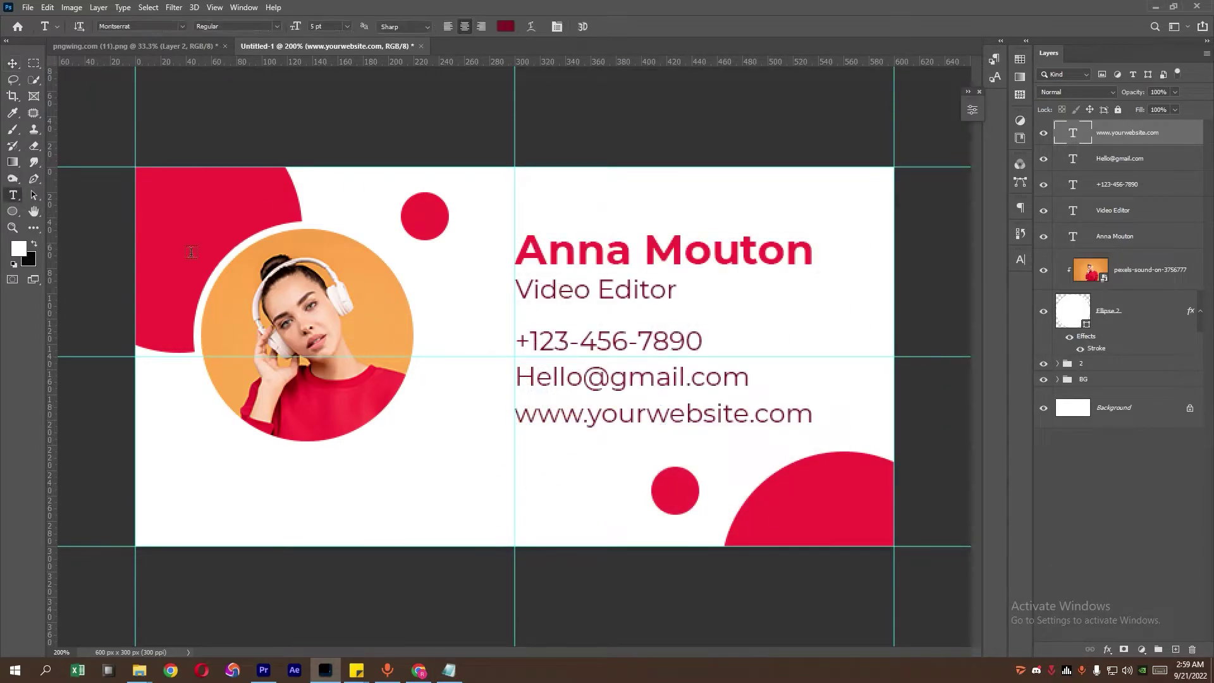
click(519, 454)
key(ctrl+v)
click(13, 63)
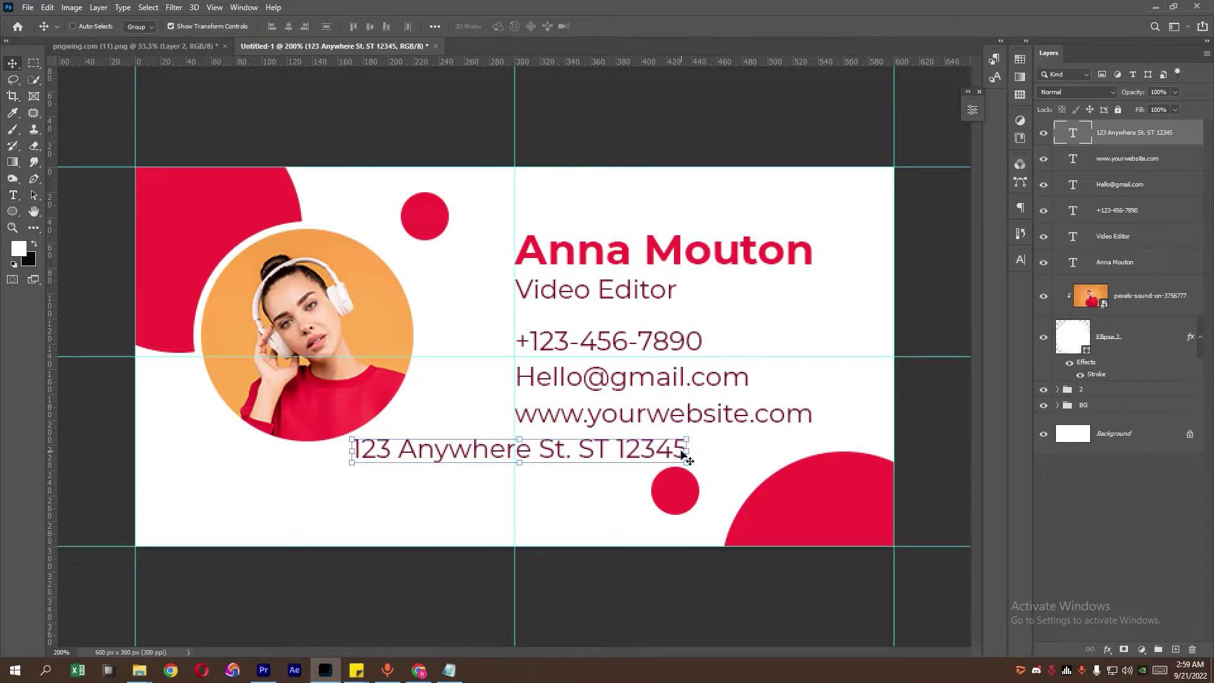
Step: Line up the address and shrink the four contact lines to a smaller size, e-mail at 4 pt
drag(687, 456, 728, 452)
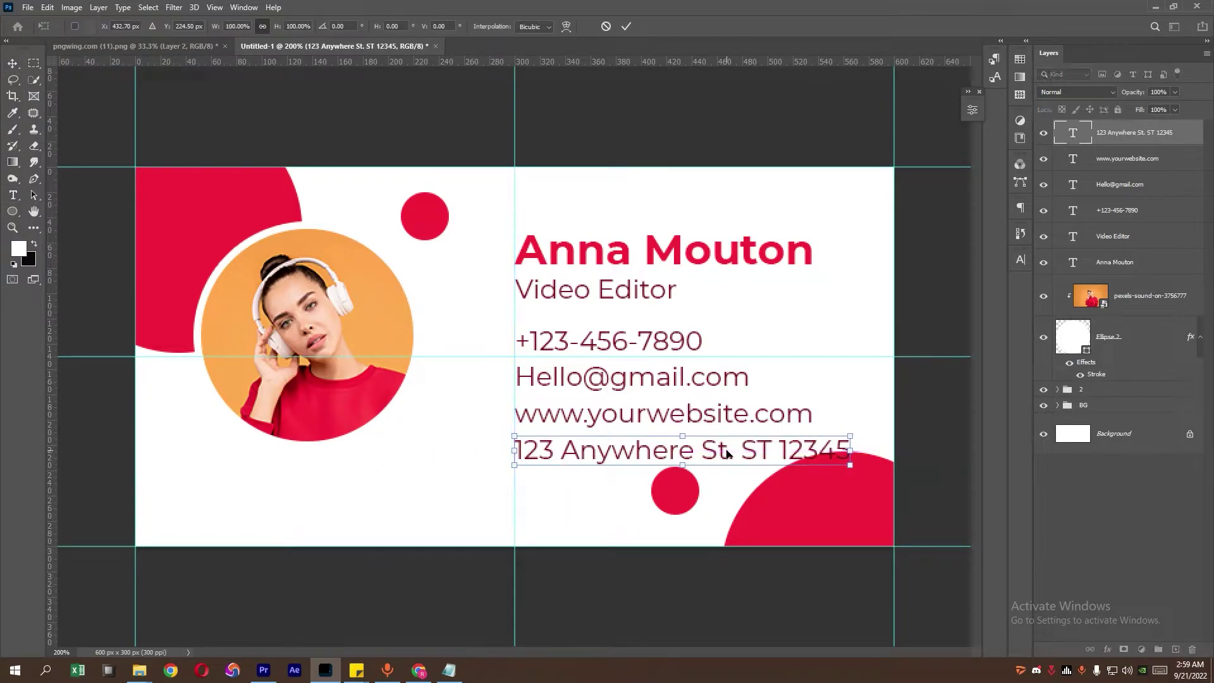
click(1021, 261)
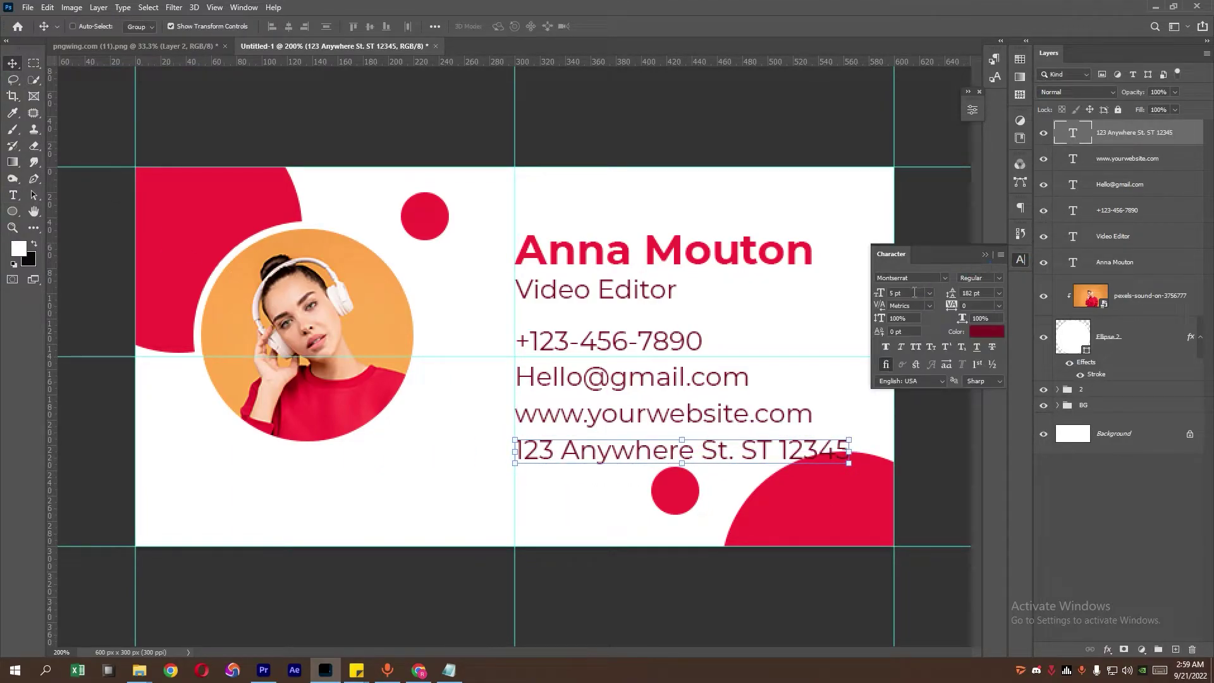
key(Return)
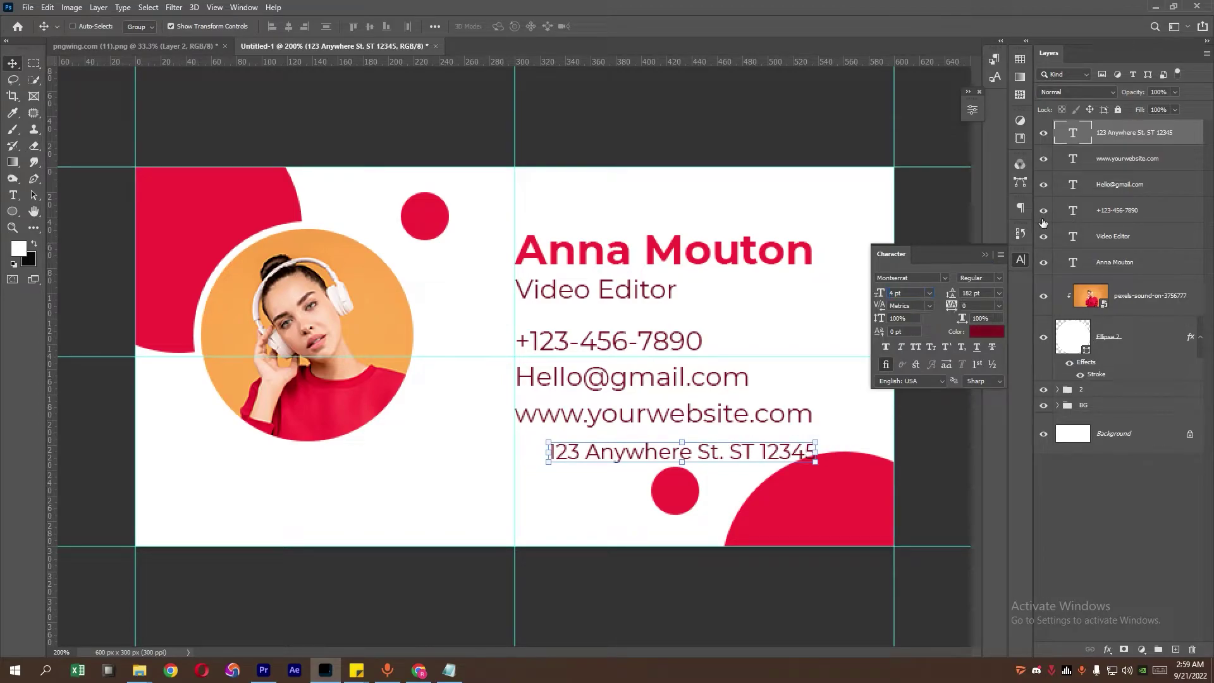
click(1105, 165)
key(Return)
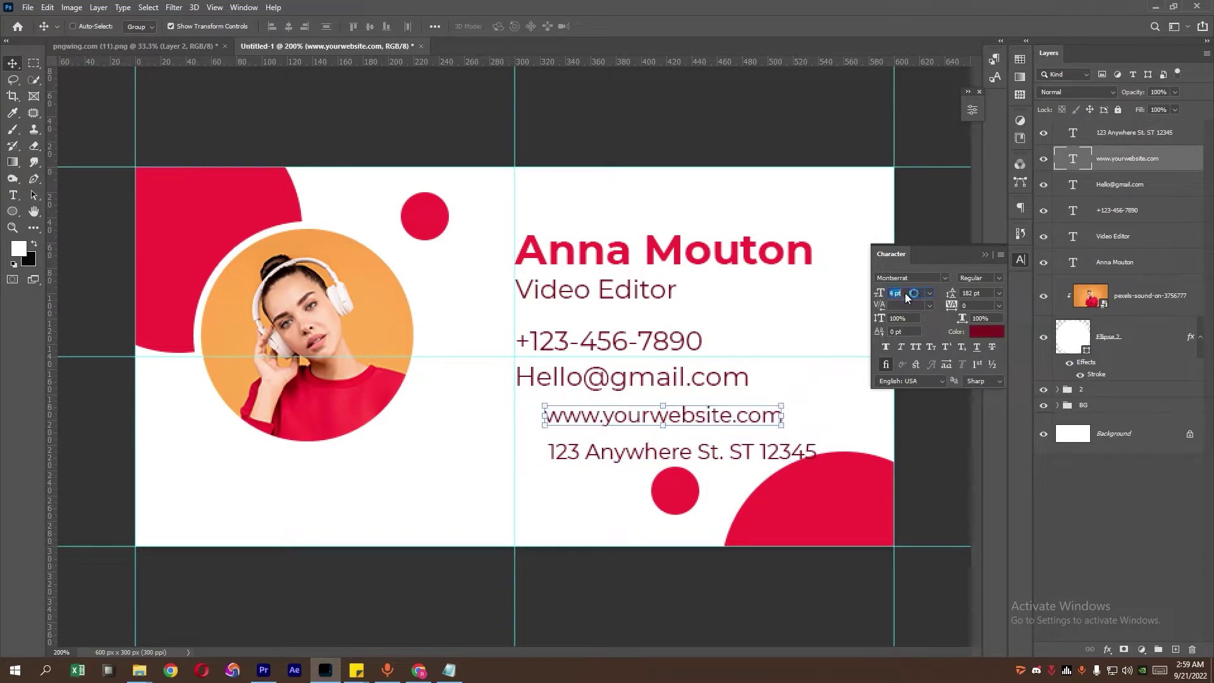
click(1119, 182)
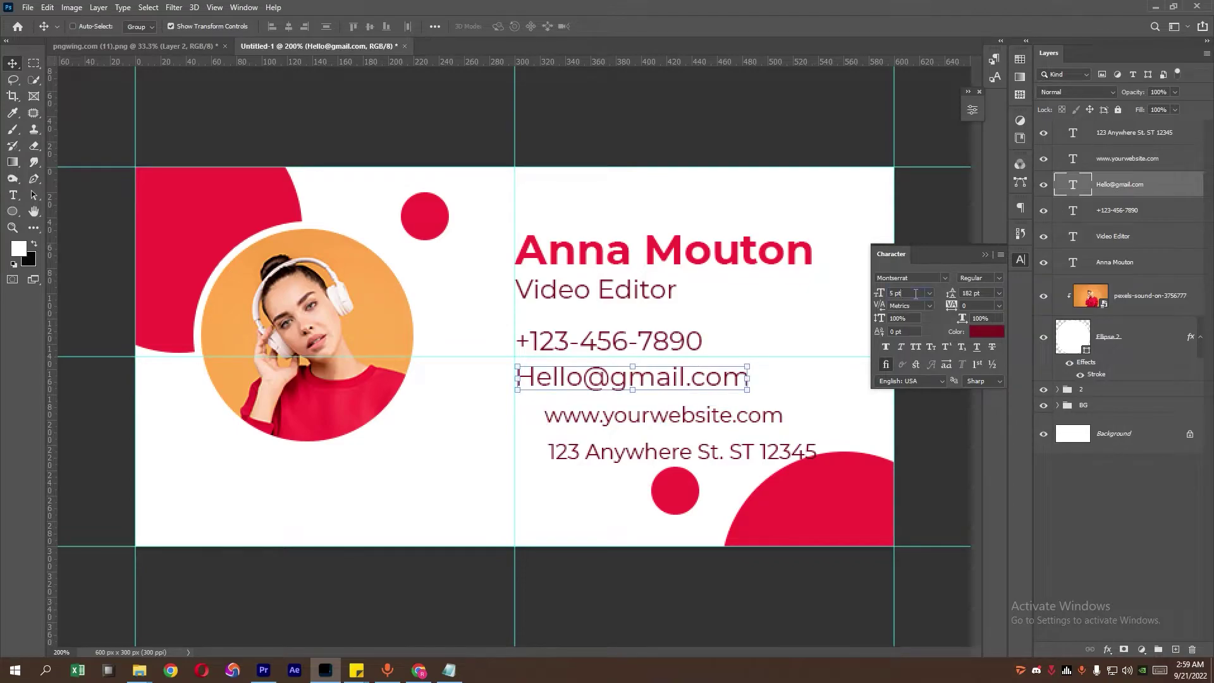
text(4)
key(Return)
click(1128, 217)
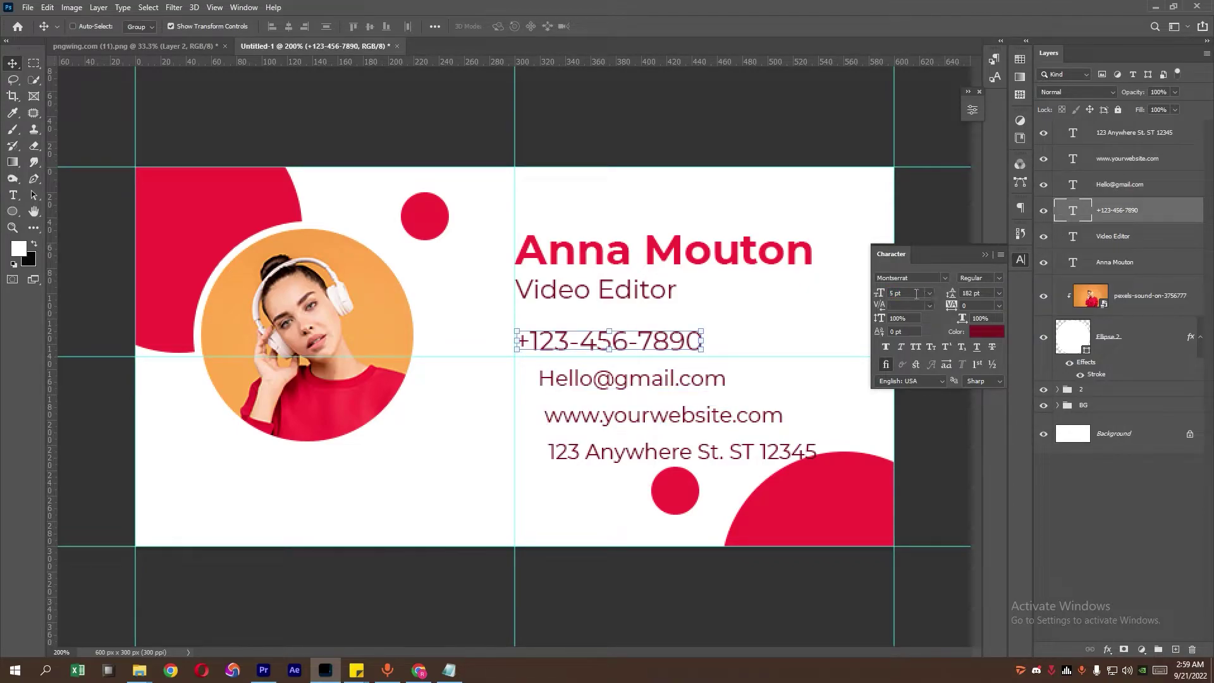
key(Return)
Step: Change the phone, e-mail, website and address fonts from Montserrat to Roboto
click(1114, 246)
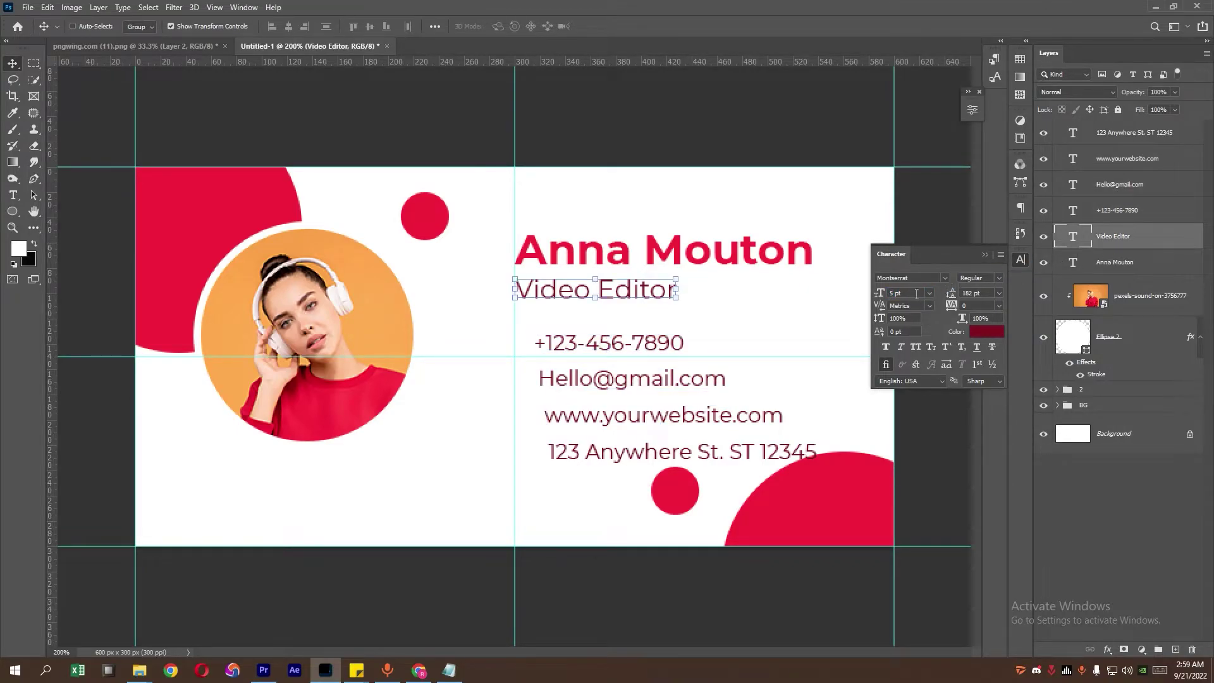
click(1119, 212)
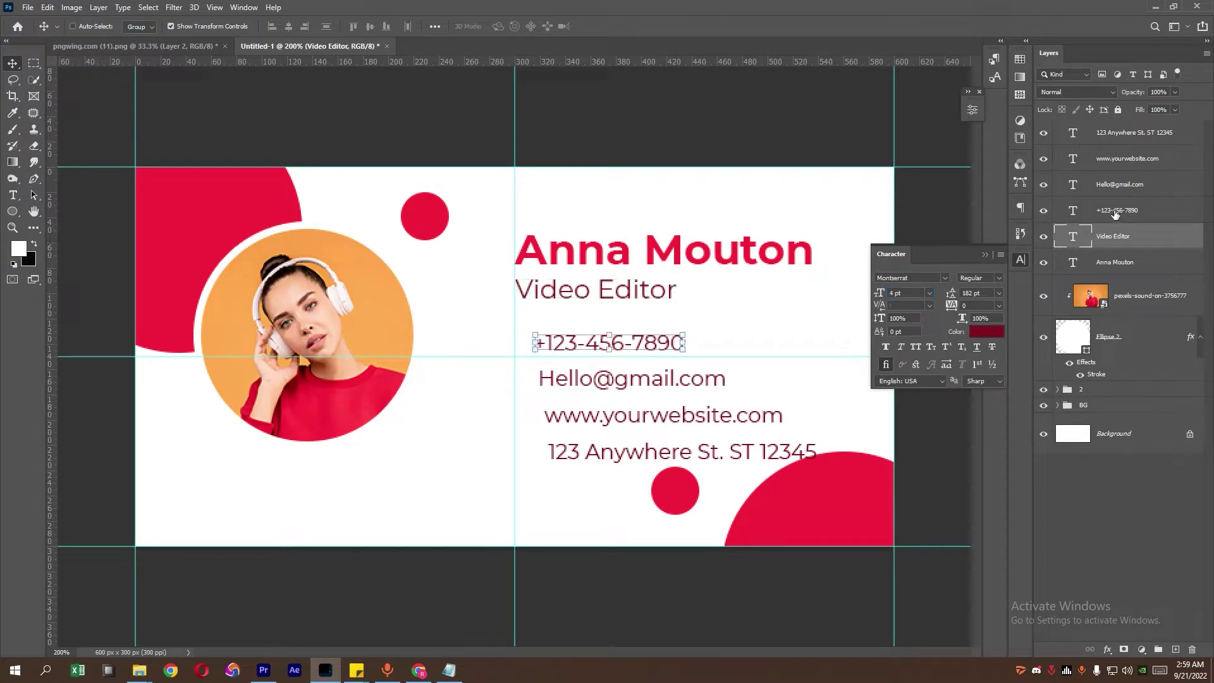
click(945, 279)
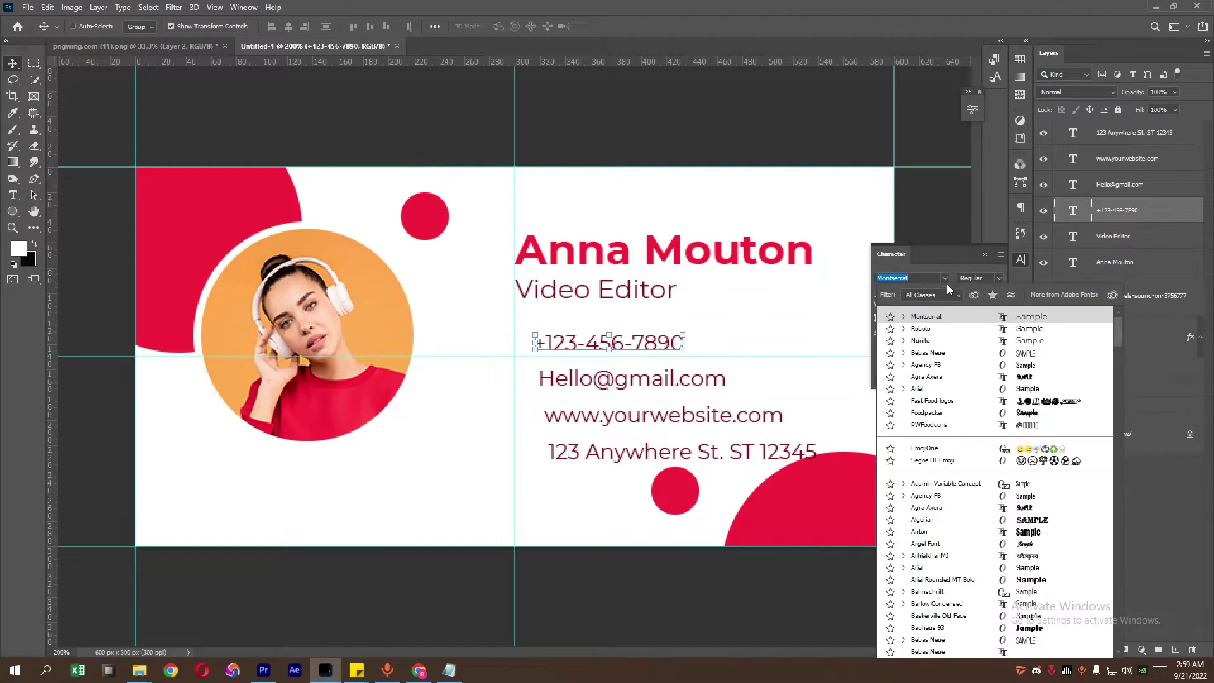
click(937, 324)
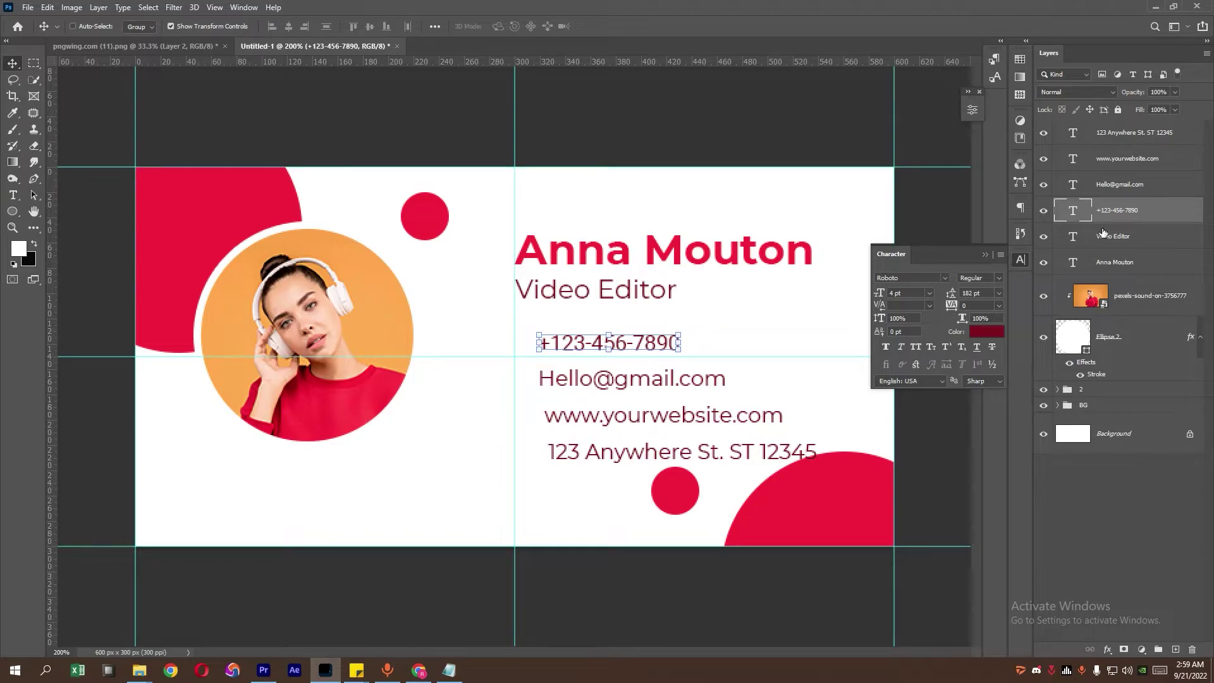
click(1124, 185)
click(944, 279)
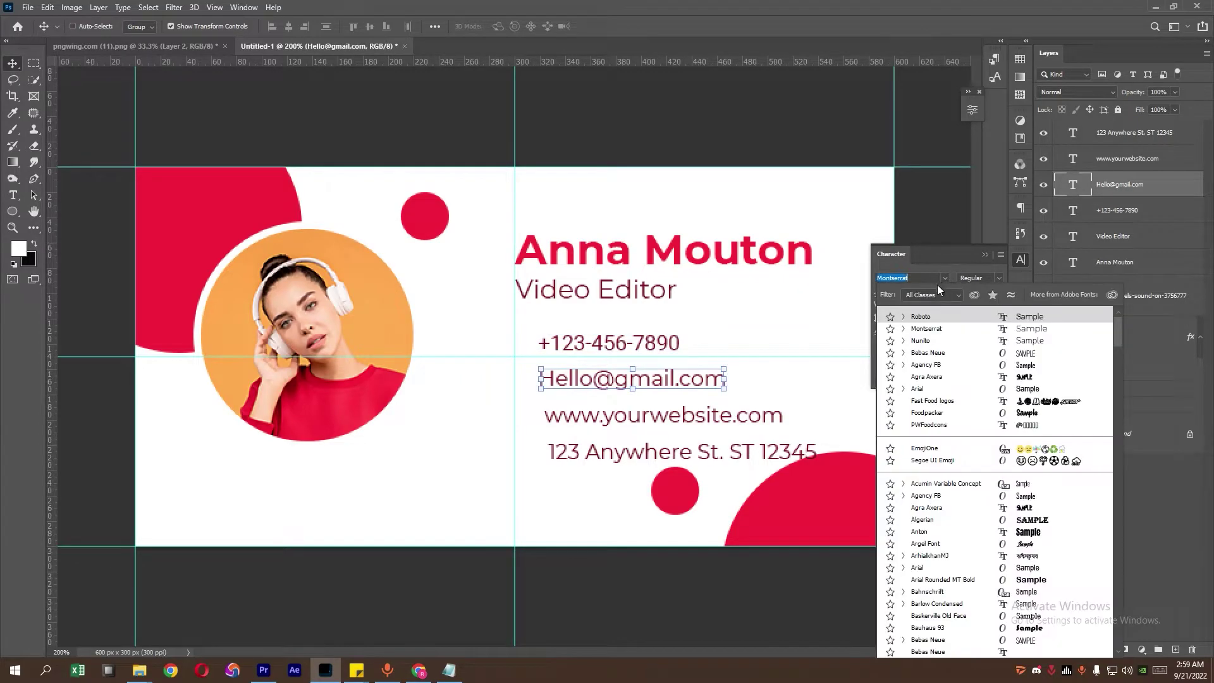
click(924, 319)
click(1125, 161)
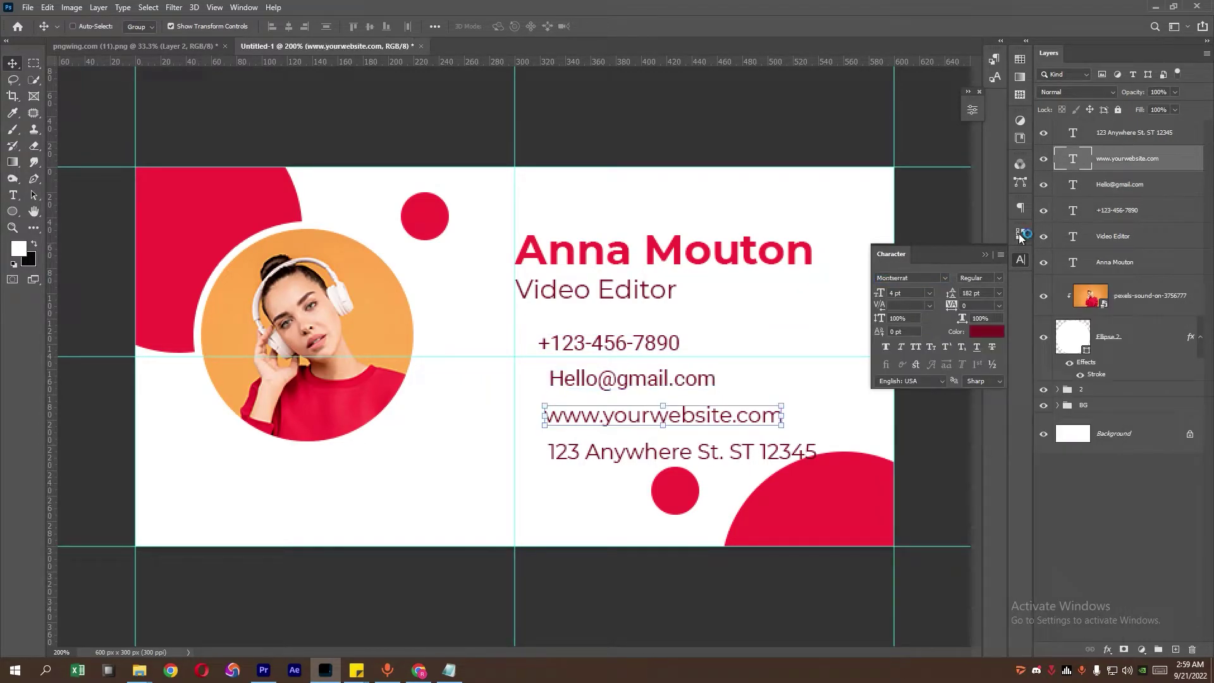
click(943, 278)
click(936, 314)
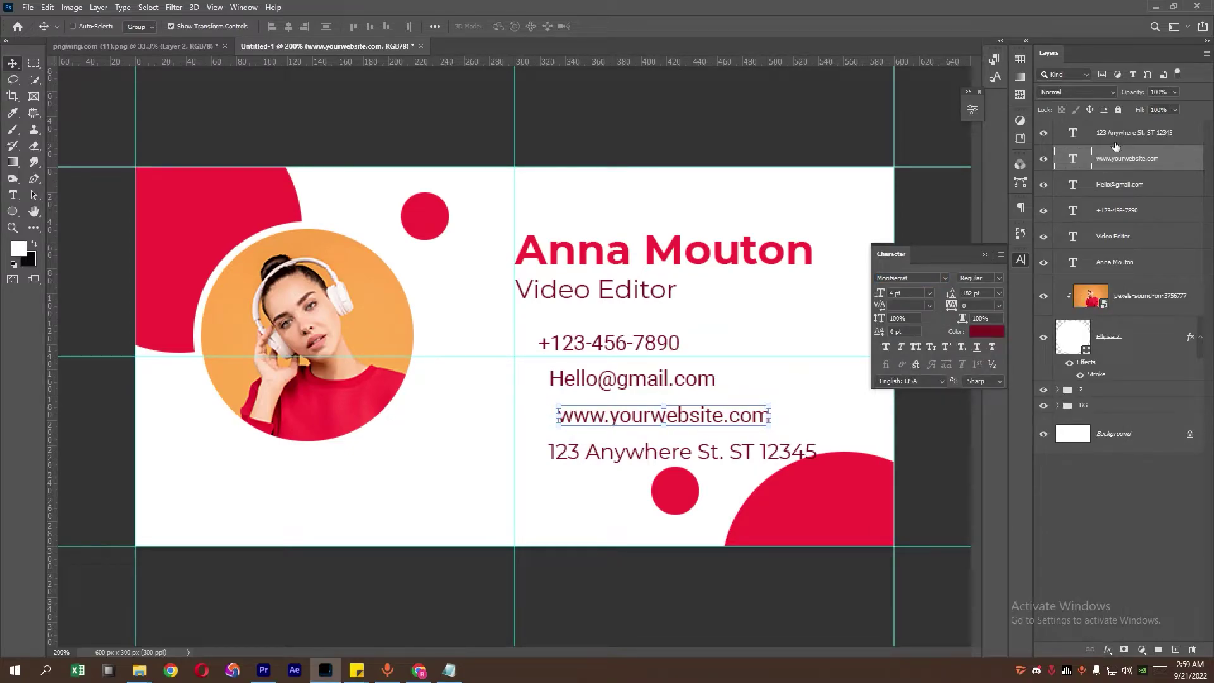
click(1115, 140)
click(944, 279)
click(936, 313)
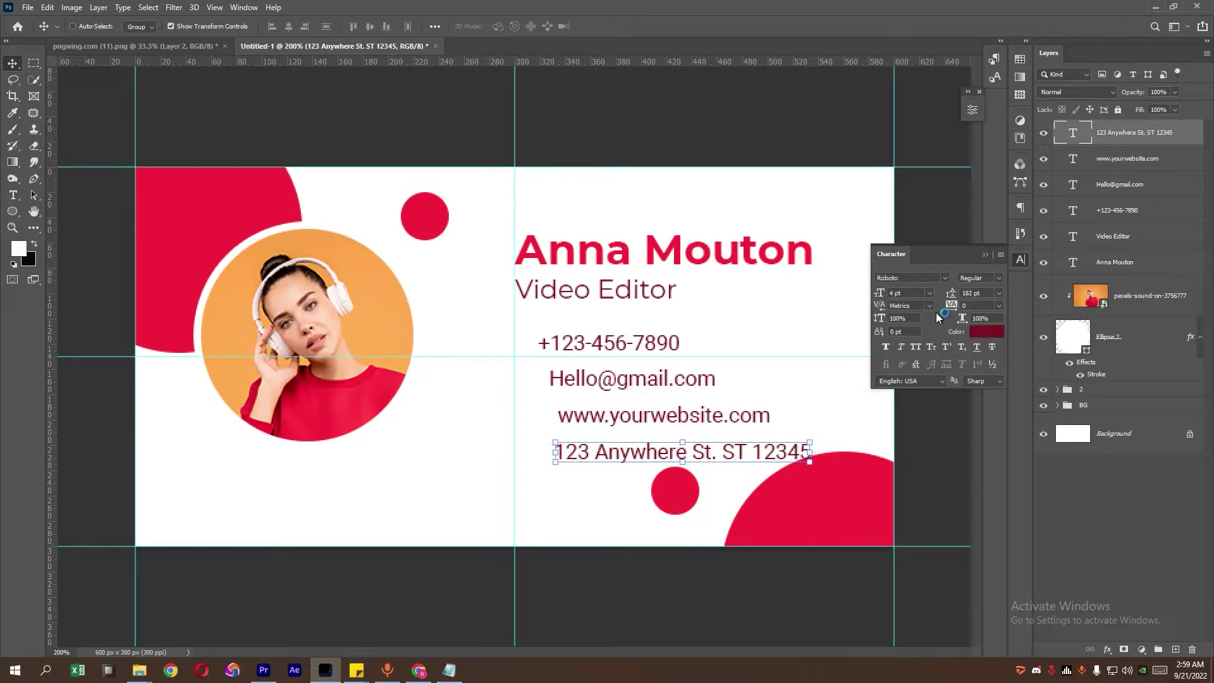
click(1019, 259)
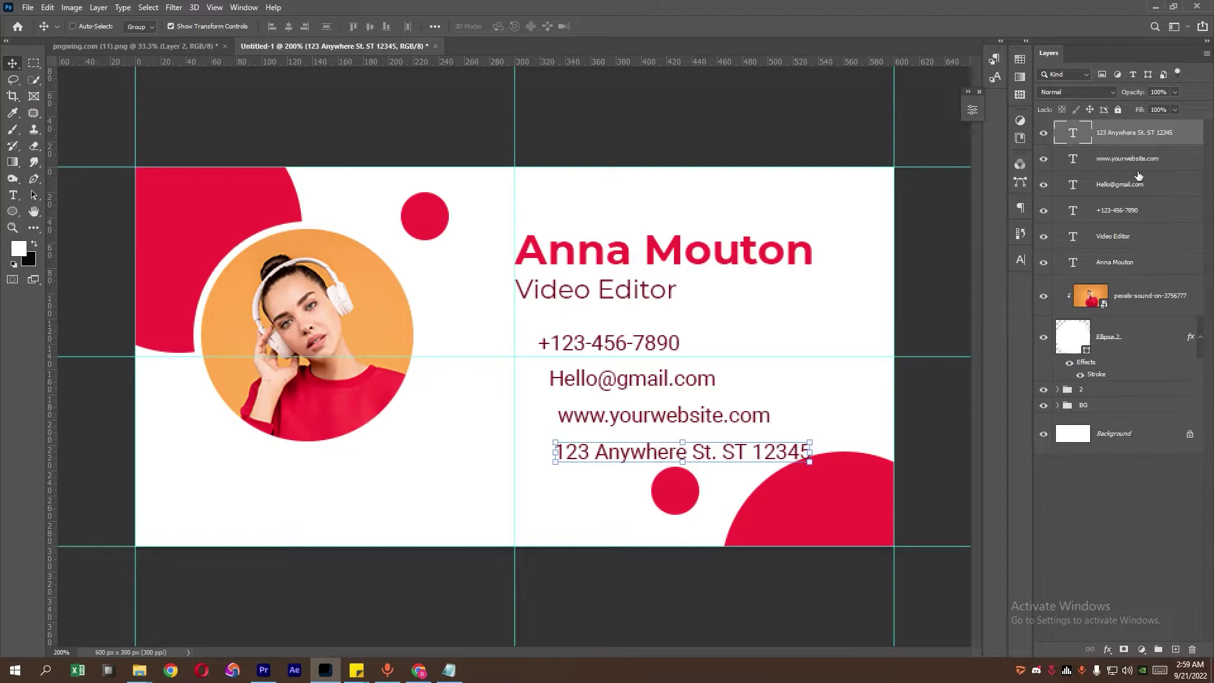
Step: Left-align and evenly space the four contact lines, then move the block up under the title
shift+click(1136, 218)
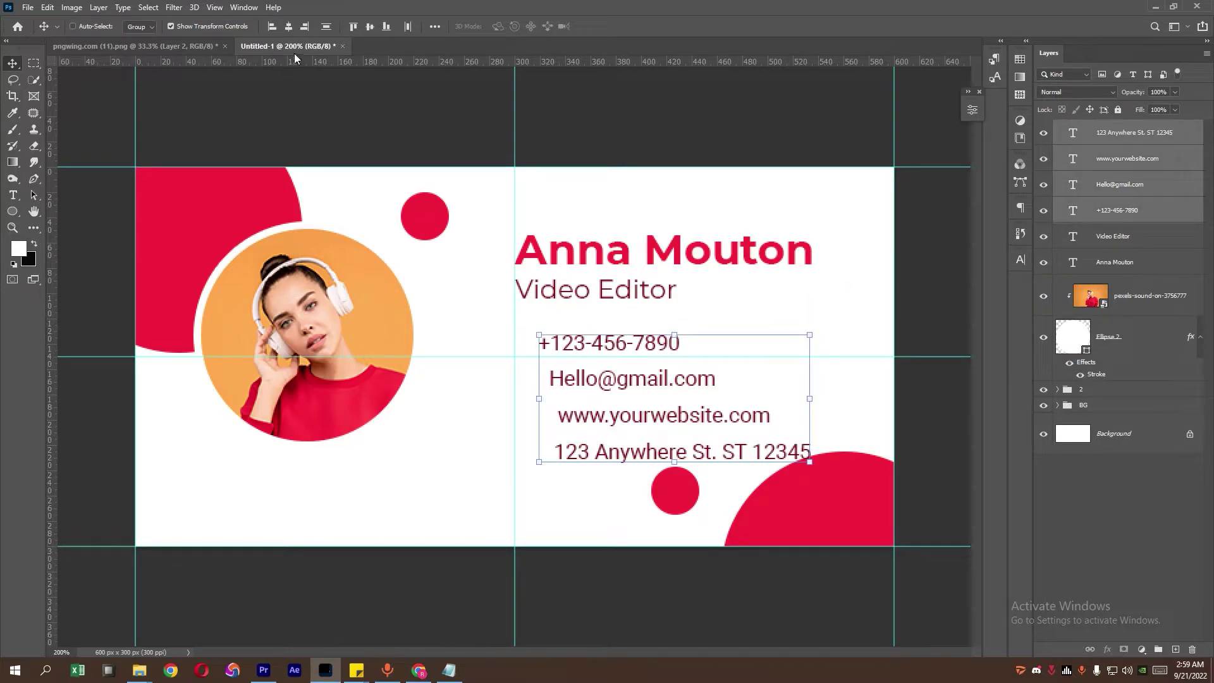
click(271, 26)
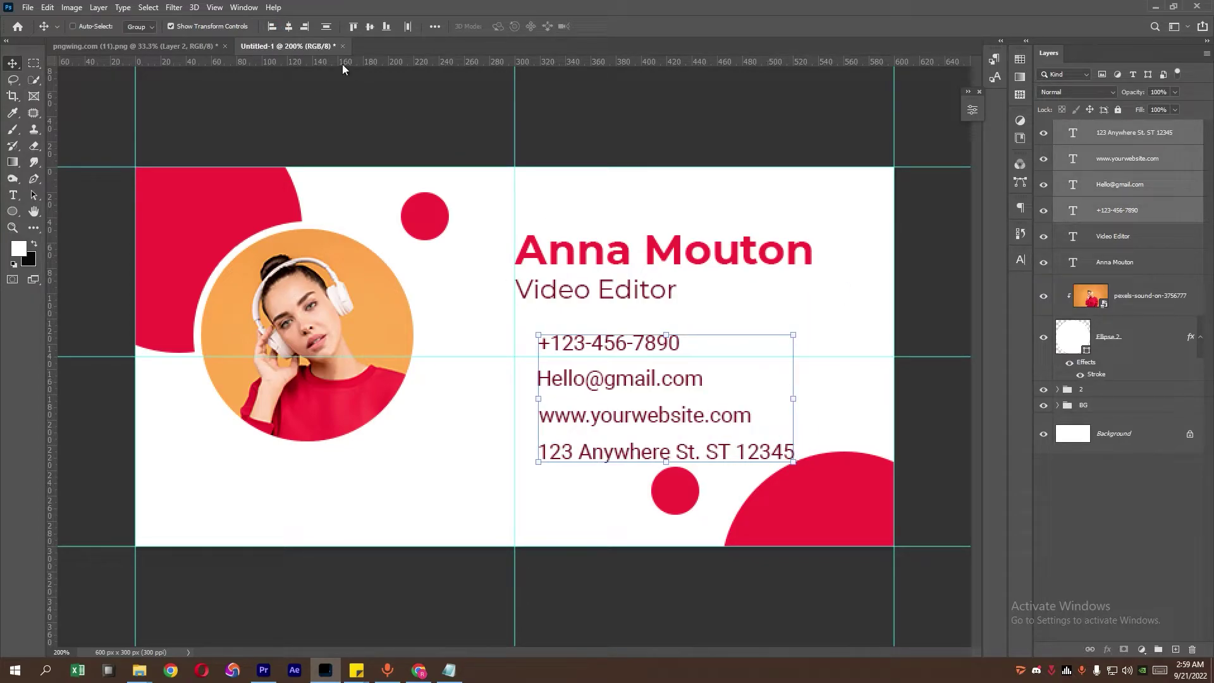
click(326, 25)
click(793, 394)
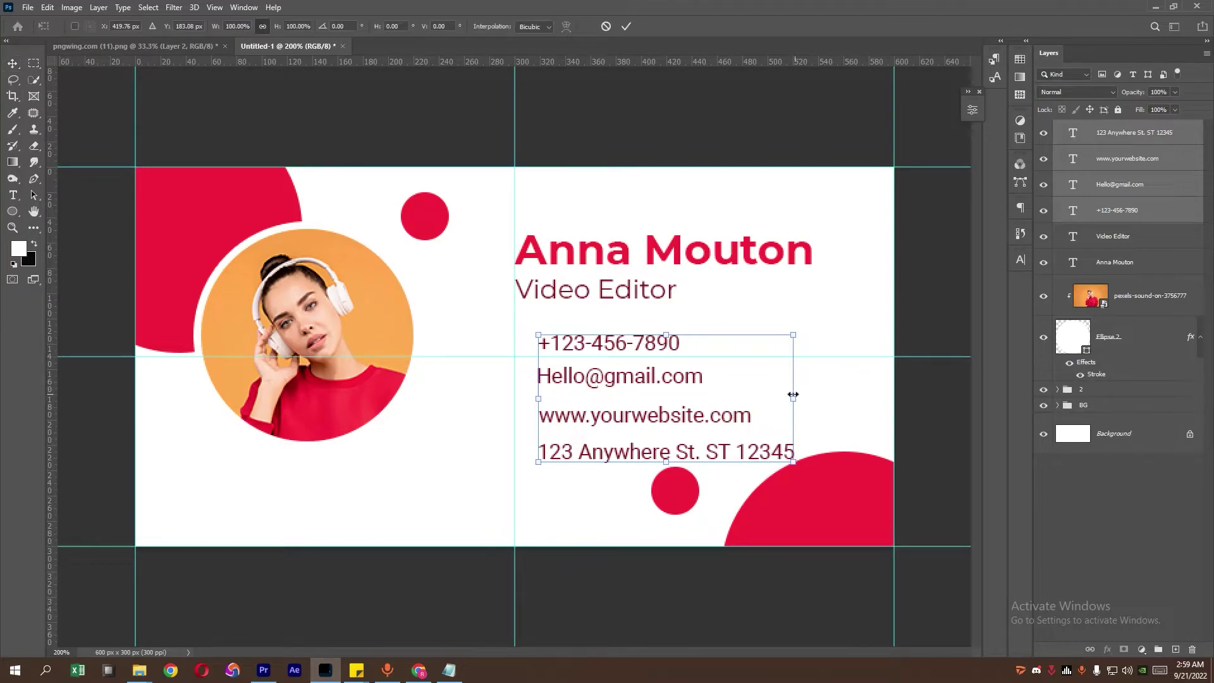
drag(741, 400, 719, 387)
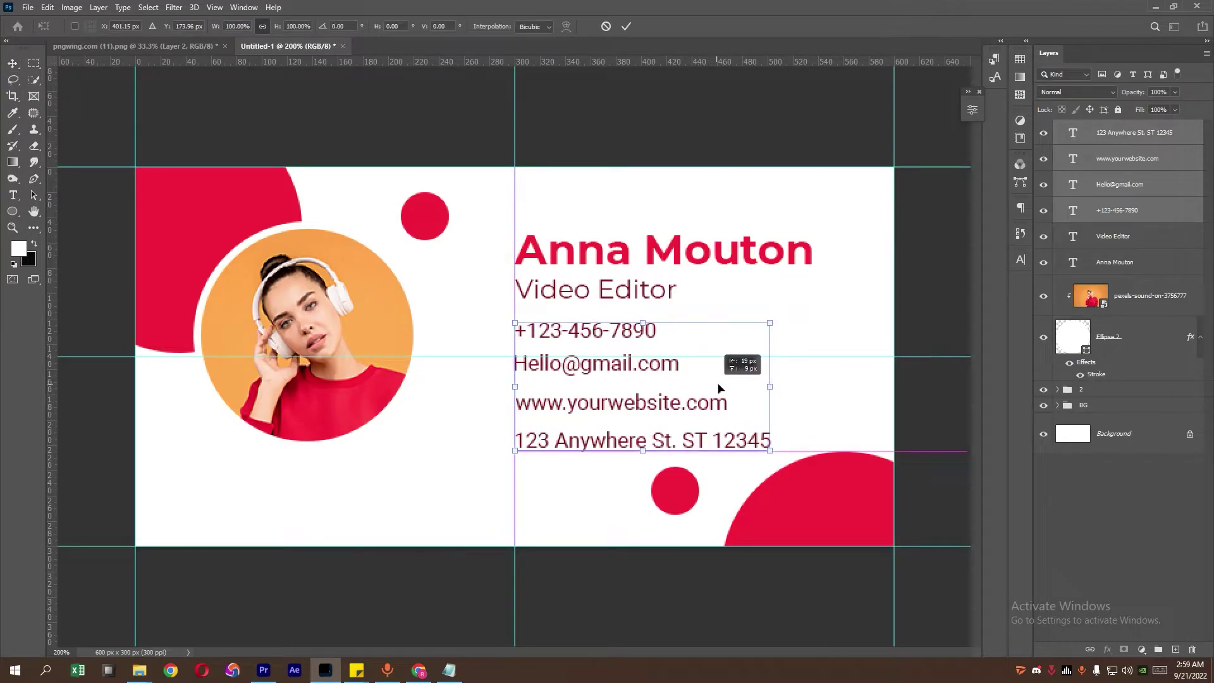
key(Return)
Step: Nudge the e-mail and website lines up individually with the arrow keys
click(1132, 160)
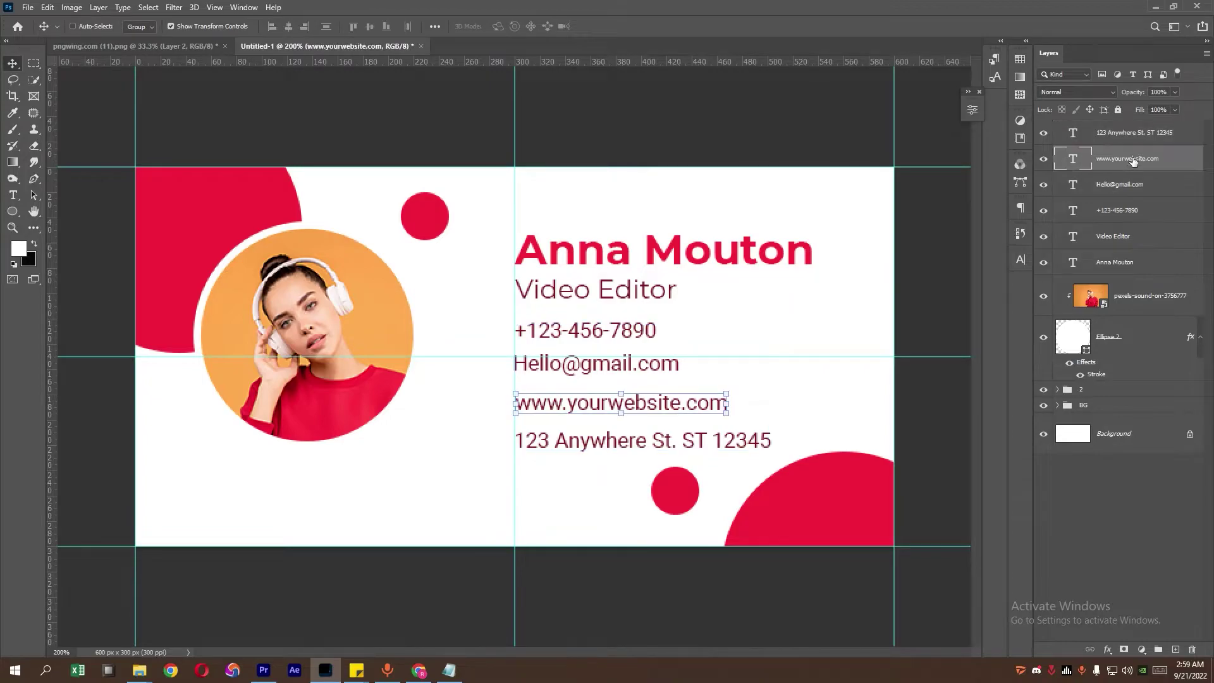
click(1142, 140)
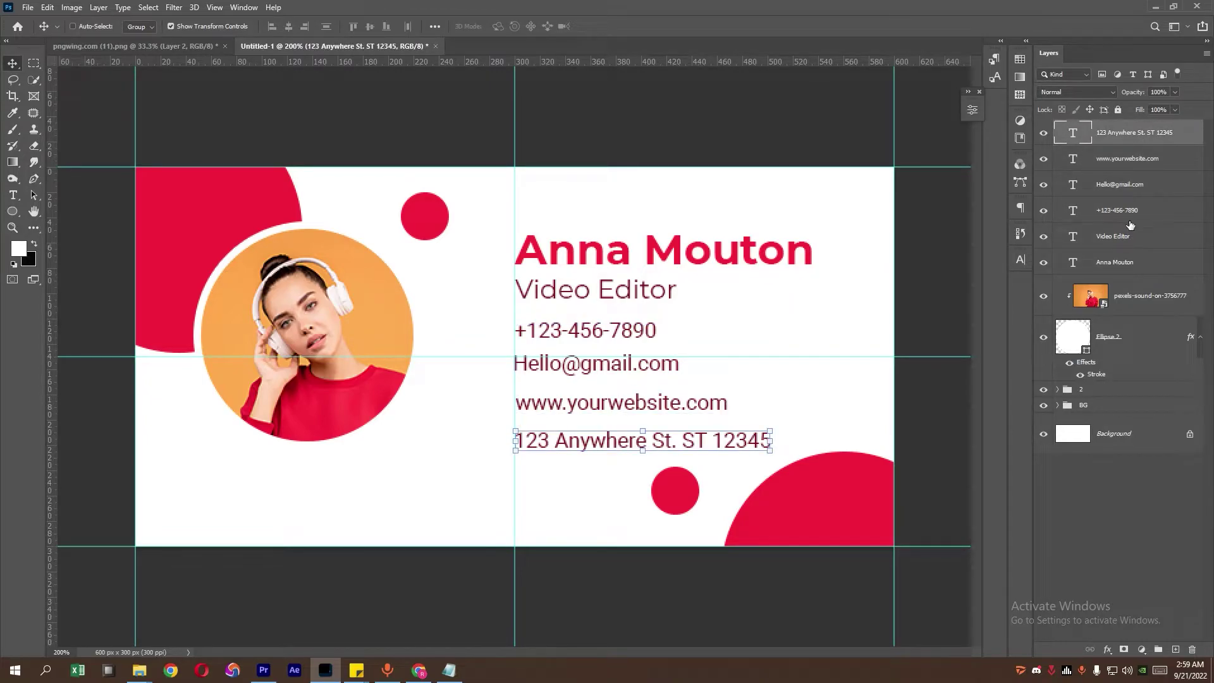
click(1131, 214)
click(1133, 185)
key(Up)
key(Up)
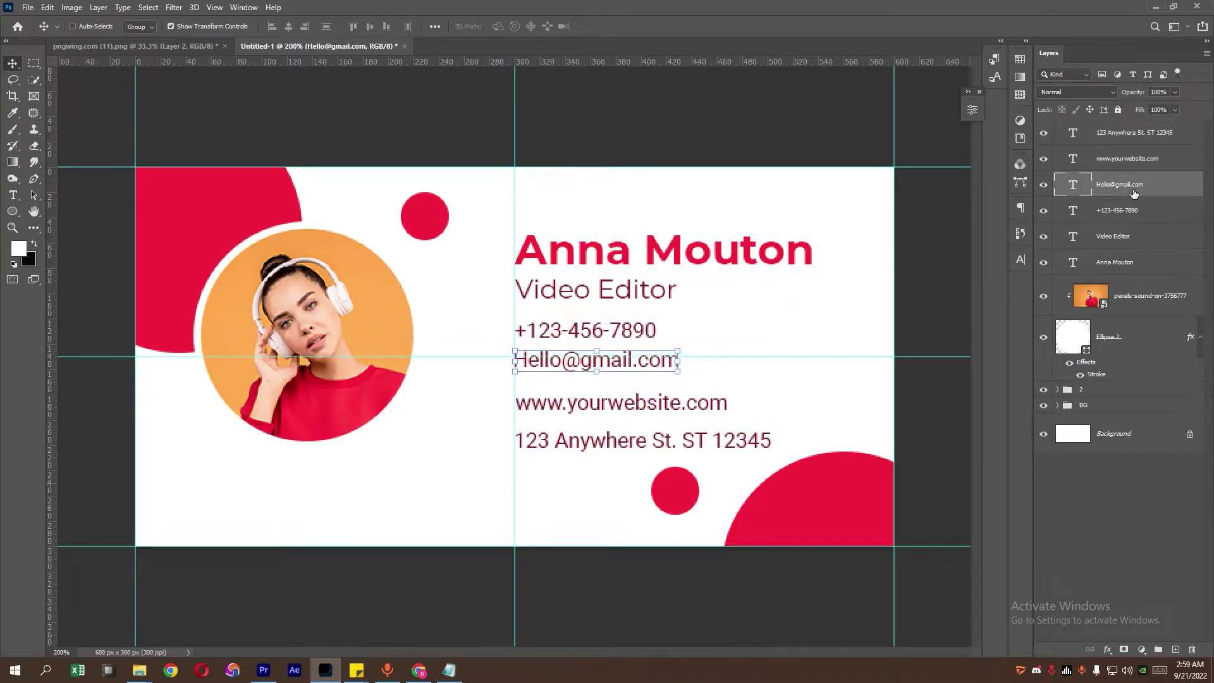
key(Up)
click(1136, 167)
key(Up)
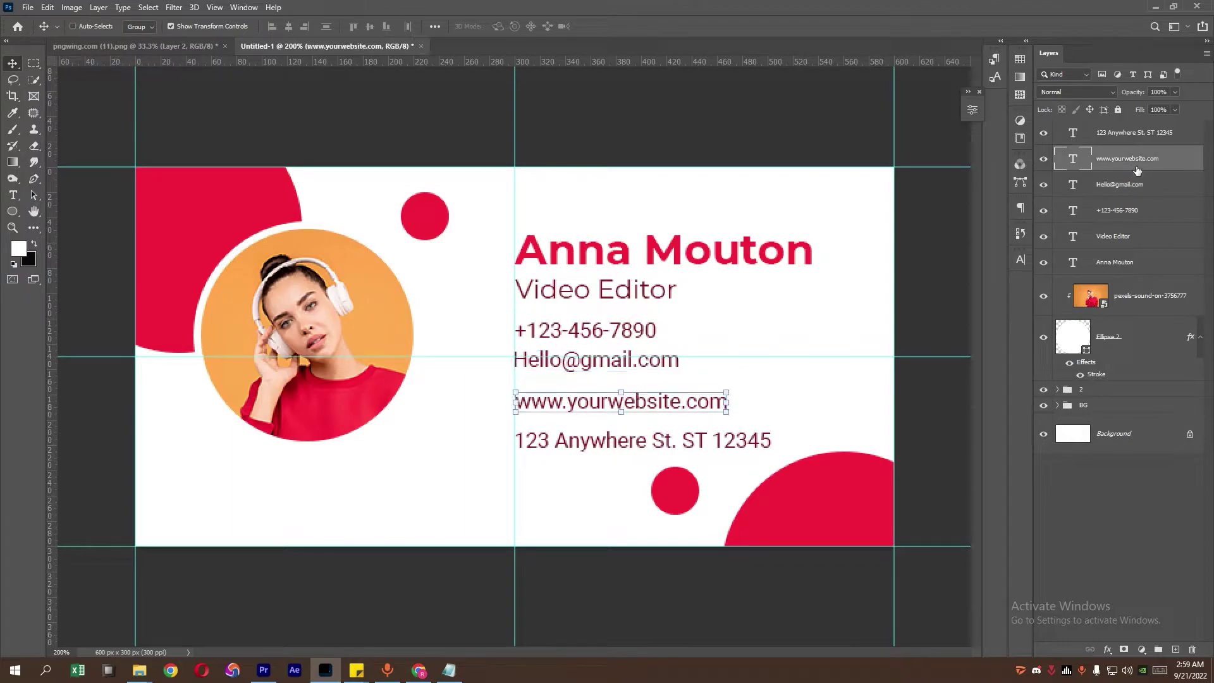
key(Up)
key(Up)
key(Up)
key(Up)
key(Up)
click(1141, 136)
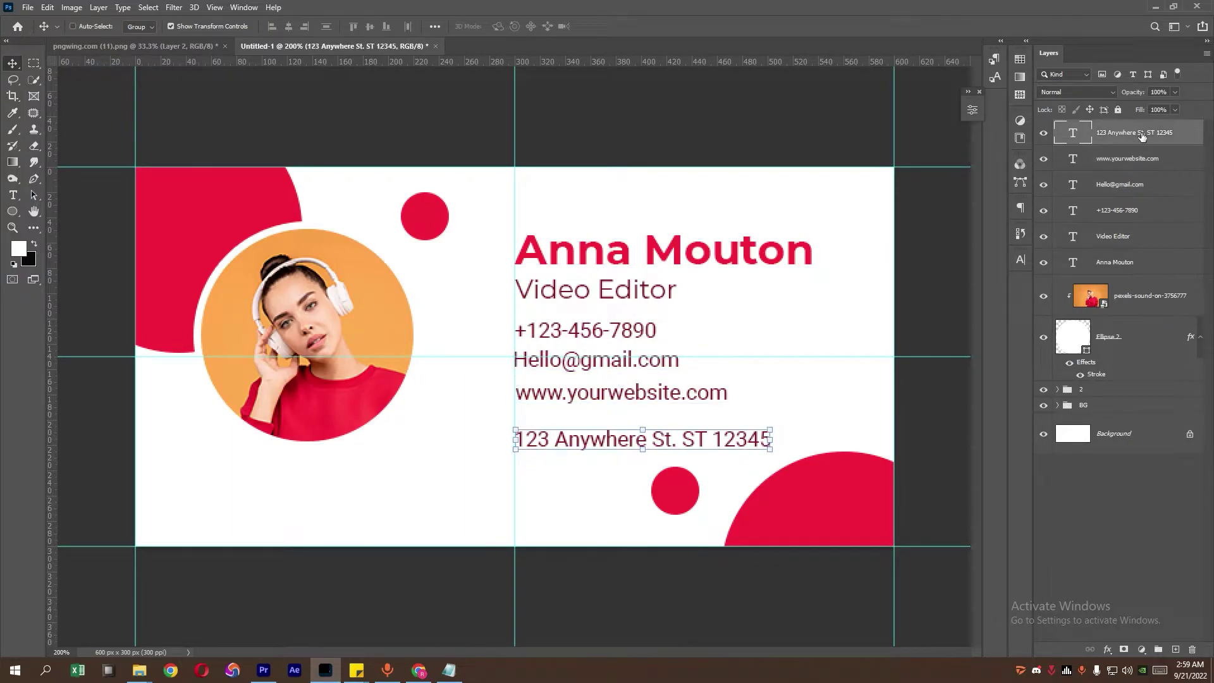
key(Up)
key(Up)
key(Up)
key(Up)
key(Up)
key(Up)
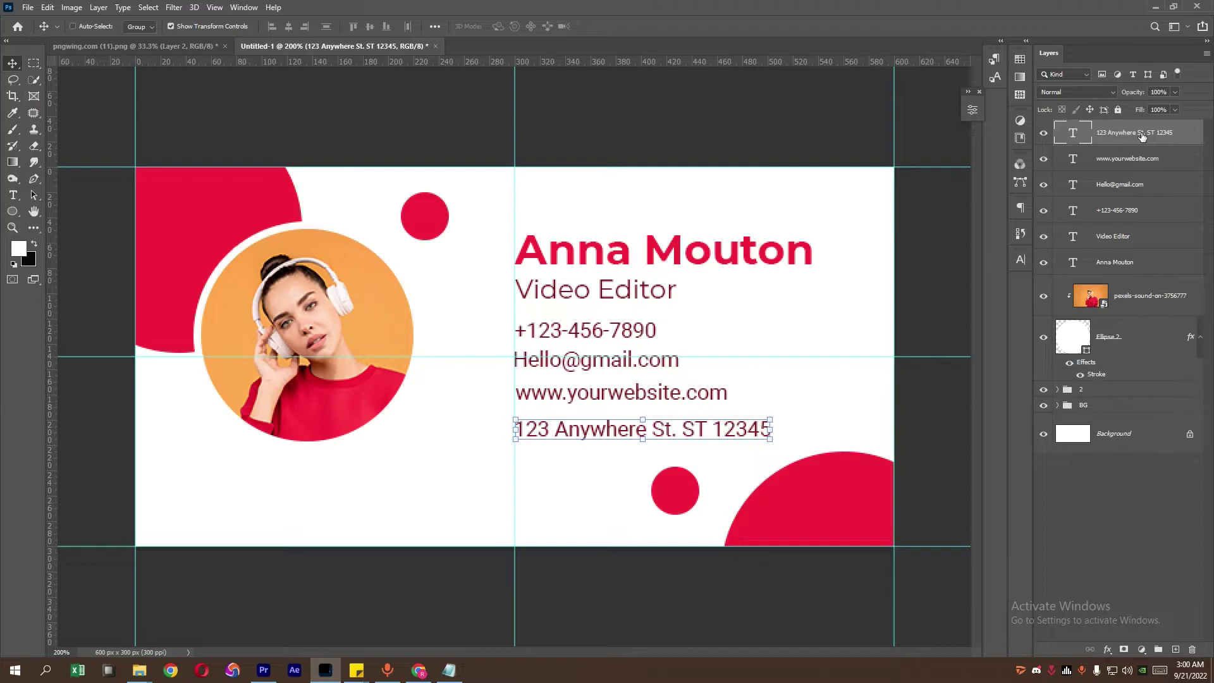
Step: Redistribute and left-align all four contact lines, then nudge the block into final position
shift+click(1149, 215)
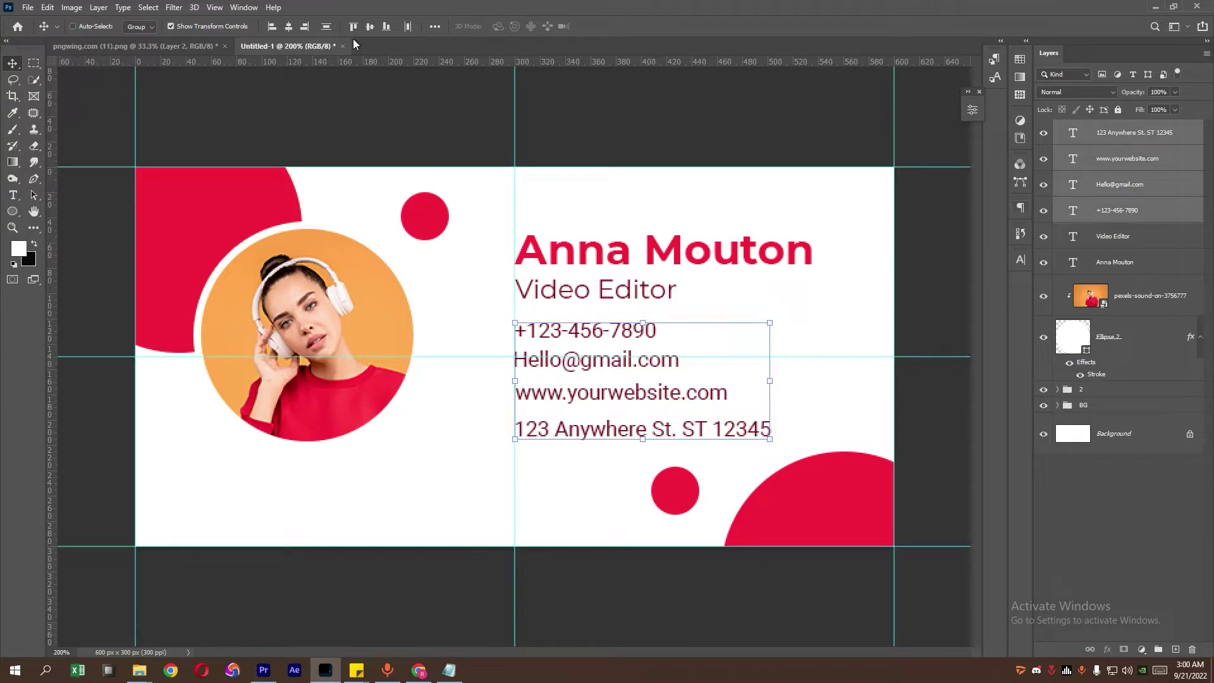
click(325, 26)
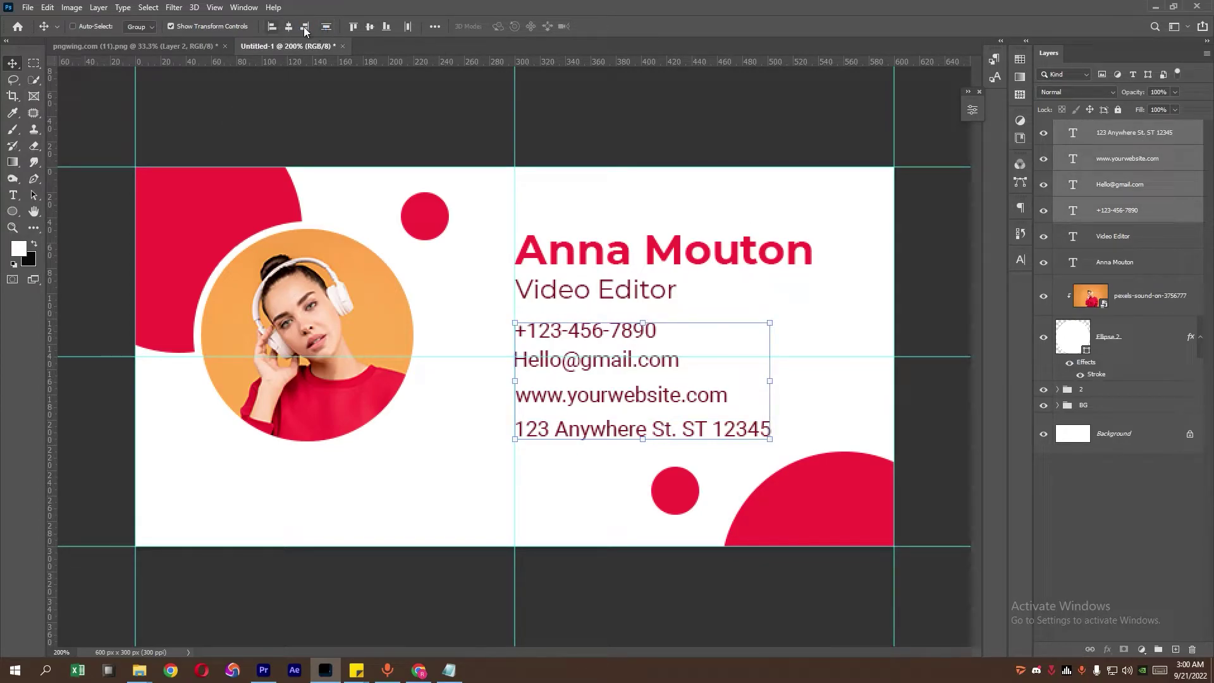
click(272, 27)
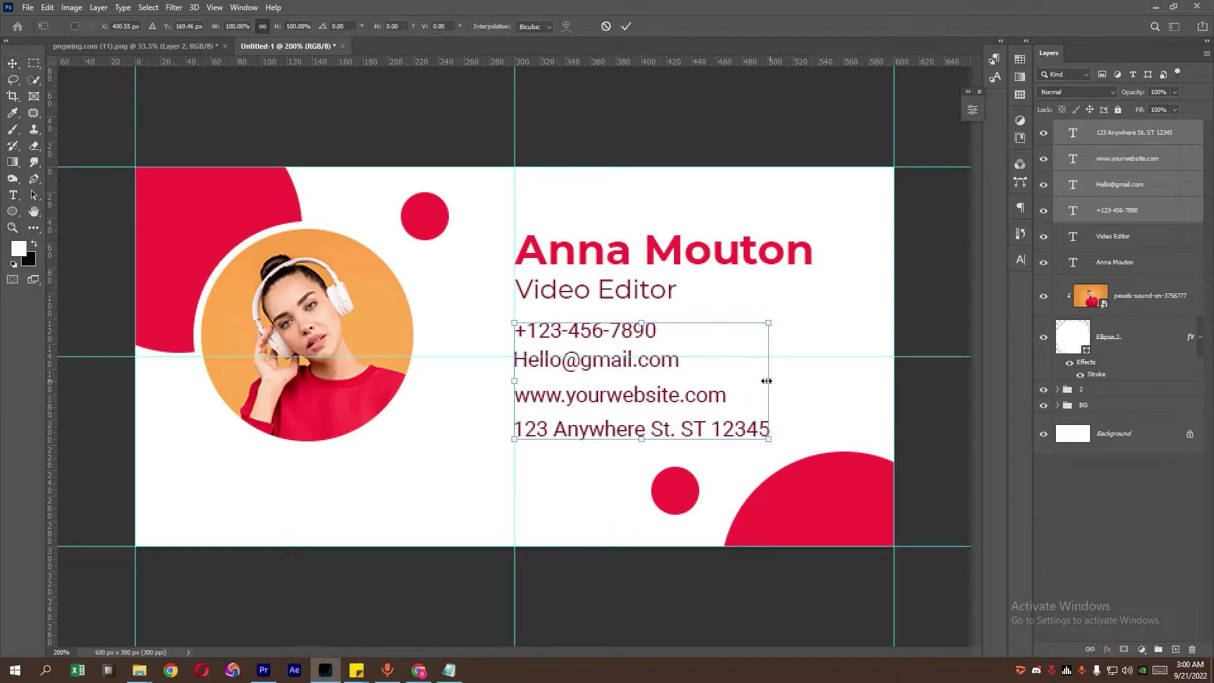
drag(699, 382, 700, 383)
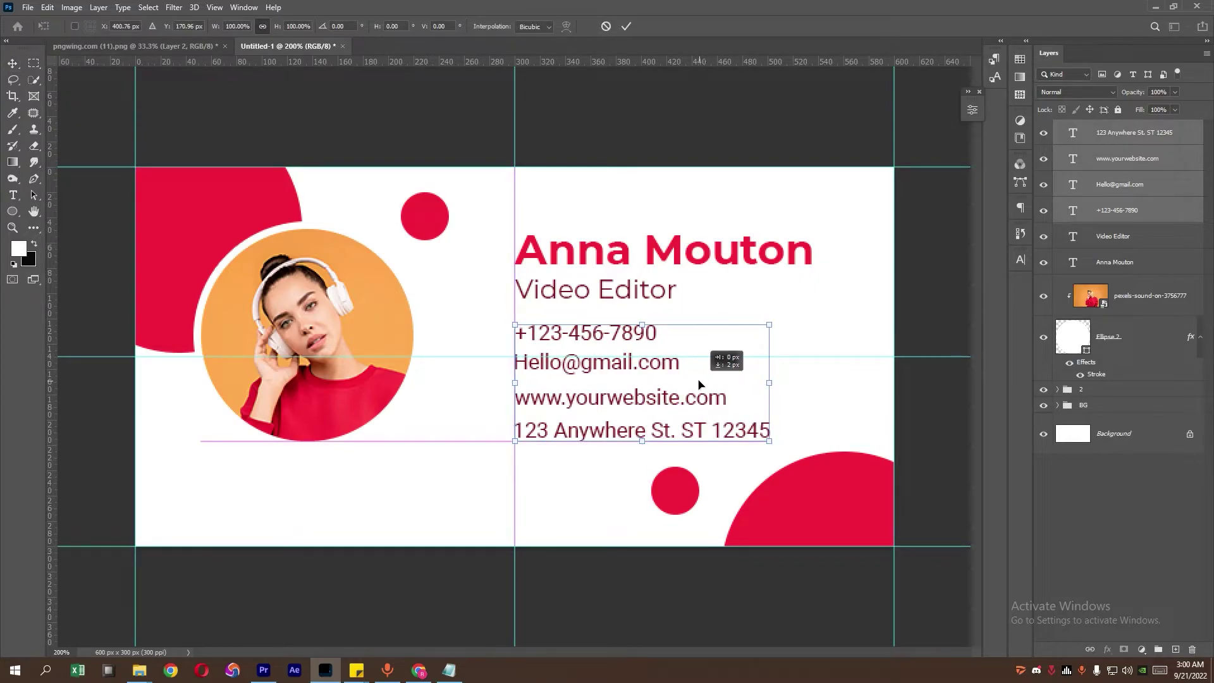
key(Down)
key(Down)
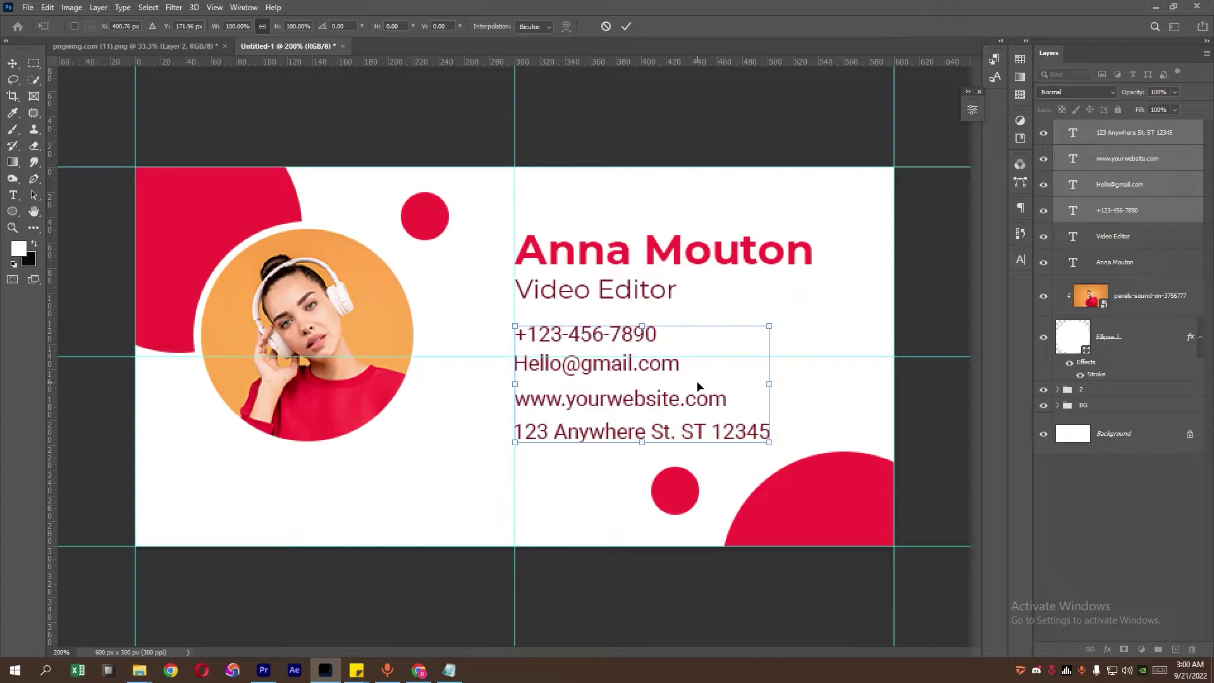
key(Return)
key(Up)
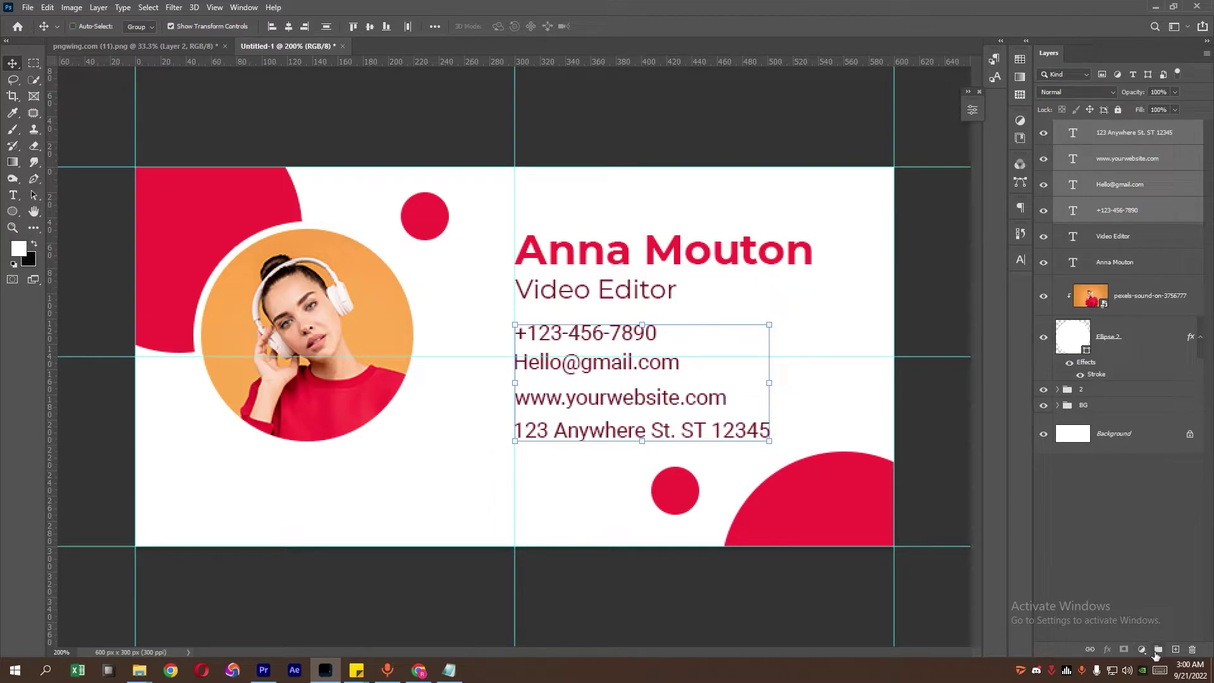
Step: Group the contact lines as 'Contact info' and the name, title, photo and ring as 'Profile'
click(1157, 651)
double_click(1088, 127)
text(Contact info)
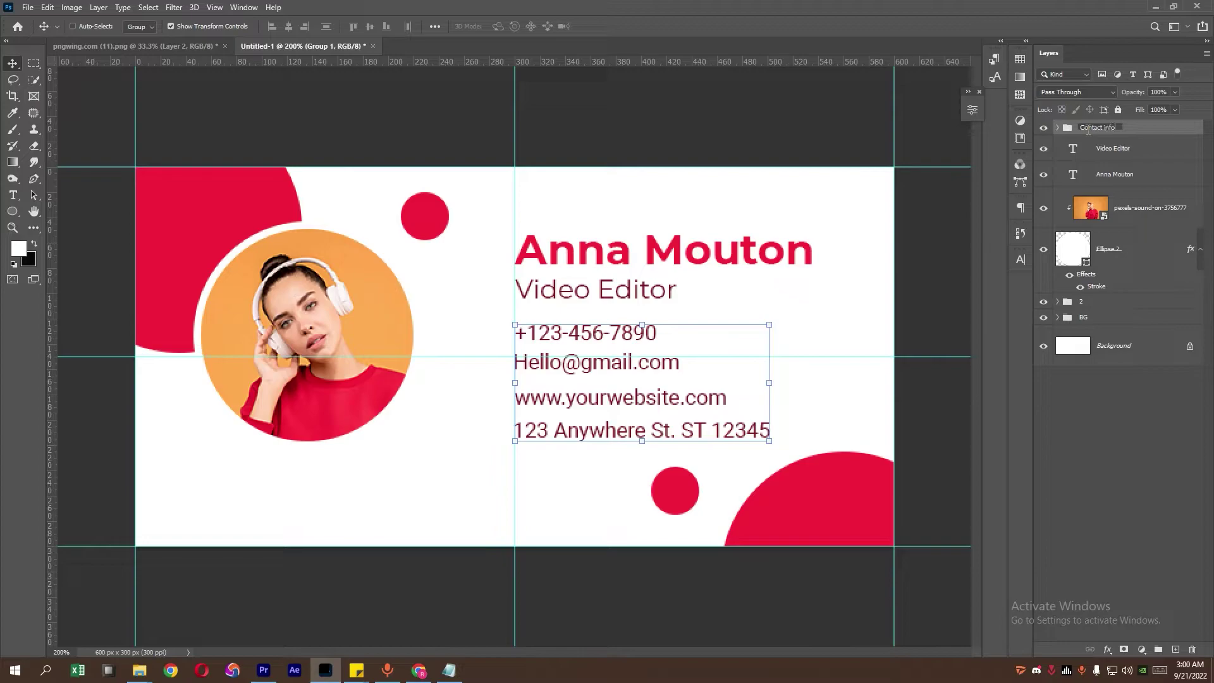
key(Return)
click(1107, 150)
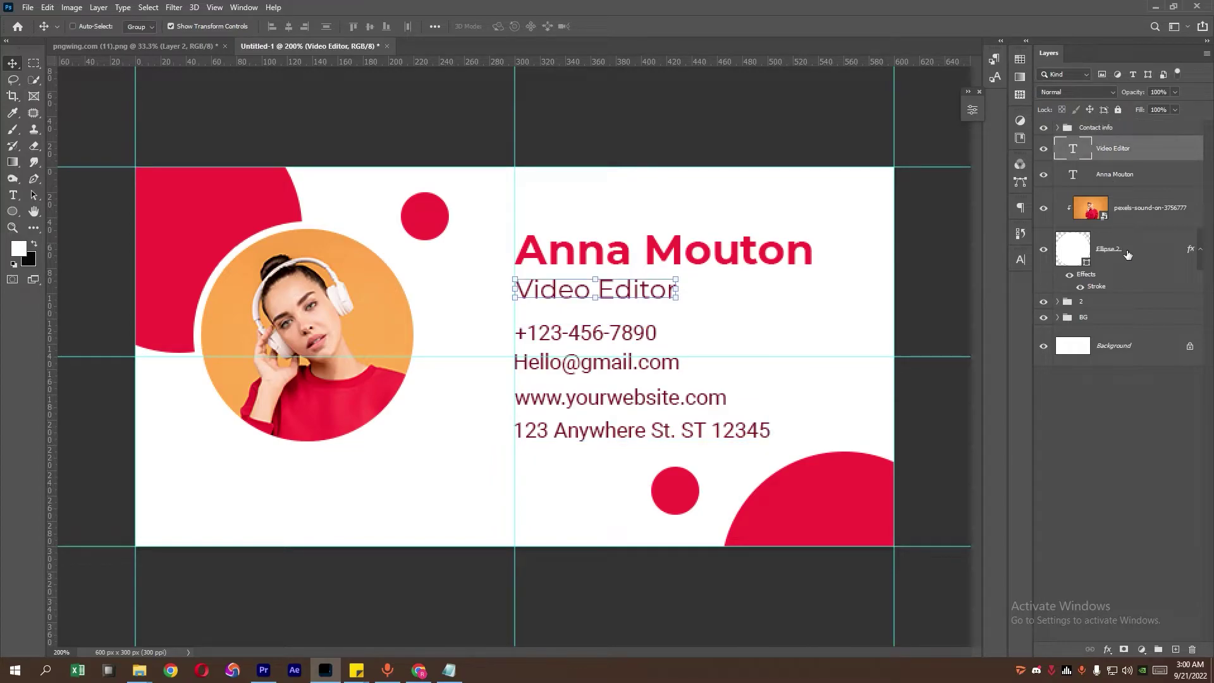
shift+click(1127, 254)
key(ctrl+g)
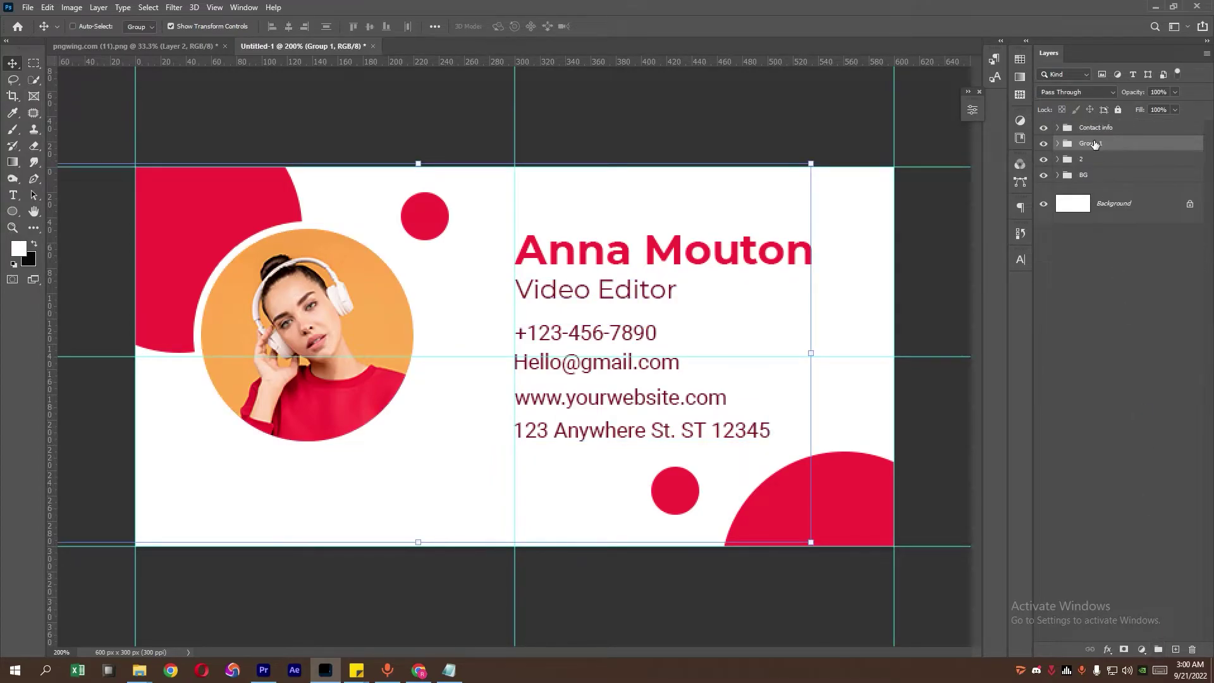
double_click(1093, 144)
text(e)
key(Return)
Step: Move the small lower circle Ellipse 3 slightly right and up
click(1057, 159)
click(1125, 187)
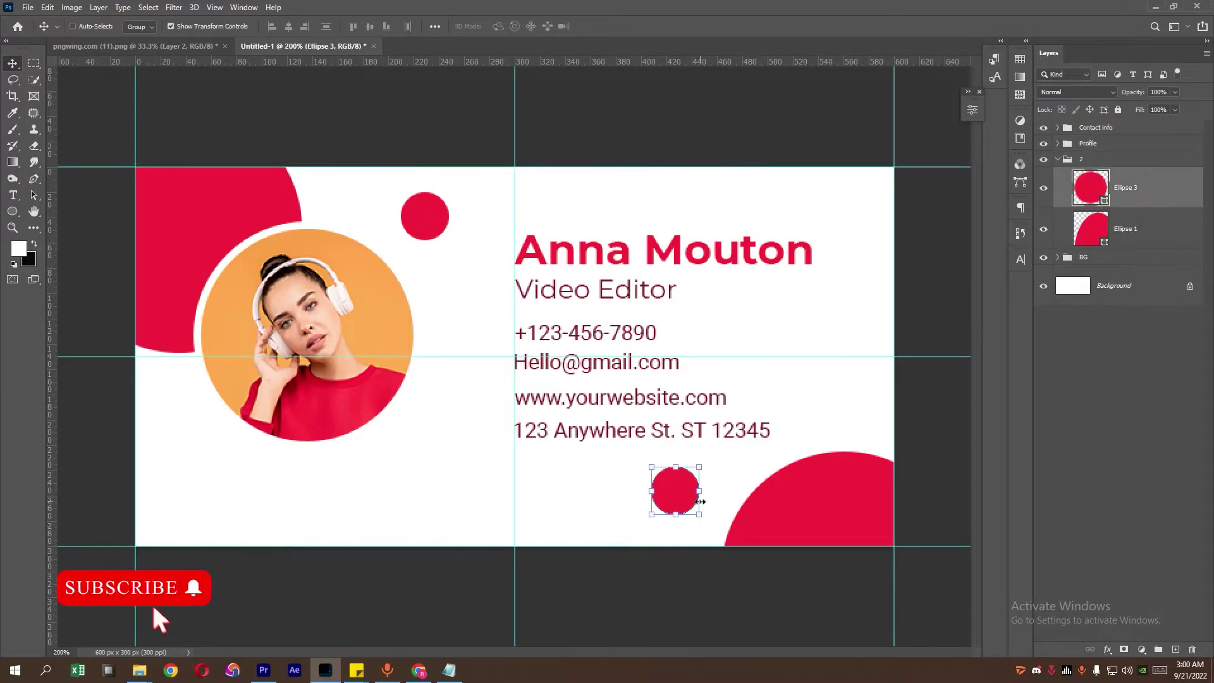
key(ctrl+t)
drag(695, 502, 701, 497)
key(Return)
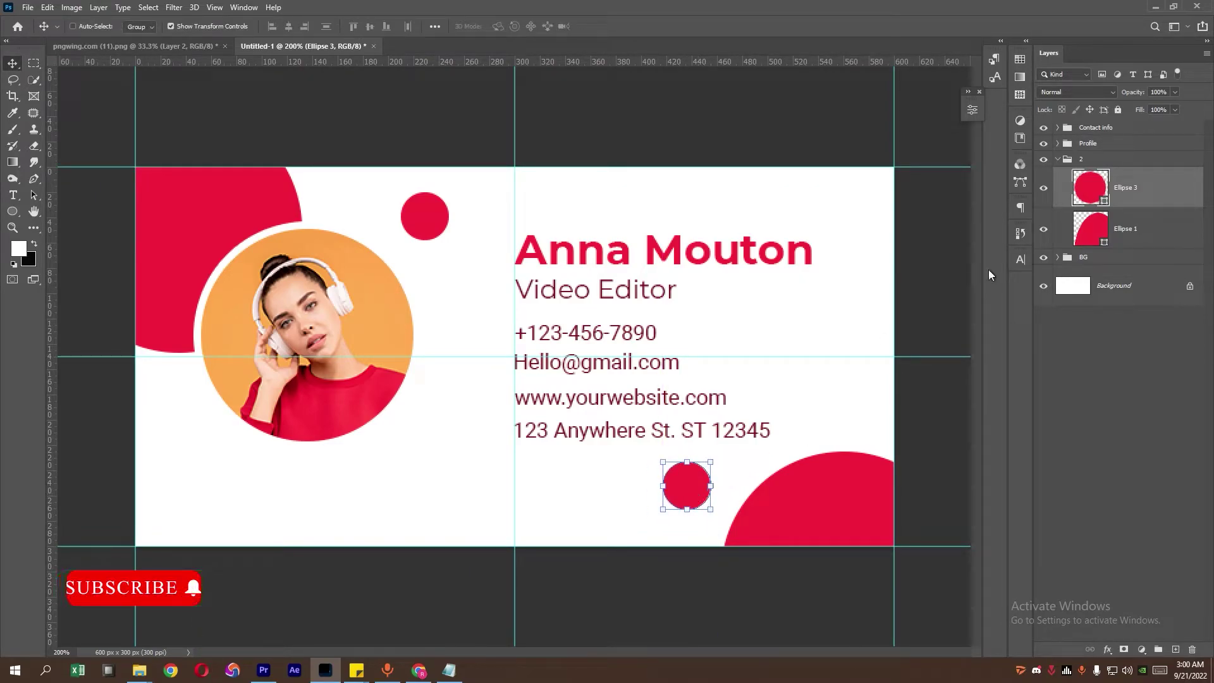
click(1077, 129)
Step: Bring the black wave graphic from the pngwing image in and shrink it into the bottom-left corner
click(1166, 648)
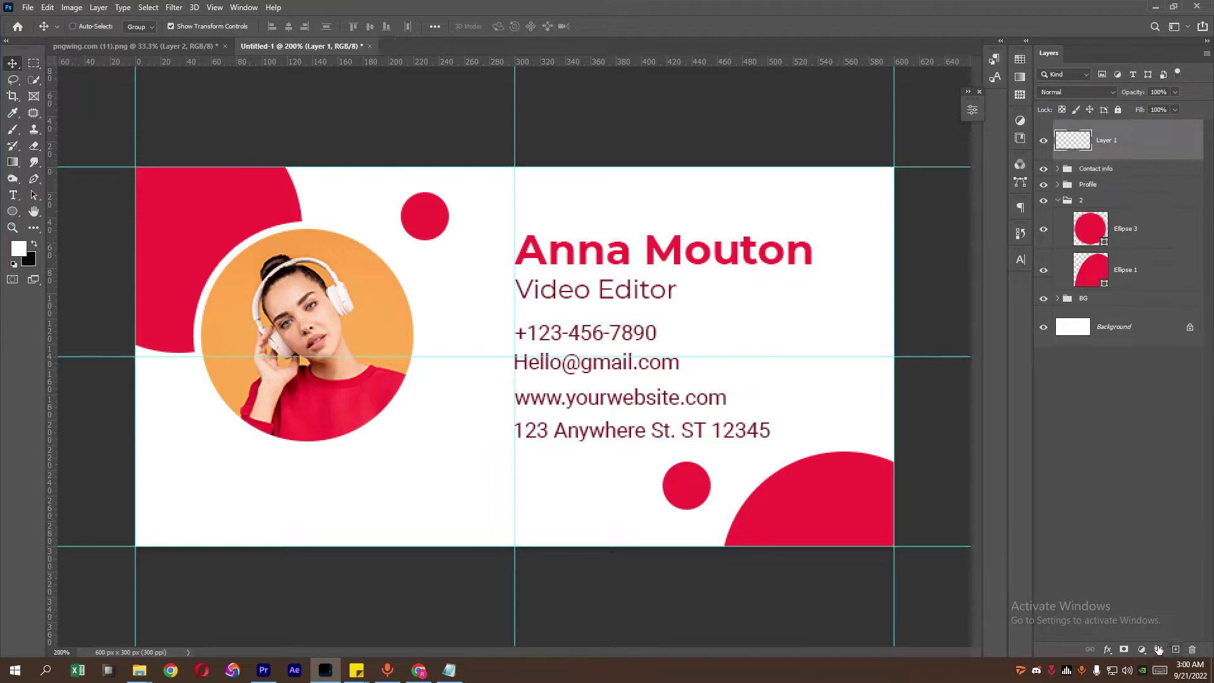
click(194, 47)
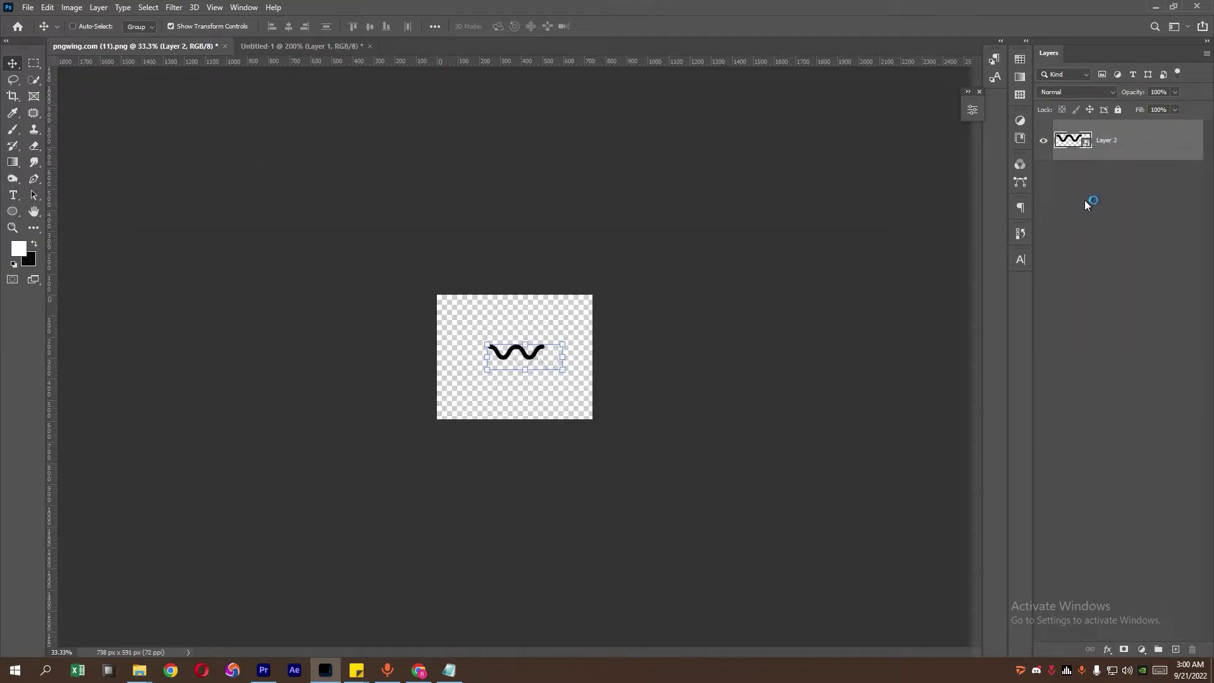
drag(531, 366, 687, 153)
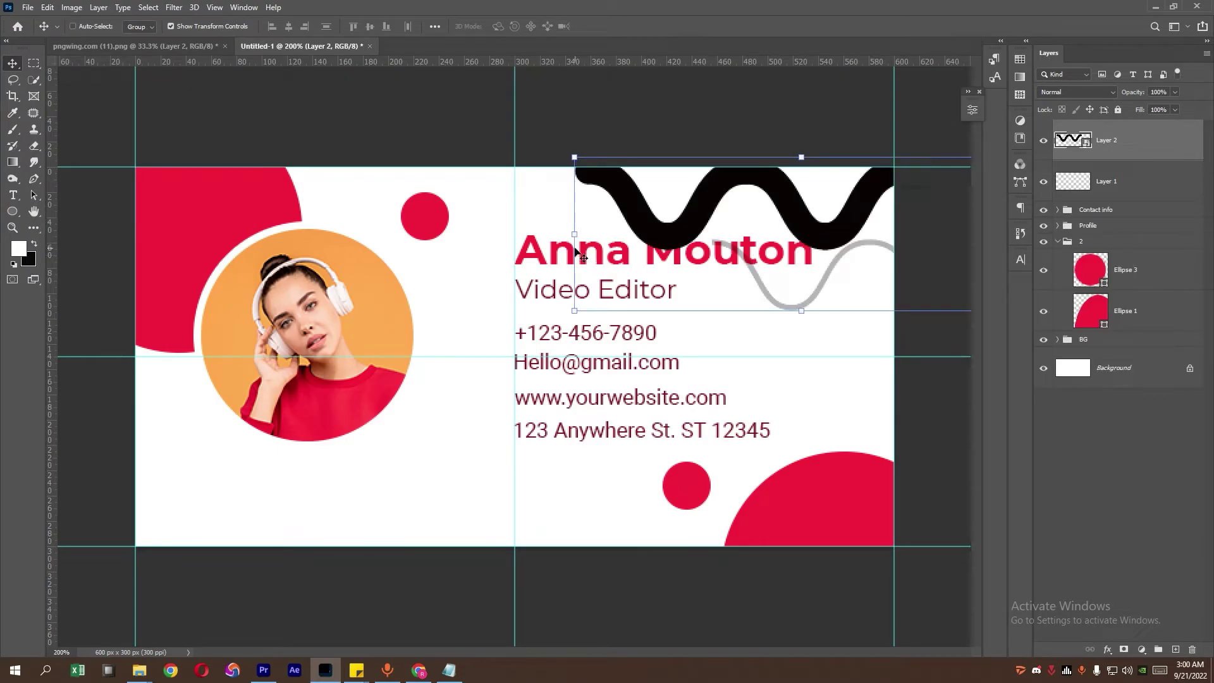
mouse_move(575, 239)
mouse_down()
mouse_move(850, 263)
mouse_move(230, 533)
mouse_up()
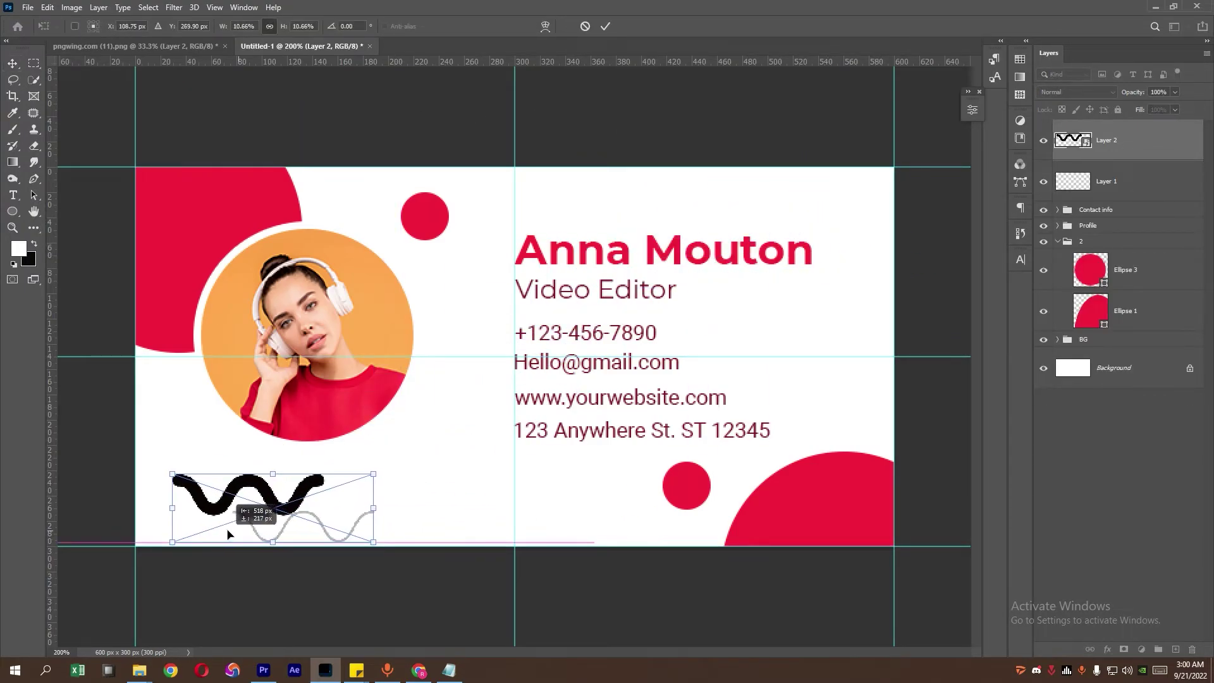
drag(379, 509, 262, 511)
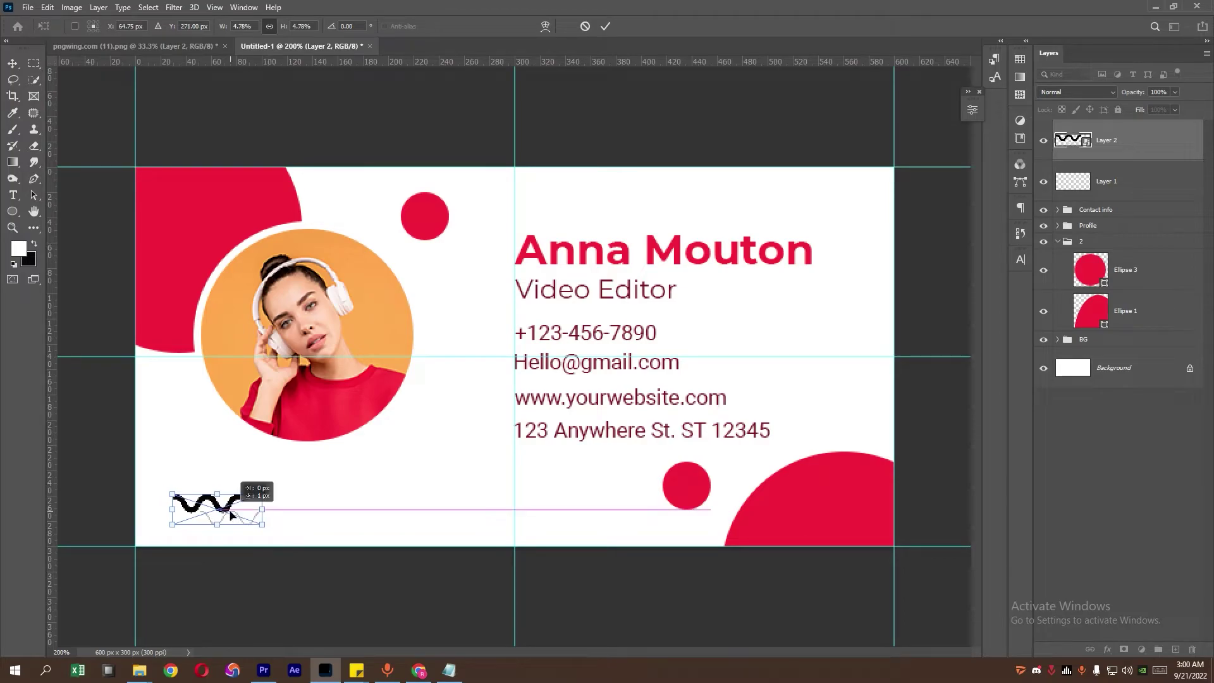
key(Return)
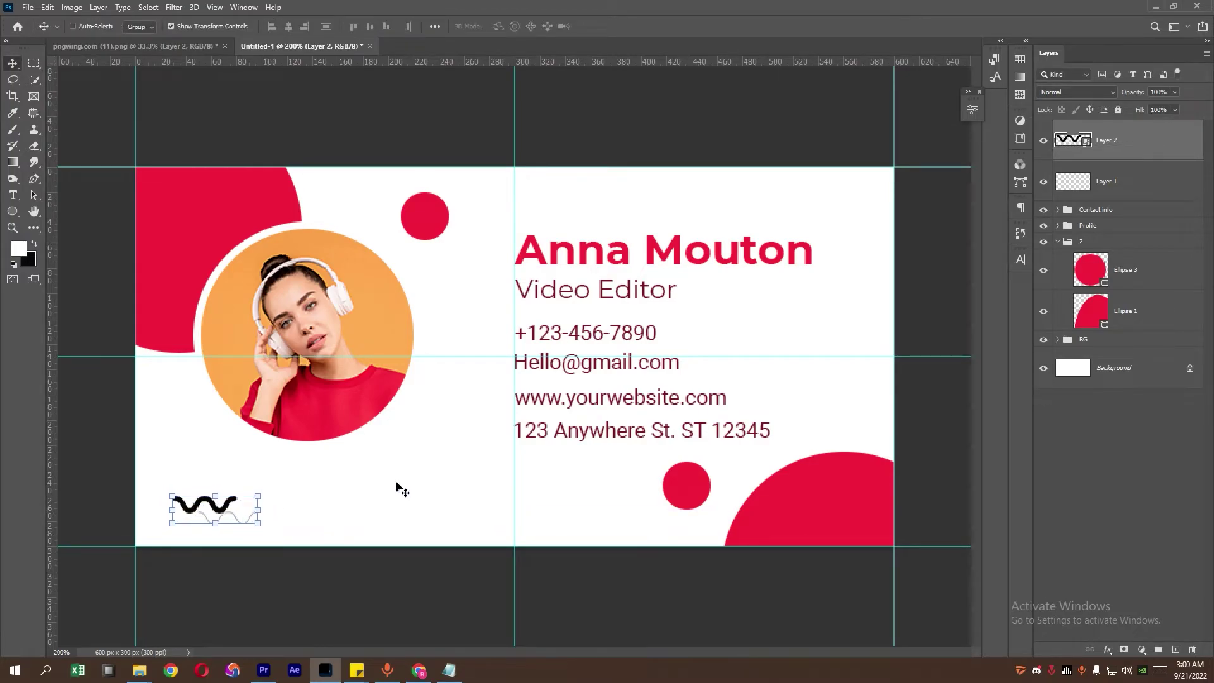
Step: Give the Layer 2 wave a red ee1d35 Color Overlay and nudge it slightly left
double_click(1138, 140)
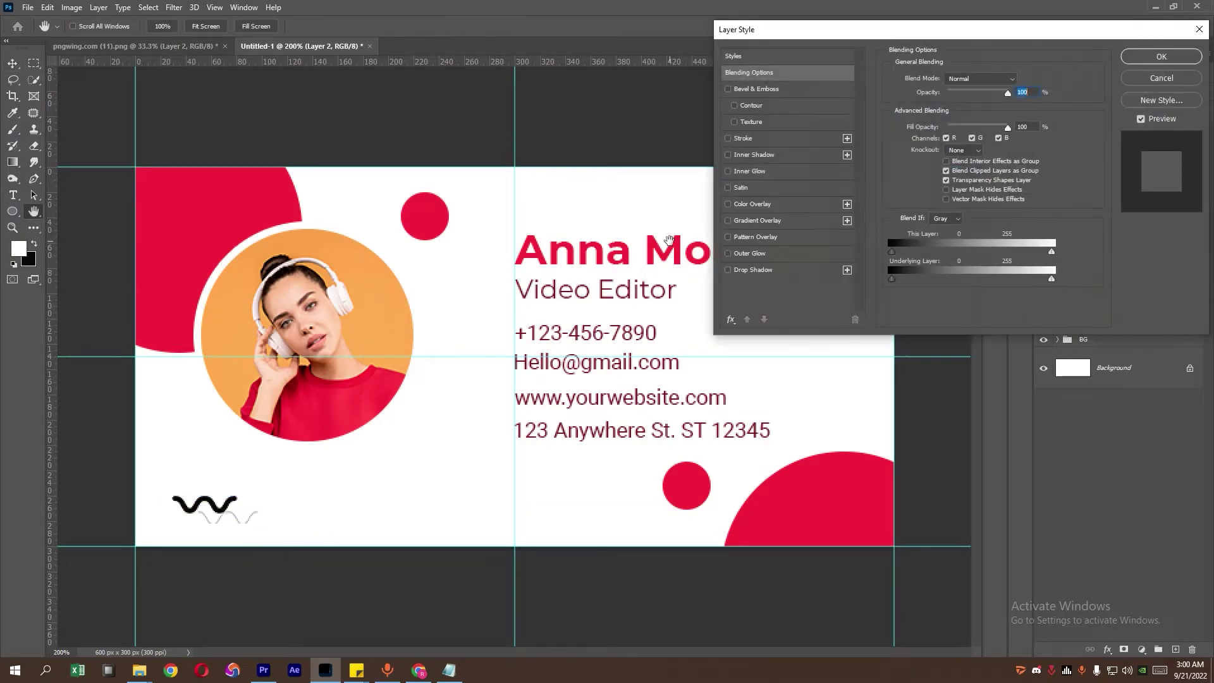
click(728, 220)
click(731, 209)
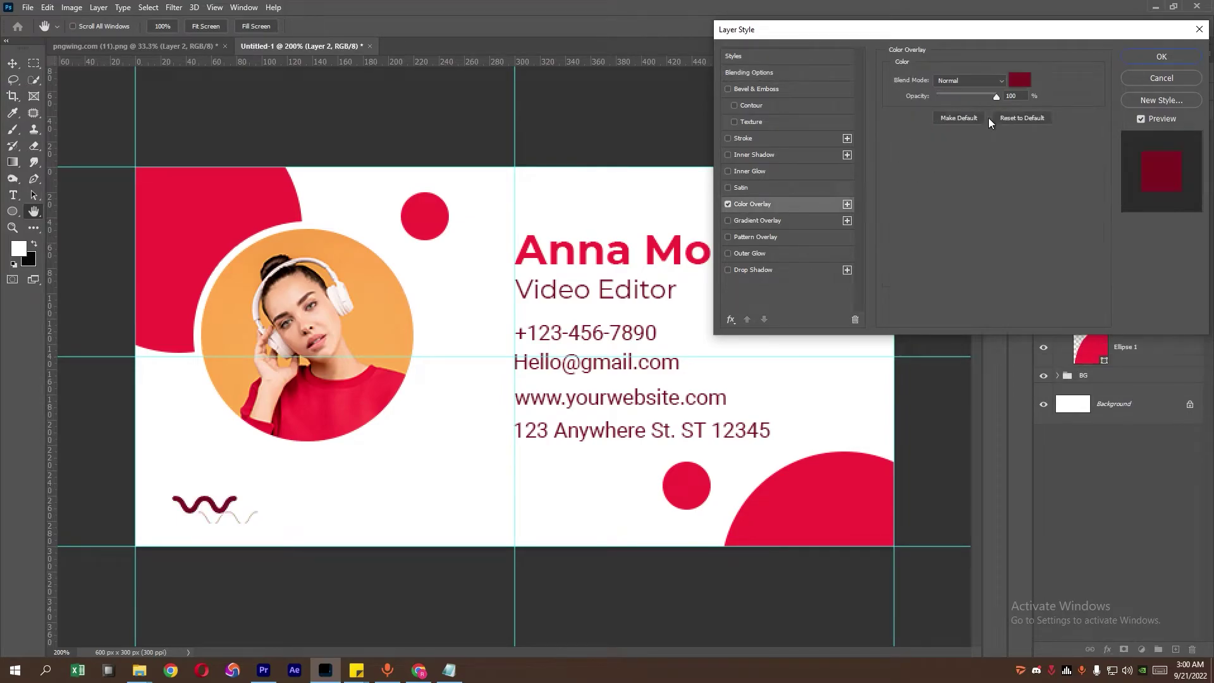
click(1019, 79)
click(240, 196)
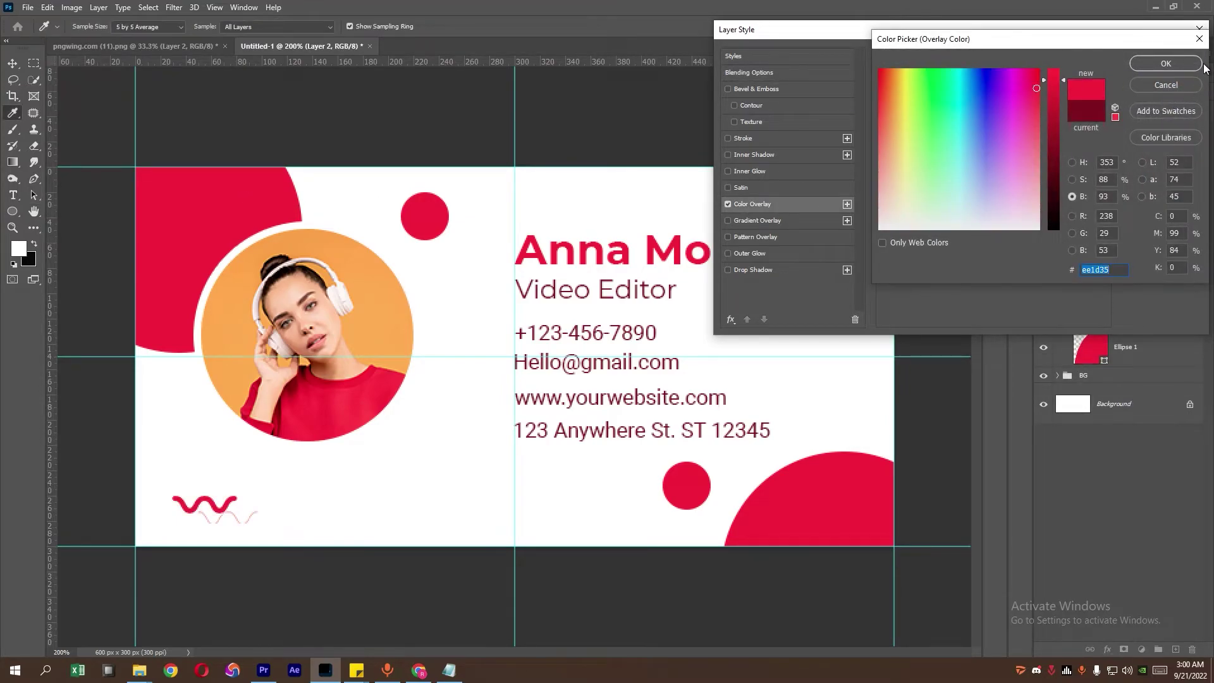
click(1165, 63)
click(1179, 58)
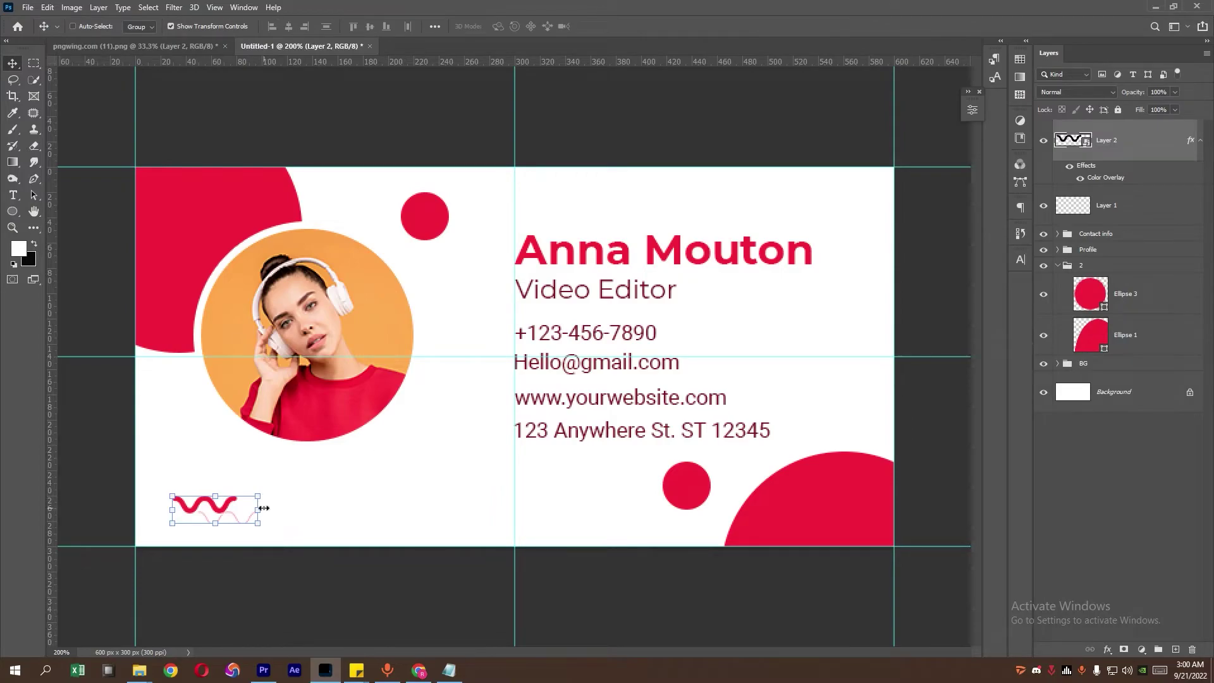
drag(263, 508, 222, 520)
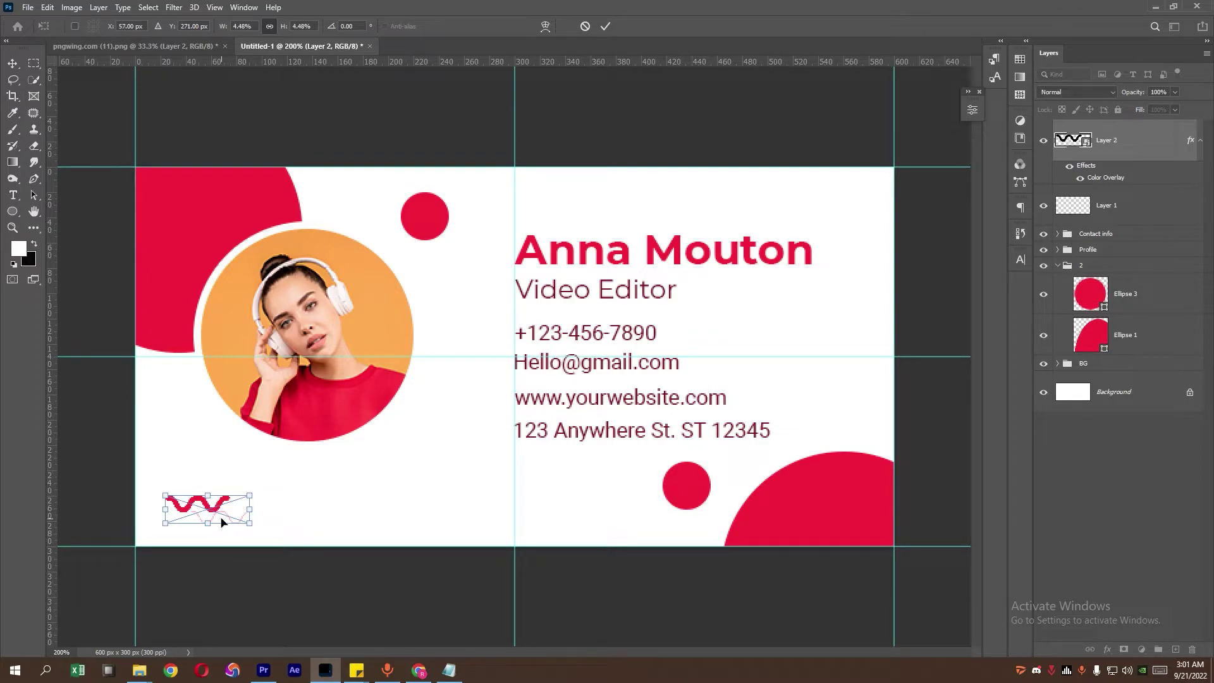
key(Return)
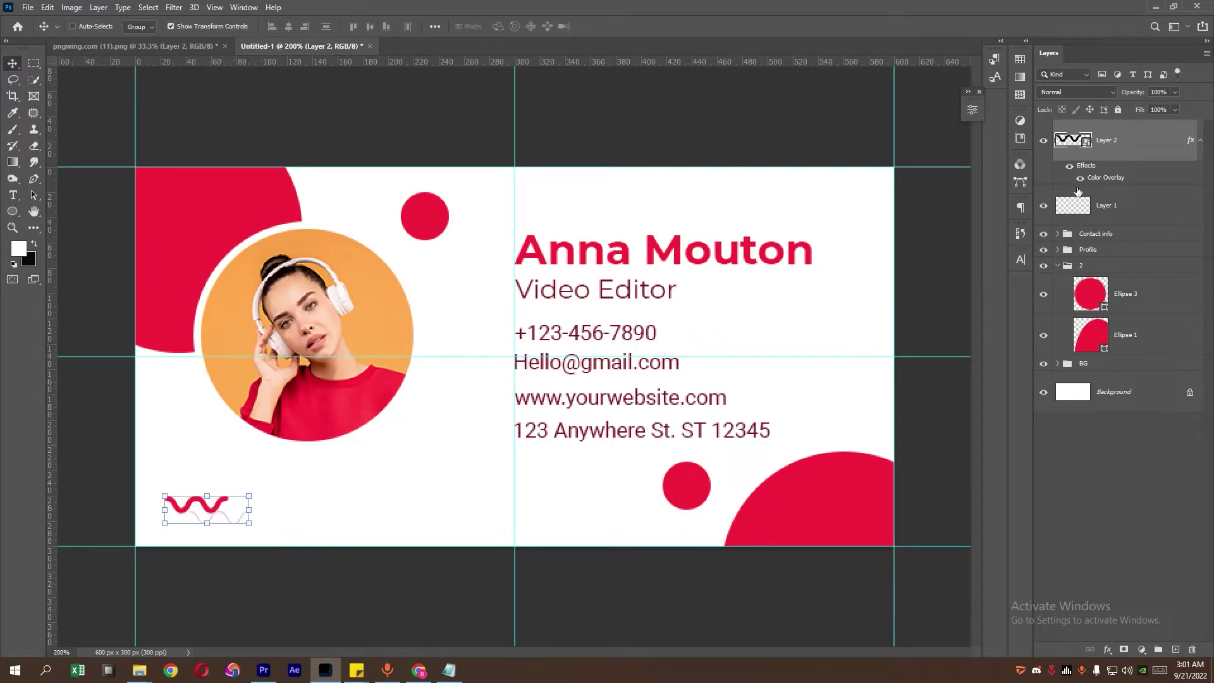
Step: Duplicate Layer 2 and move the wave copy into the top-right corner, nudged left and down
key(ctrl+j)
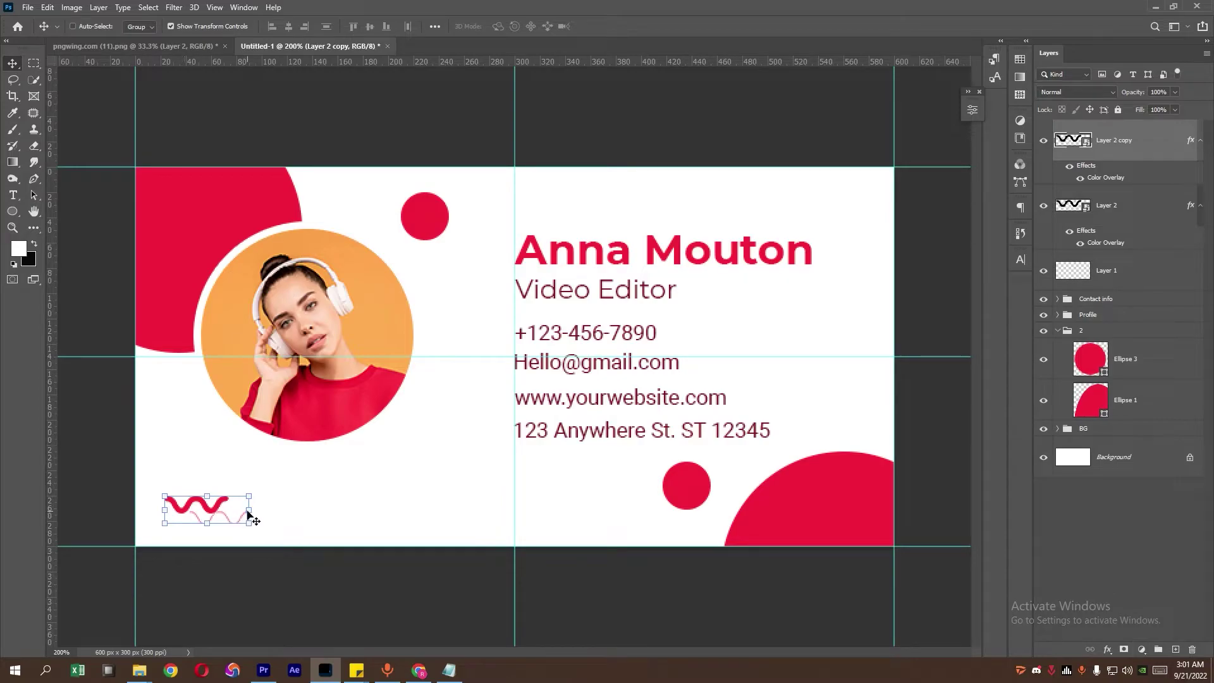
key(ctrl+t)
drag(236, 503, 867, 204)
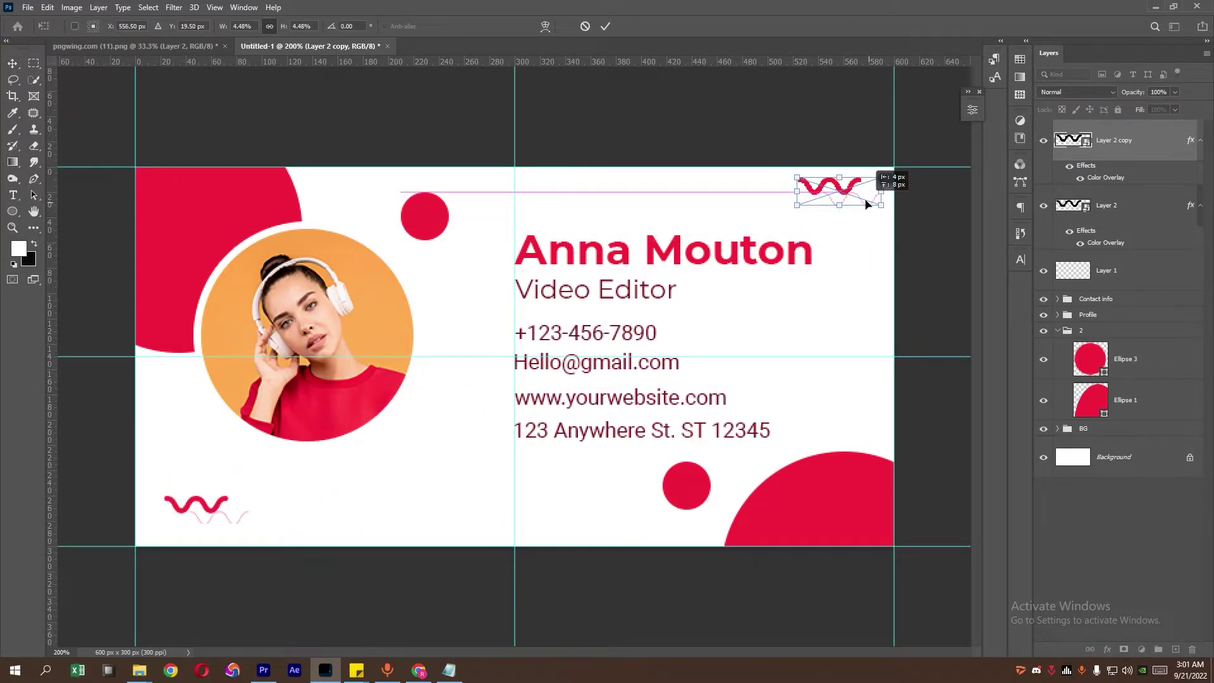
key(Left)
key(Left)
key(Down)
key(Down)
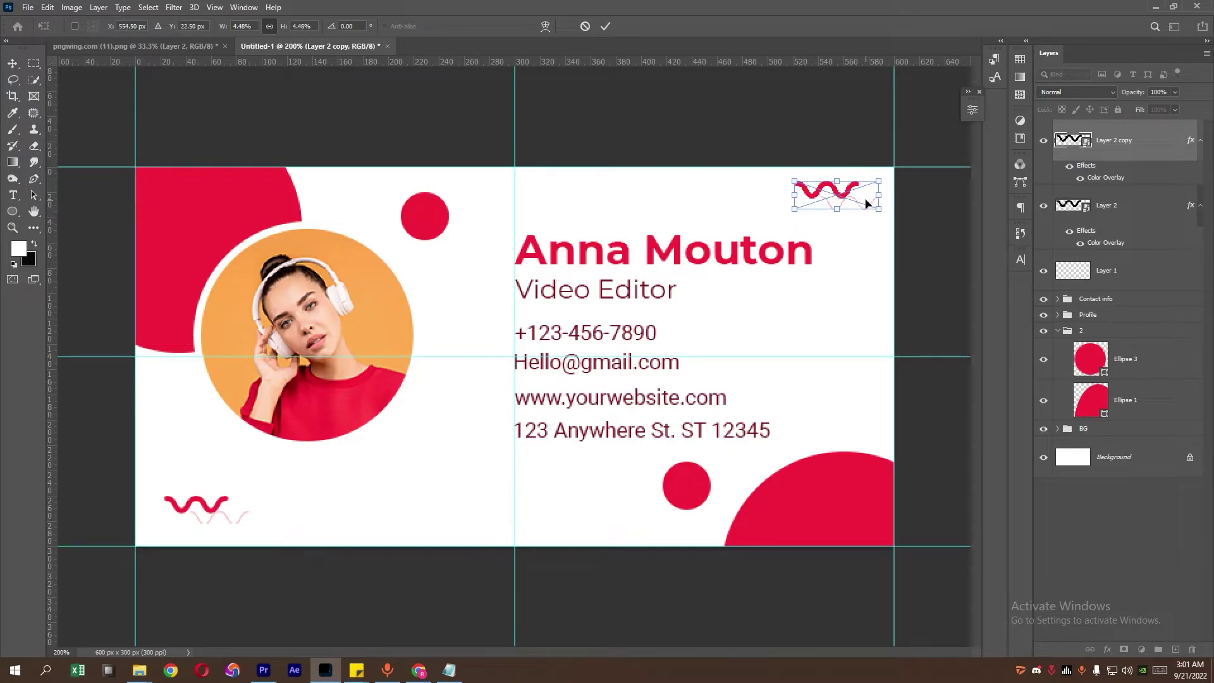
key(Return)
Step: Zoom out to view the whole card and toggle the guides off and back on
key(m)
alt+click(579, 229)
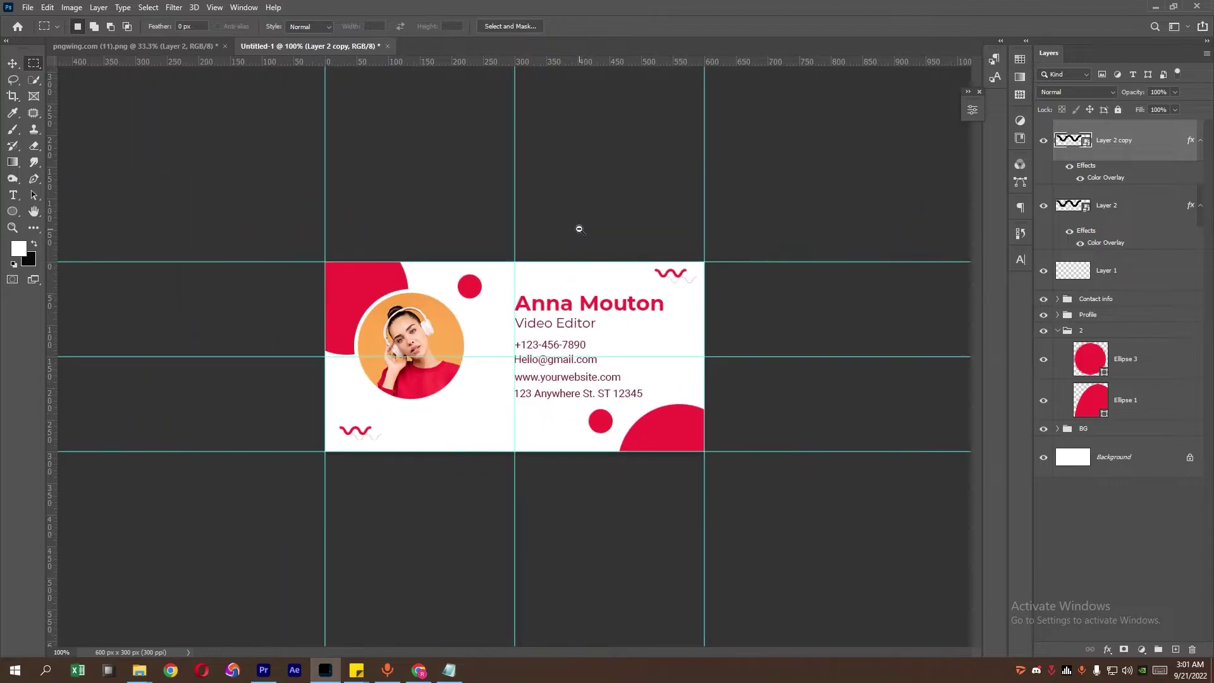
key(ctrl+semicolon)
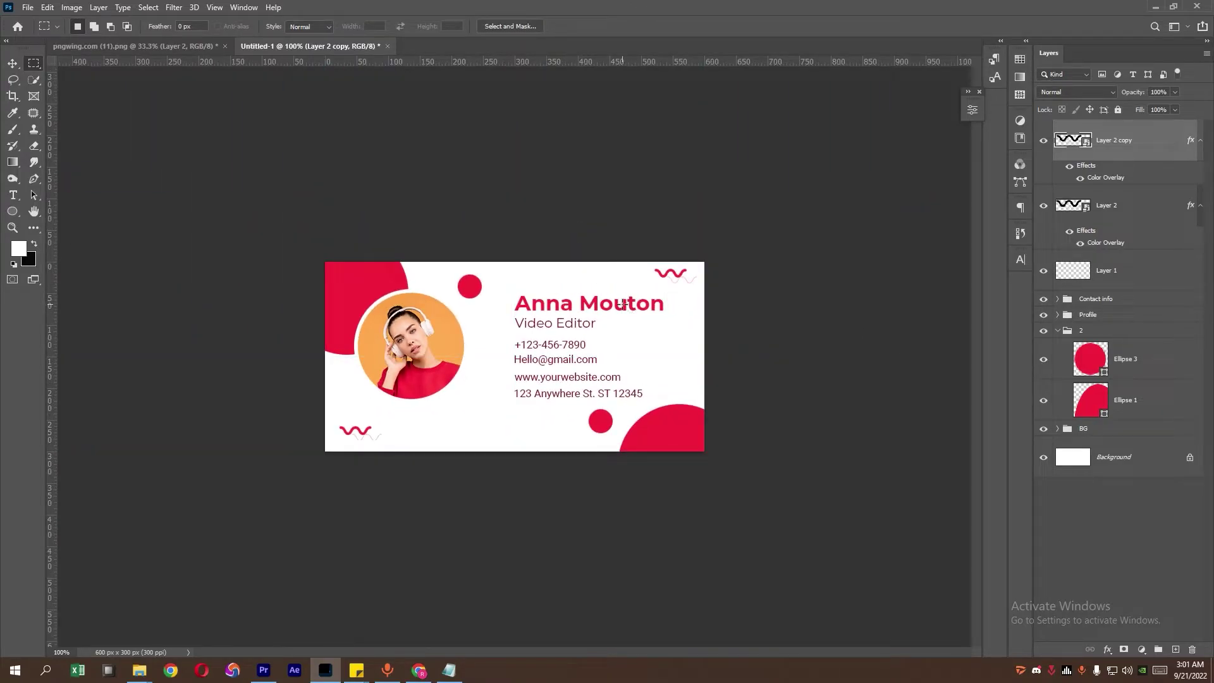
key(ctrl+semicolon)
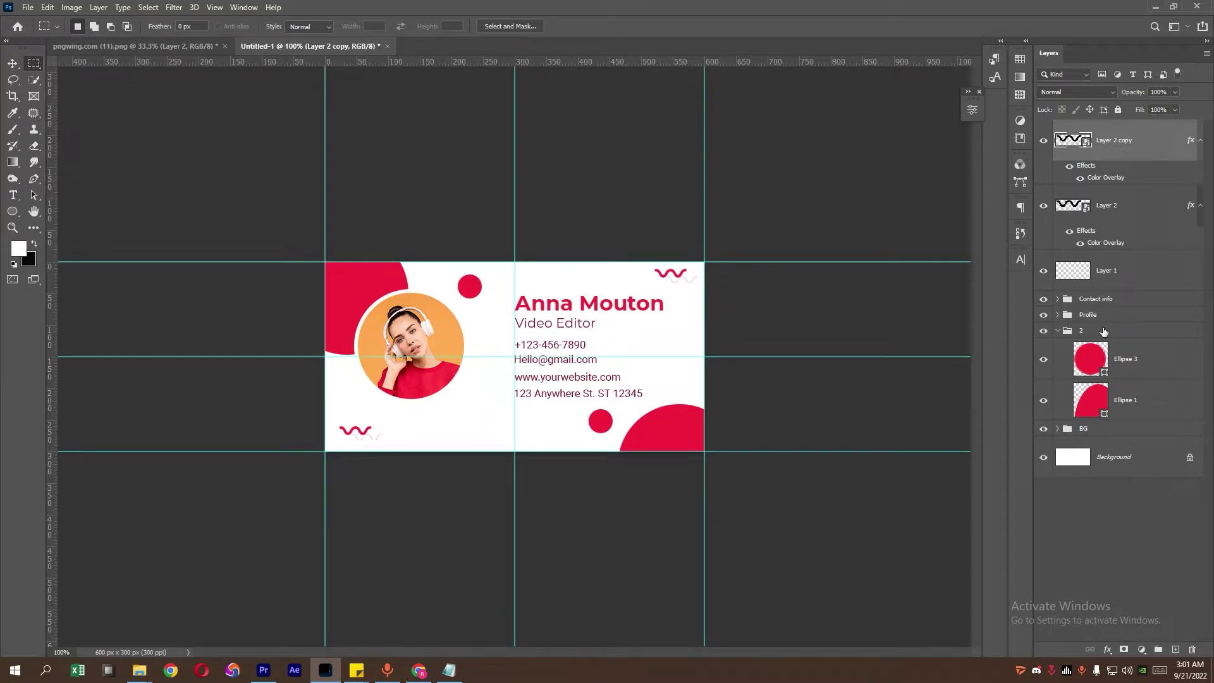
Step: Stamp visible layers into Layer 3, hide the originals, and convert it to a smart object
key(ctrl+shift+alt+e)
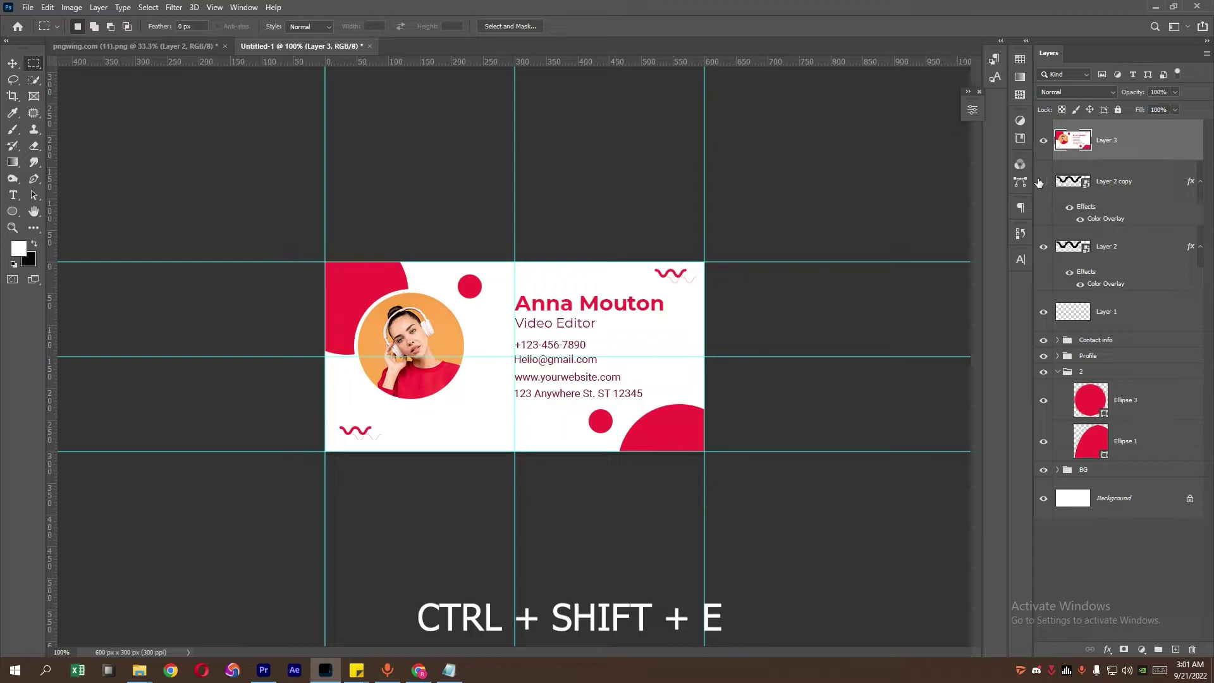
drag(1039, 183, 1043, 329)
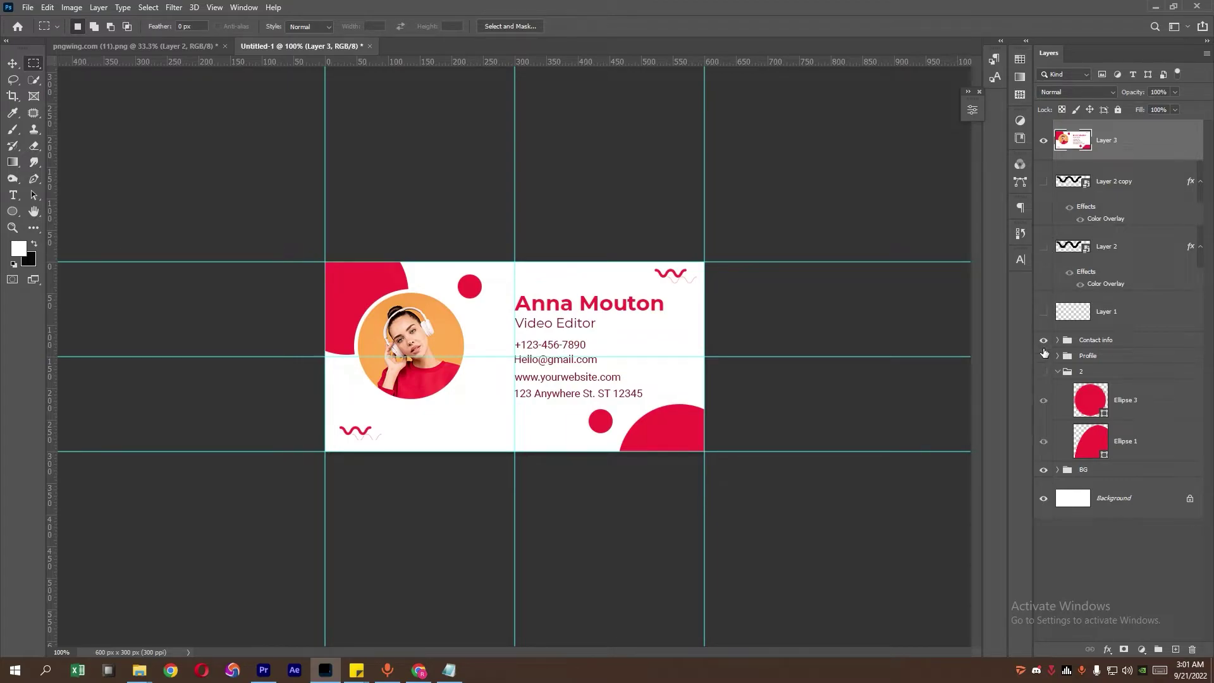
click(1056, 372)
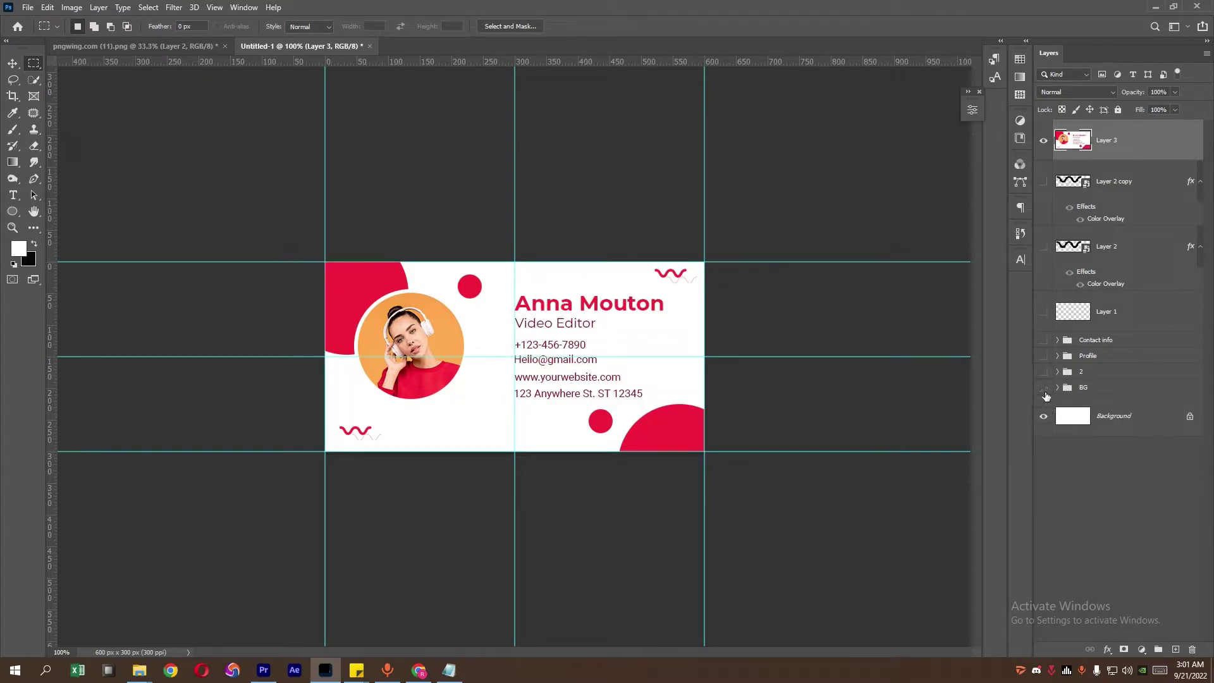
right_click(1136, 148)
click(1074, 299)
ctrl+click(533, 369)
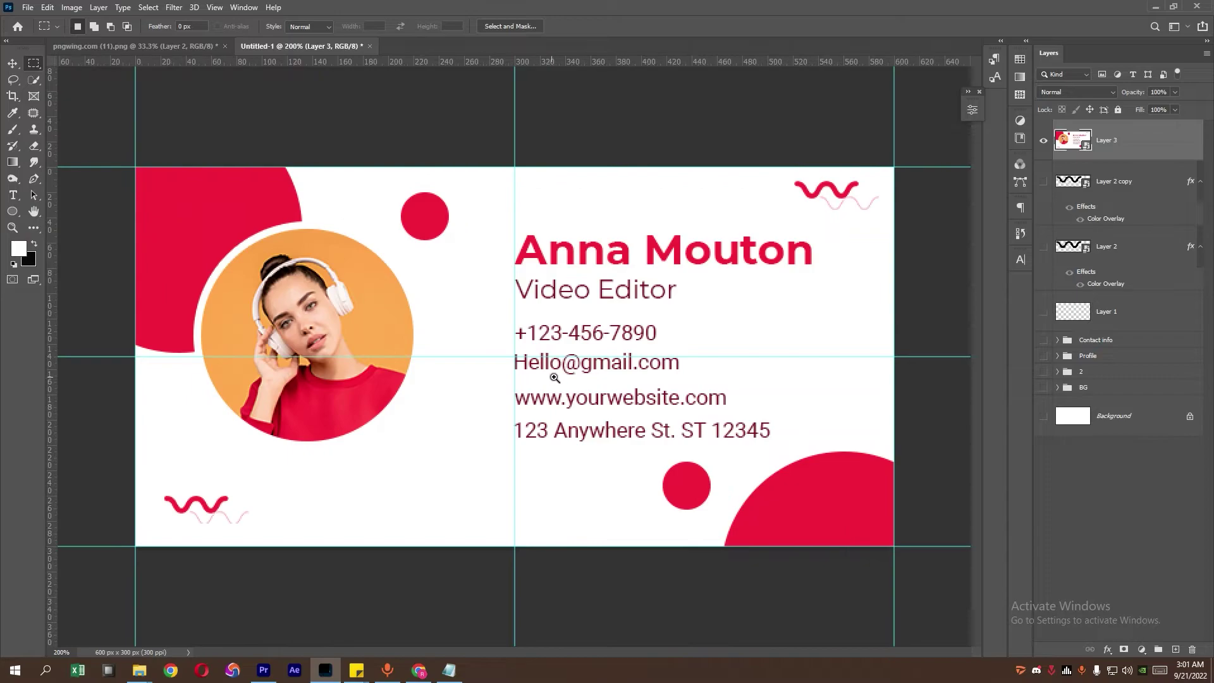
drag(587, 356, 636, 5)
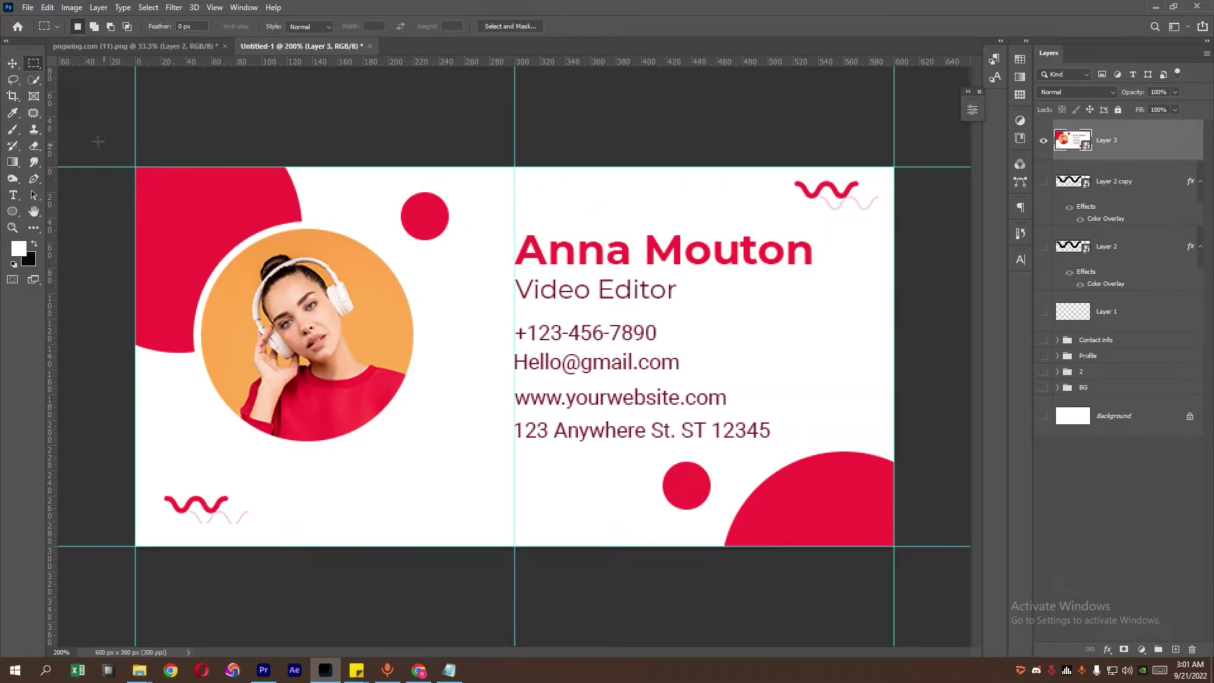
Step: With the Slice Tool, slice the photo side, the name block and the phone row
click(12, 95)
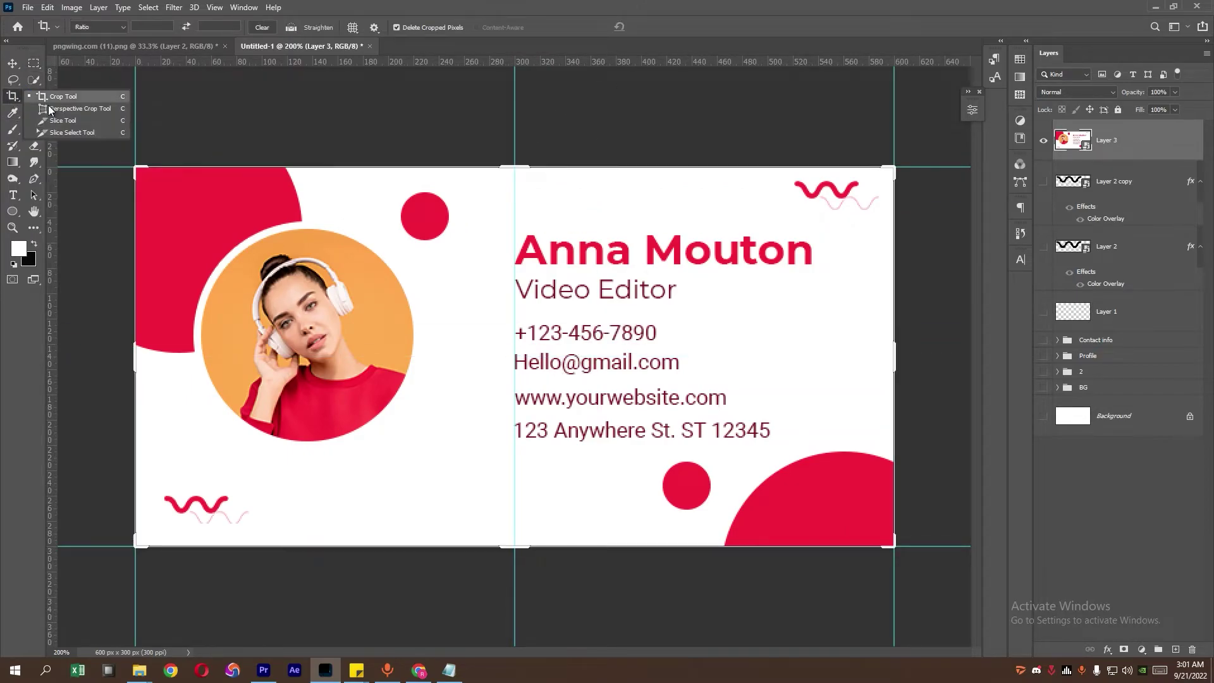
click(63, 121)
drag(144, 165, 505, 545)
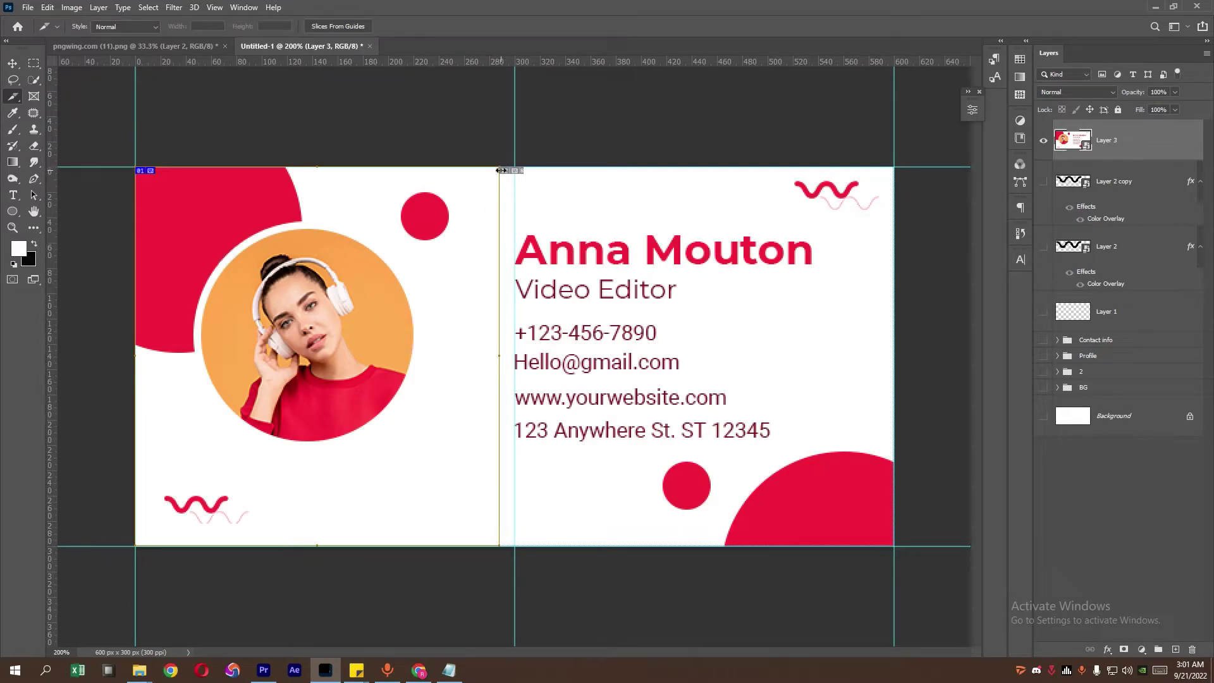
drag(511, 166, 903, 303)
mouse_move(511, 309)
mouse_down()
mouse_move(704, 341)
mouse_move(903, 344)
mouse_up()
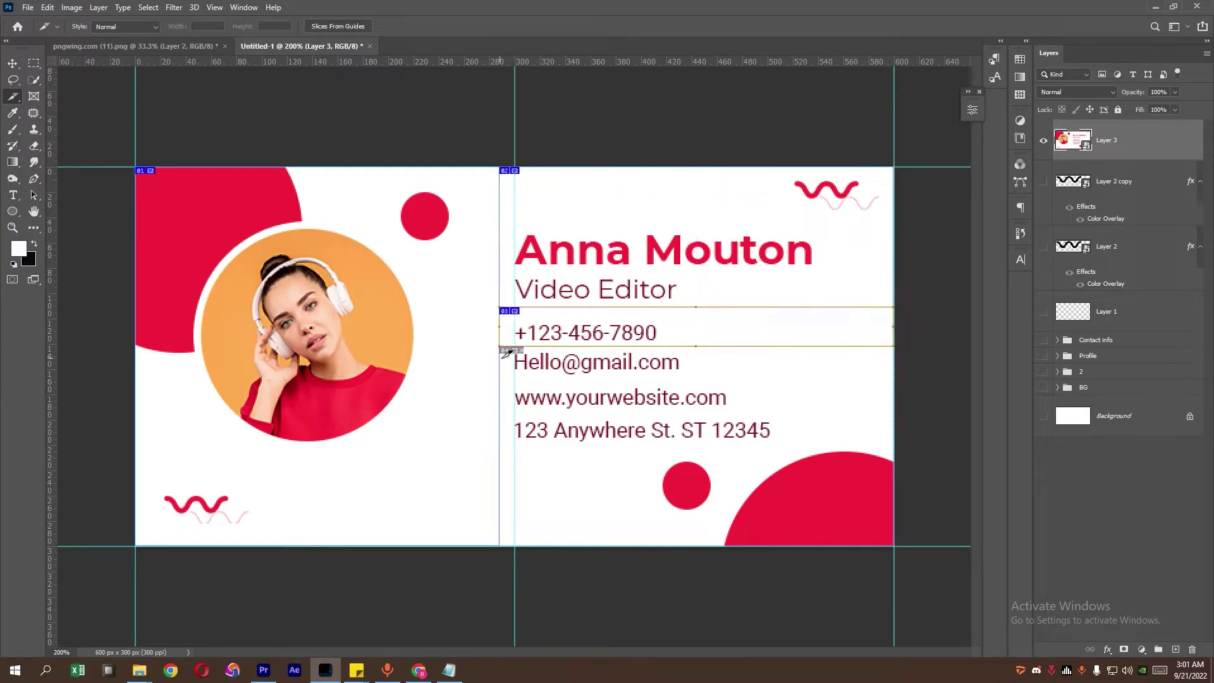
Step: Slice the email, website and address rows and the bottom area of the card
drag(510, 347, 898, 377)
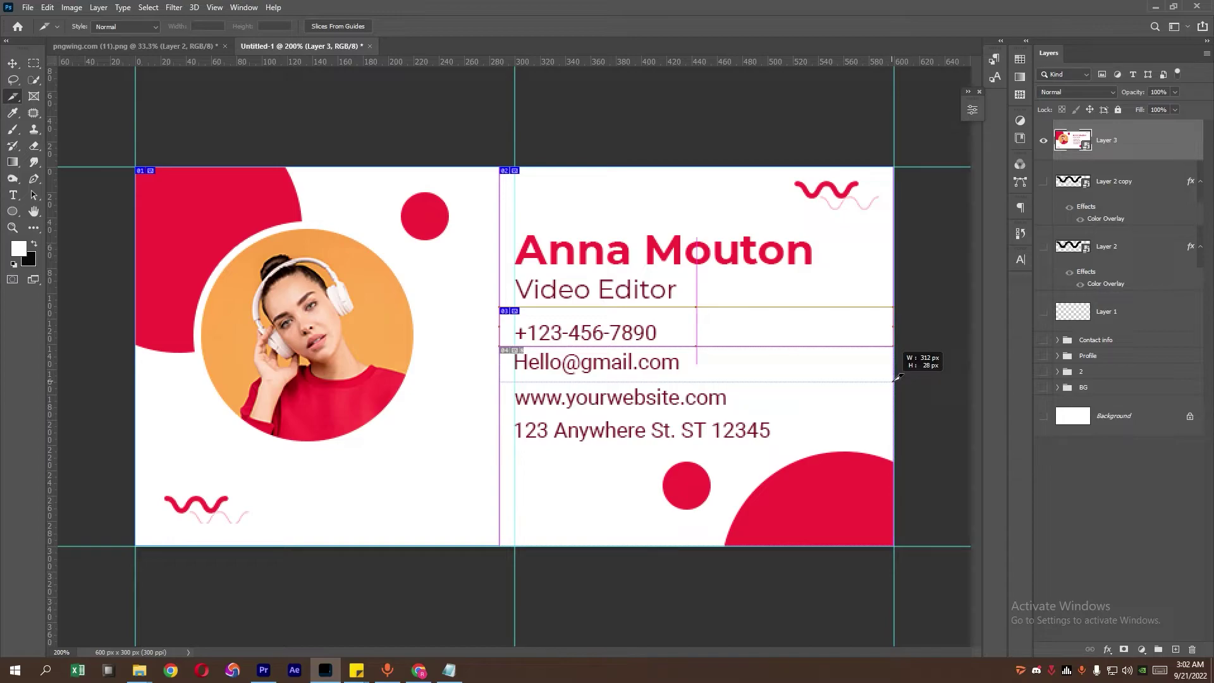
drag(898, 378, 898, 379)
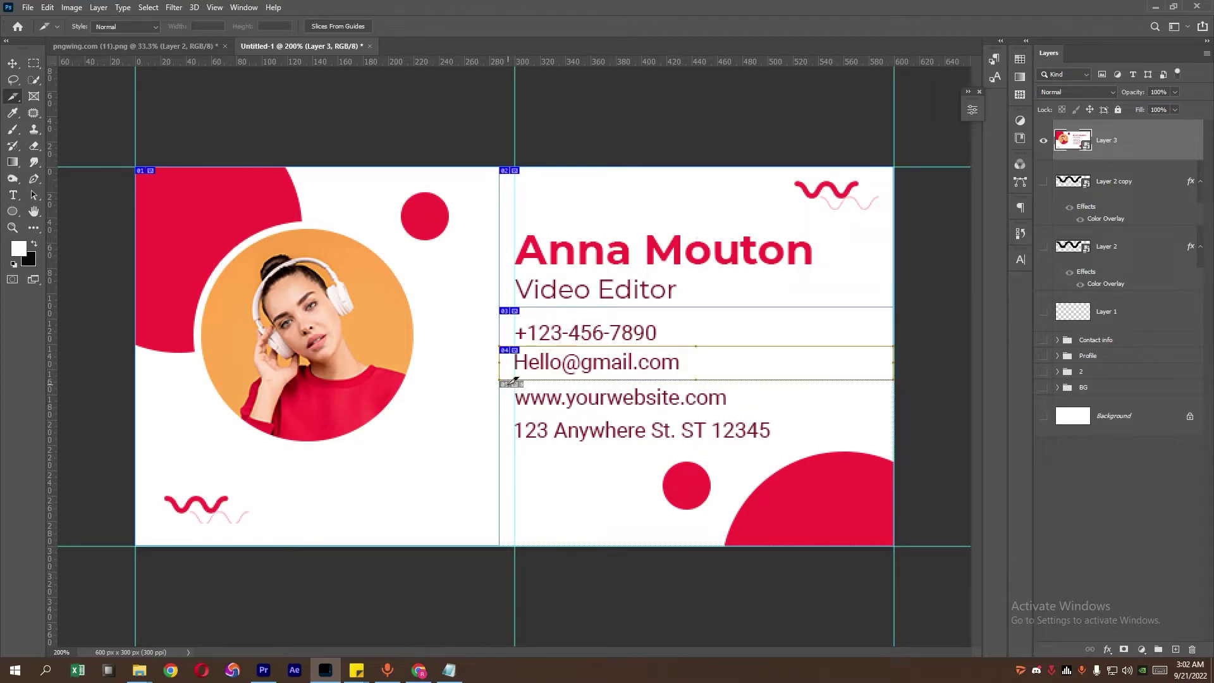
drag(512, 382, 899, 413)
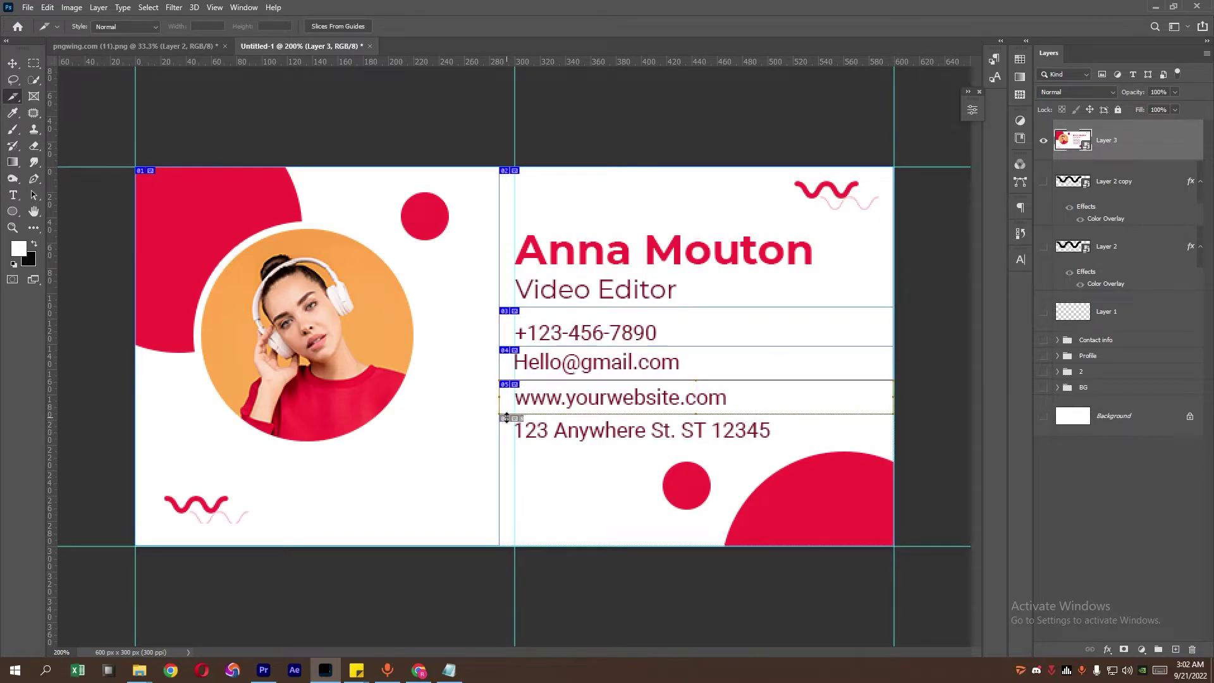
mouse_move(508, 416)
mouse_down()
mouse_move(903, 444)
mouse_move(883, 446)
mouse_up()
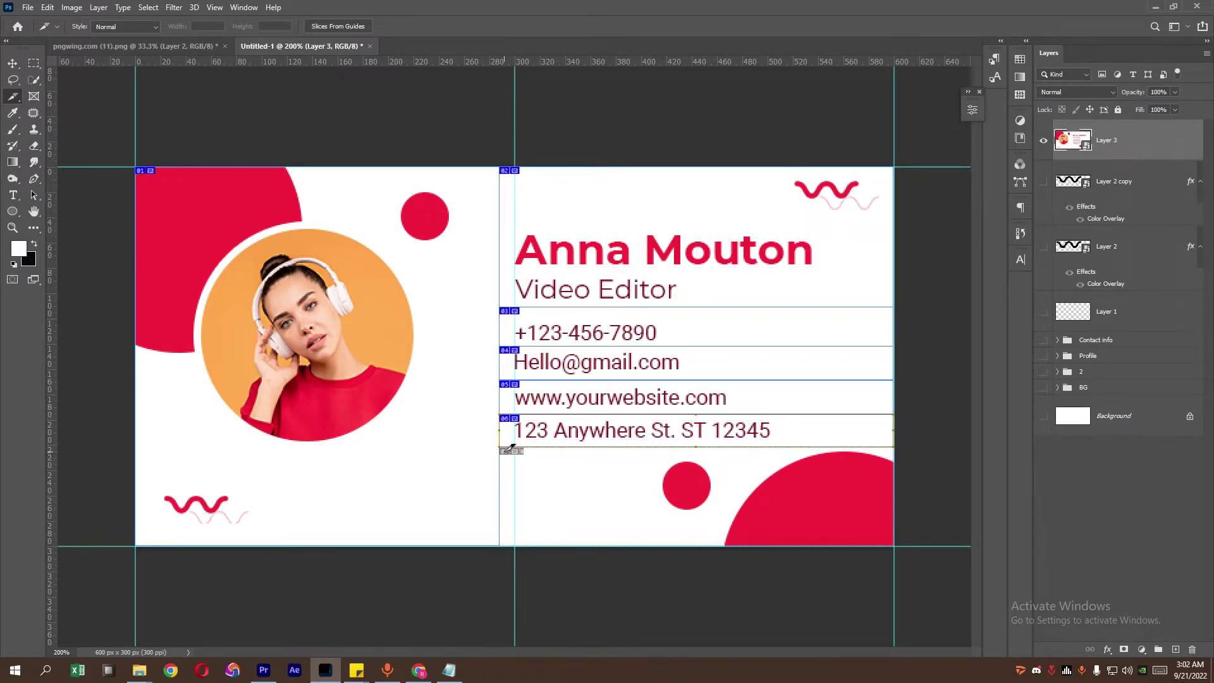
drag(511, 446, 918, 545)
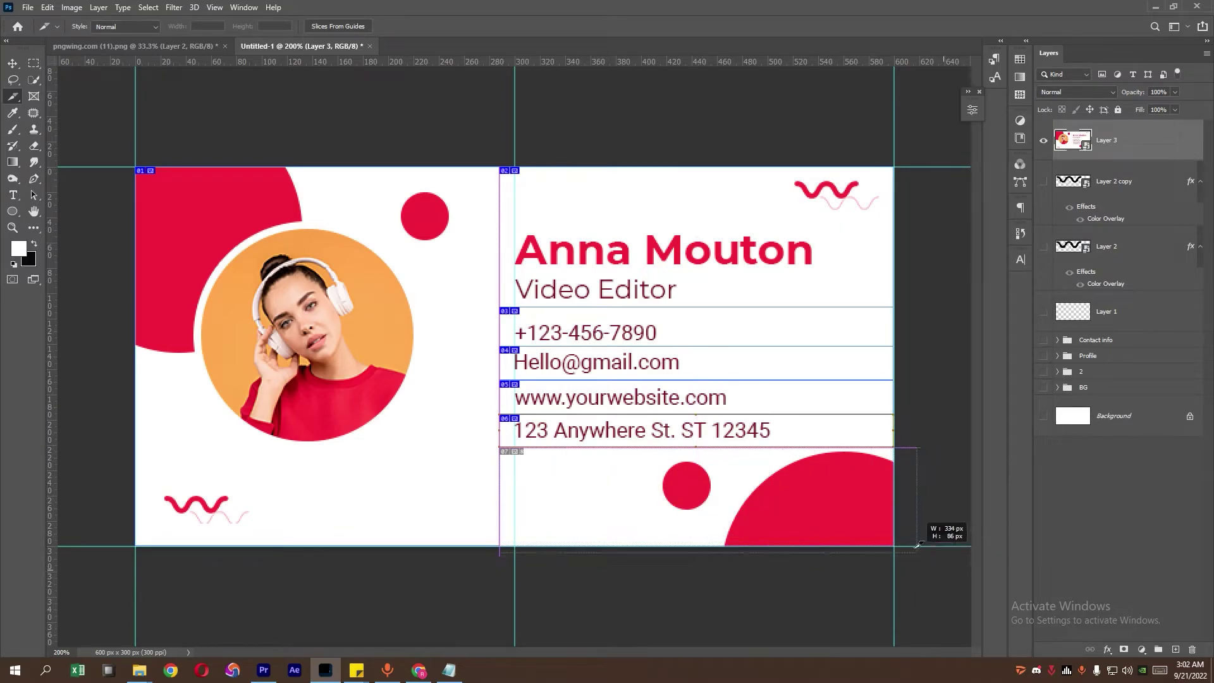
drag(918, 545, 919, 545)
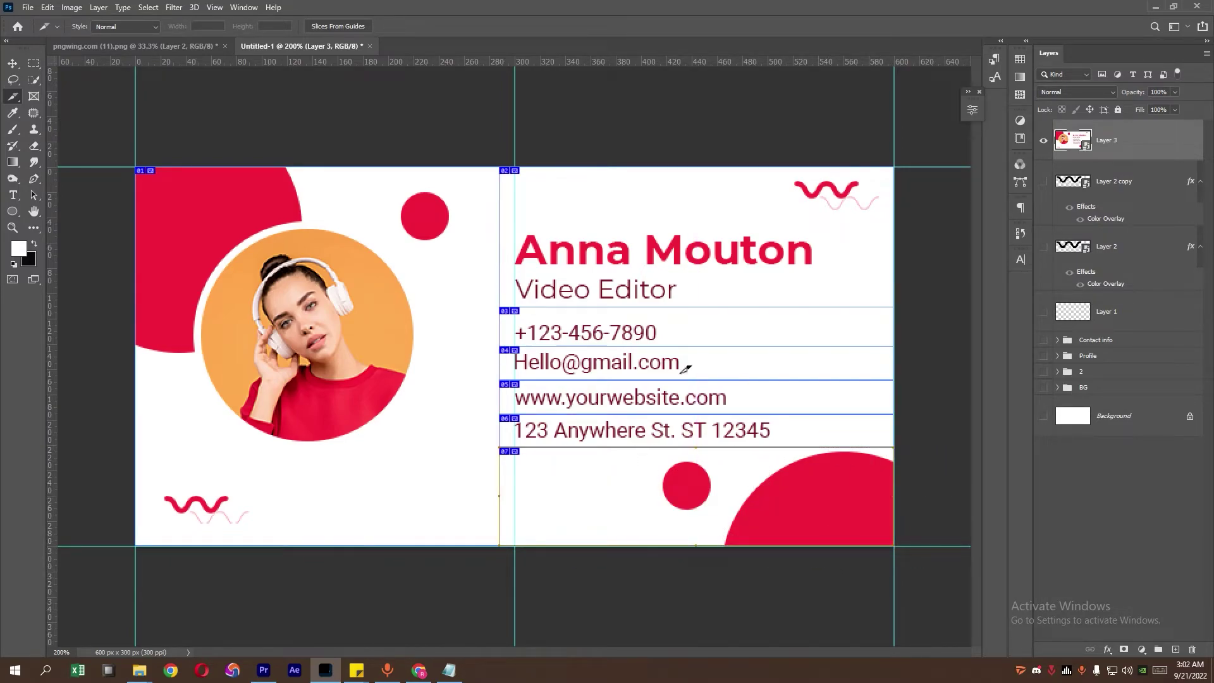
Step: Name the photo slice Profile and the name block slice Name
right_click(406, 283)
click(429, 298)
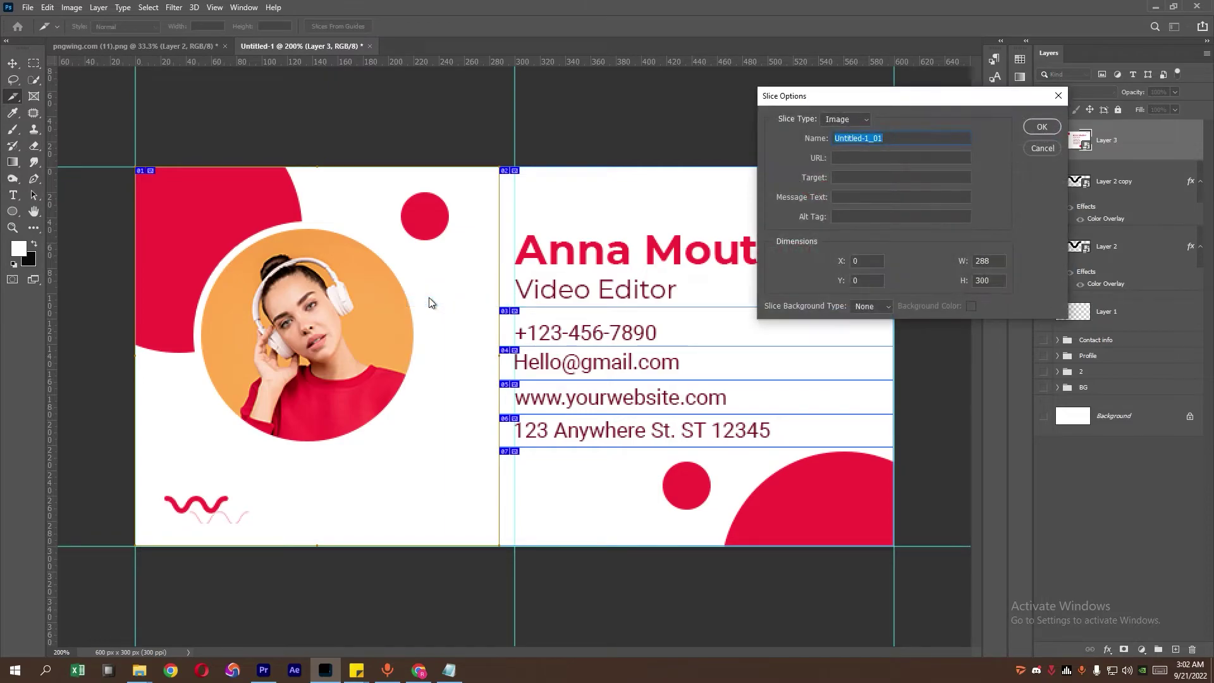
text(N)
text(Pro)
text(e)
key(Return)
right_click(642, 200)
click(662, 226)
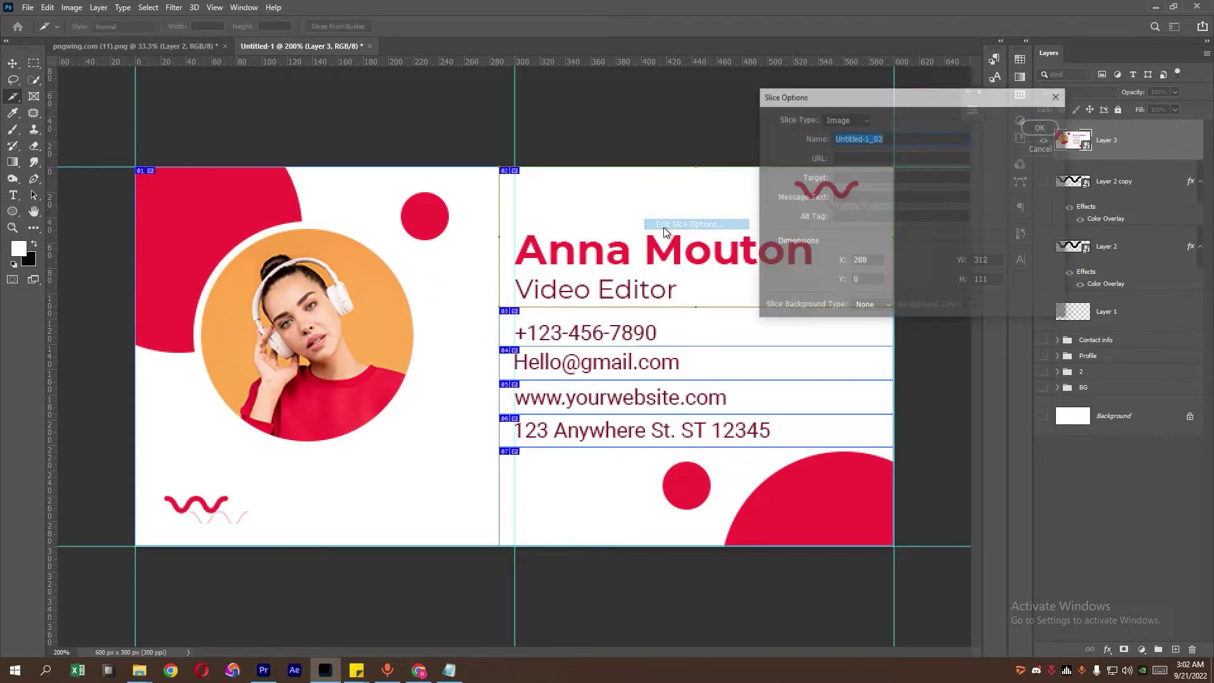
text(Name)
key(Return)
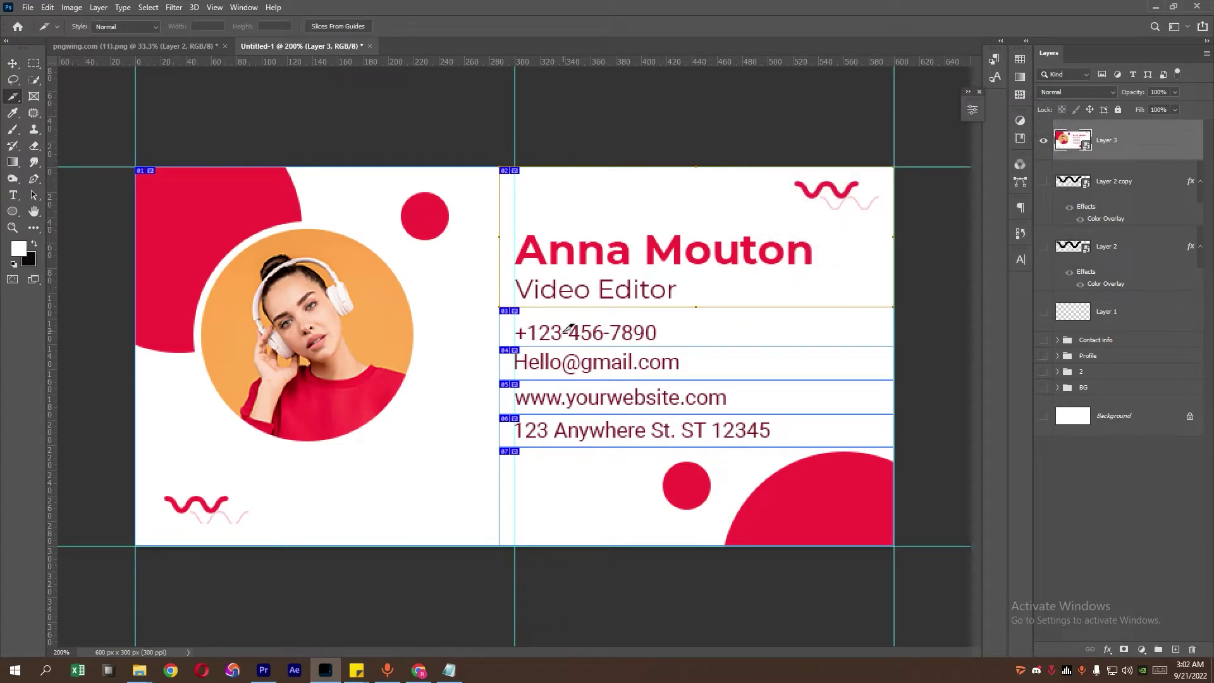
Step: Name the phone slice 'phone' and link it to a tel: phone number
right_click(570, 328)
click(578, 344)
text(t)
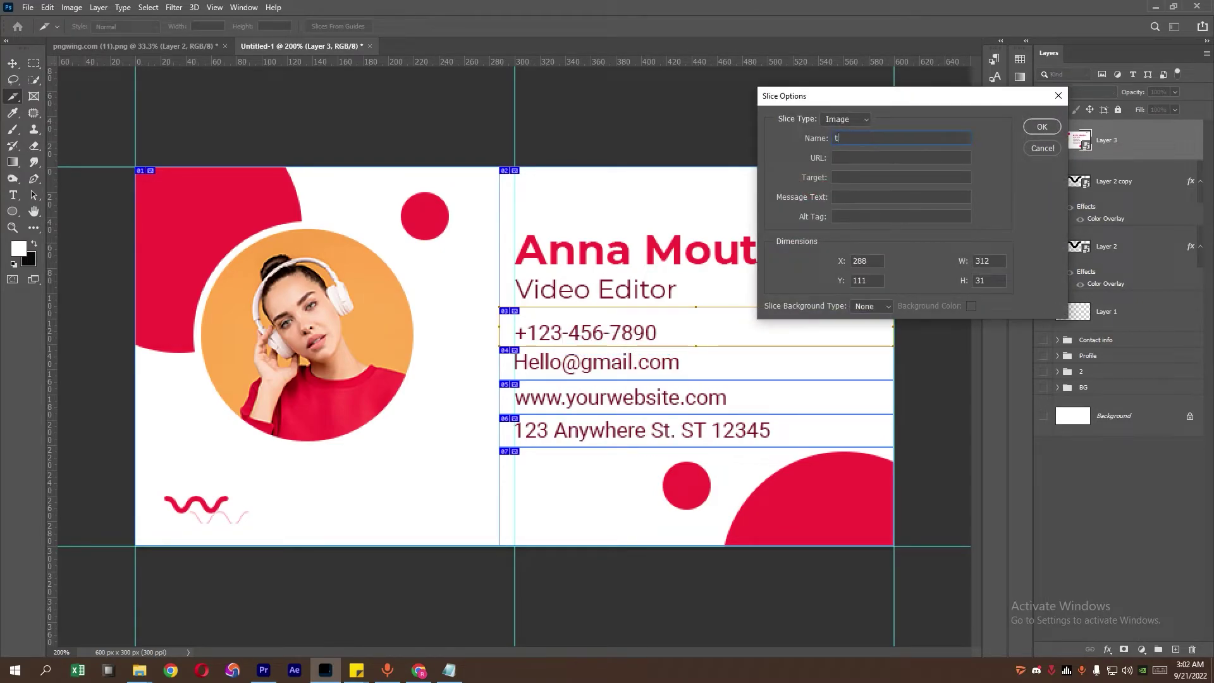
key(BackSpace)
text(phone)
key(Tab)
text(tel: +123)
text(-234-532)
click(1041, 126)
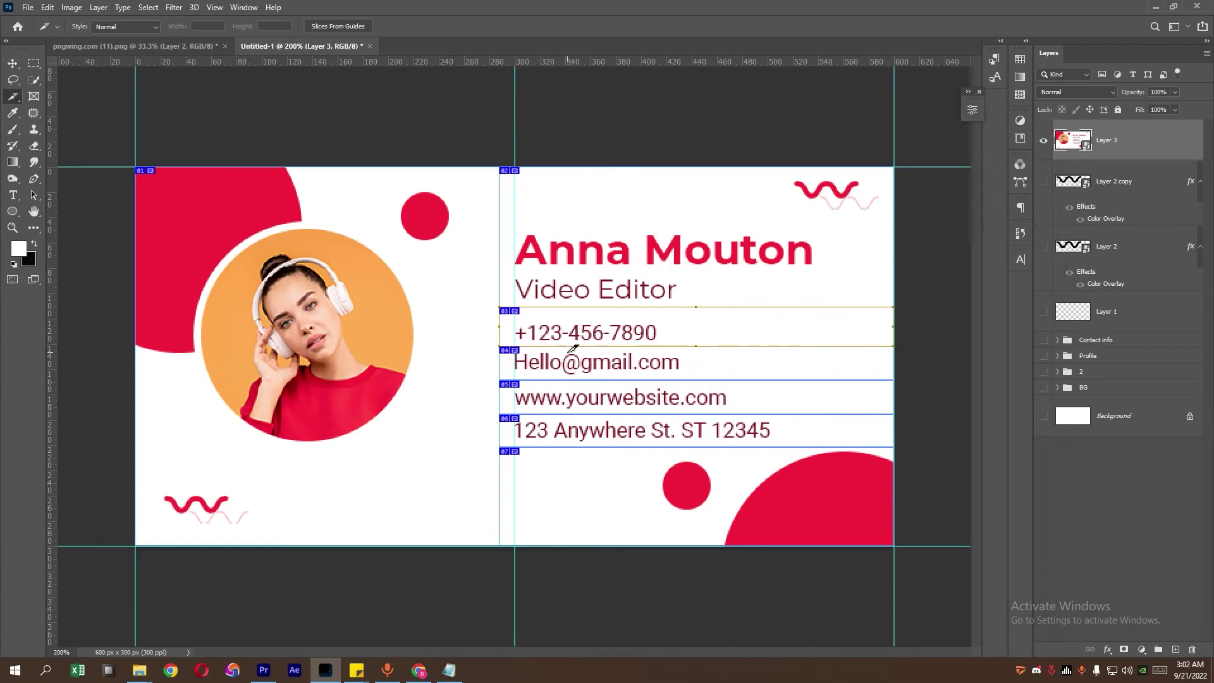
Step: Name the email and website slices Email and website, with their links
right_click(579, 366)
click(593, 380)
text(Email)
key(Tab)
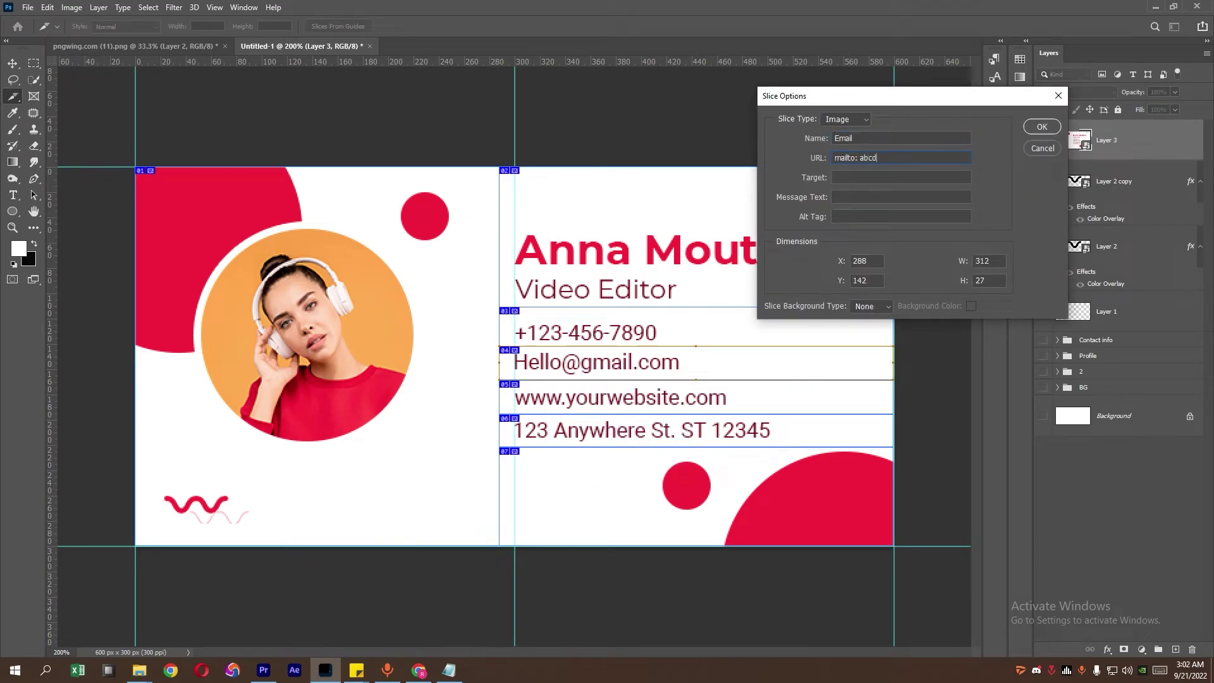
click(1042, 127)
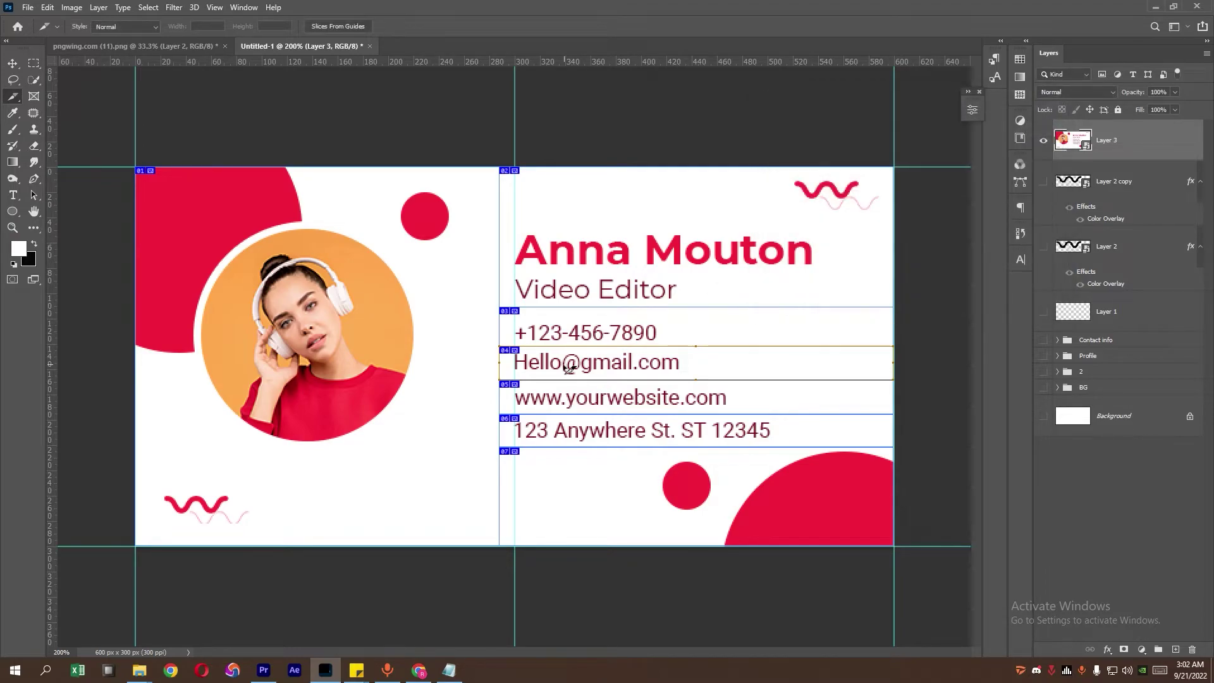
right_click(572, 392)
click(582, 419)
text(website)
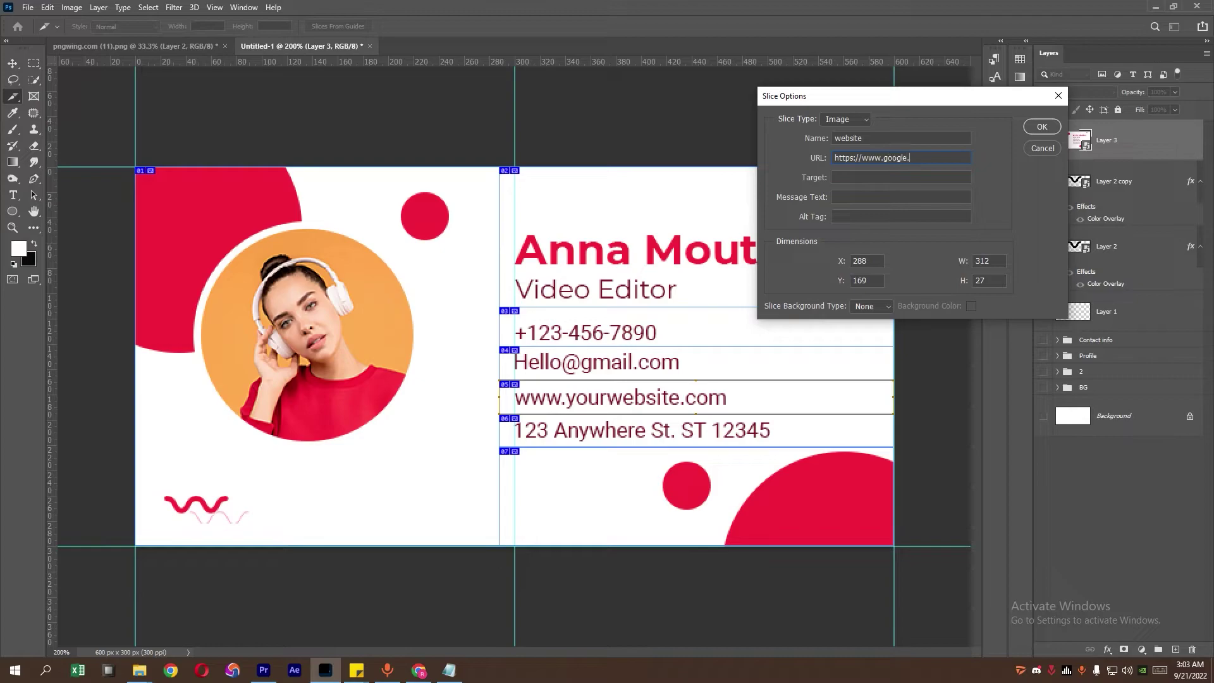
click(1042, 126)
Step: Name the address slice 'address' and the bottom slice BG
right_click(596, 425)
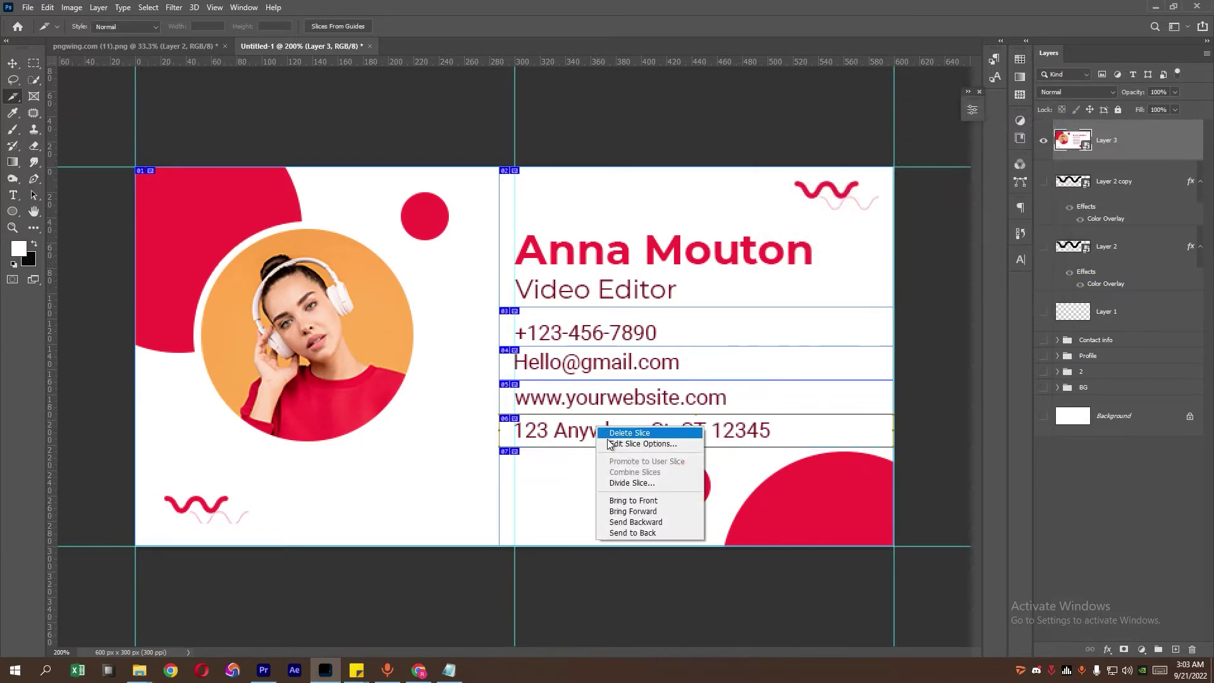
click(607, 439)
text(addre)
key(Return)
right_click(626, 463)
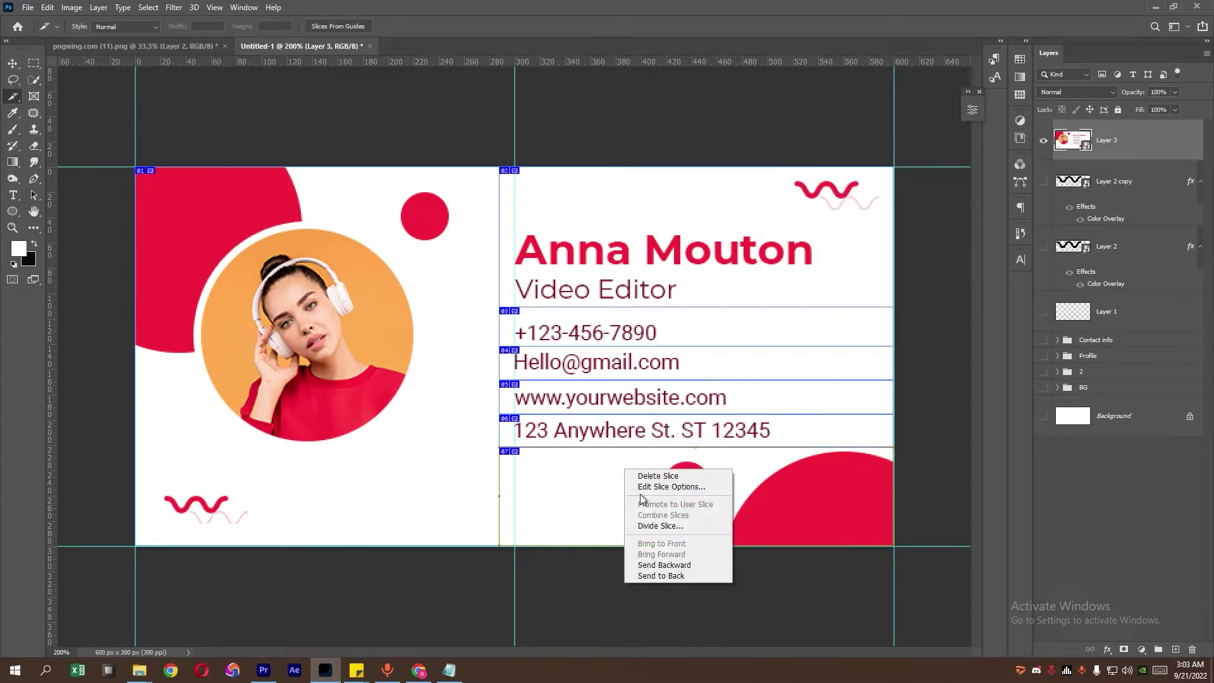
click(648, 485)
text(BG)
key(Return)
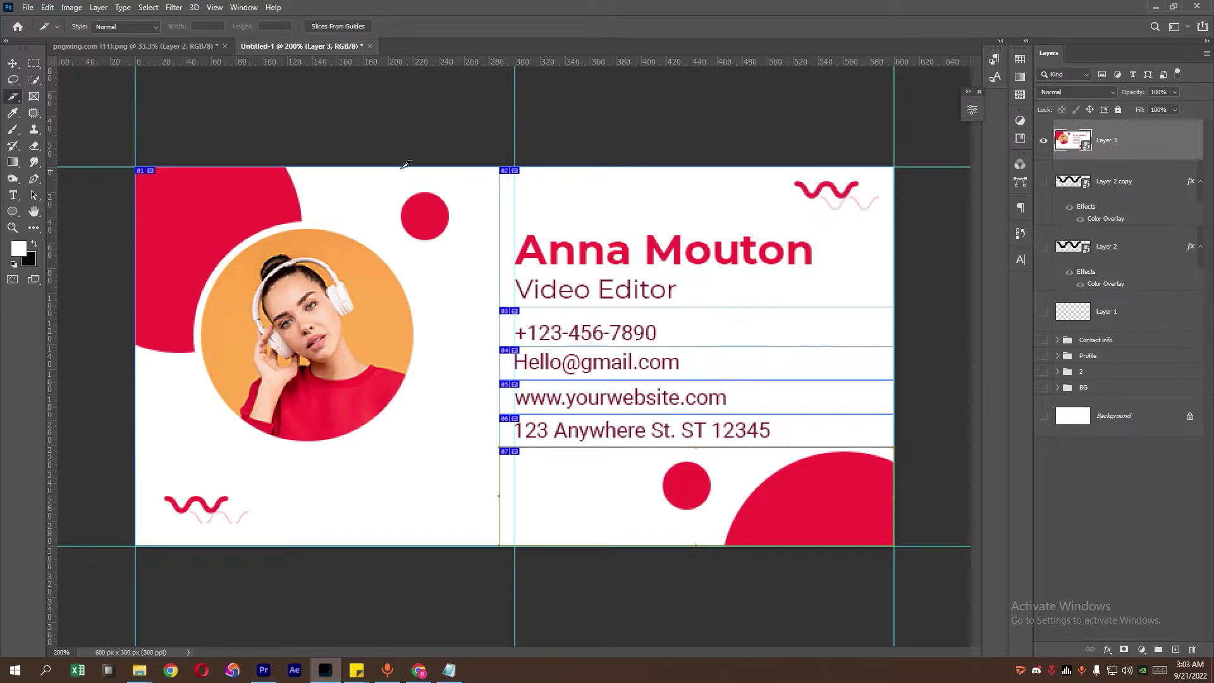
Step: Export via Save for Web (Legacy) as PNG-24 and preview it in the browser
click(28, 7)
mouse_move(42, 190)
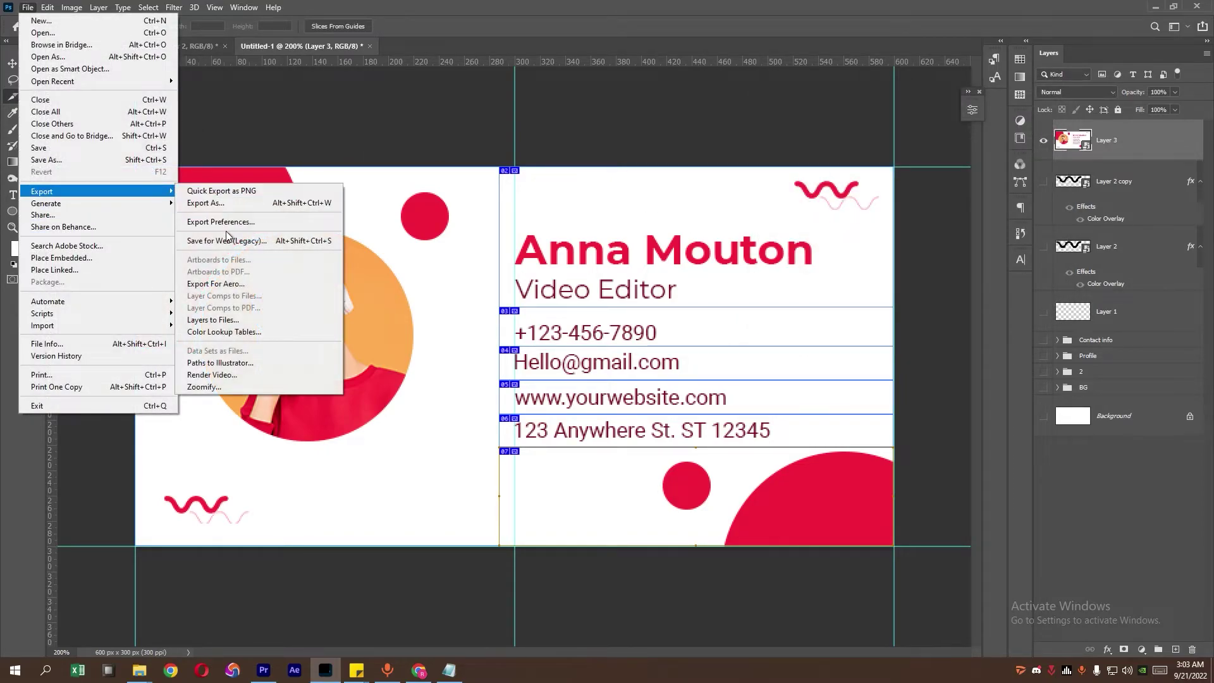
click(257, 241)
click(601, 170)
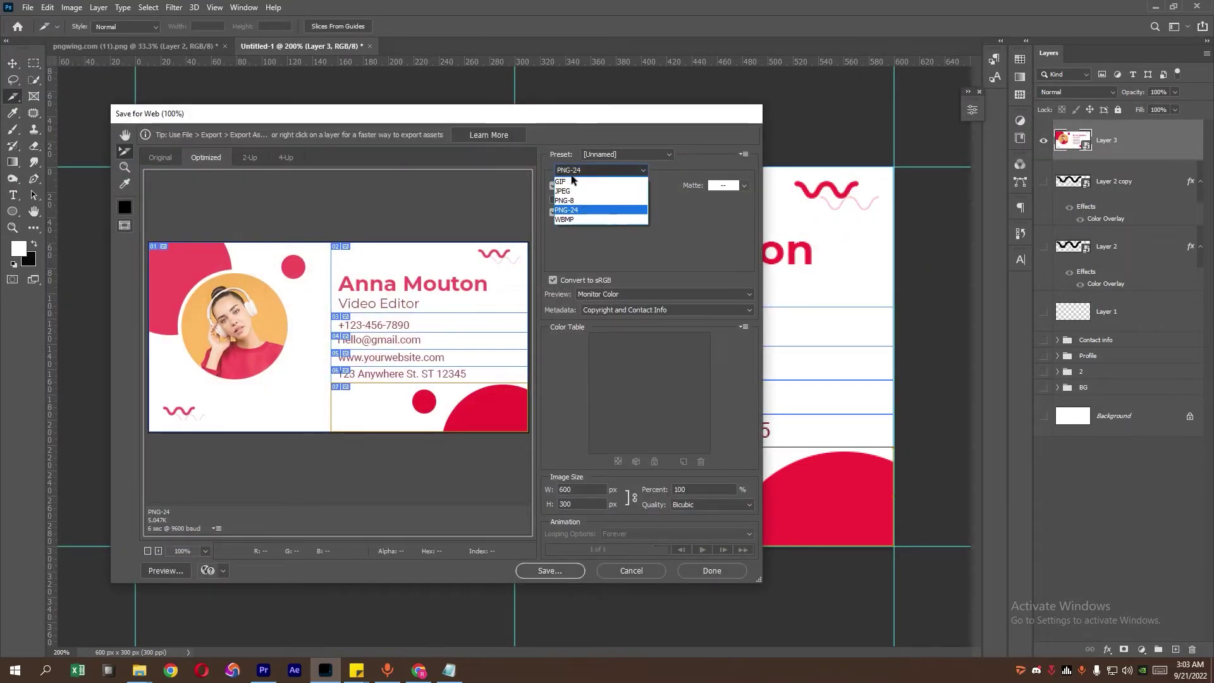
click(578, 211)
click(157, 572)
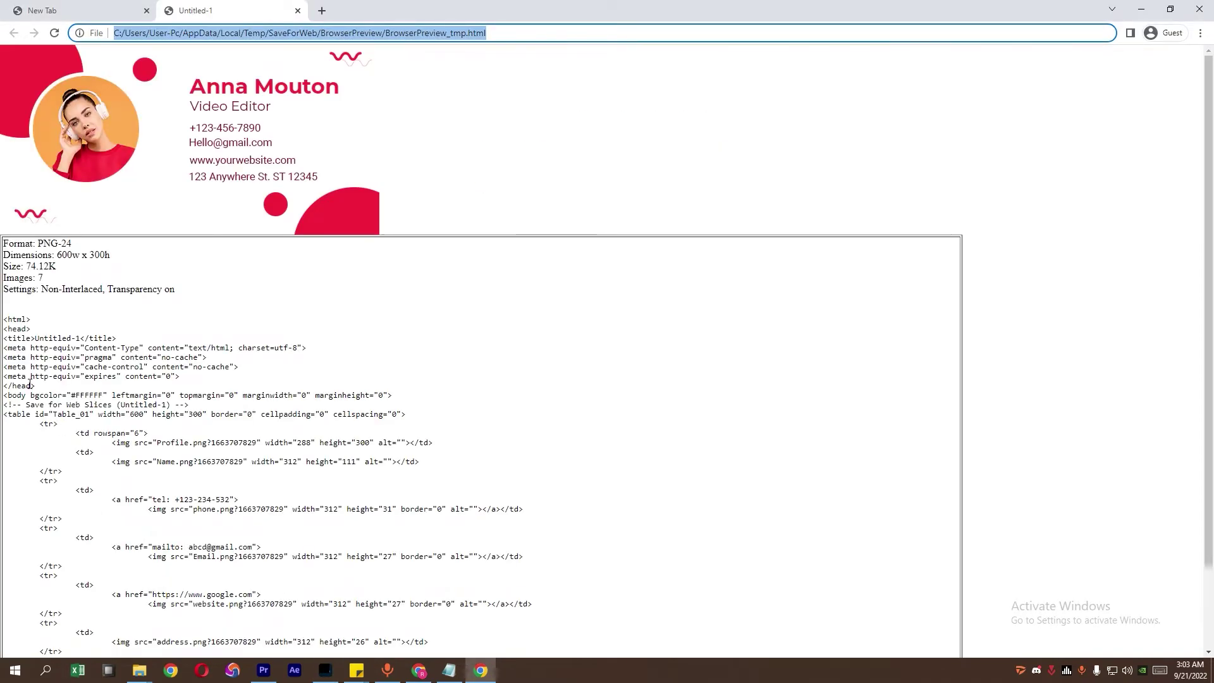
Step: Copy the preview page's HTML code from <html> to </html>
mouse_move(5, 320)
mouse_down()
mouse_move(263, 454)
mouse_move(307, 635)
mouse_up()
right_click(134, 306)
click(158, 316)
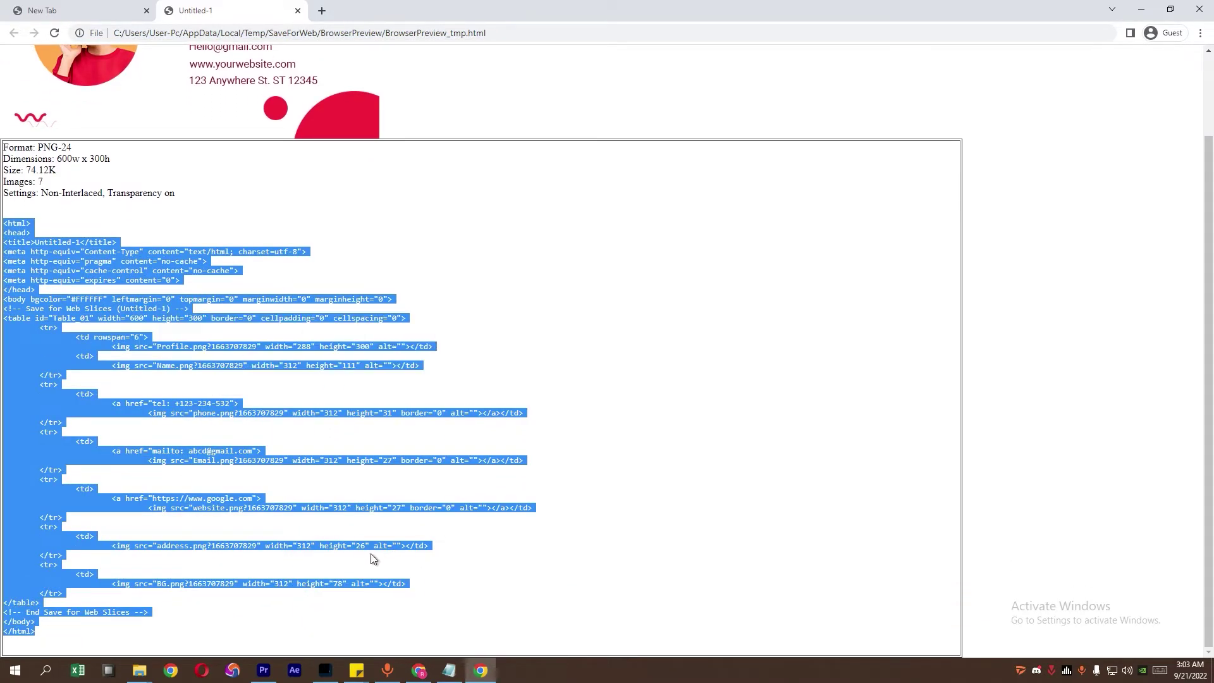
click(139, 670)
click(70, 607)
Step: Create a new text document in the folder, paste the HTML code and save it
right_click(451, 330)
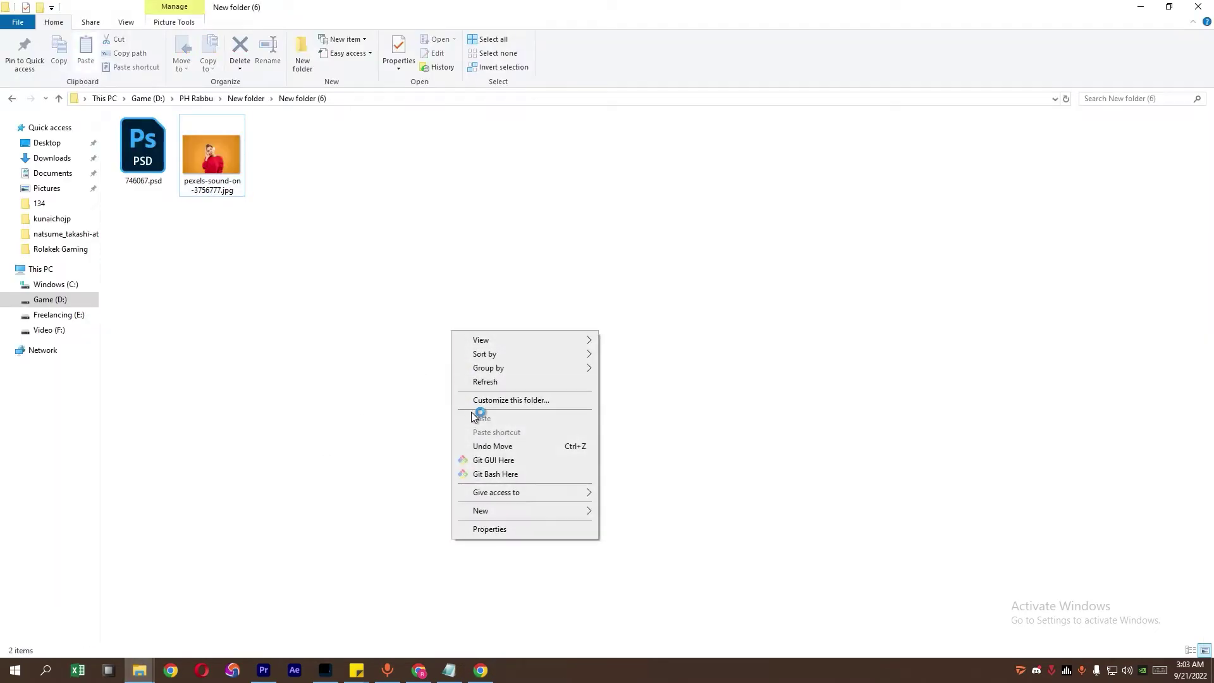
click(651, 597)
click(455, 430)
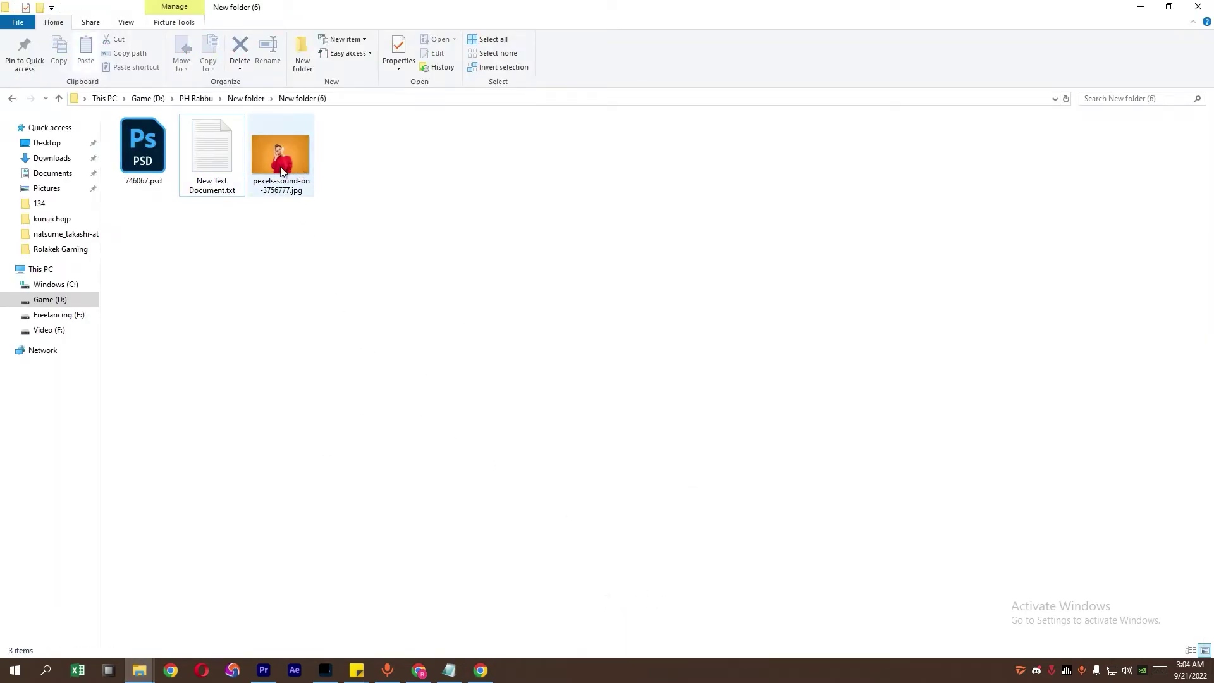
double_click(221, 163)
right_click(644, 206)
click(674, 261)
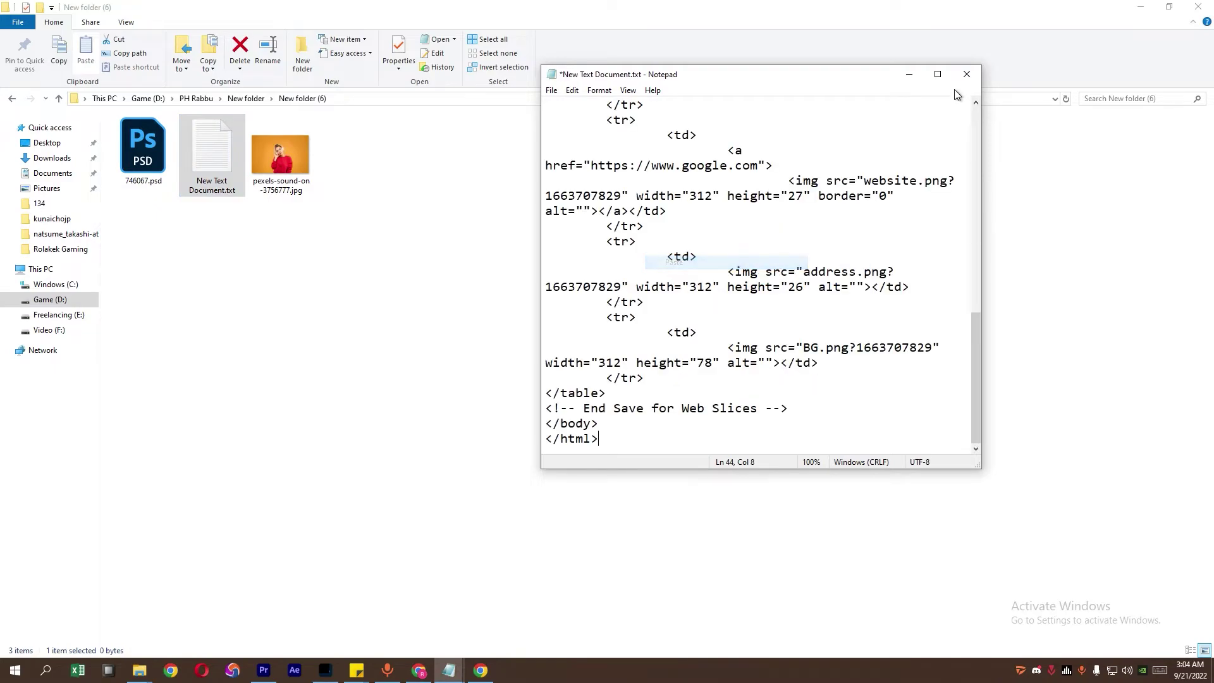
click(966, 74)
click(574, 351)
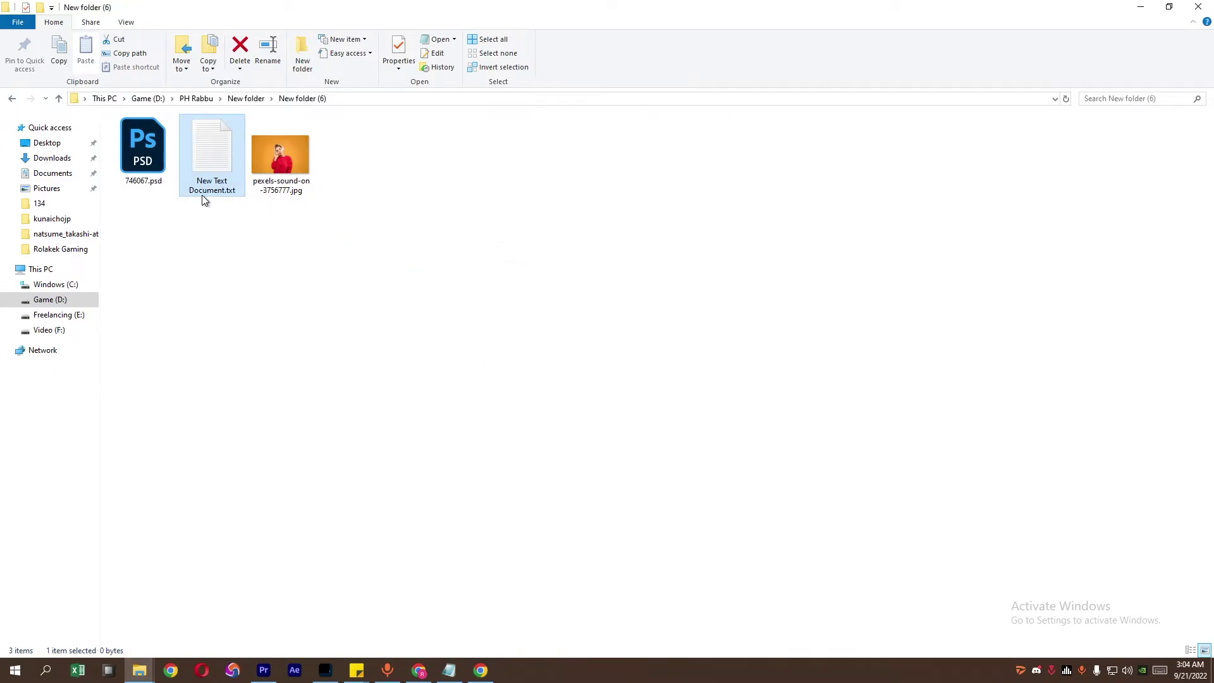
Step: Rename the text file to signature.html, accepting the extension change
key(F2)
text(signature.htm)
text(l)
key(Return)
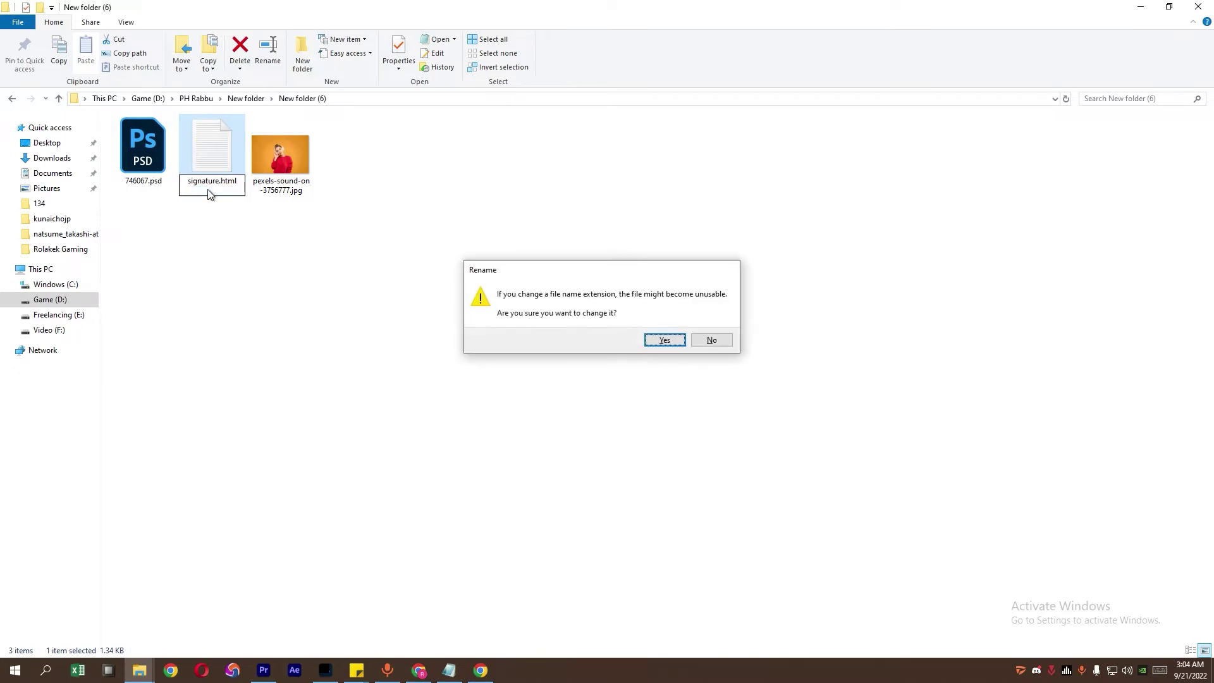
key(Return)
Step: Open signature.html in Chrome, close the tab, and return to Photoshop's Save for Web
right_click(254, 154)
click(270, 163)
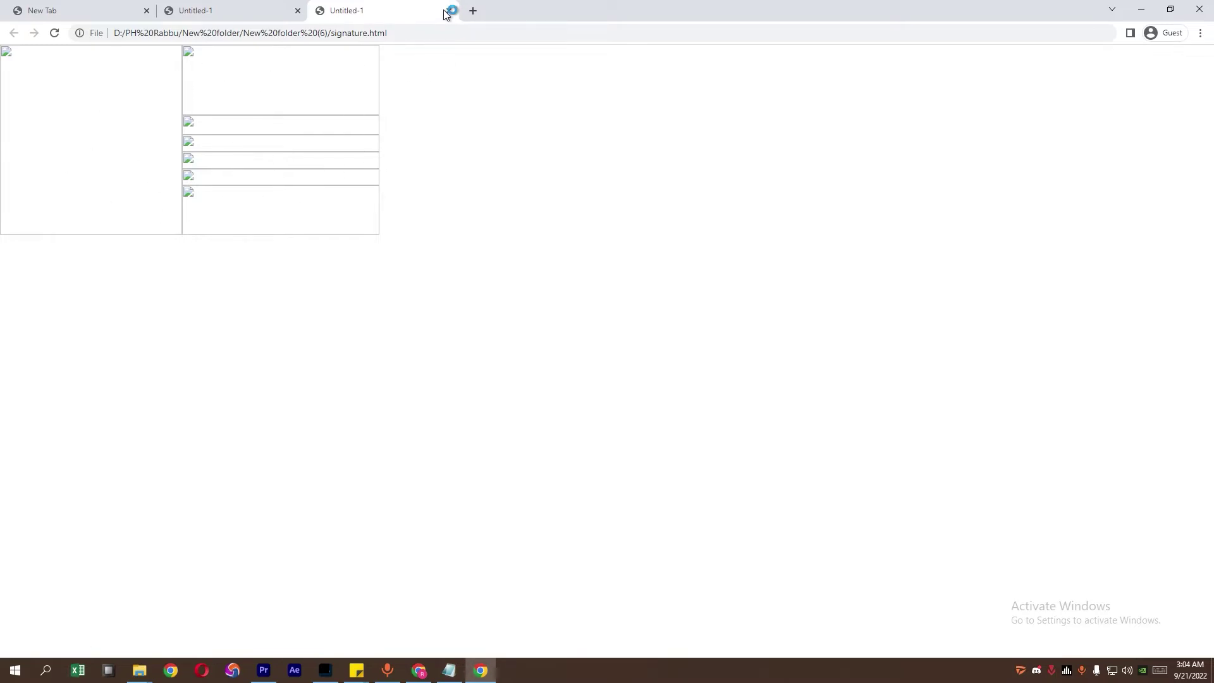
click(449, 10)
click(1141, 9)
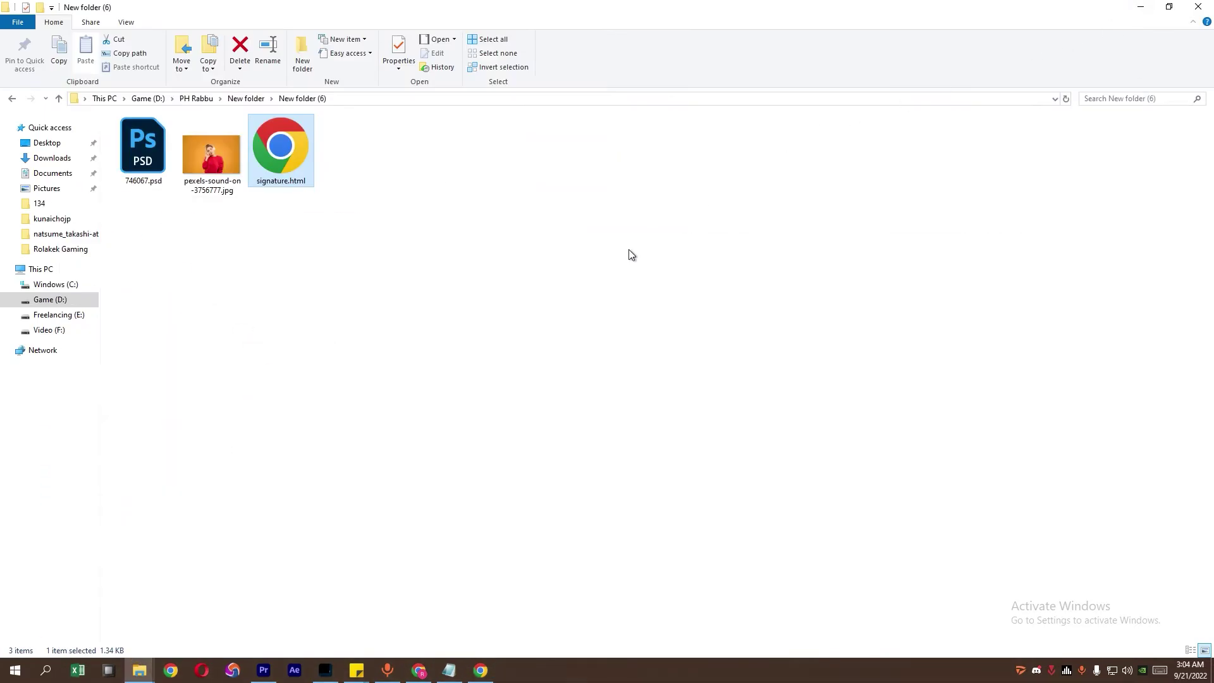
click(630, 255)
click(325, 670)
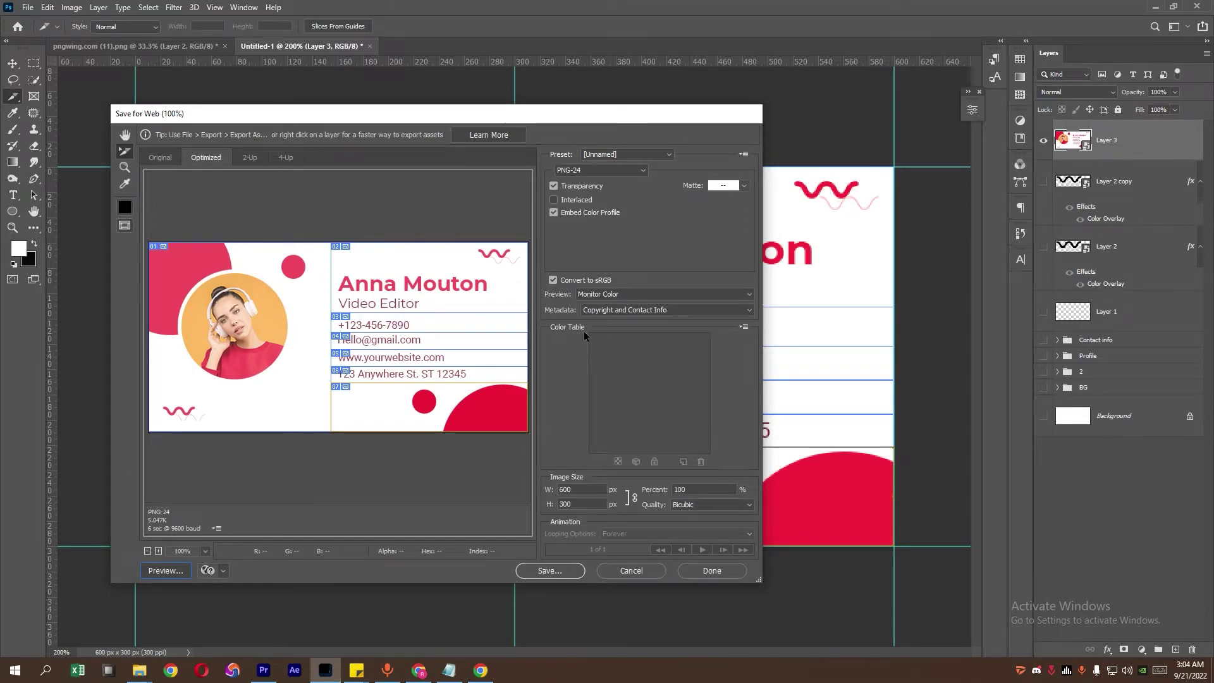
Step: Save the optimized slices into a new folder created inside New folder (6)
click(545, 572)
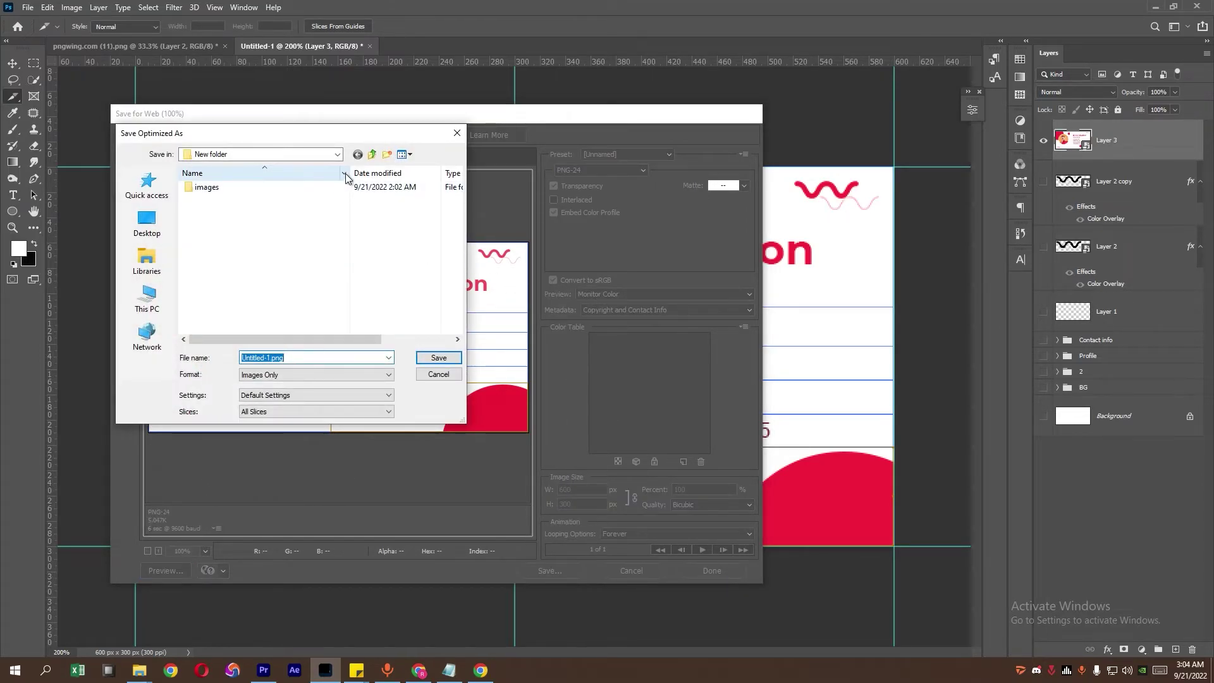
click(373, 154)
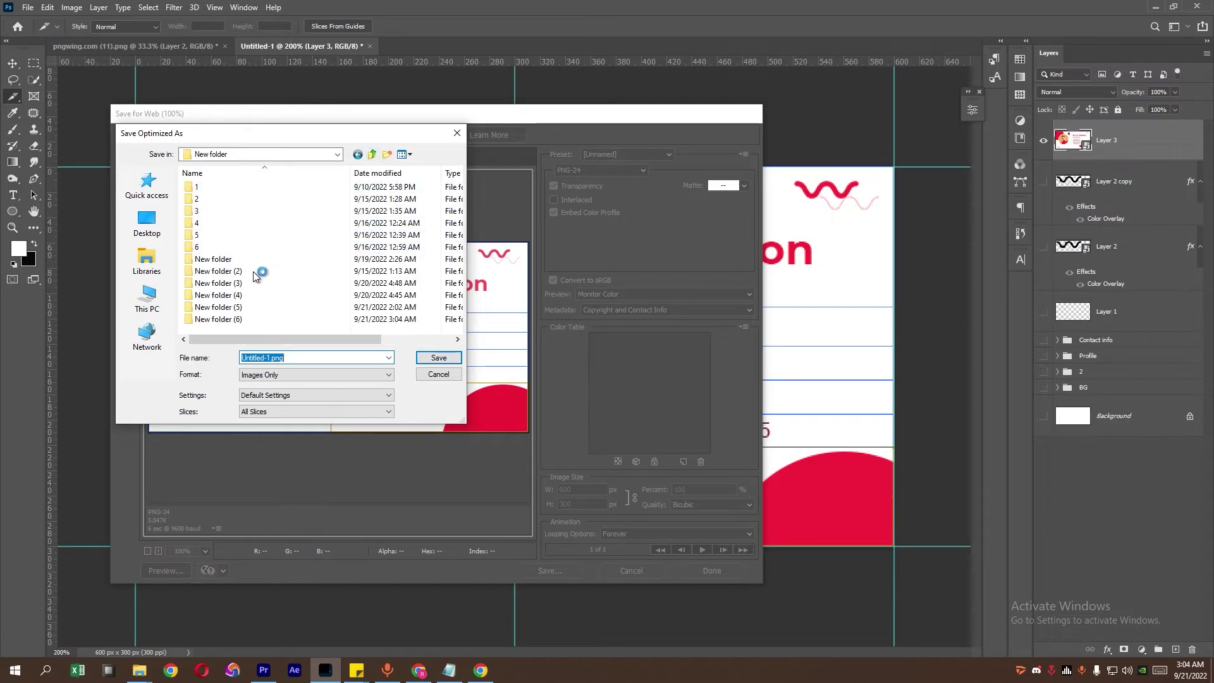
click(237, 319)
double_click(236, 319)
right_click(263, 278)
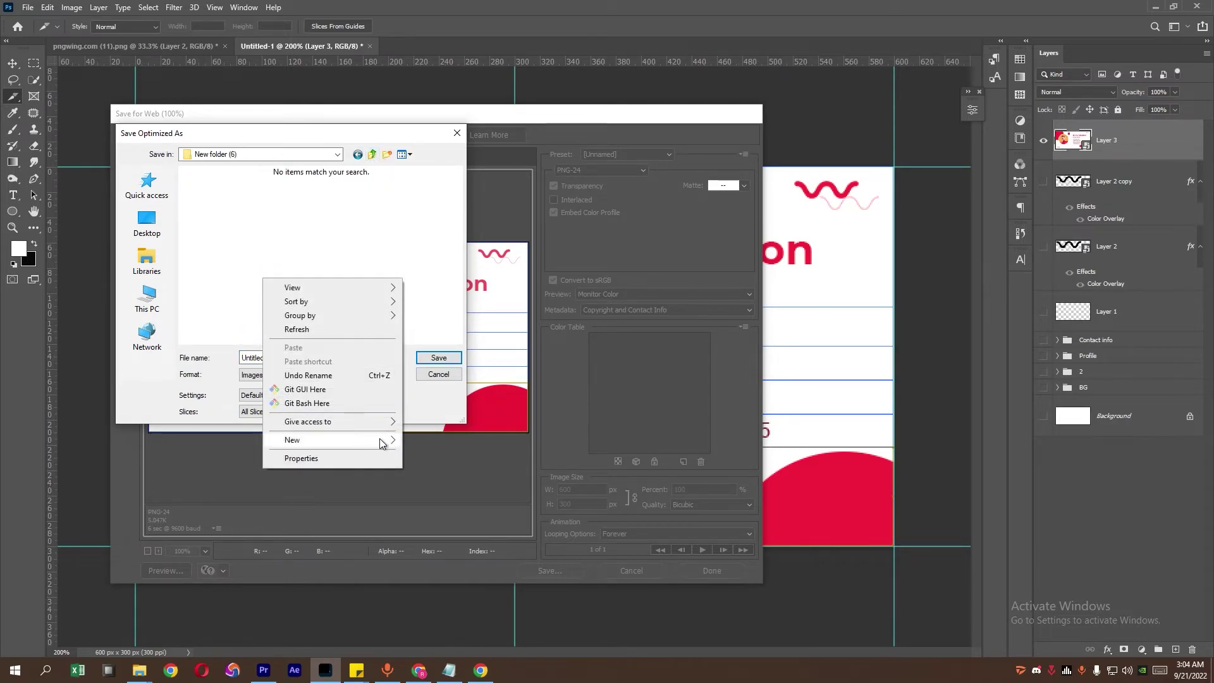
click(441, 444)
click(229, 216)
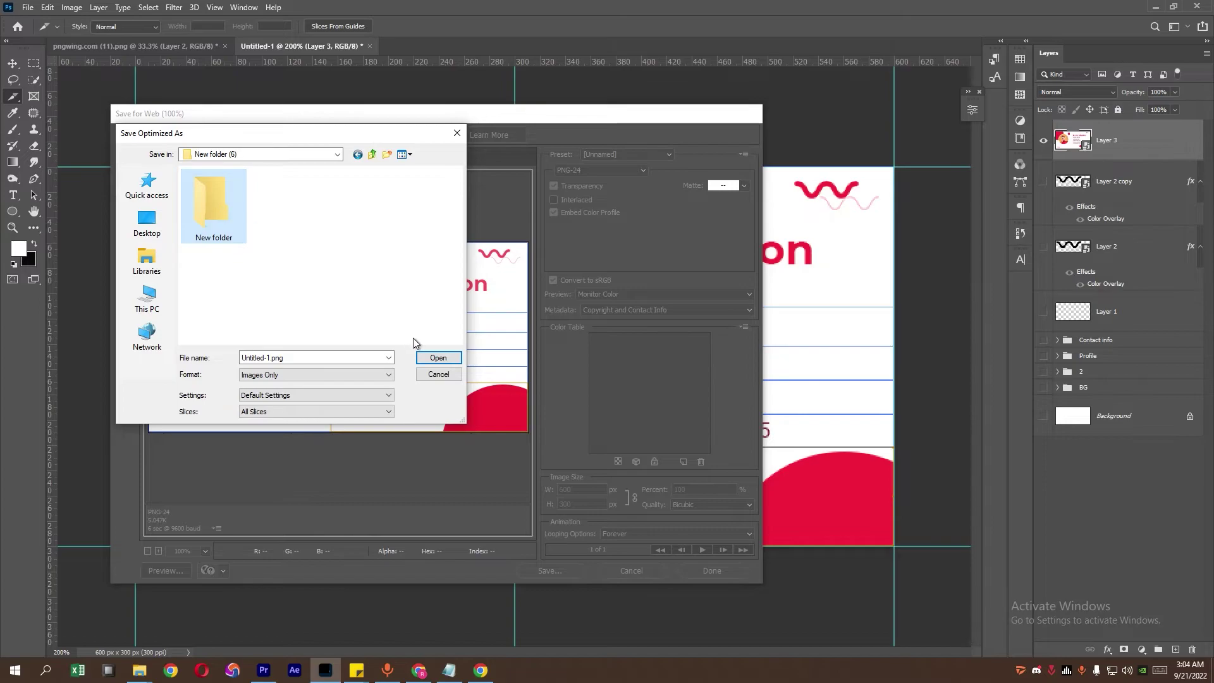
key(Return)
click(439, 358)
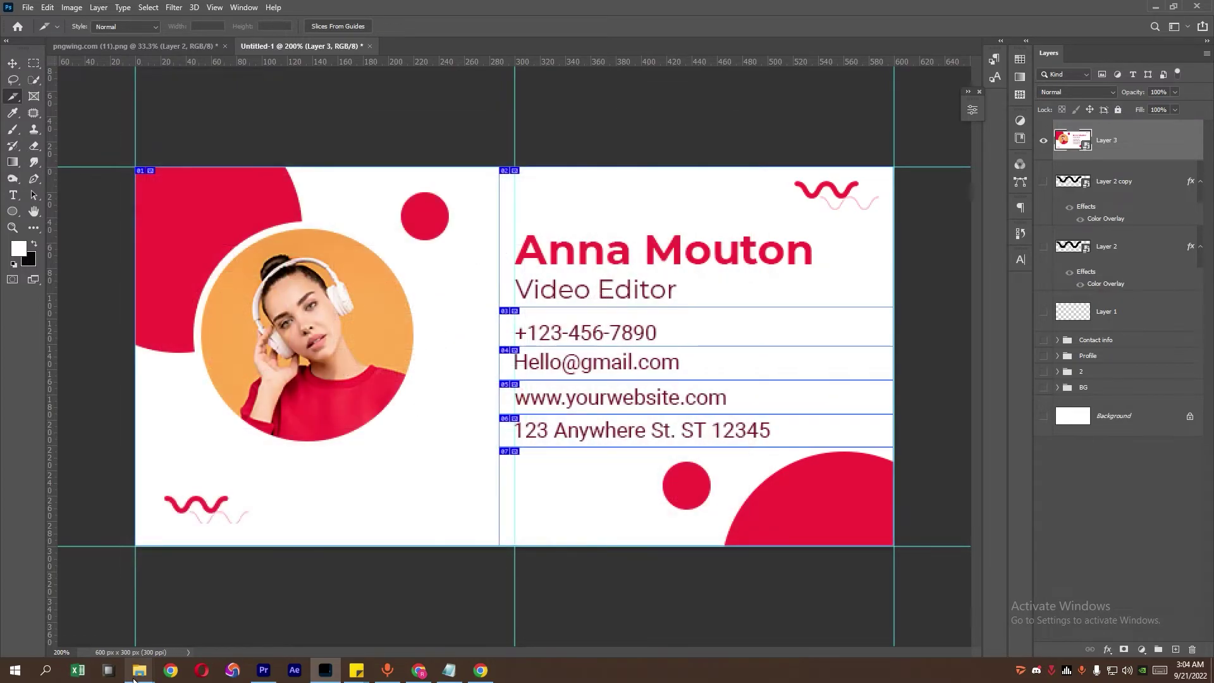
Step: Check the saved slice PNGs in the new folder's images subfolder in File Explorer
click(136, 672)
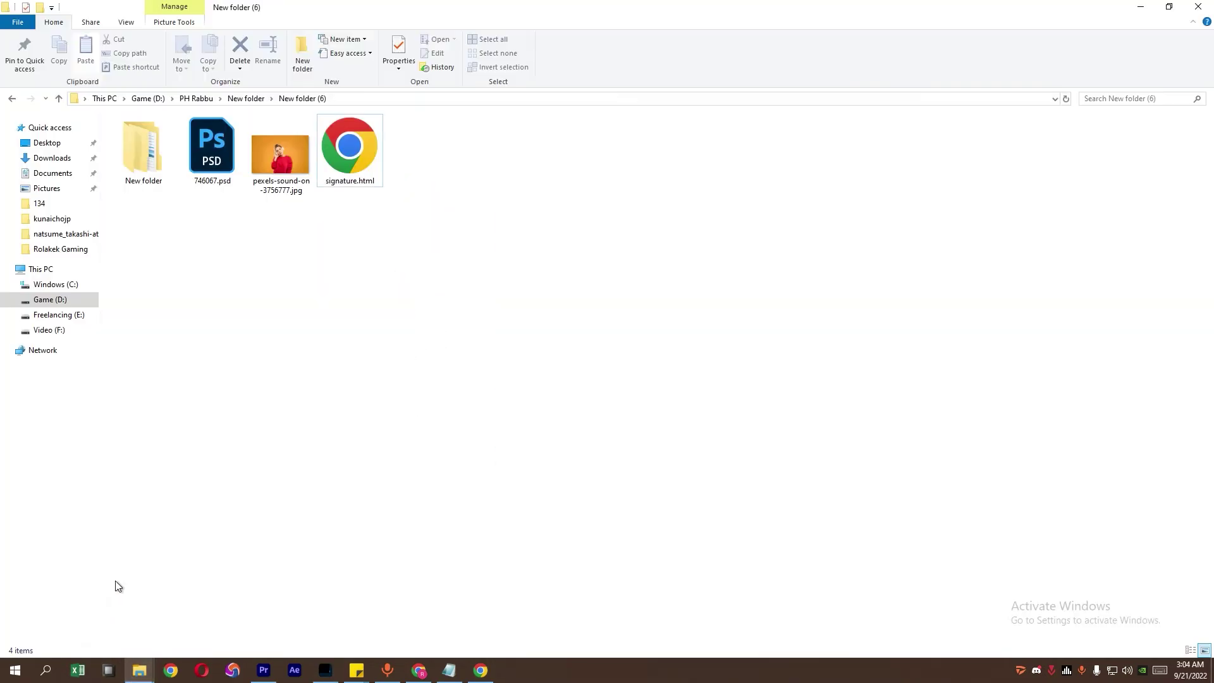
double_click(161, 163)
double_click(160, 137)
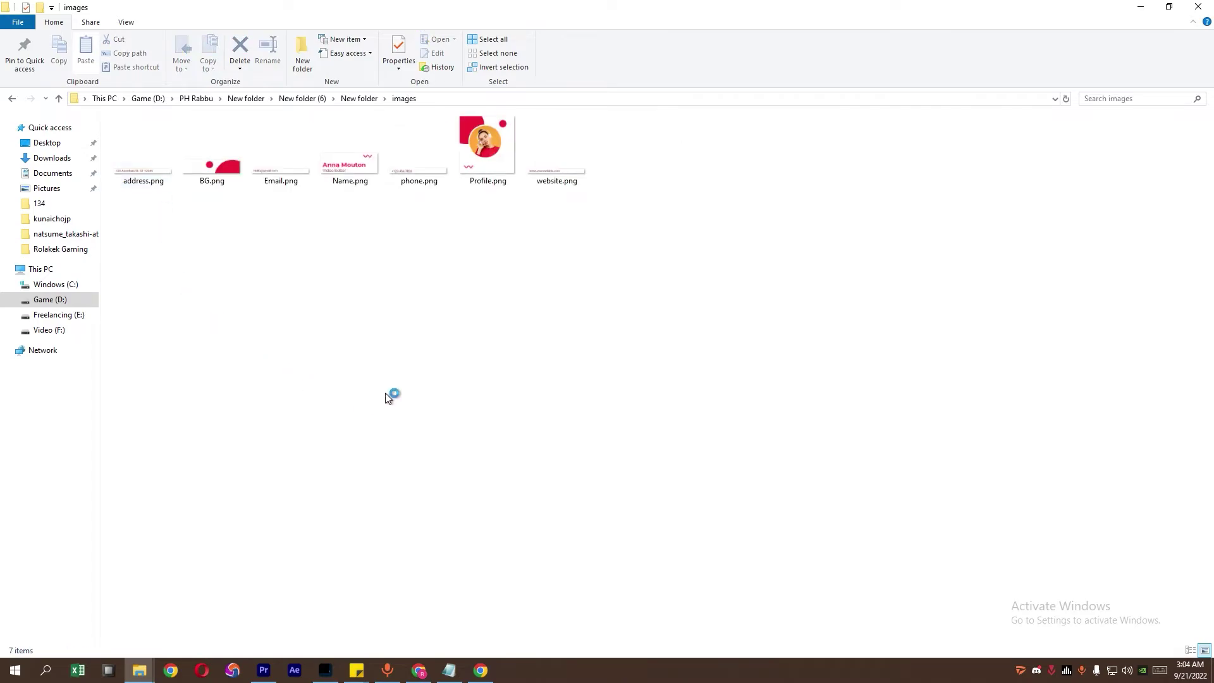
click(481, 670)
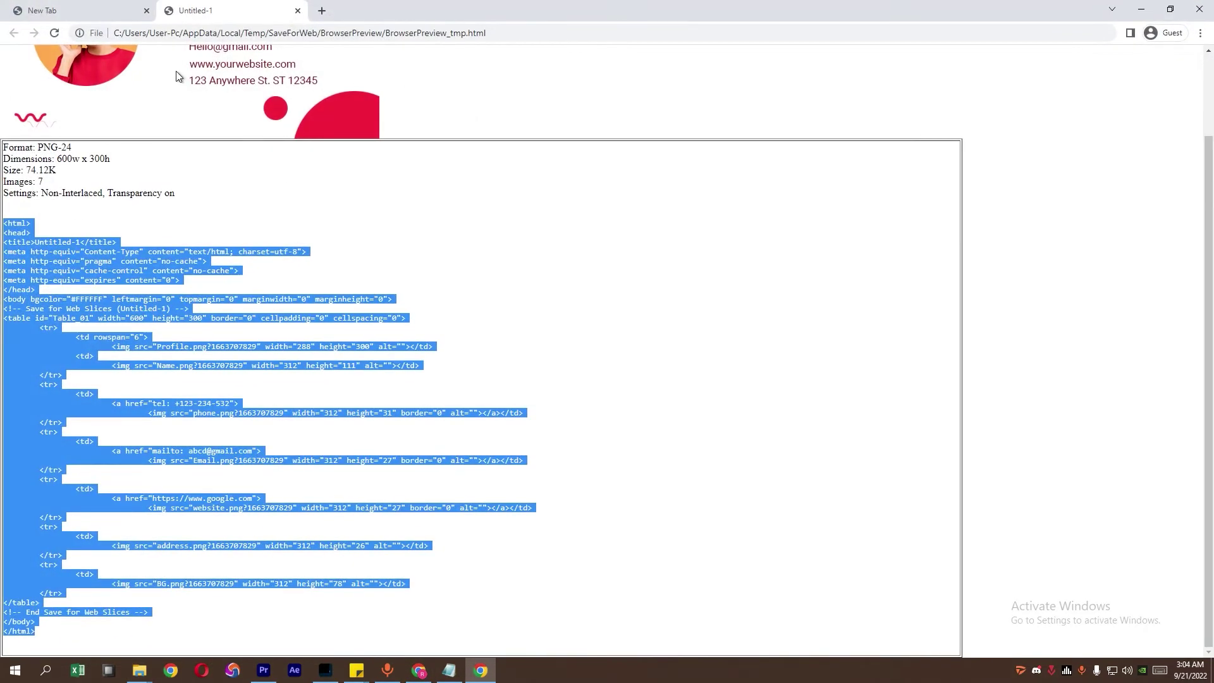
click(88, 10)
Step: Search for postimages, open postimages.org and upload all seven slice PNGs
text(post)
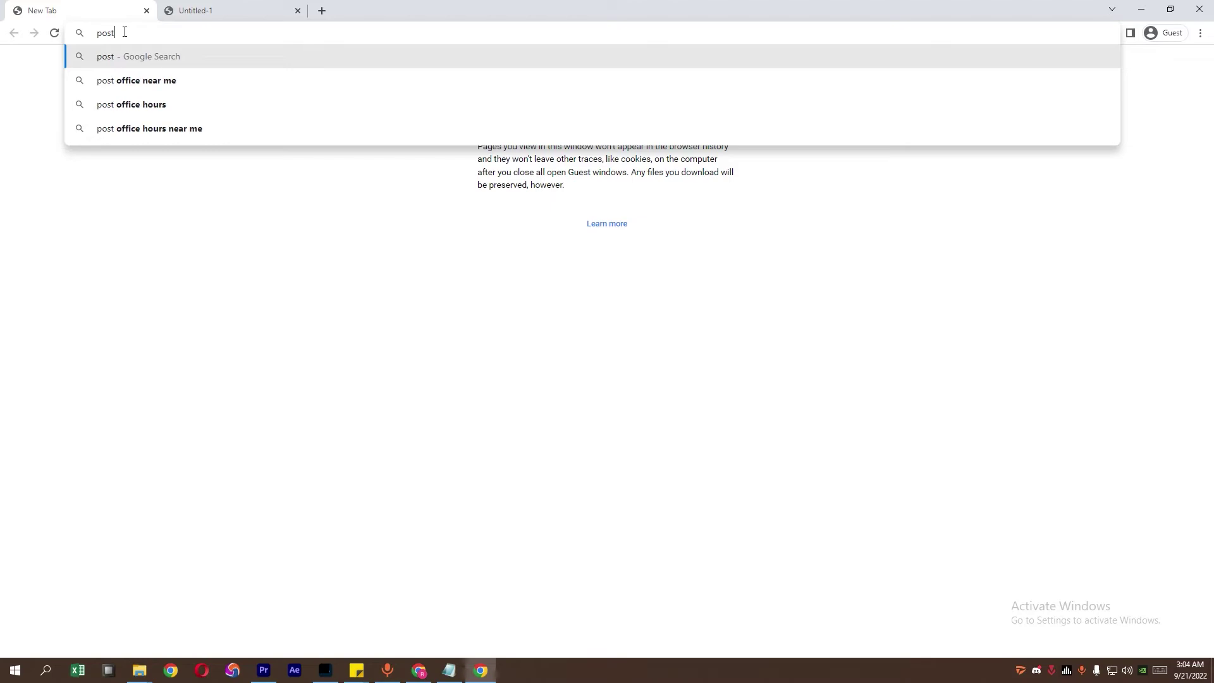
text(image)
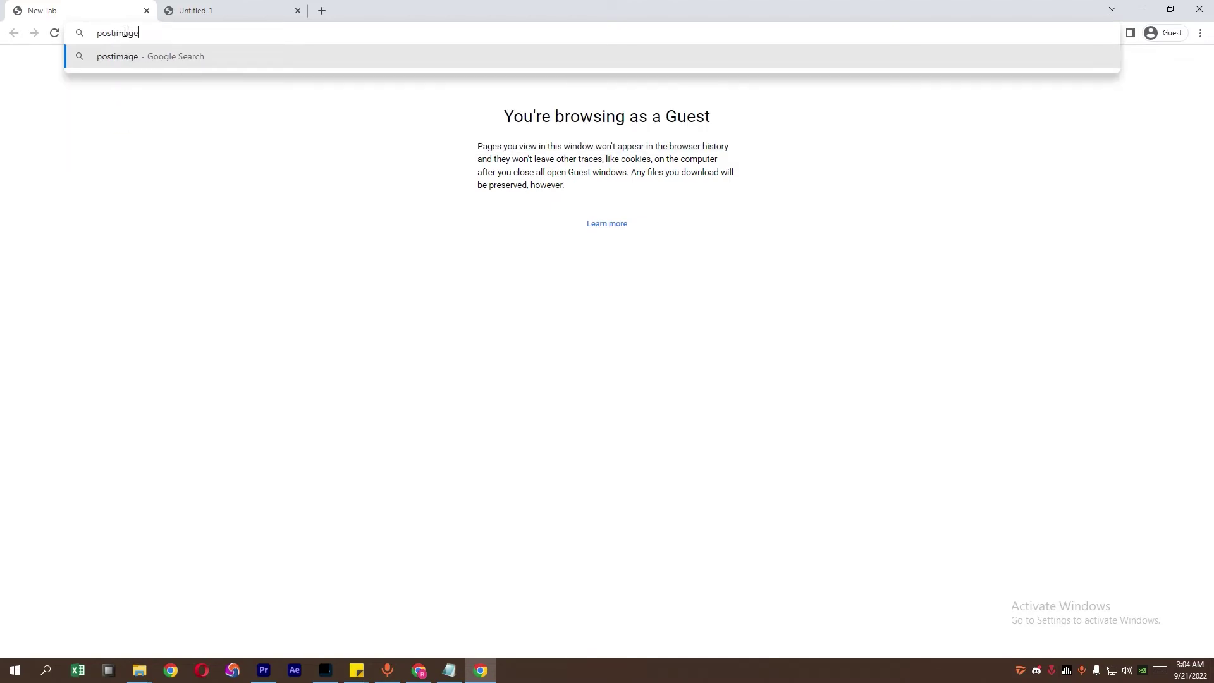
text(s)
key(Return)
click(253, 184)
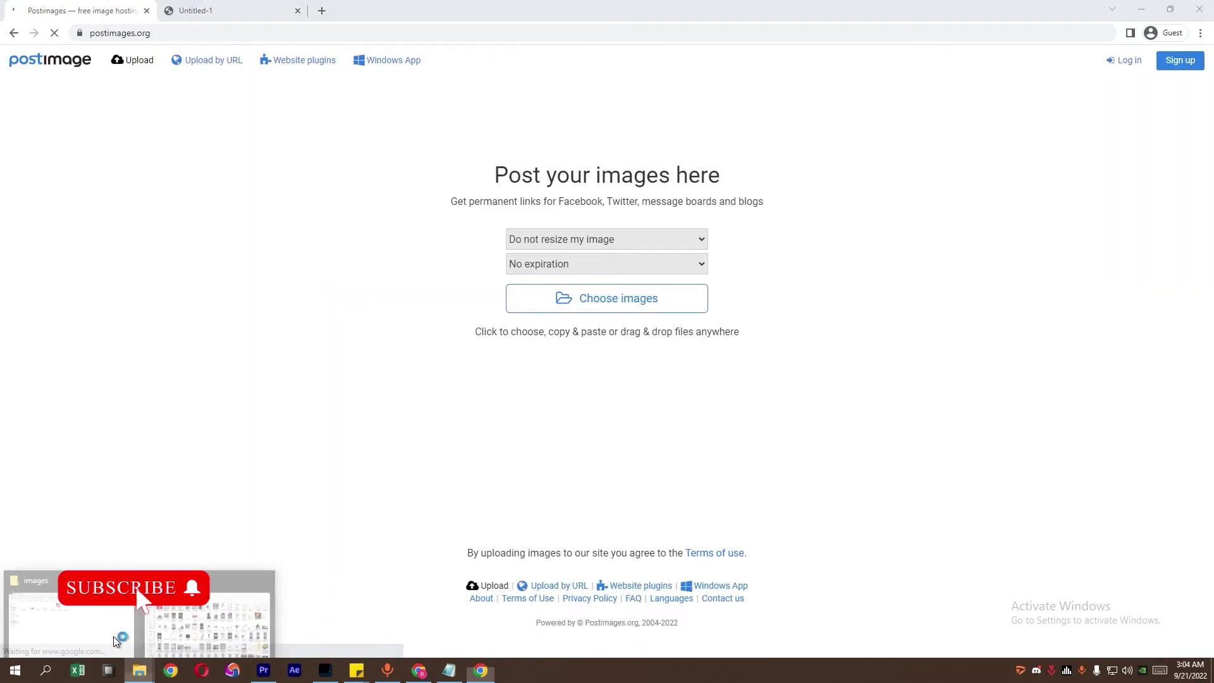
click(139, 670)
key(ctrl+a)
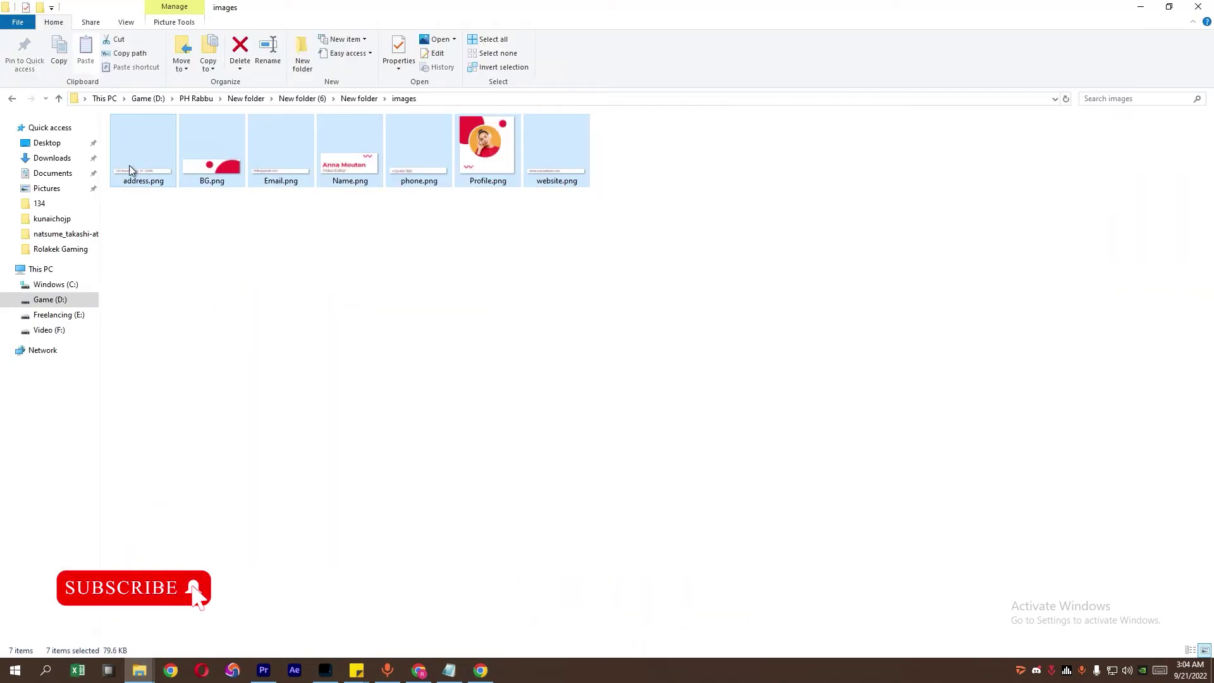
mouse_move(130, 168)
mouse_down()
mouse_move(335, 624)
mouse_move(558, 290)
mouse_up()
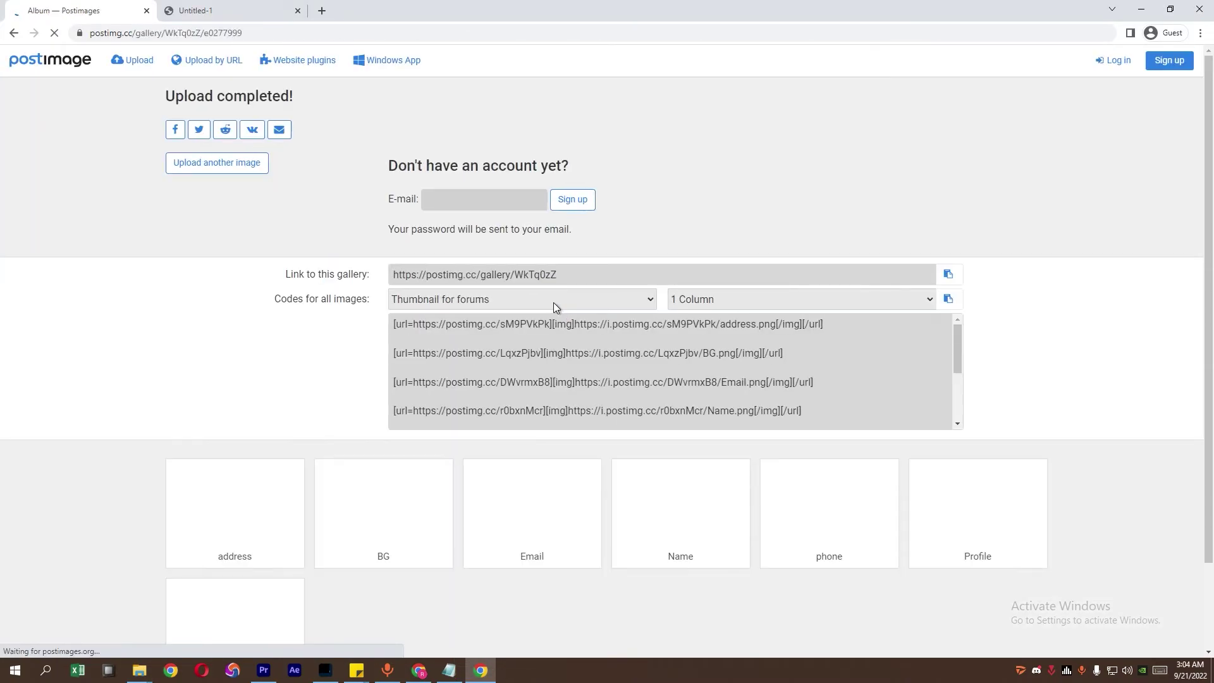
Step: Show the uploaded images' codes as direct links and select address.png's link
click(552, 301)
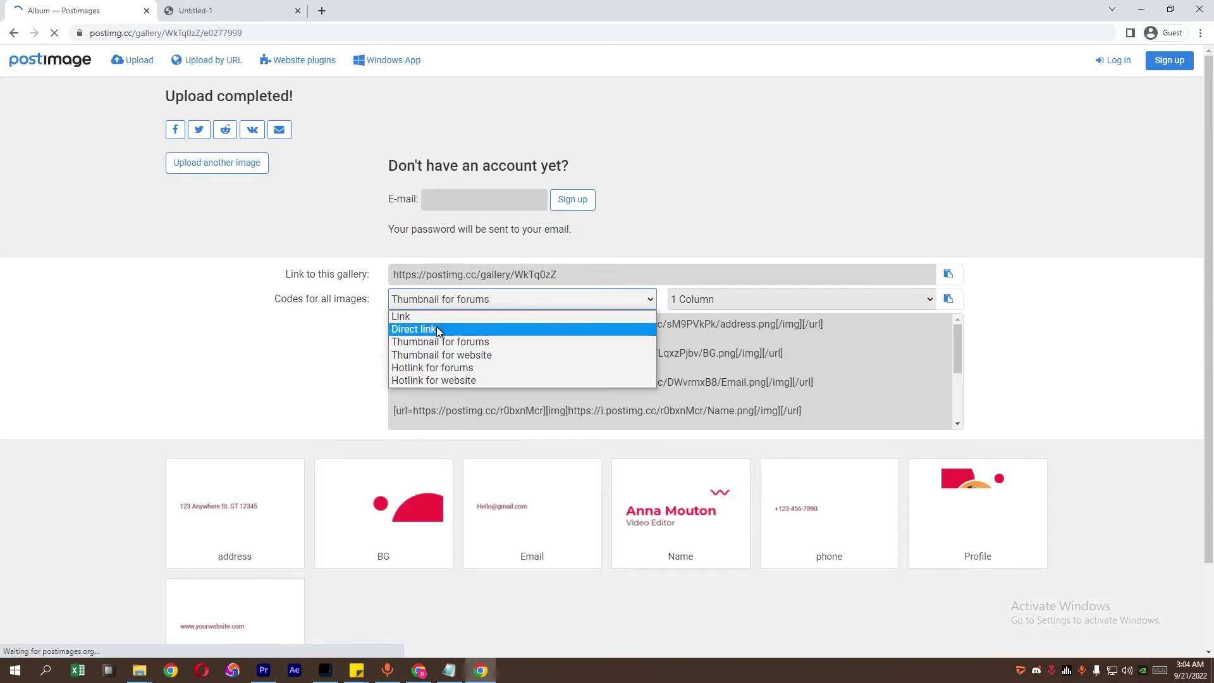
click(436, 326)
drag(590, 324, 373, 332)
key(ctrl+c)
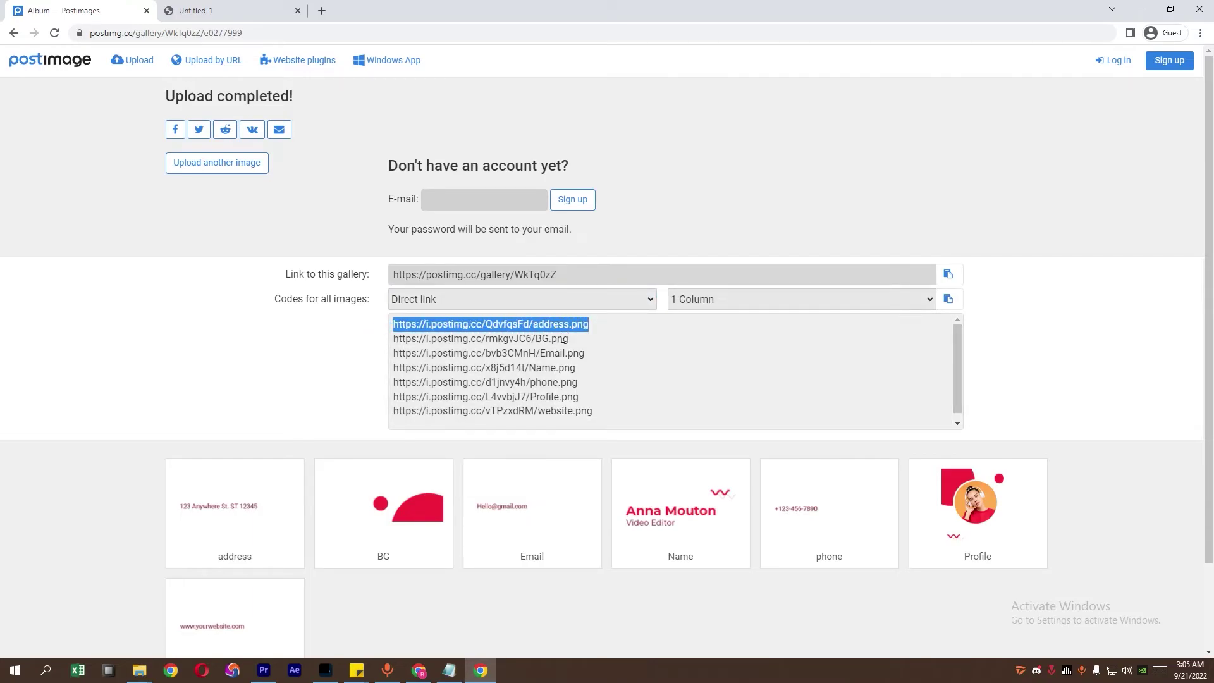
click(139, 670)
click(95, 610)
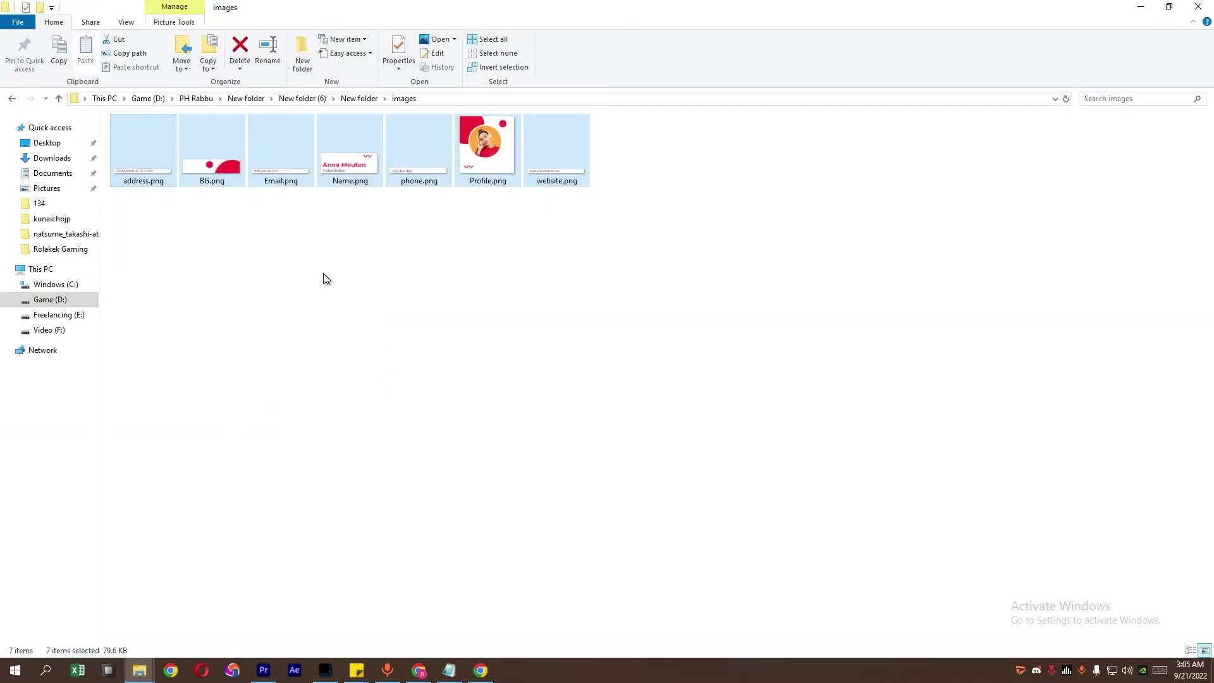
Step: Open signature.html in Notepad and replace the address.png source with its postimg.cc direct link
click(352, 100)
click(313, 98)
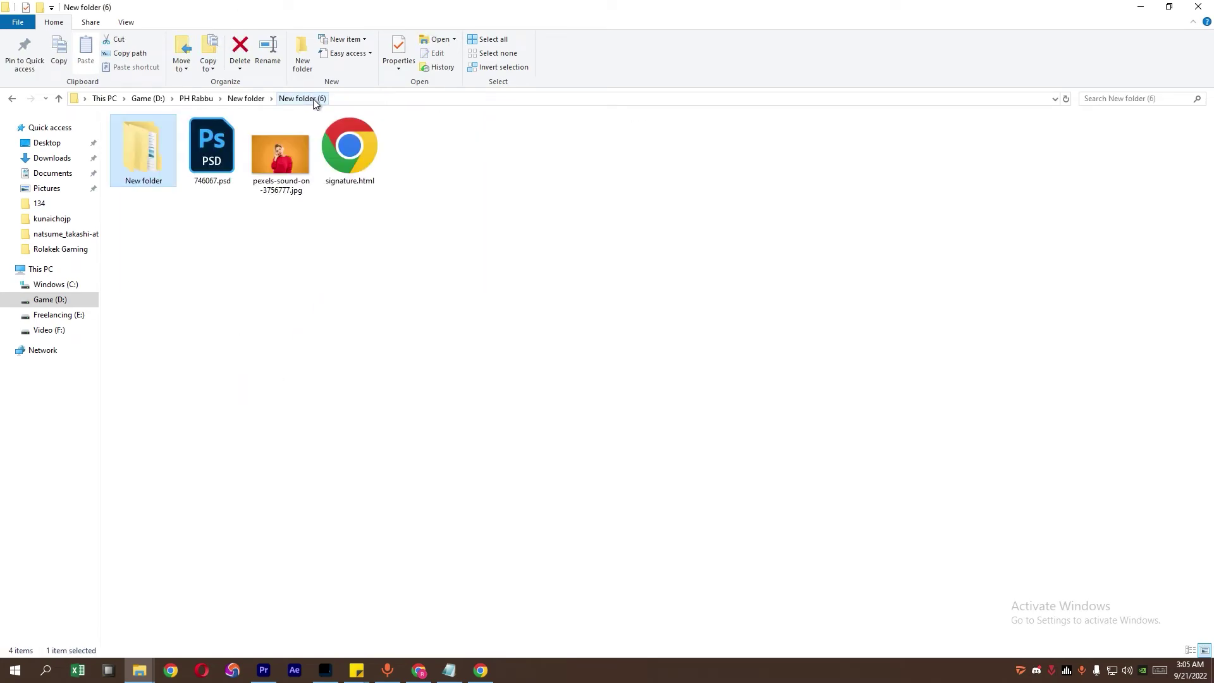
click(349, 158)
right_click(353, 170)
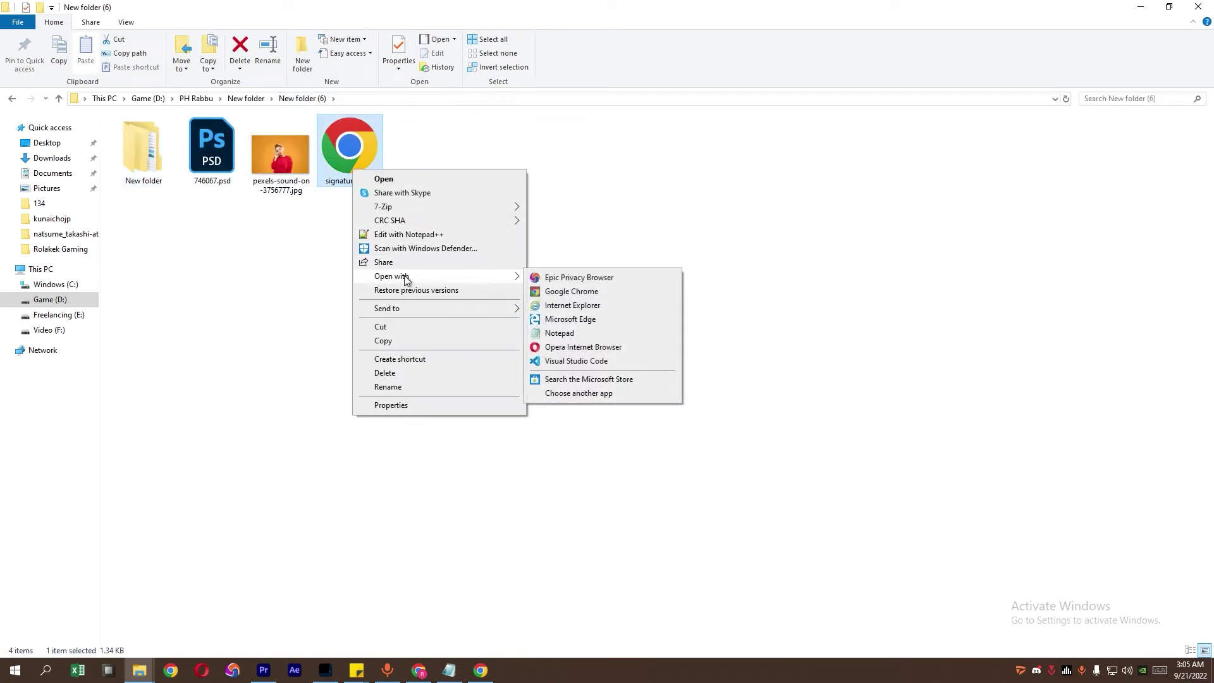
click(586, 331)
click(943, 79)
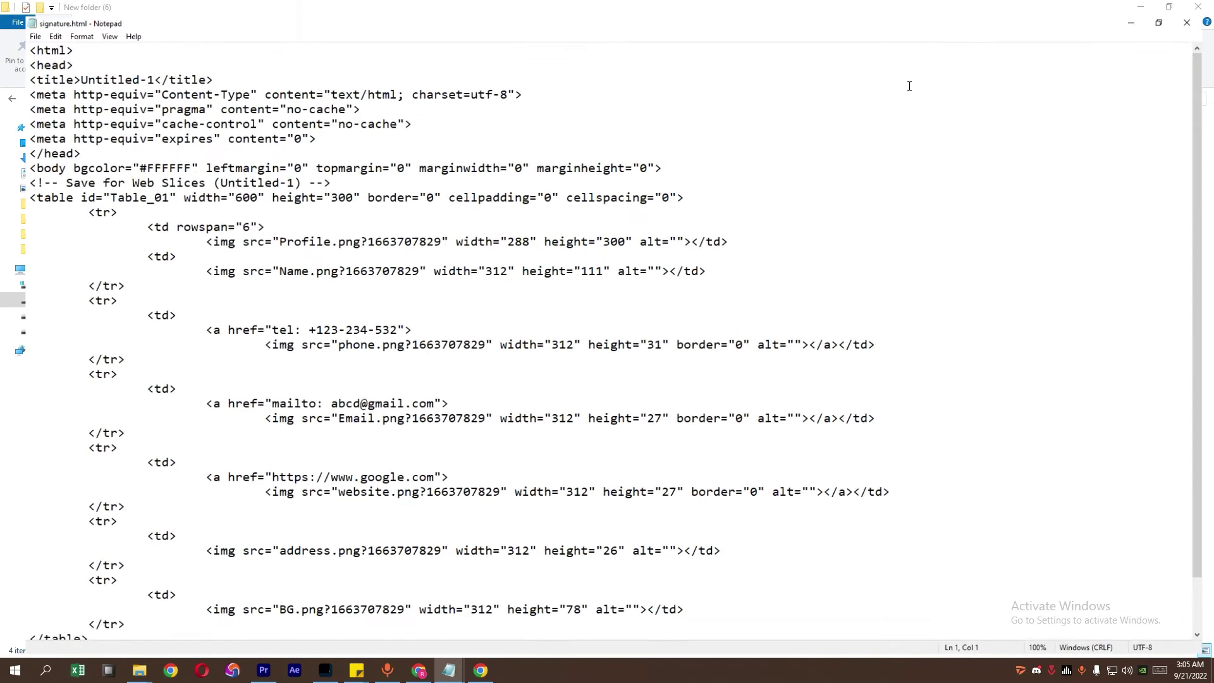
scroll(356, 444, down, 1)
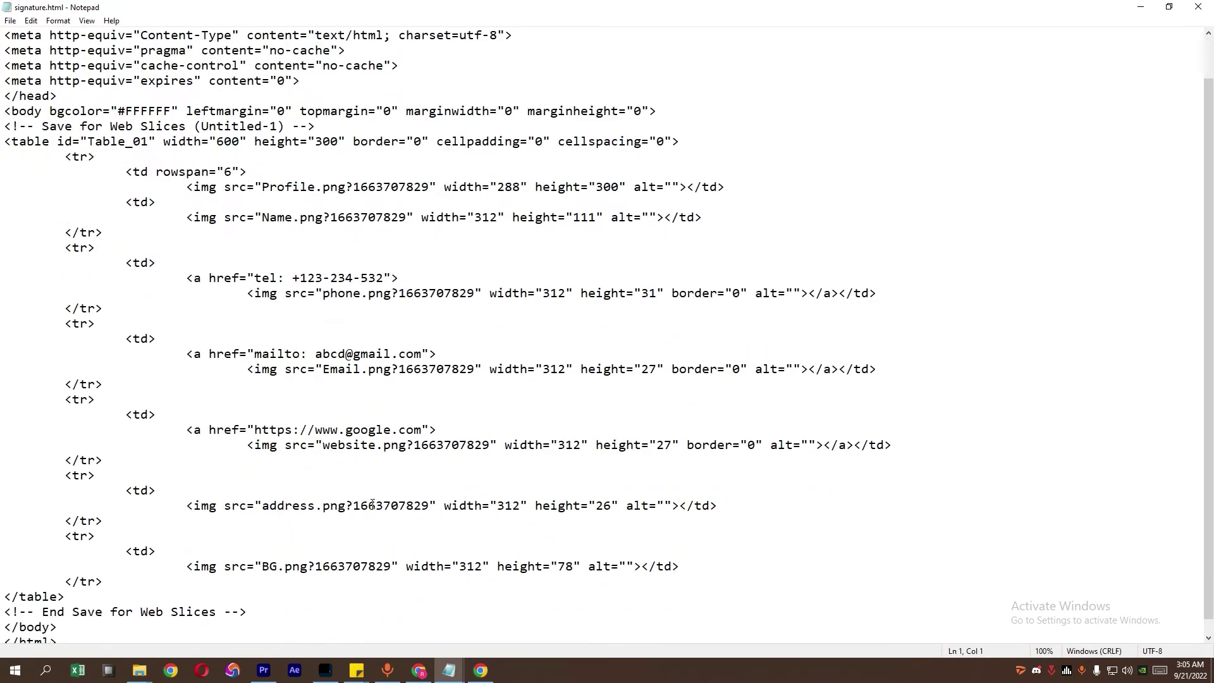
scroll(380, 505, down, 1)
drag(262, 491, 431, 493)
key(ctrl+v)
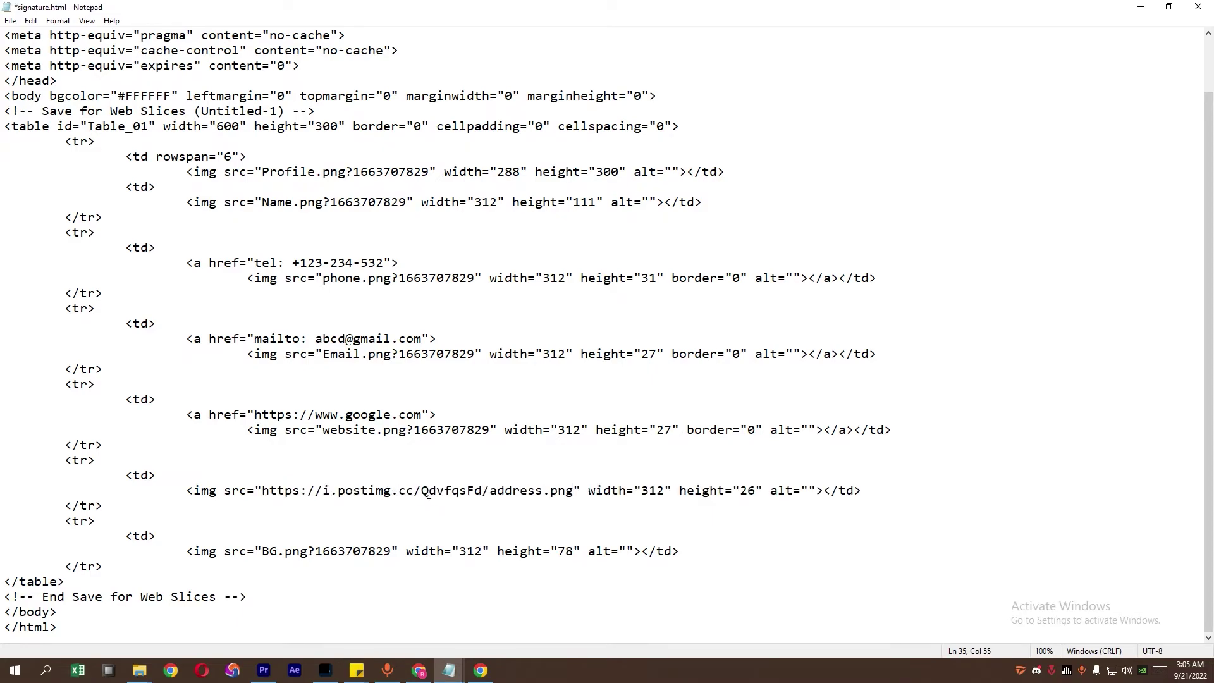
Step: Replace the local BG image source in signature.html with its hosted Postimages direct link
click(480, 670)
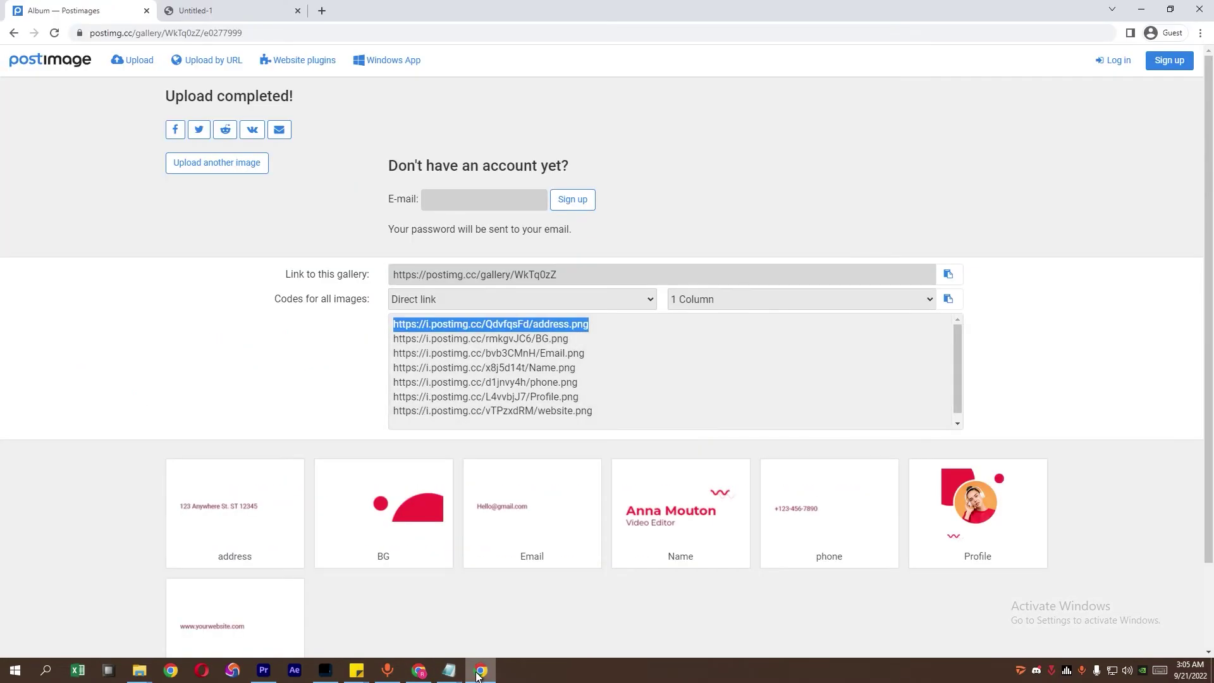
click(538, 339)
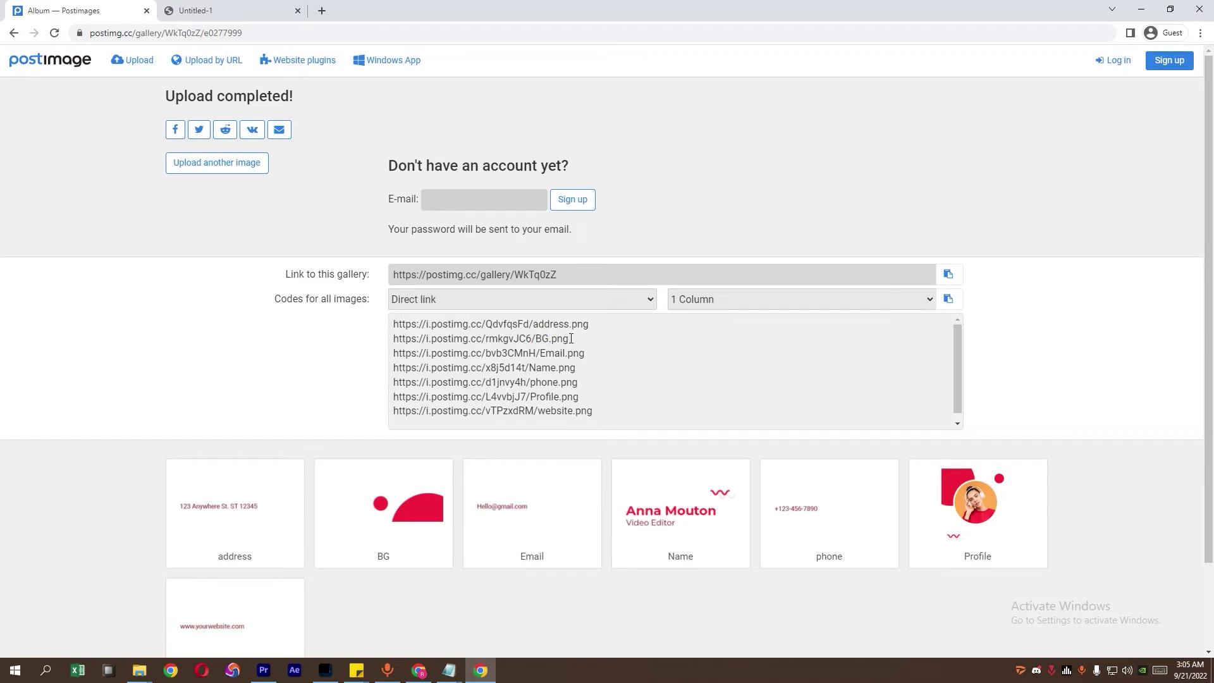
drag(571, 339, 393, 339)
right_click(418, 339)
click(436, 349)
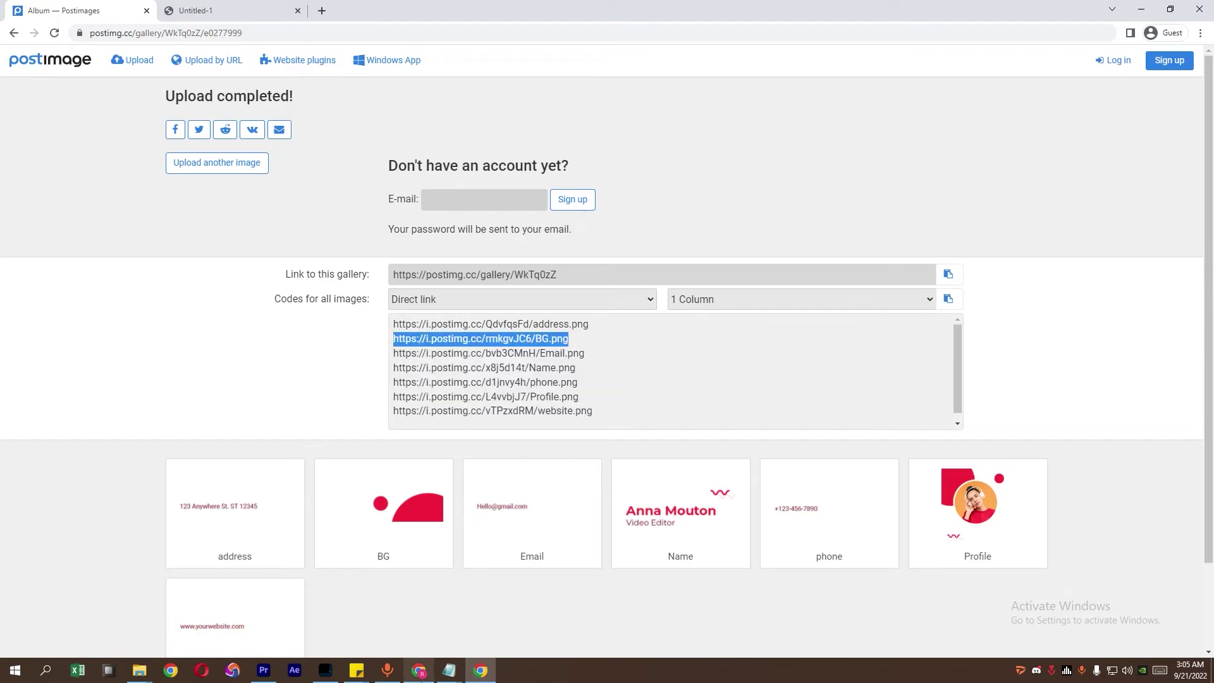
mouse_move(449, 670)
click(448, 580)
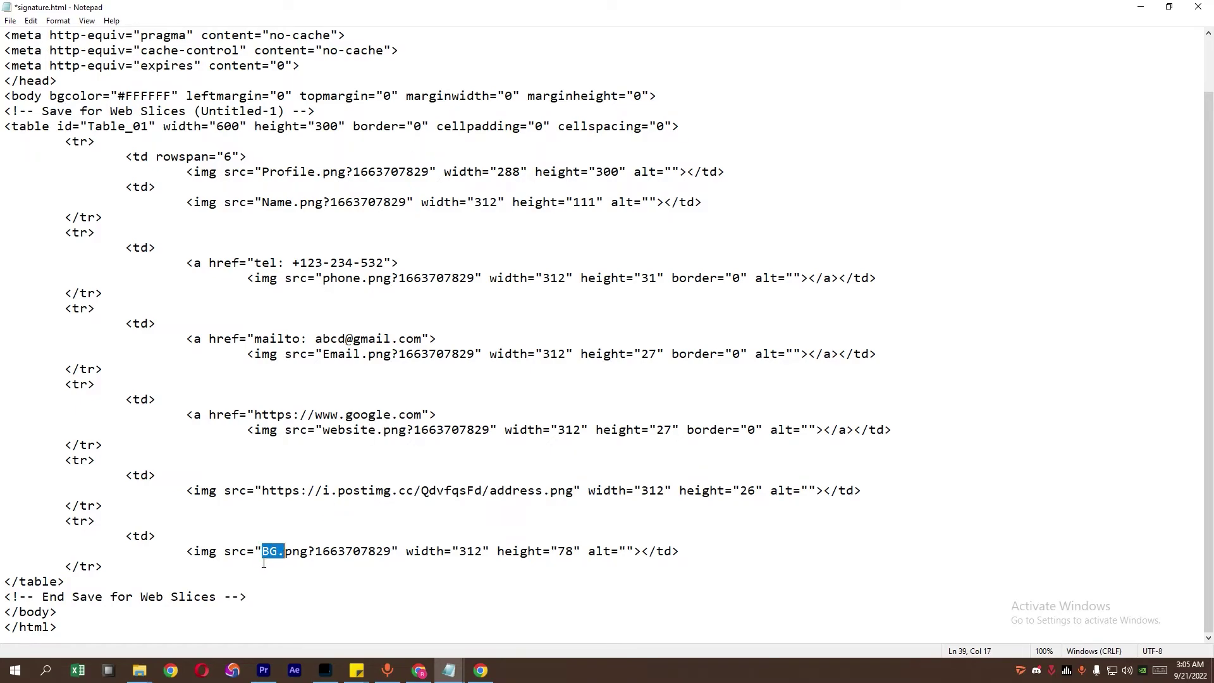
drag(263, 552, 391, 548)
key(ctrl+v)
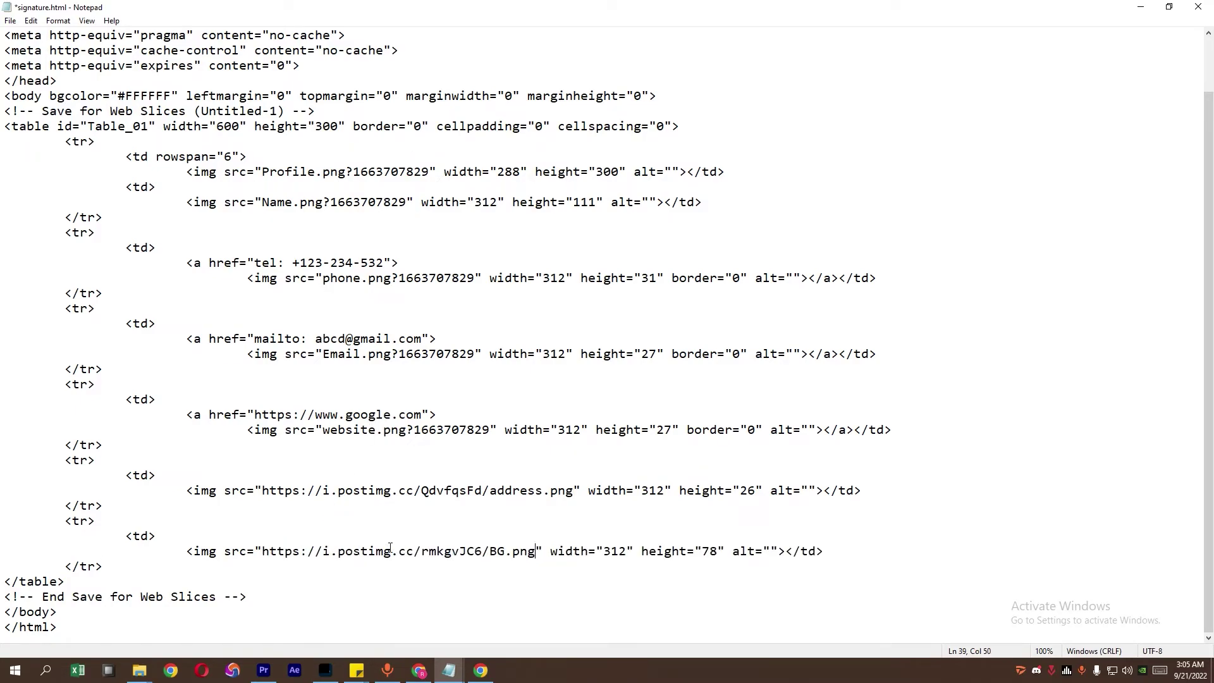
Step: Replace the local Email image source with its hosted Postimages direct link
click(481, 670)
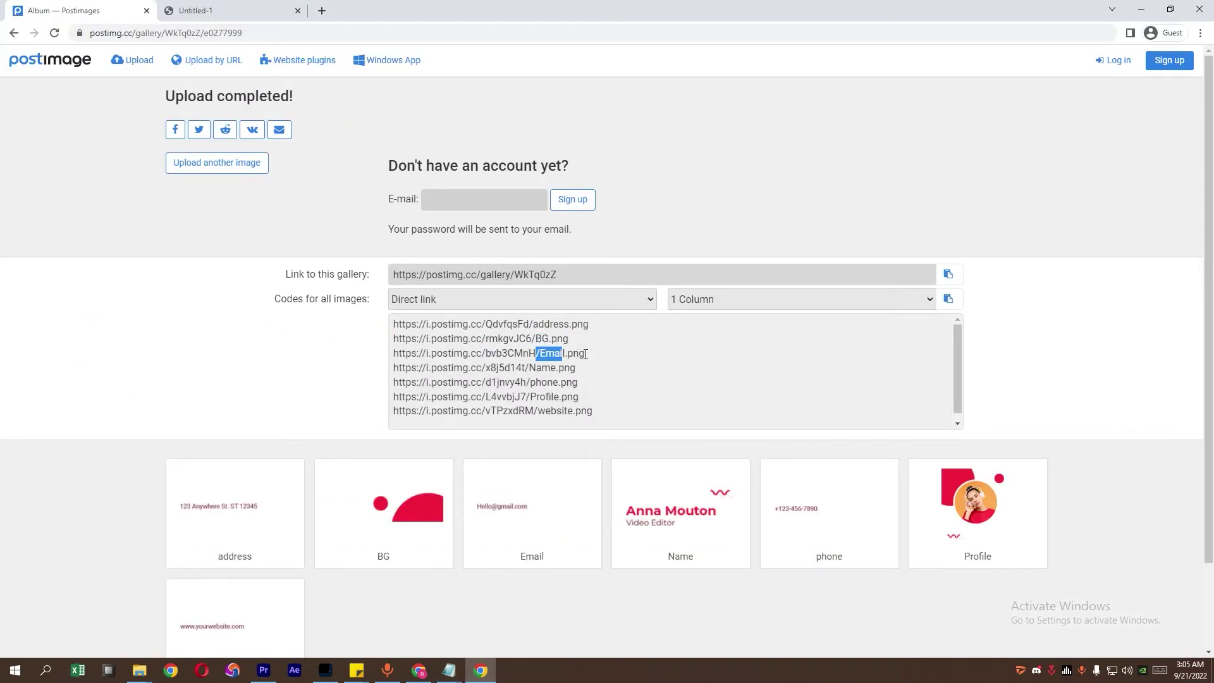
drag(586, 354, 393, 353)
right_click(402, 355)
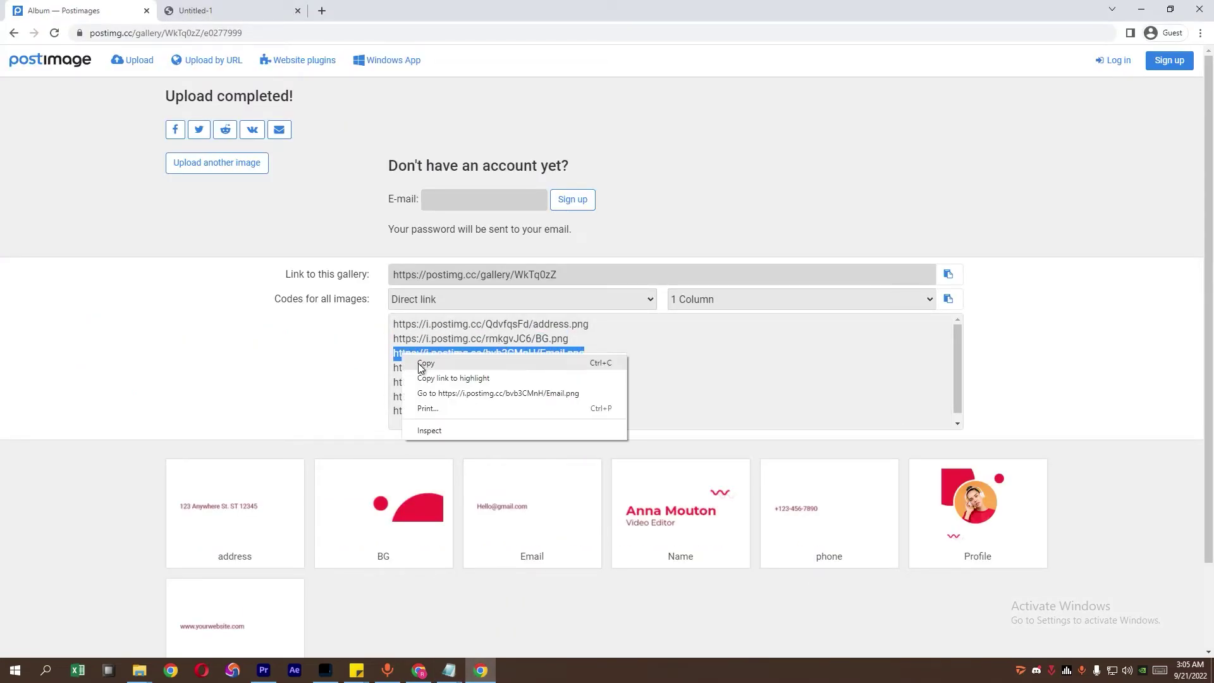
click(419, 363)
click(449, 670)
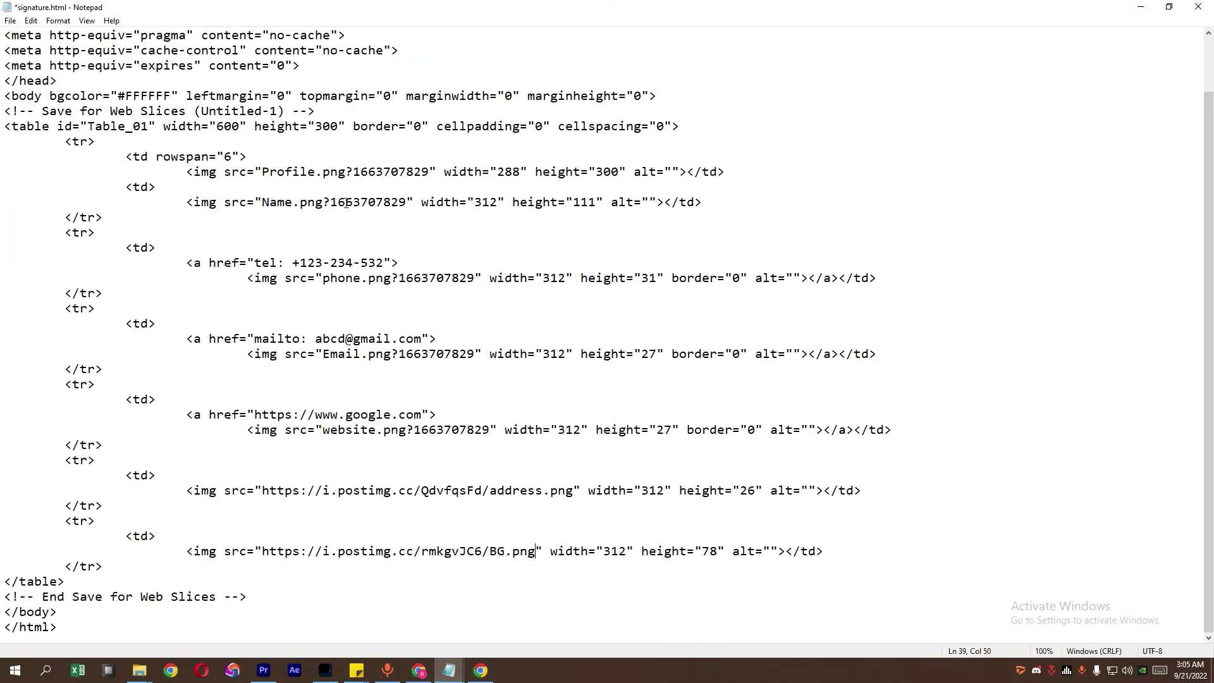
double_click(336, 355)
click(336, 356)
drag(327, 356, 476, 355)
key(ctrl+v)
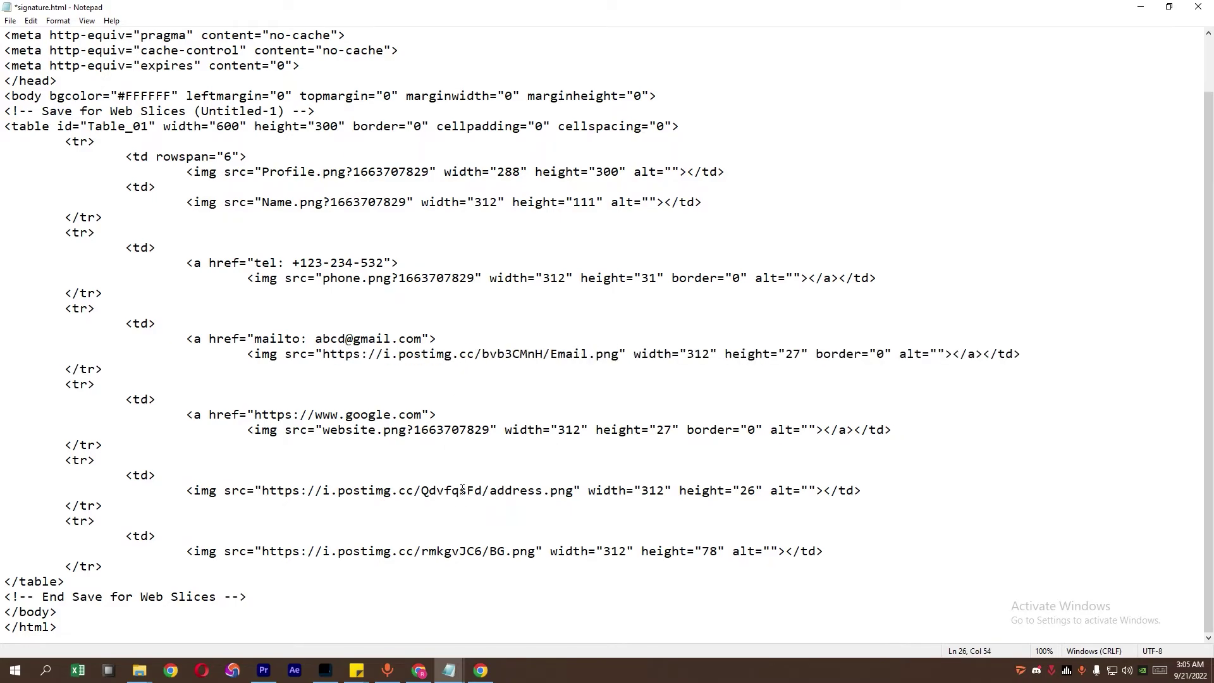
Step: Replace the local Name.png source with its hosted Postimages direct link
click(480, 670)
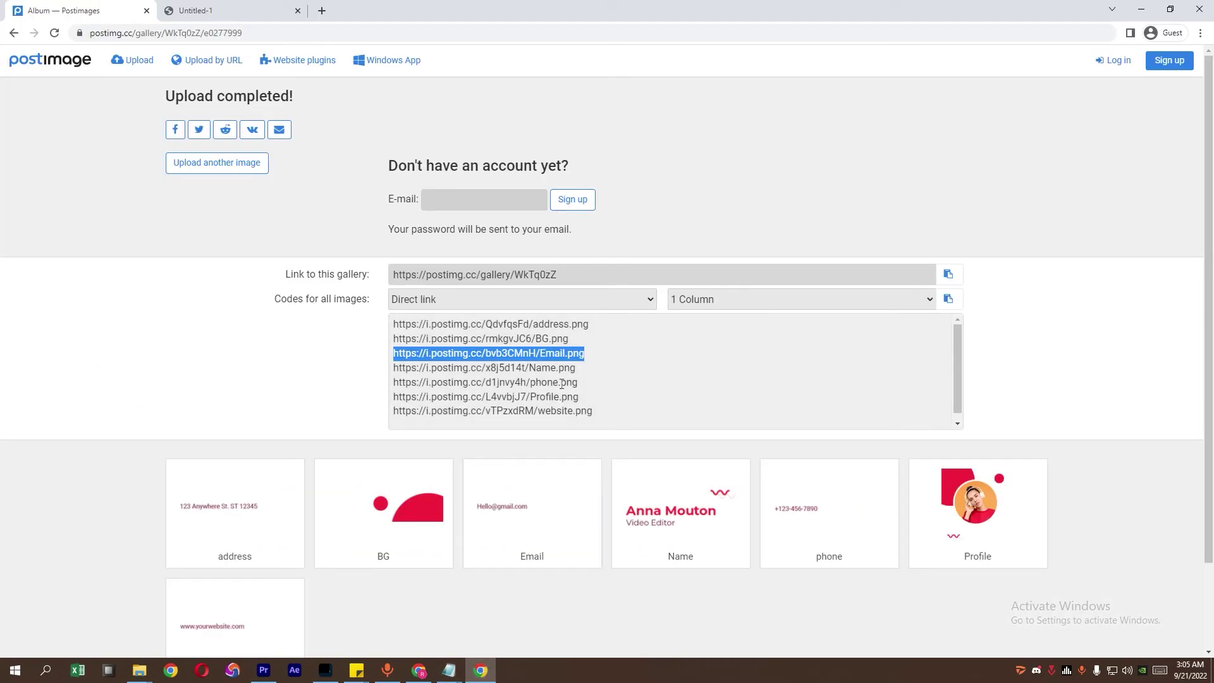
drag(576, 368, 394, 368)
right_click(408, 368)
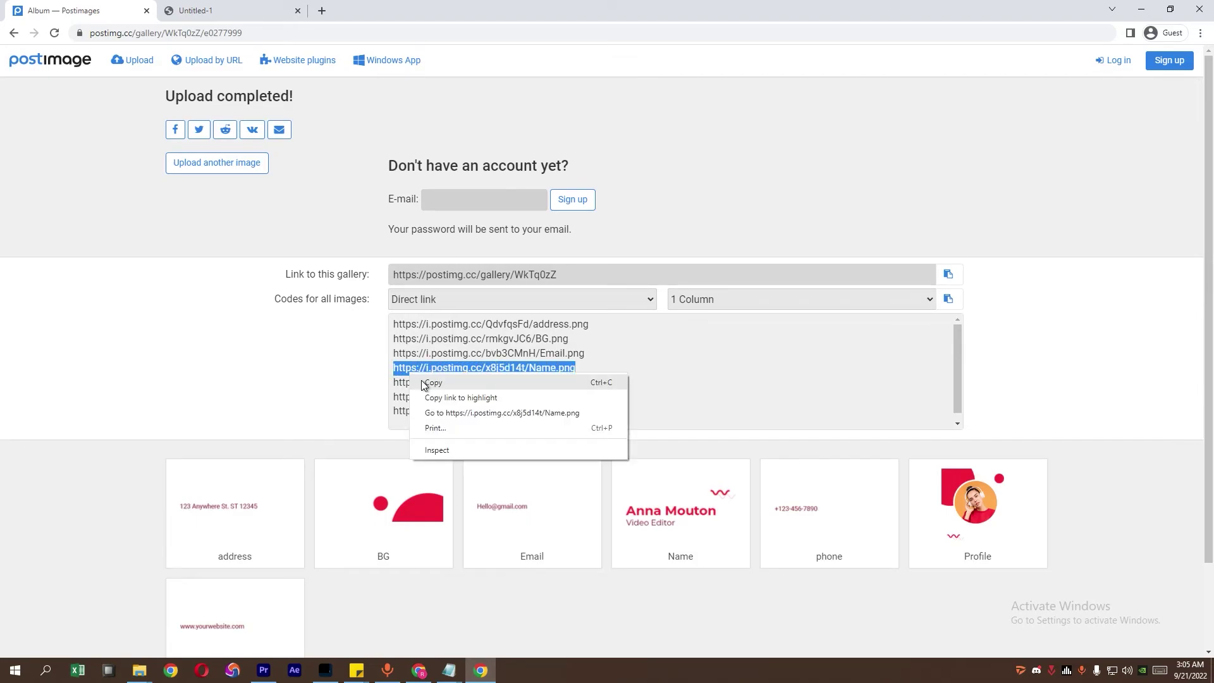
click(430, 381)
click(449, 670)
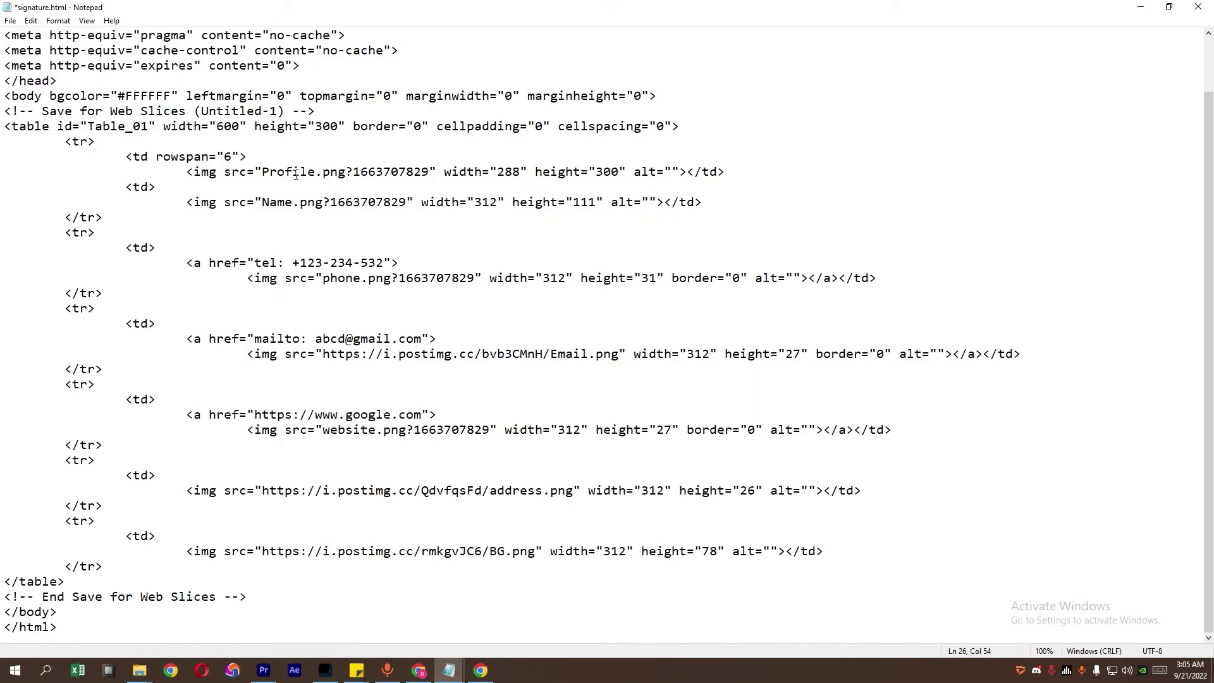
drag(262, 202, 413, 202)
key(ctrl+v)
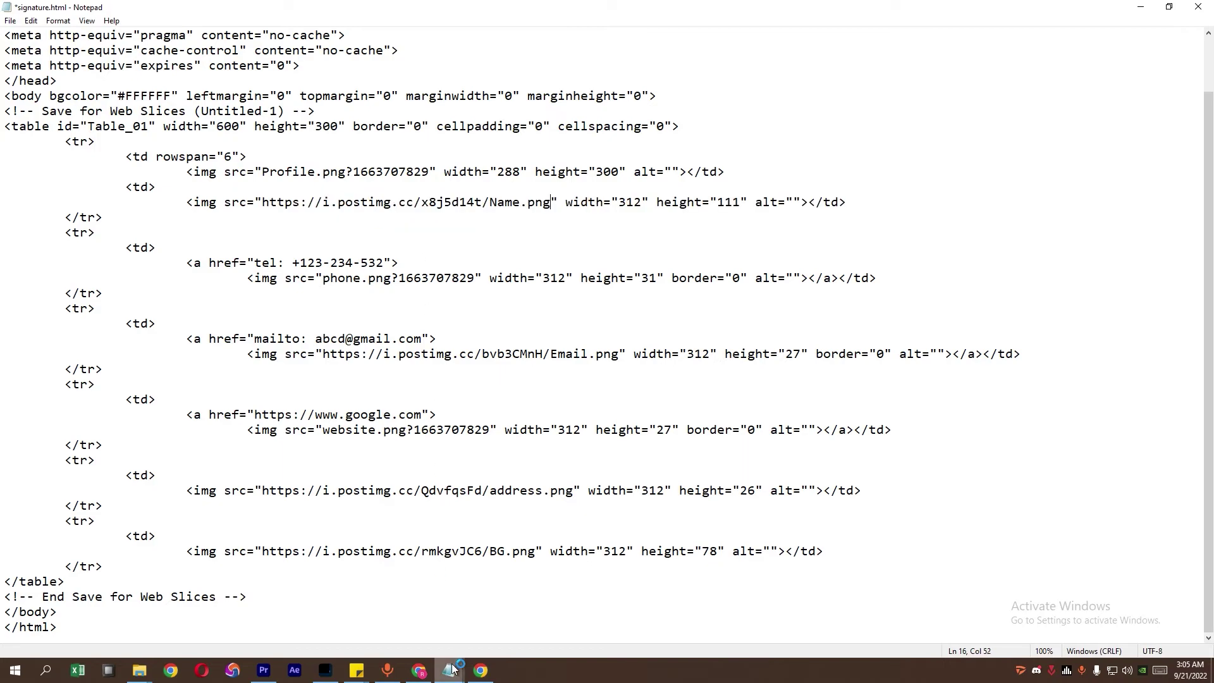
Step: Copy the hosted phone.png direct link from Postimages
click(480, 670)
drag(585, 382, 375, 387)
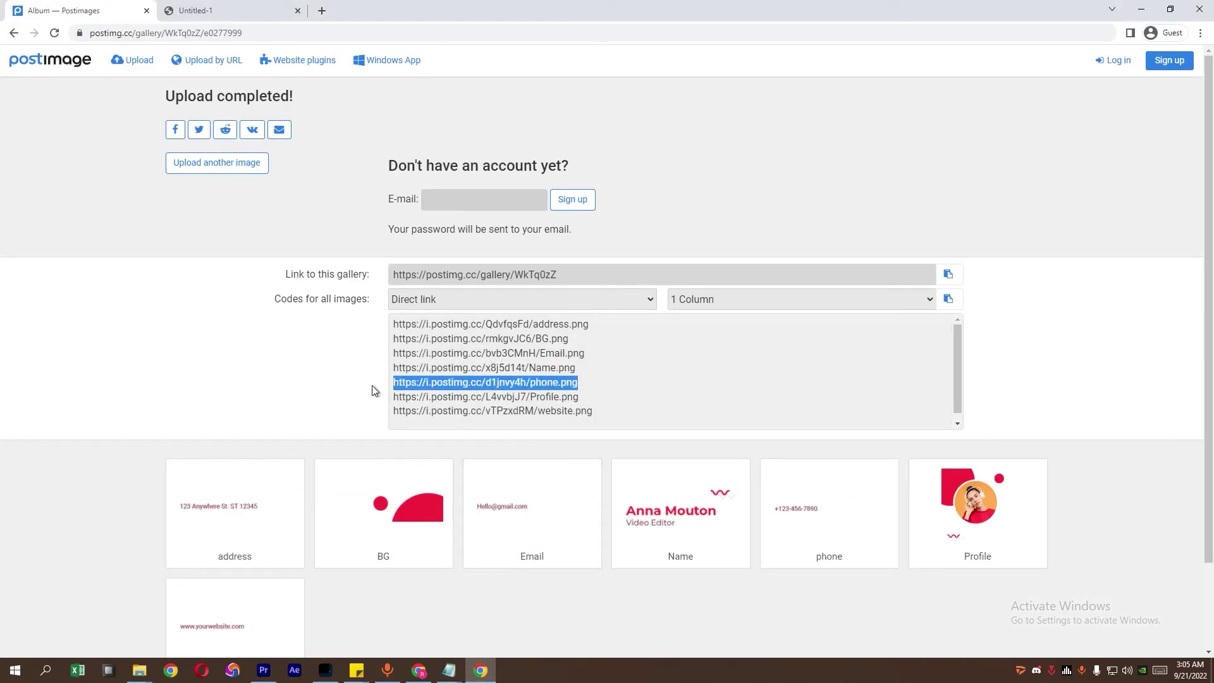
right_click(419, 385)
click(443, 395)
mouse_move(449, 670)
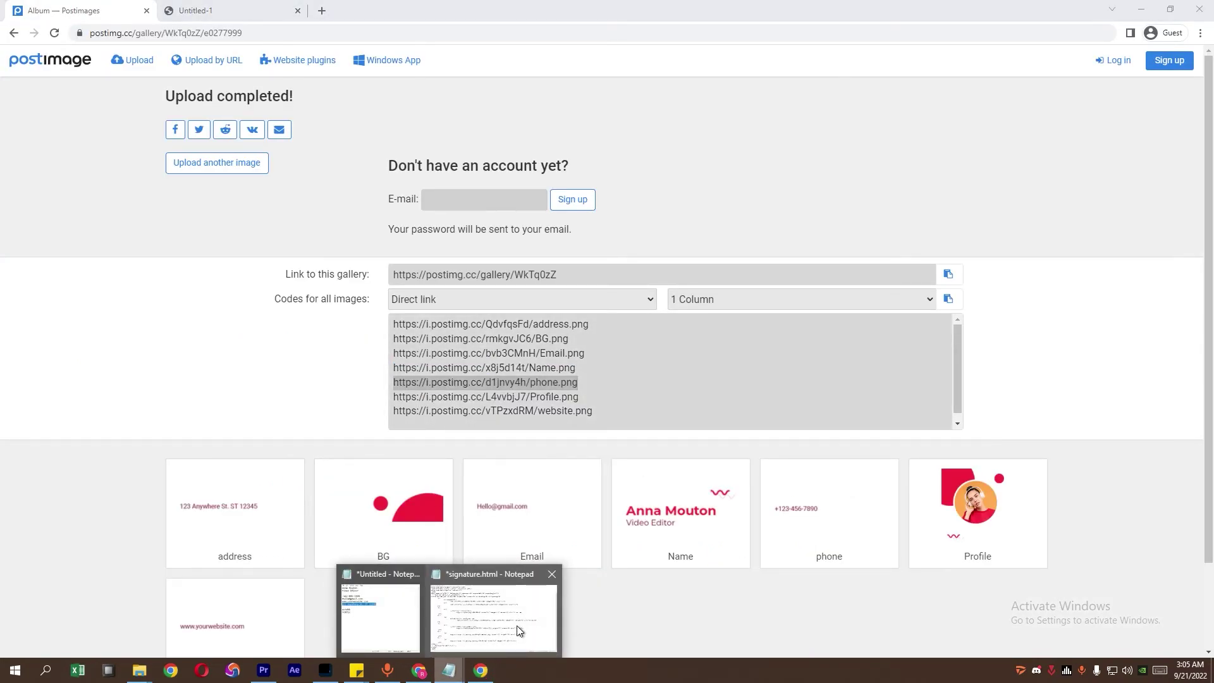
click(487, 610)
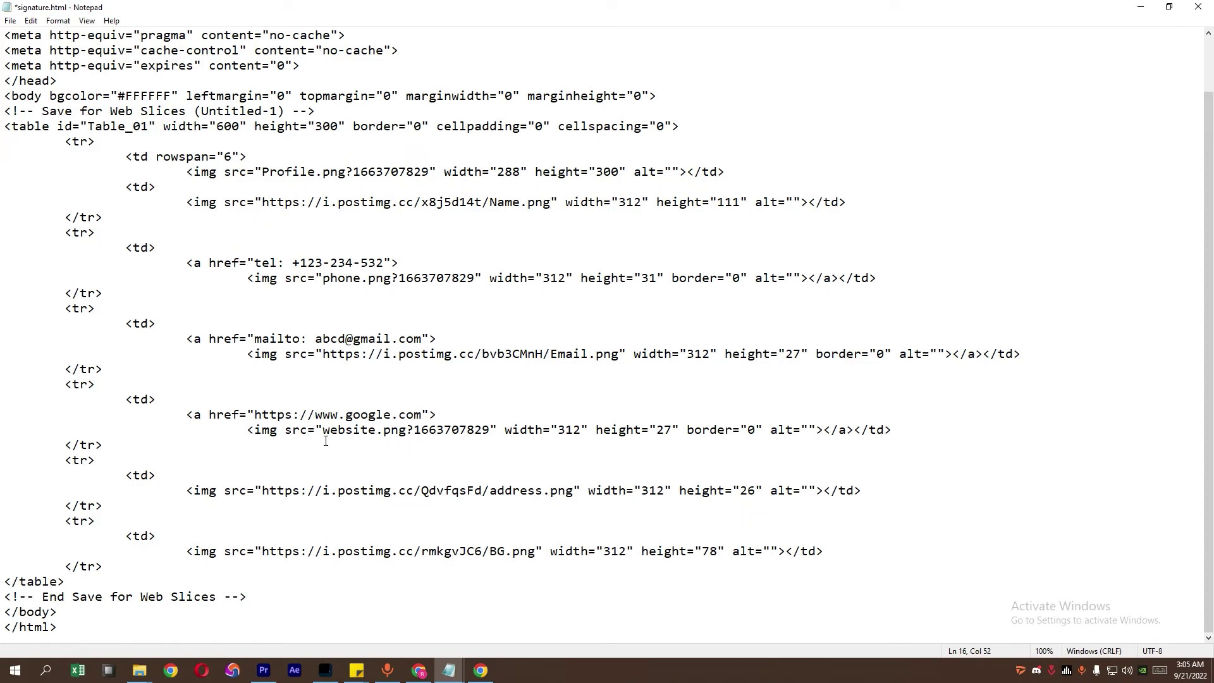
Step: Replace the phone.png and Profile.png sources with their hosted postimg.cc links
drag(323, 278, 465, 283)
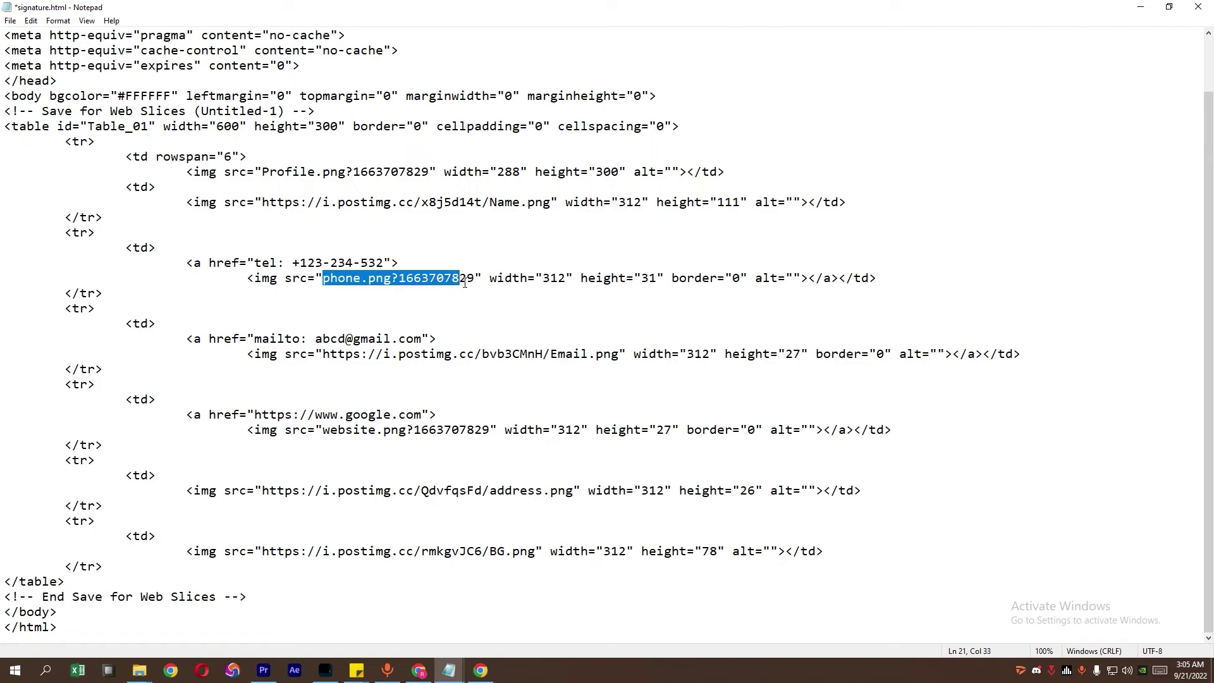
key(ctrl+v)
click(480, 670)
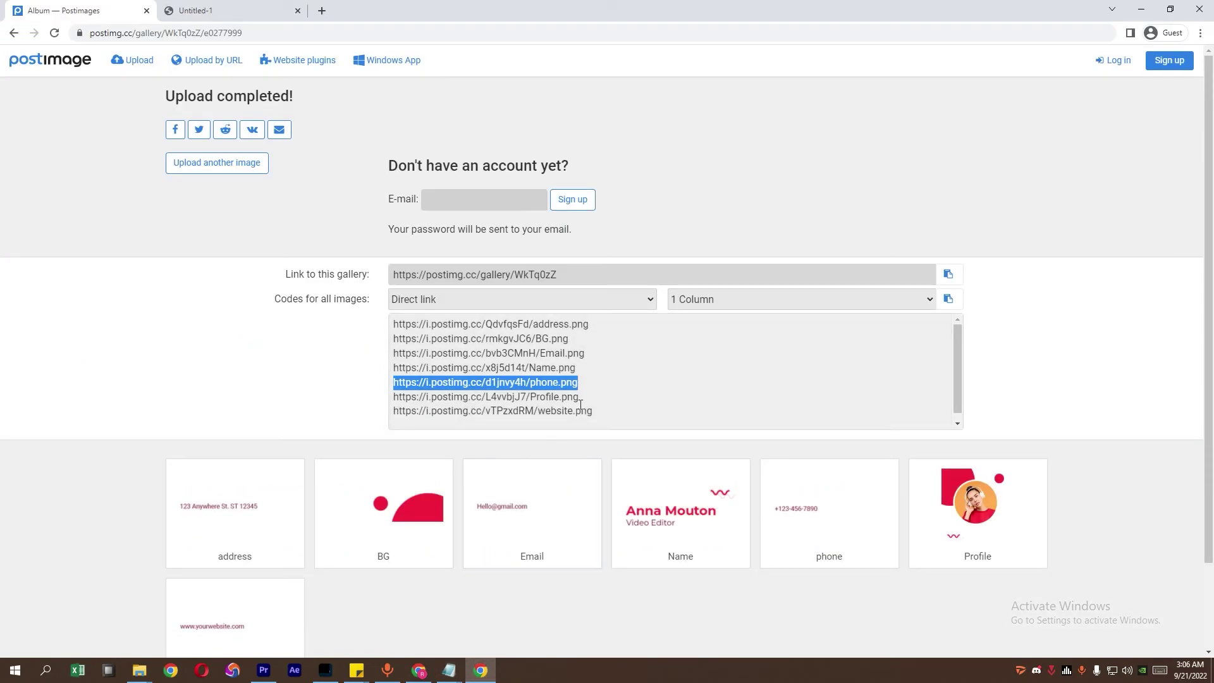
drag(580, 396, 391, 398)
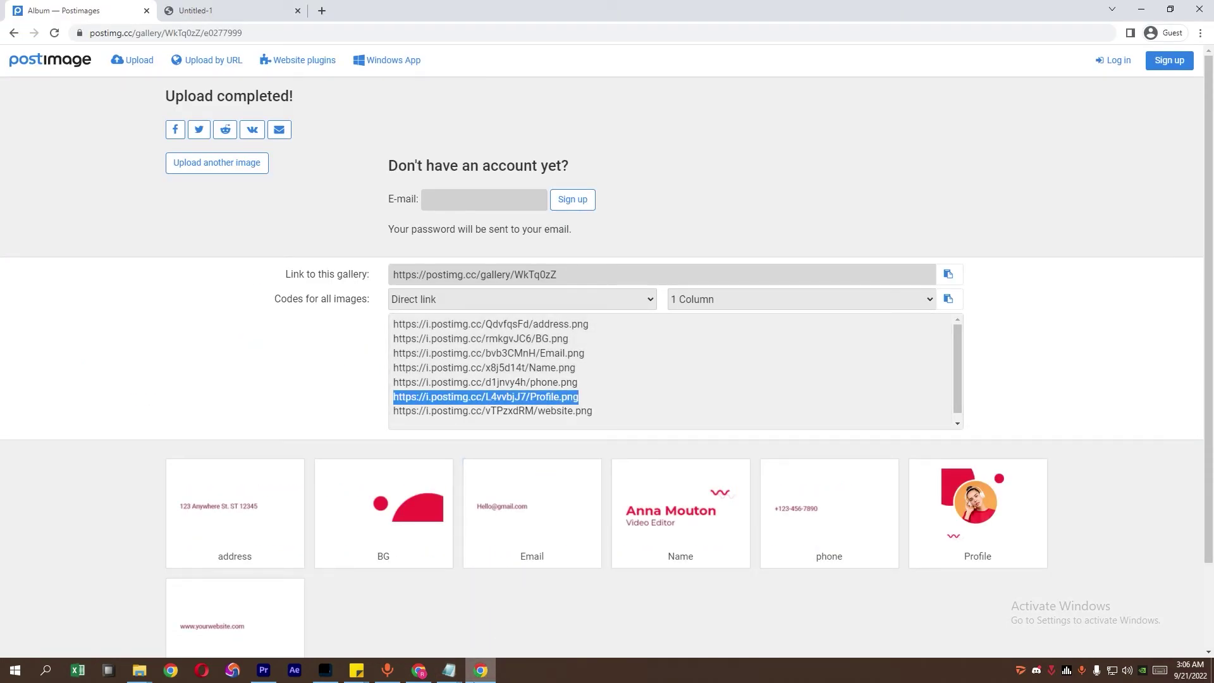
click(449, 670)
click(496, 642)
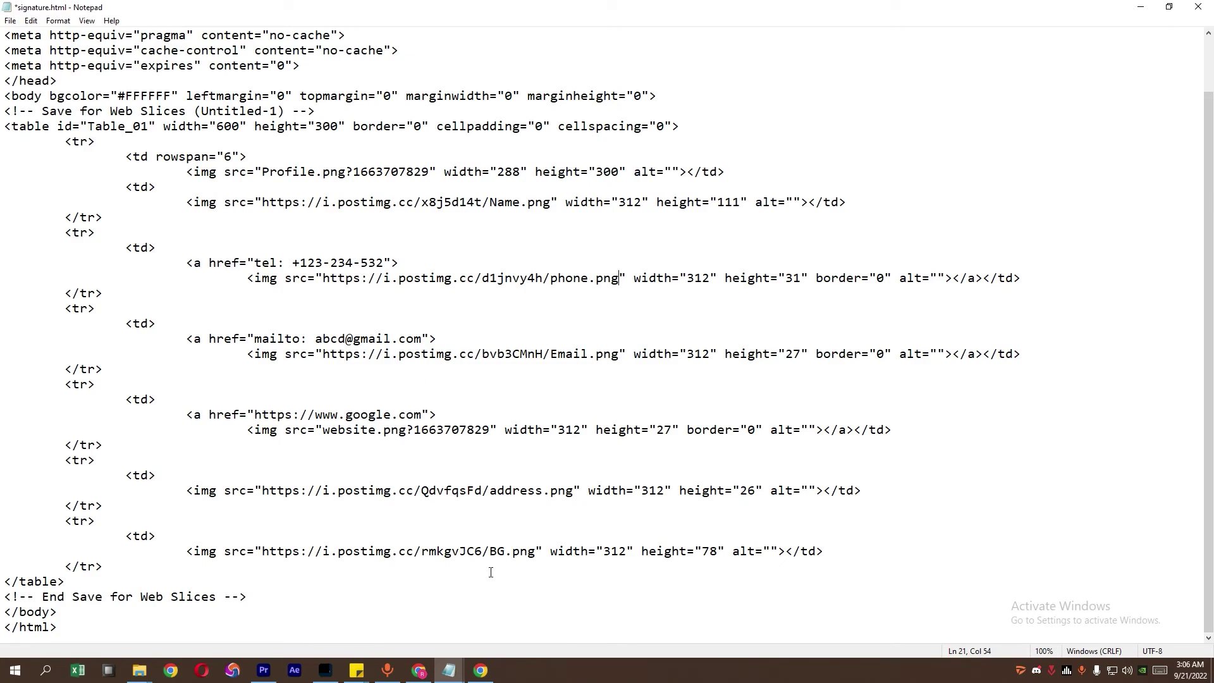
key(alt+Tab)
key(alt+Tab)
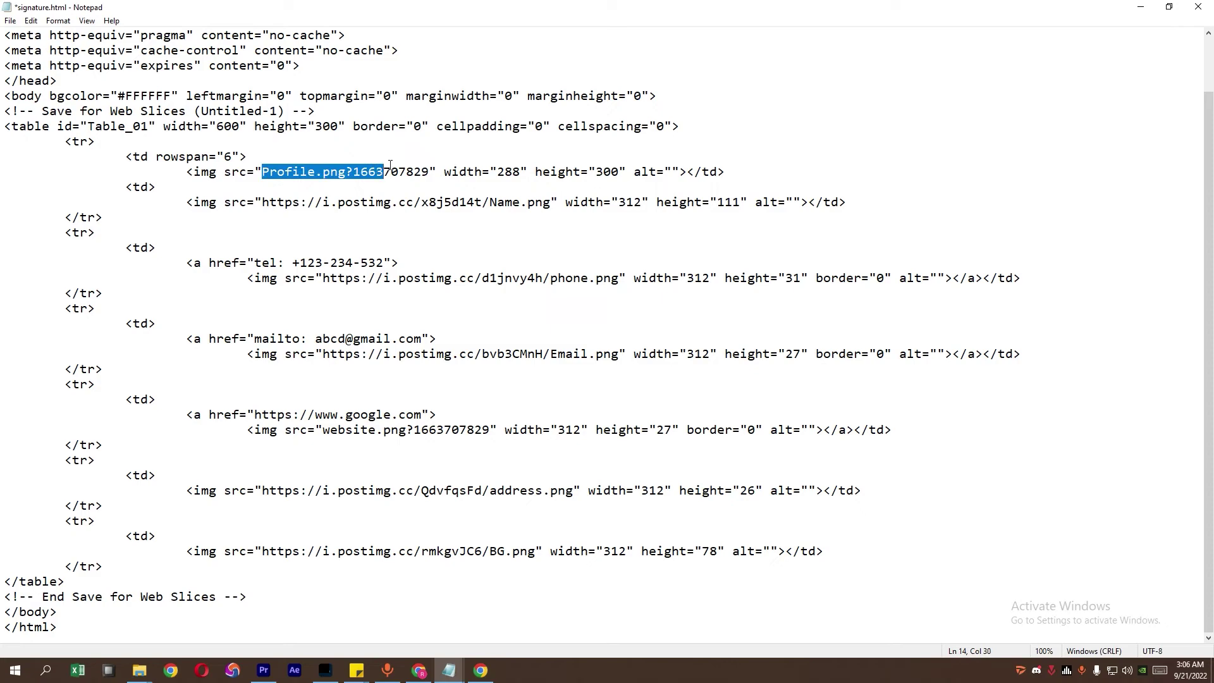
drag(262, 171, 430, 171)
key(ctrl+v)
Step: Replace the website.png source with its hosted postimg.cc link and close Notepad
click(479, 671)
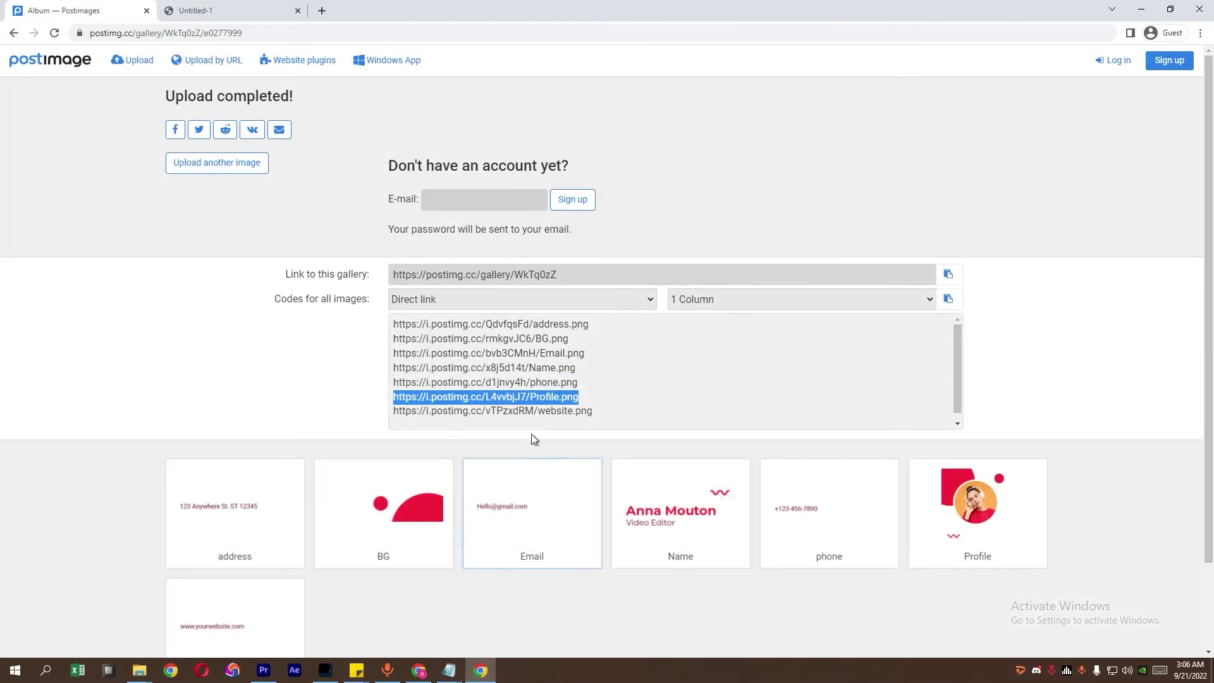
click(600, 408)
drag(579, 409, 387, 407)
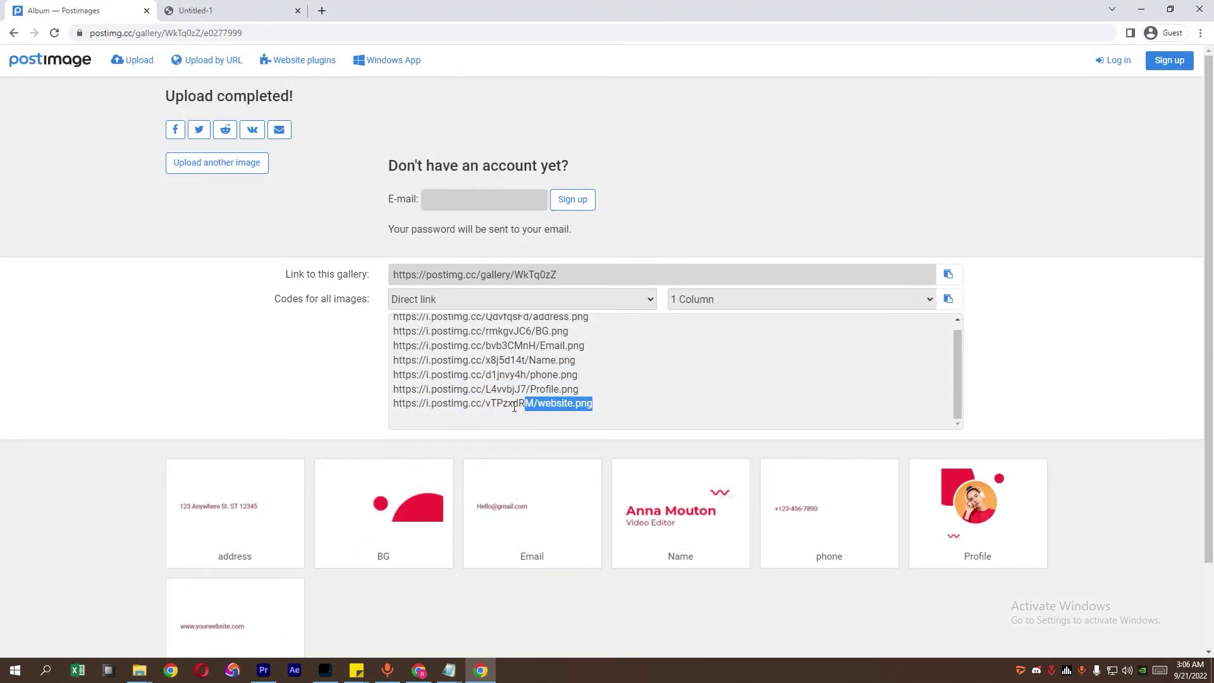
right_click(427, 404)
click(456, 415)
mouse_move(449, 670)
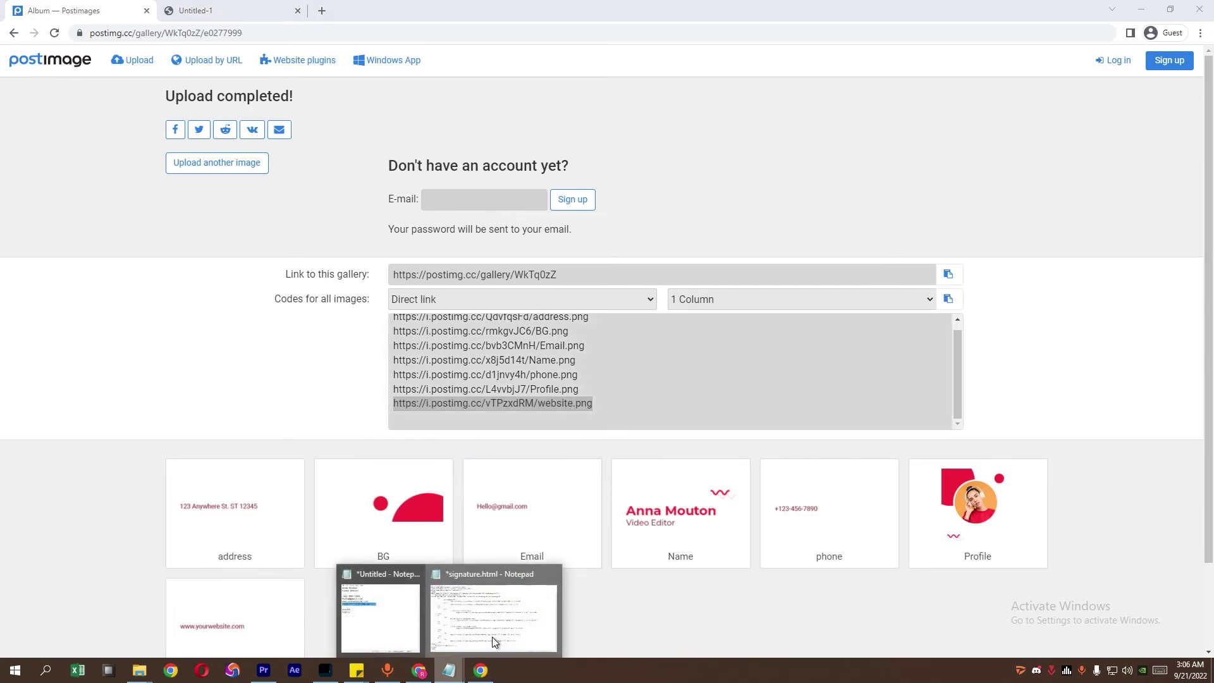
click(492, 636)
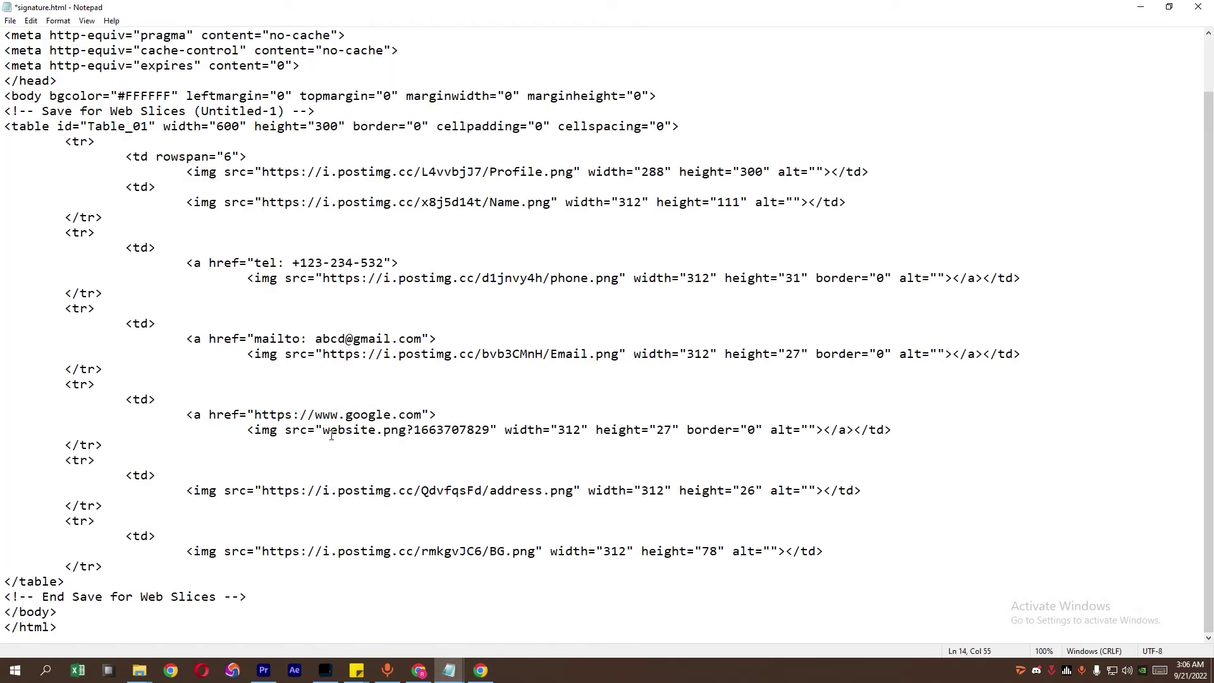
drag(323, 429, 469, 430)
key(ctrl+v)
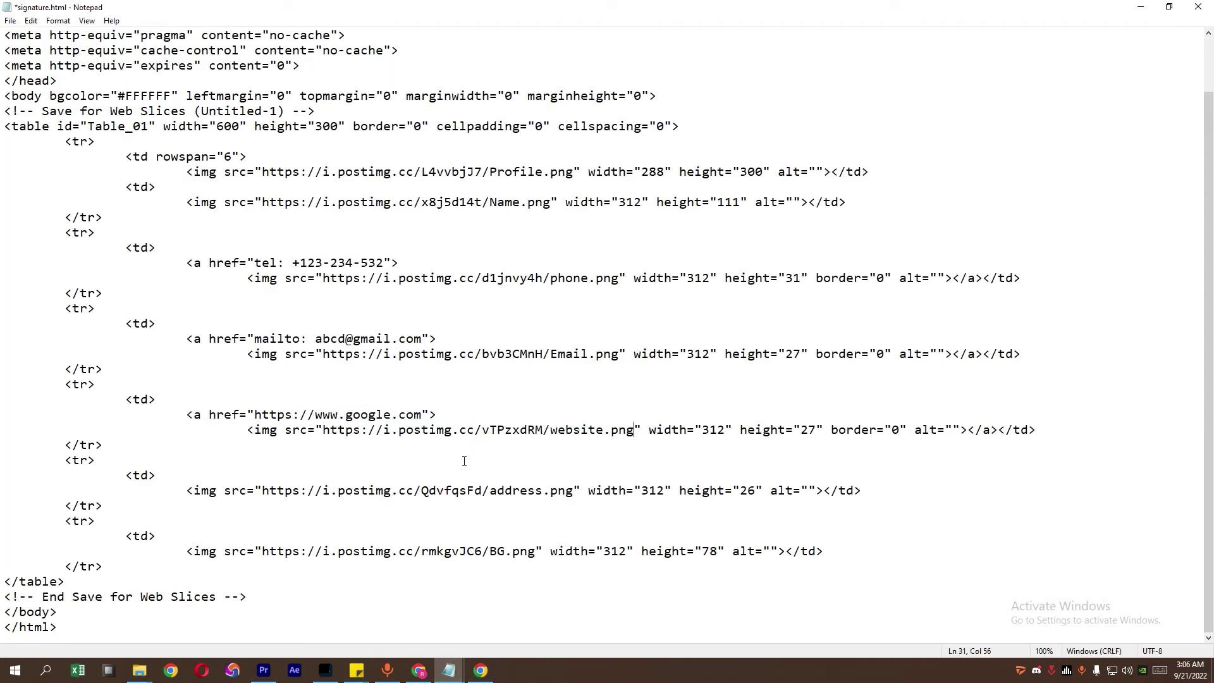
click(1197, 7)
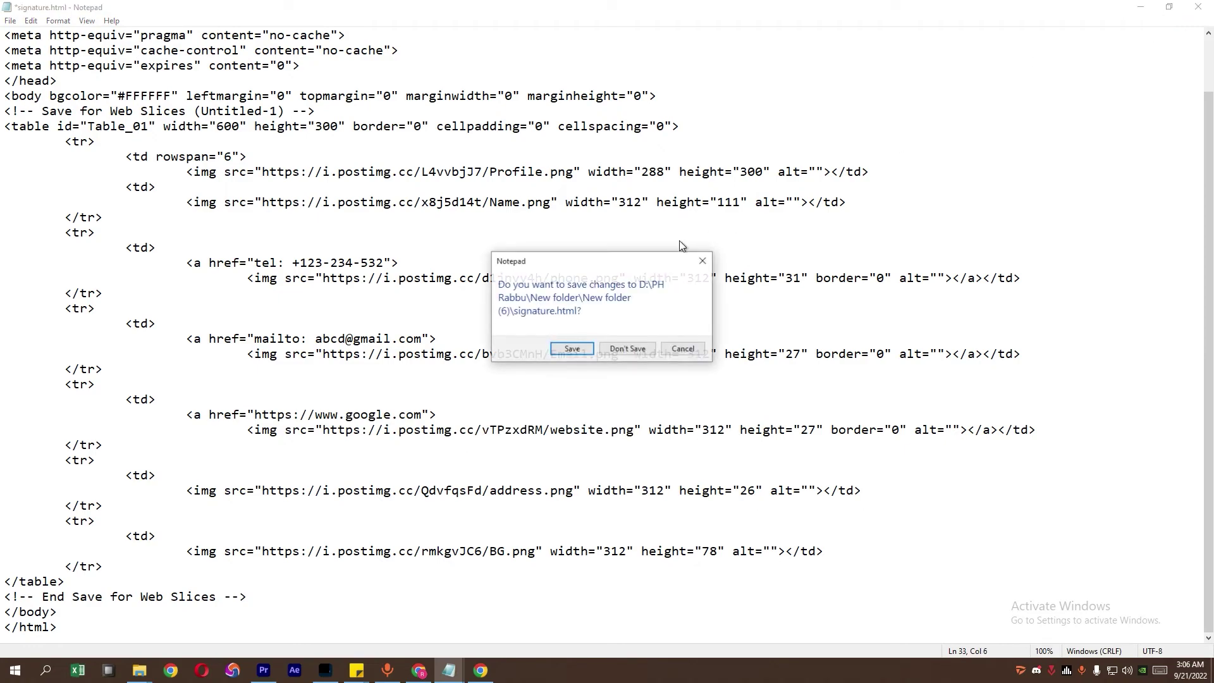
Step: Save signature.html and open it in Chrome from File Explorer
click(571, 349)
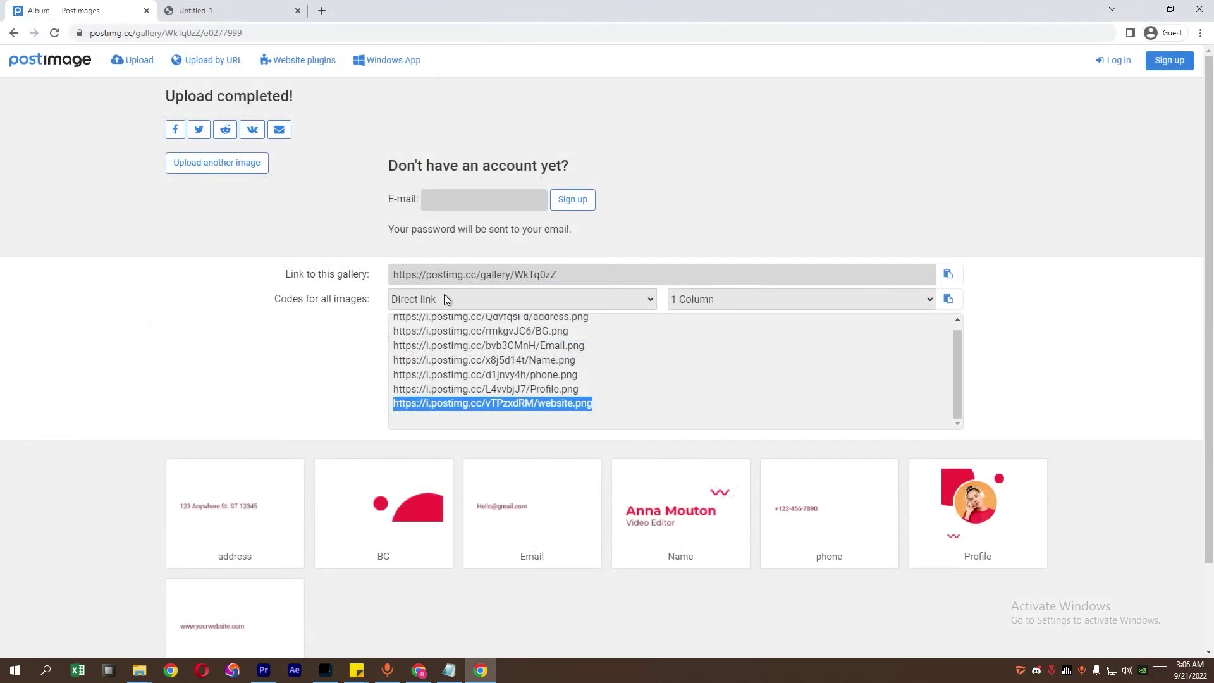
click(1139, 14)
double_click(374, 159)
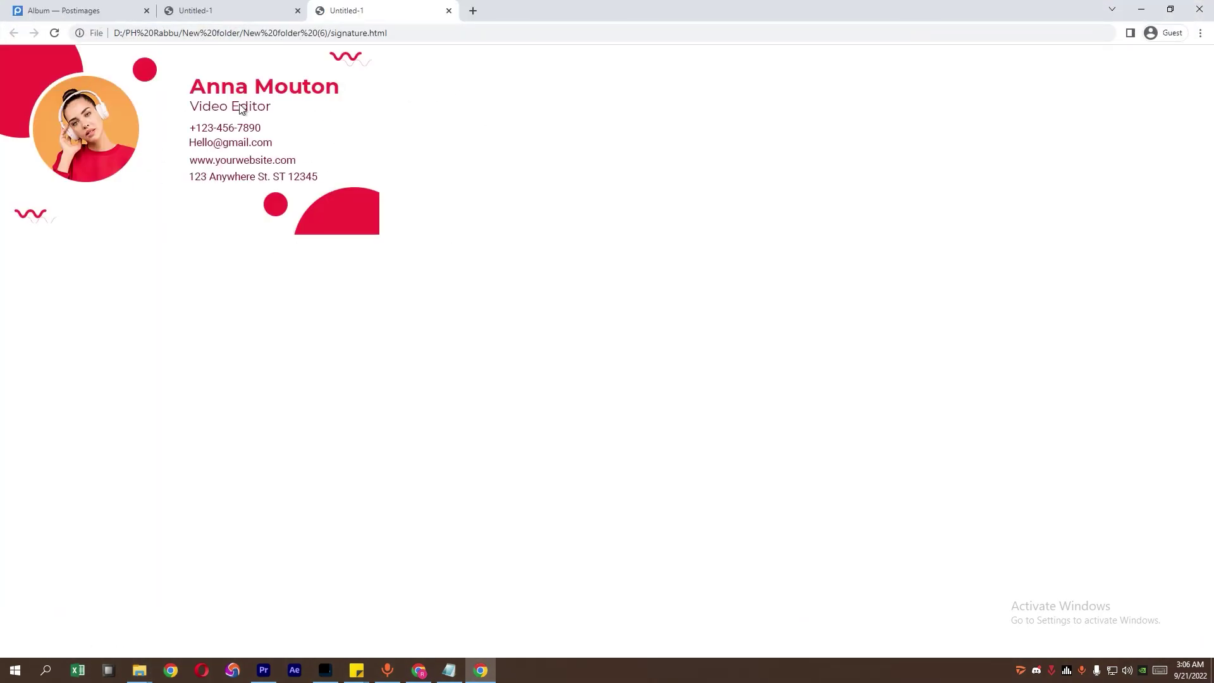
Step: Select the entire rendered signature card and copy it
key(ctrl+a)
right_click(280, 272)
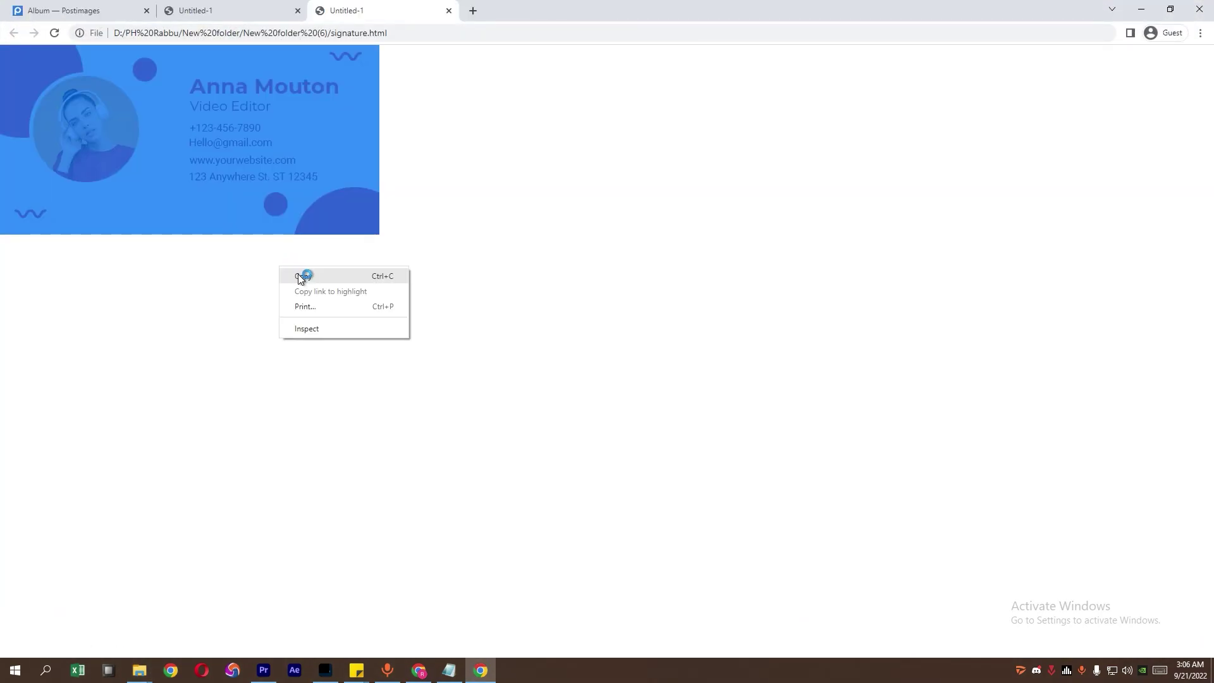
click(301, 278)
right_click(297, 268)
click(310, 280)
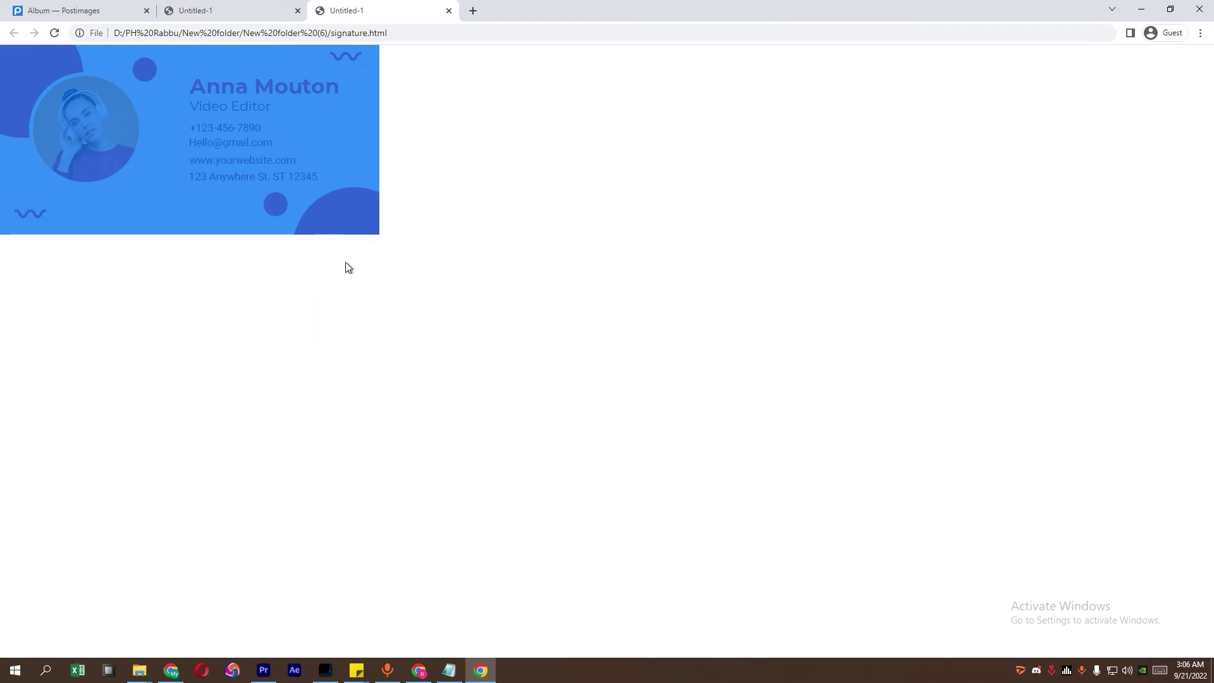
mouse_move(170, 670)
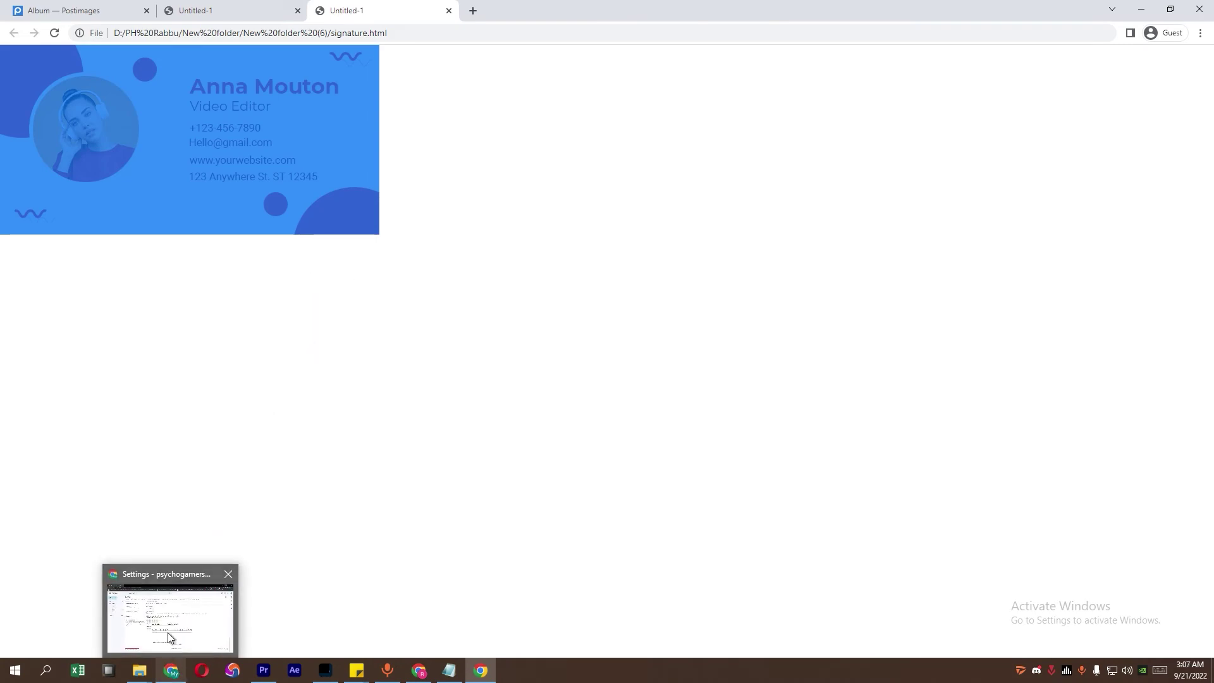
Step: Create a new Gmail signature named demo and paste the copied card into it
click(168, 632)
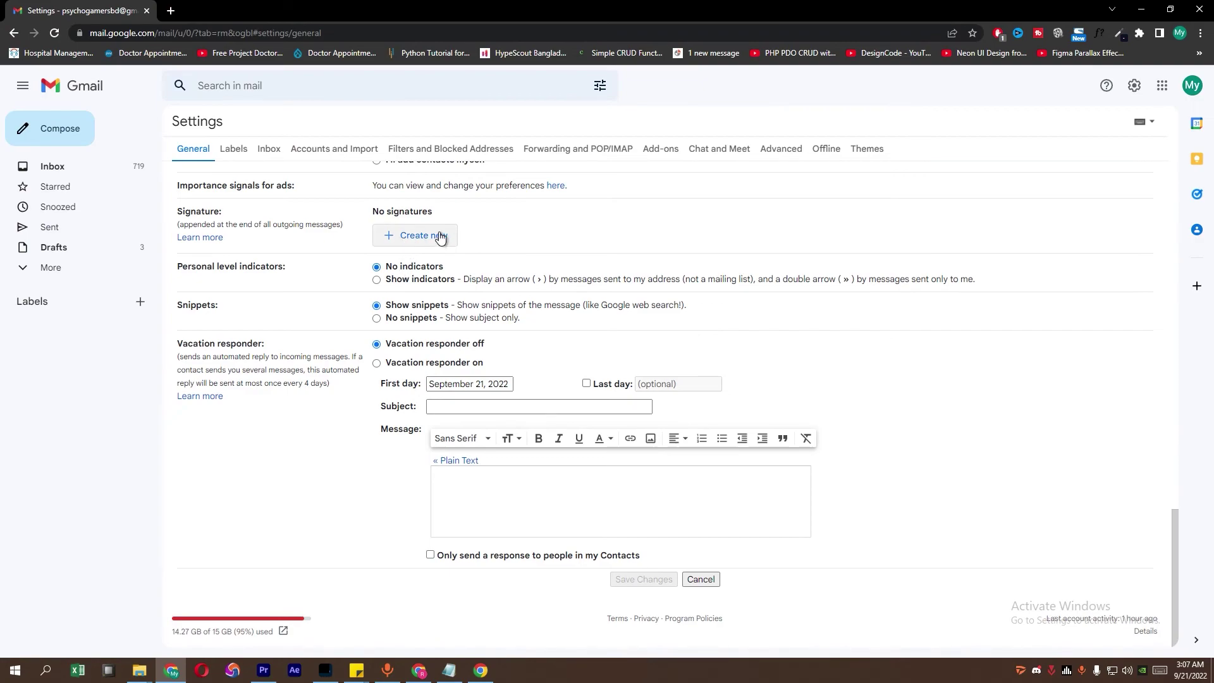
click(391, 248)
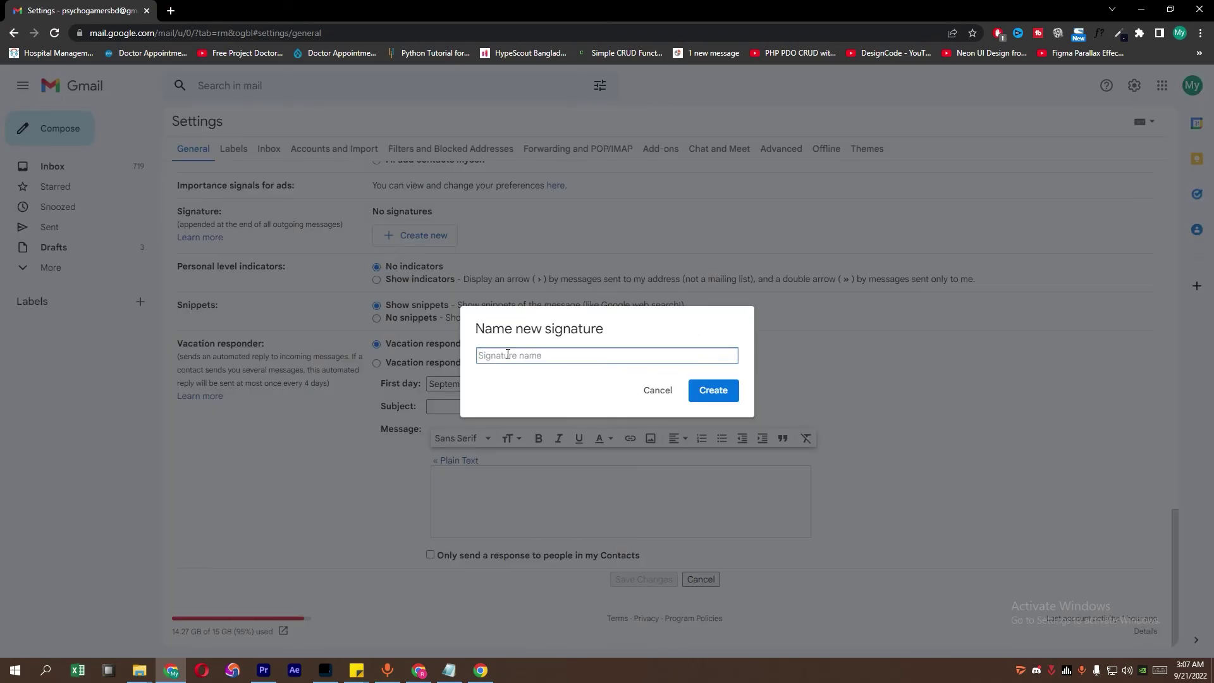
text(demo)
key(Return)
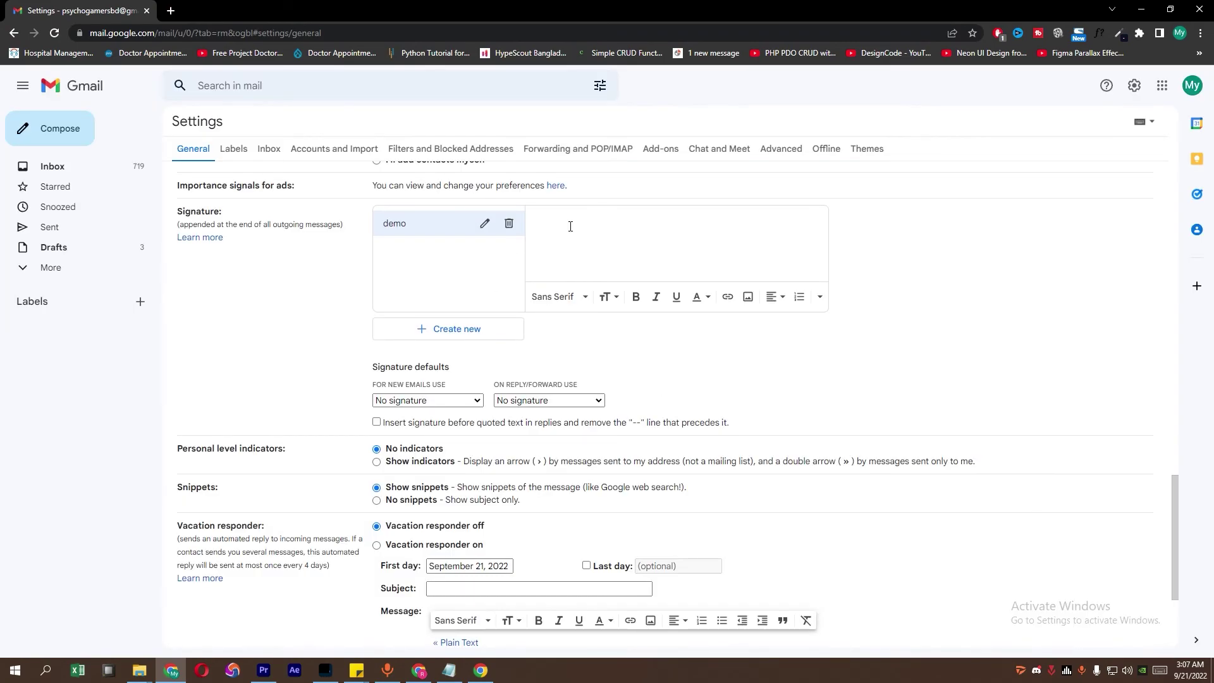
right_click(570, 227)
click(571, 233)
right_click(571, 233)
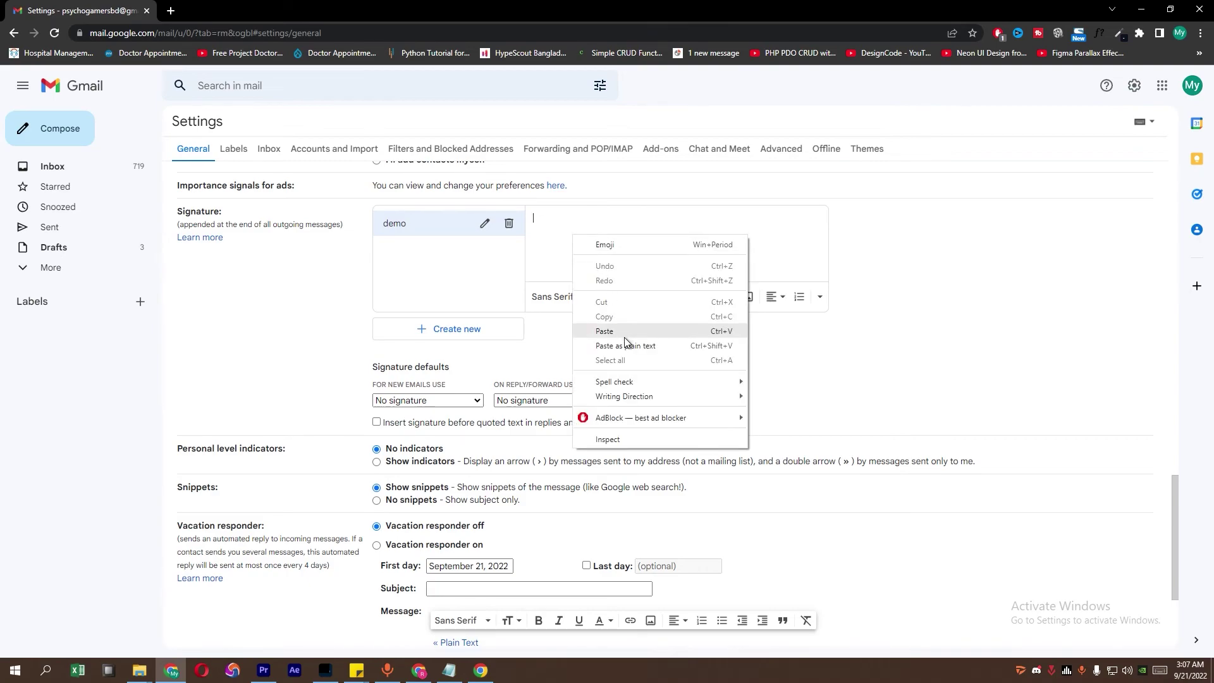
click(624, 335)
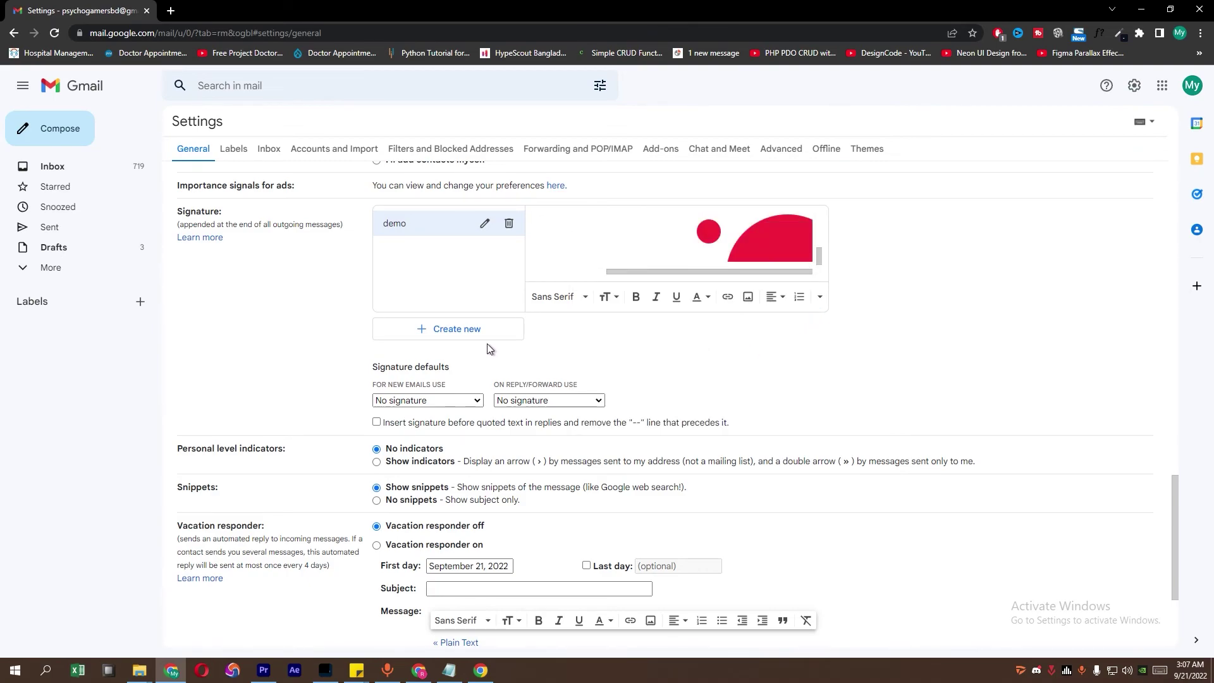
Step: Set demo as the default signature for new emails and save the settings
click(455, 401)
click(418, 426)
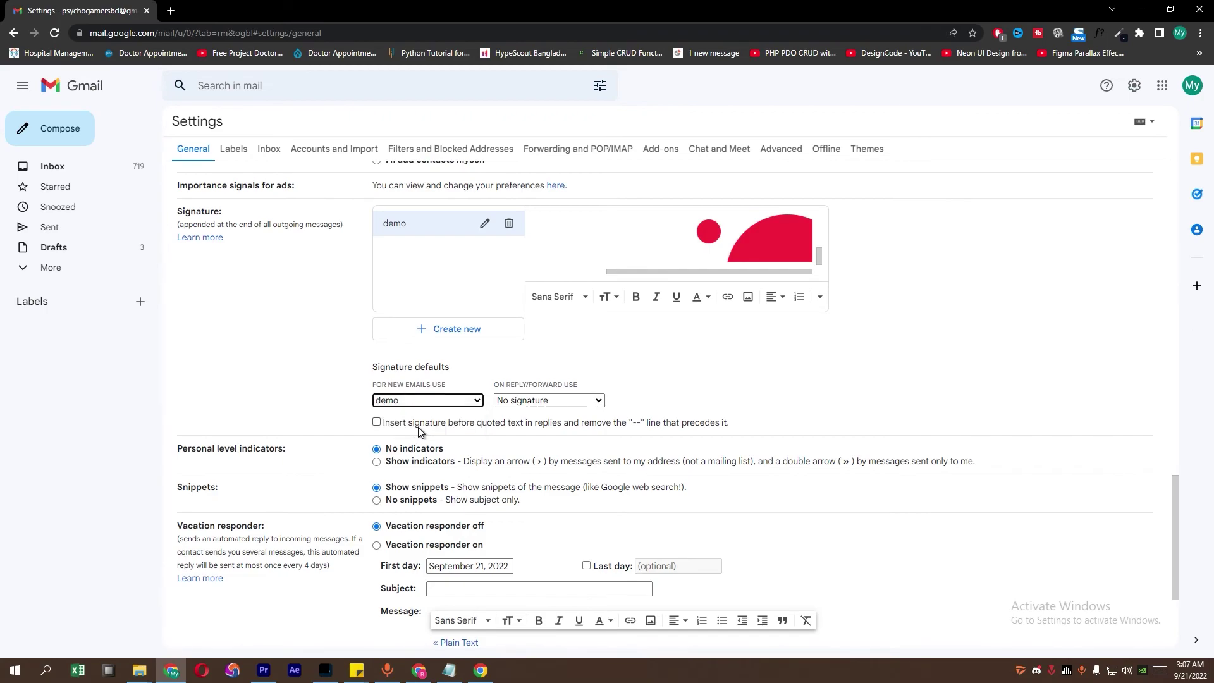
scroll(418, 430, down, 3)
click(646, 586)
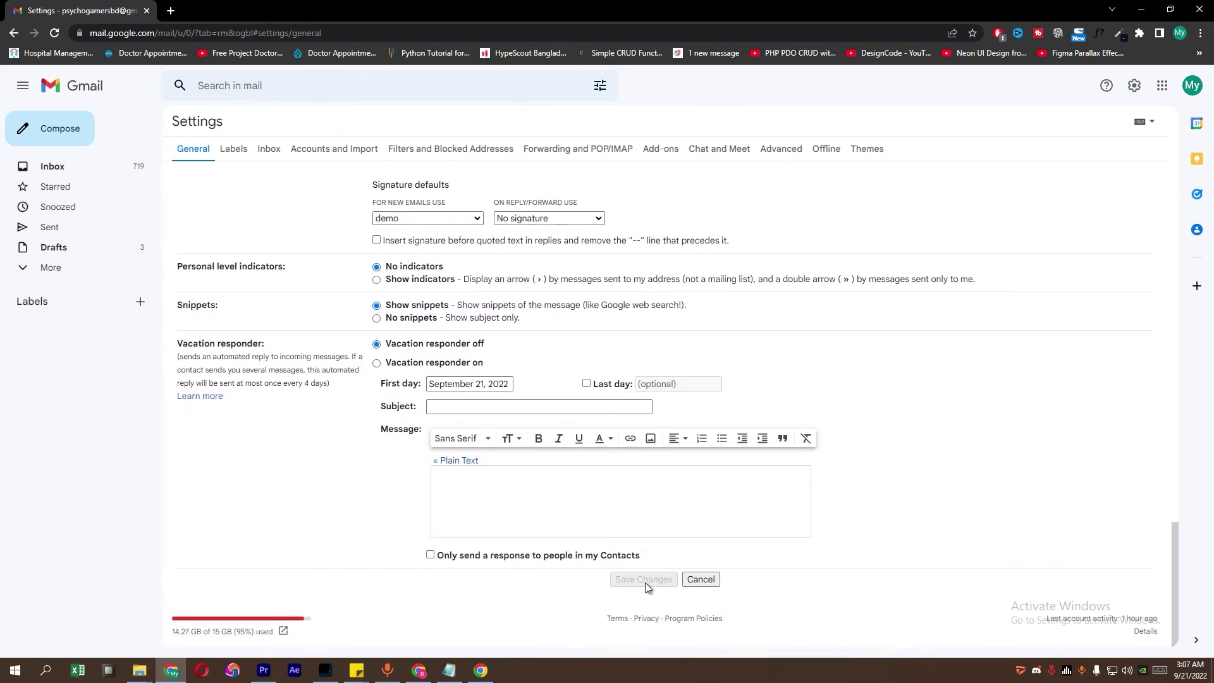
click(50, 128)
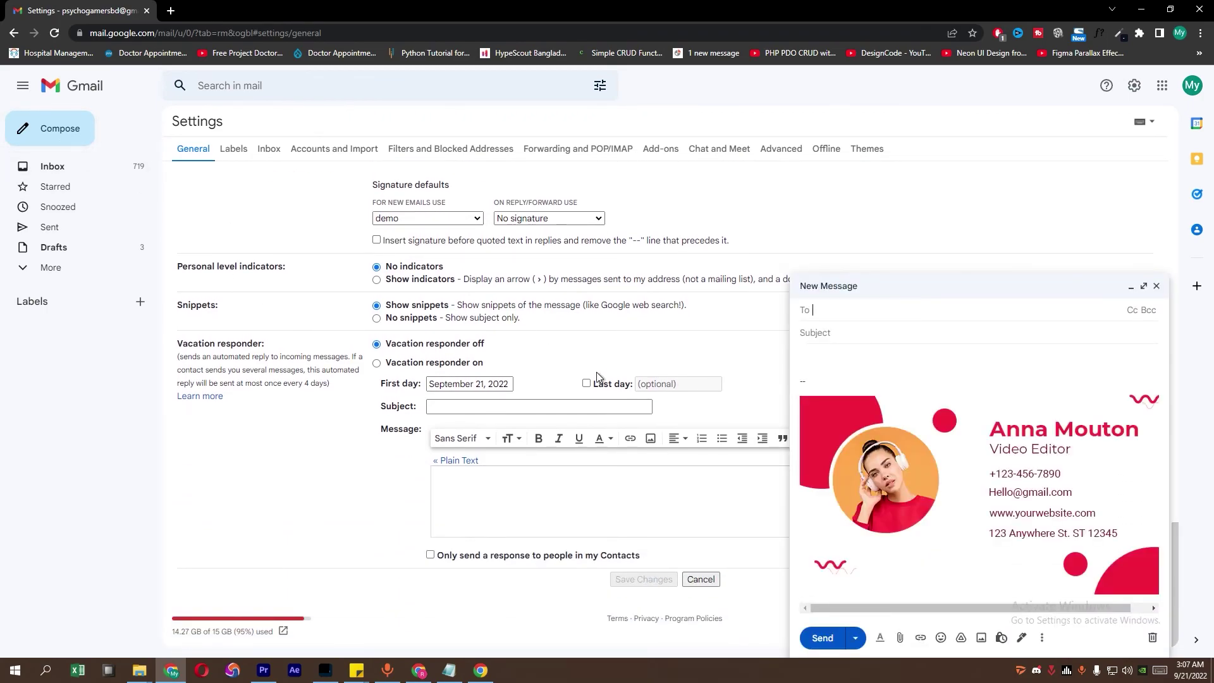
Step: Check the signature card's phone number tel: link in the new message
click(1036, 474)
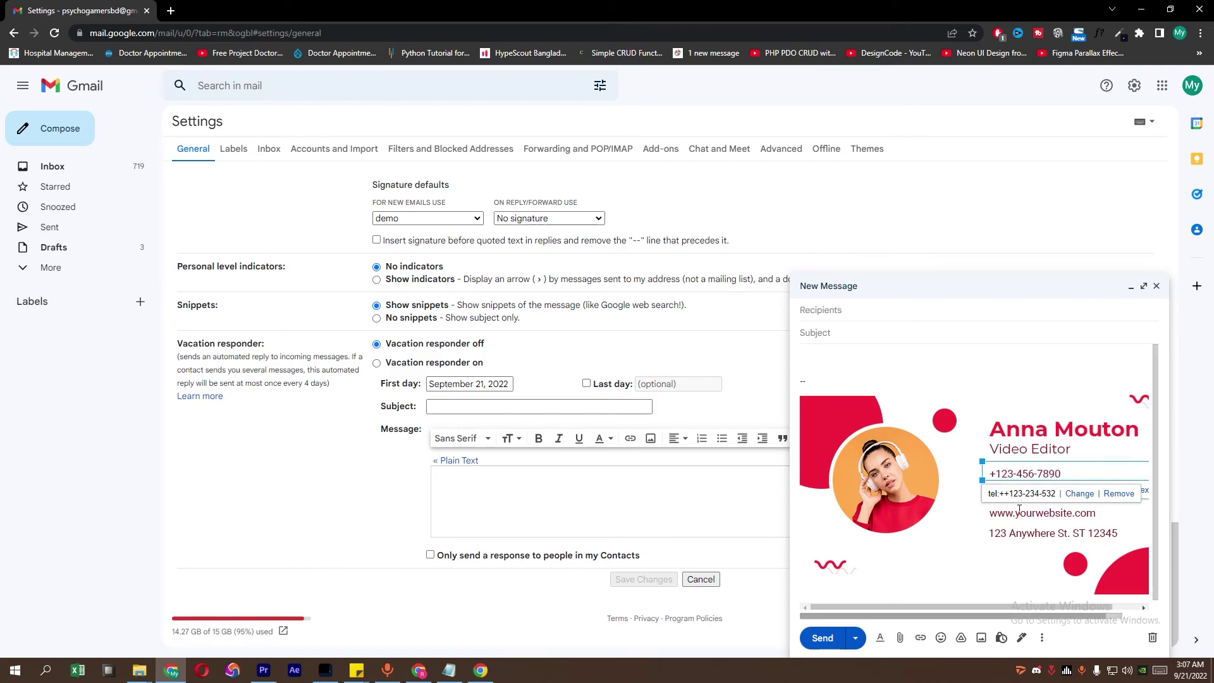